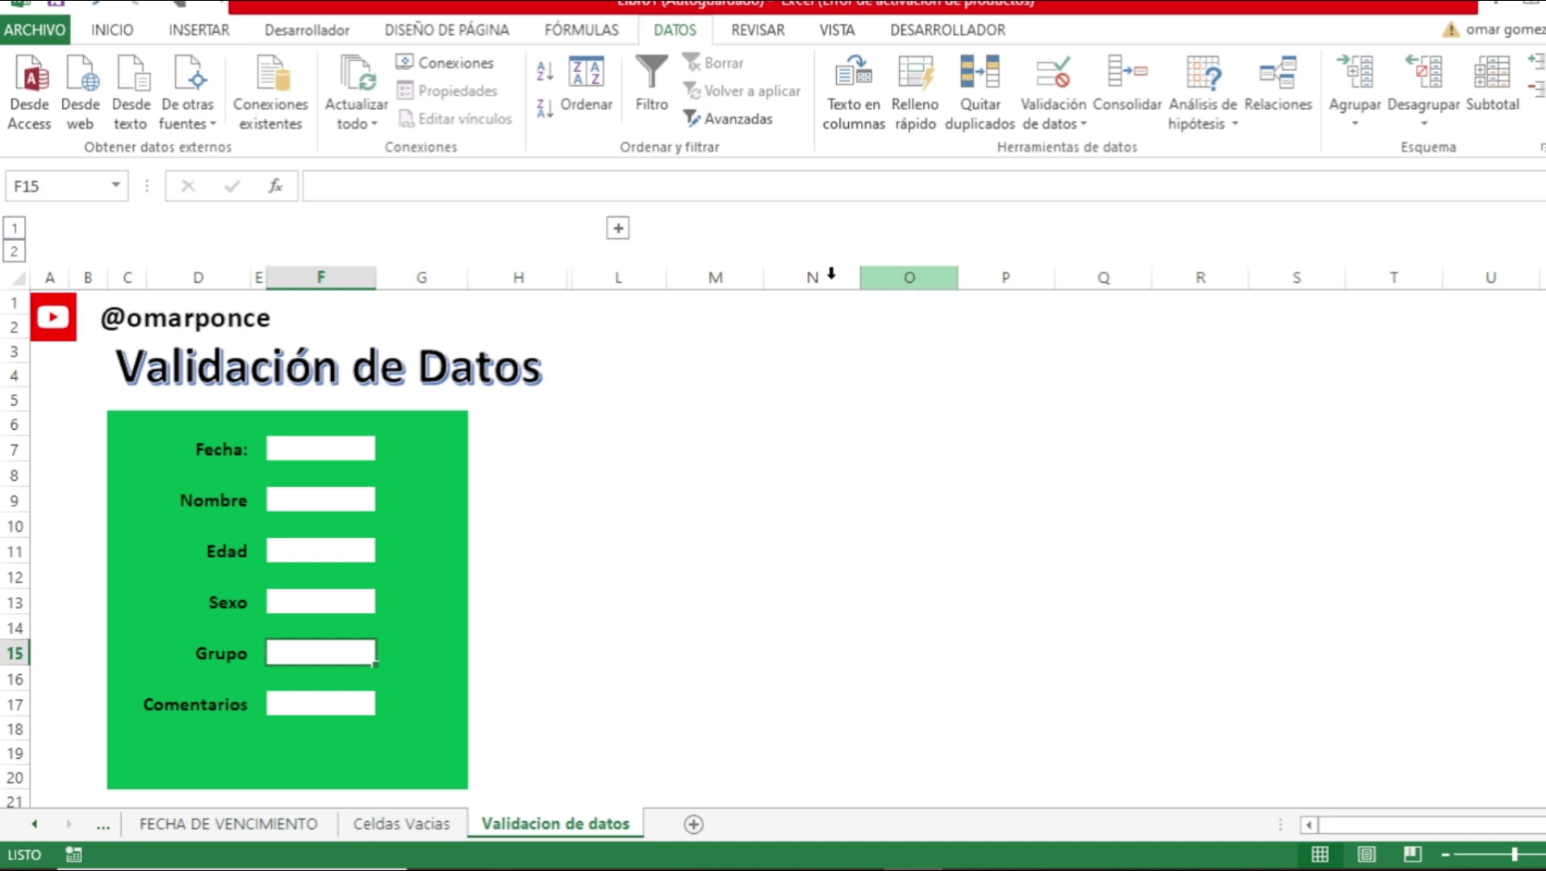
pyautogui.click(118, 32)
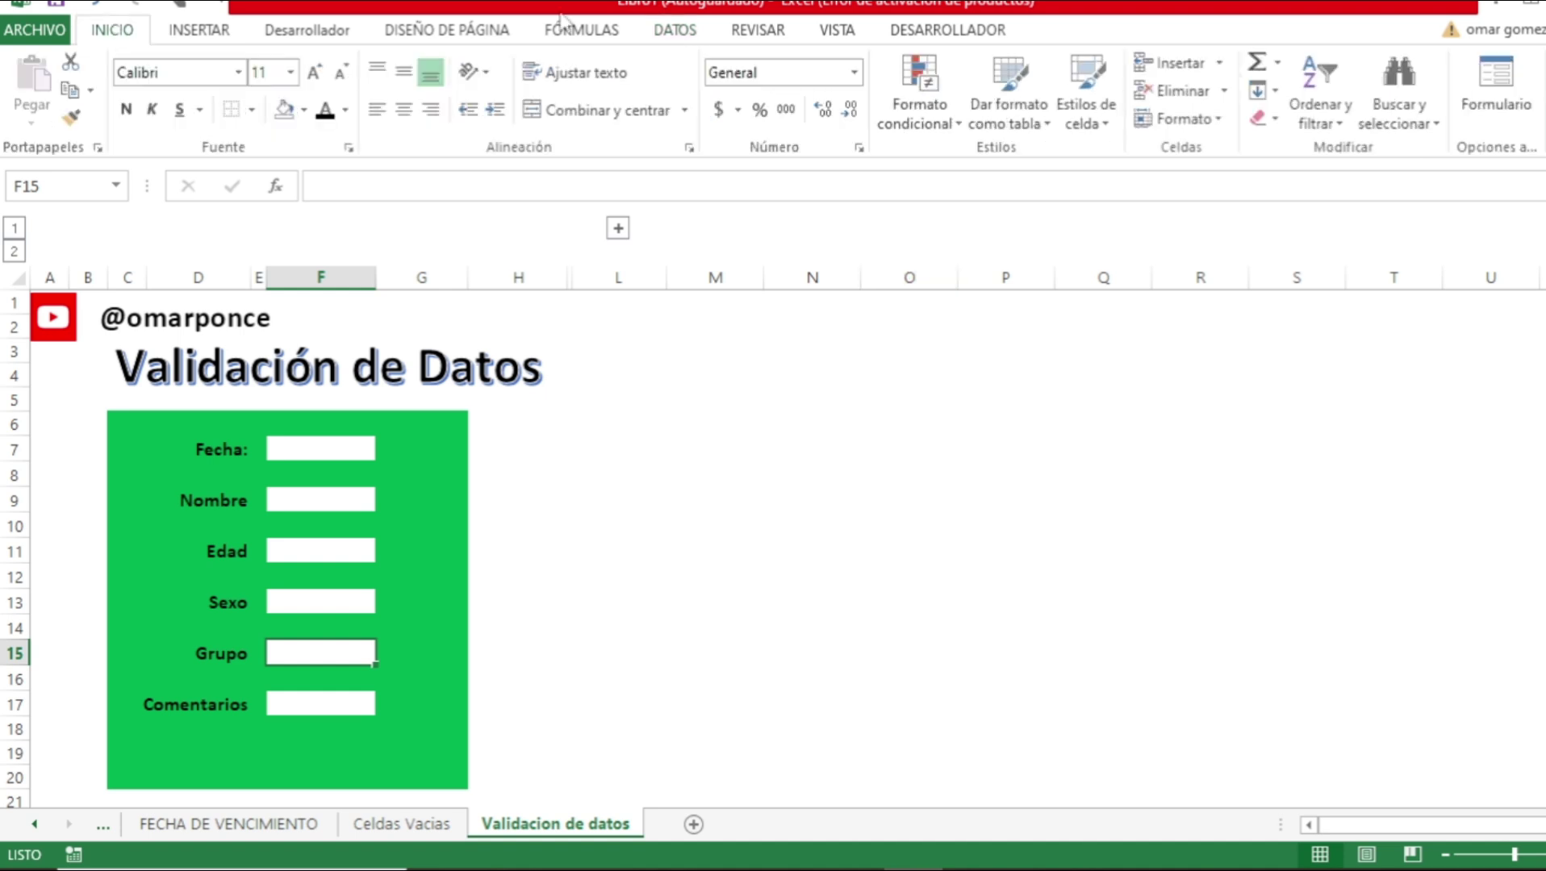
pyautogui.click(670, 31)
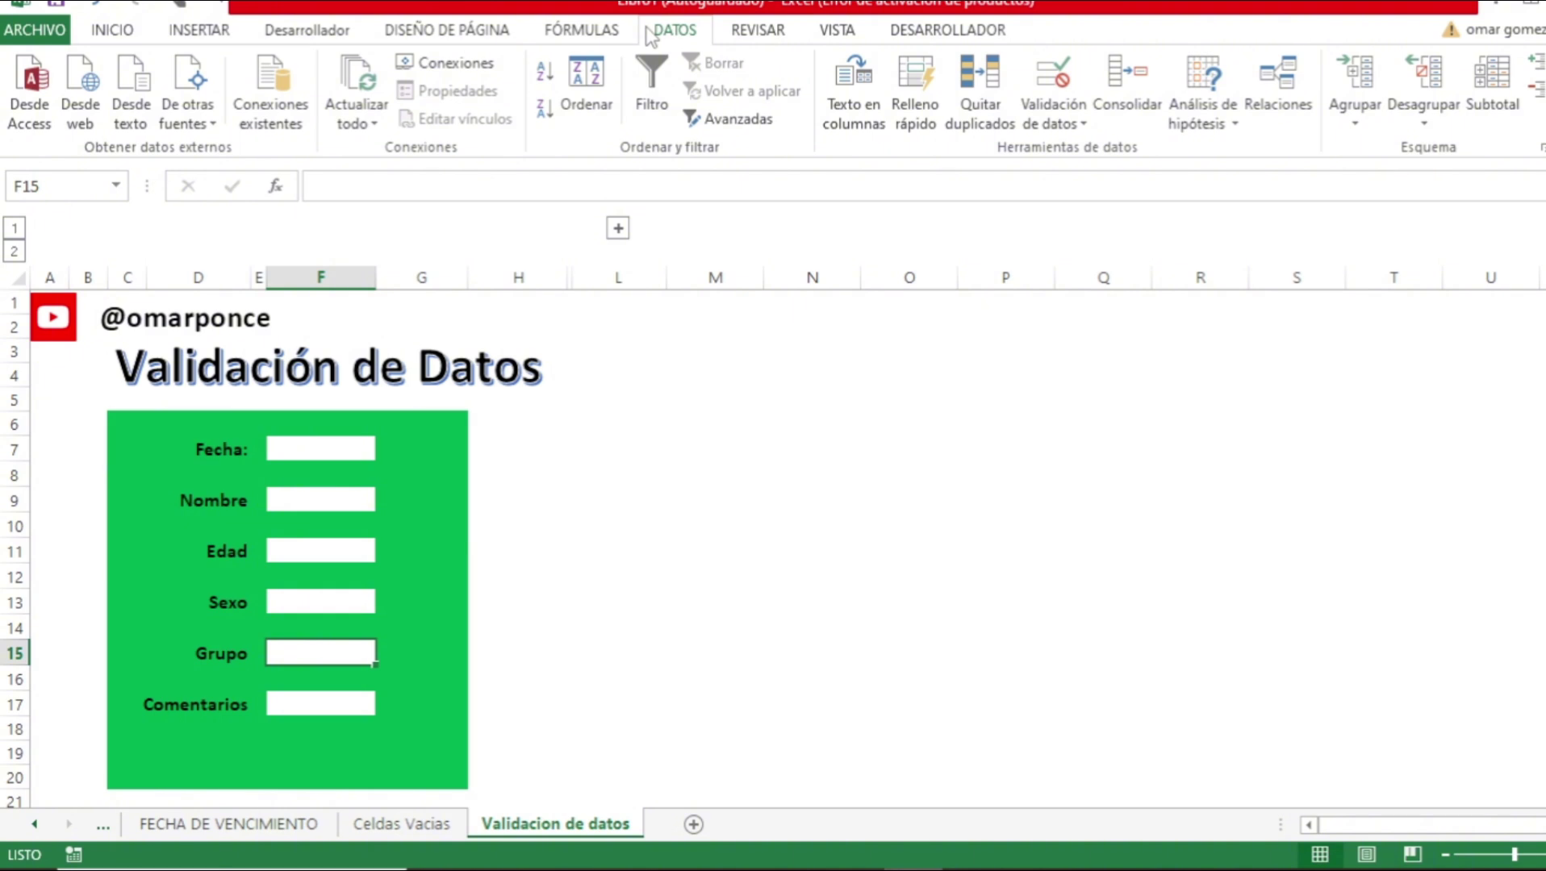
pyautogui.click(1055, 89)
pyautogui.click(319, 605)
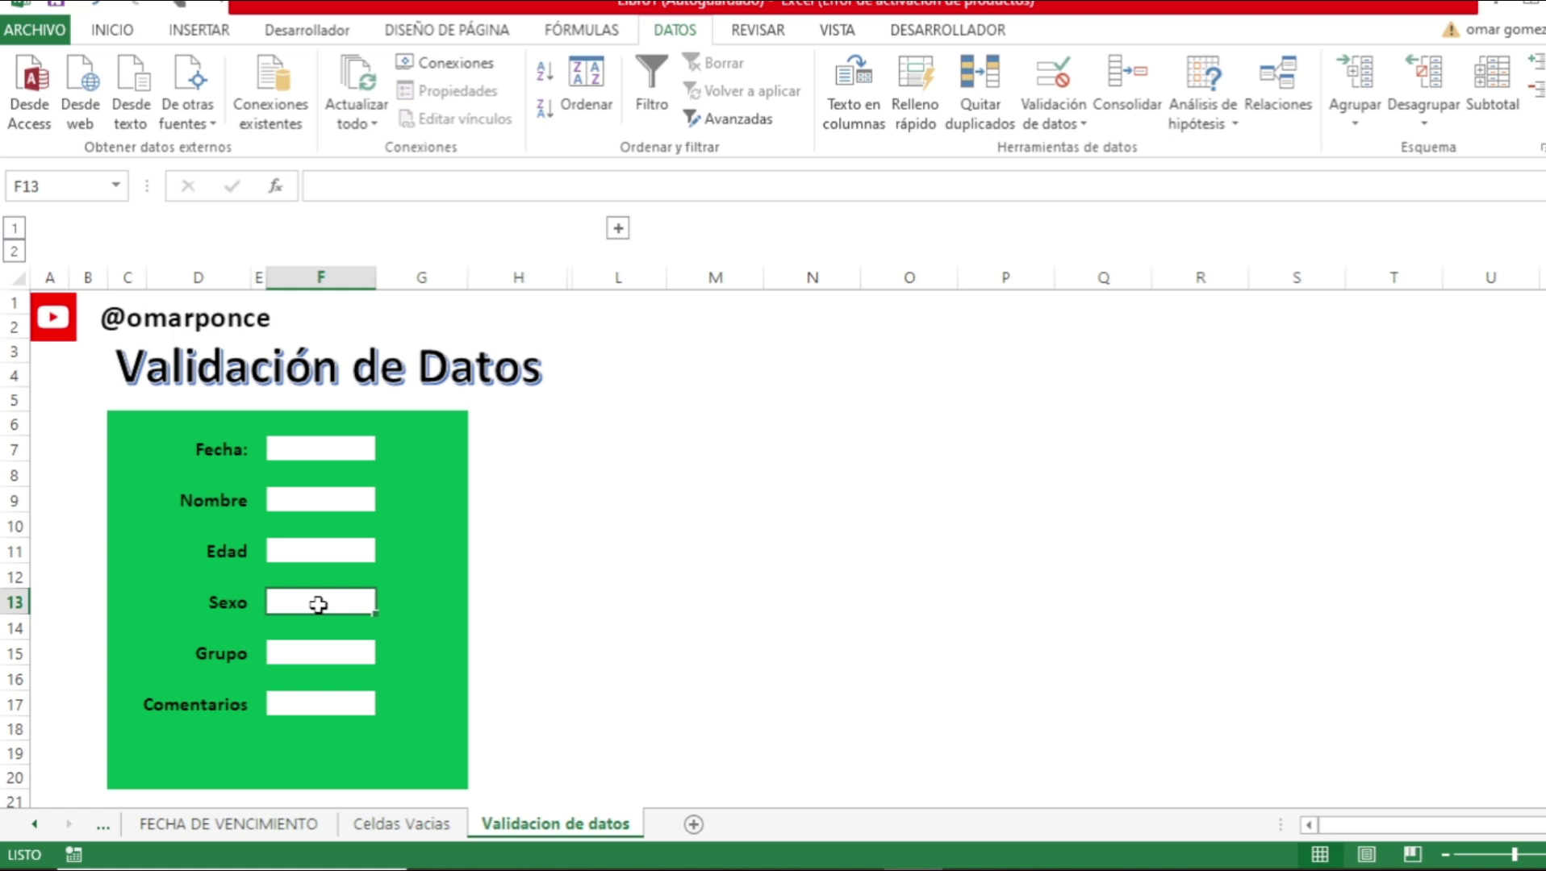
pyautogui.click(318, 450)
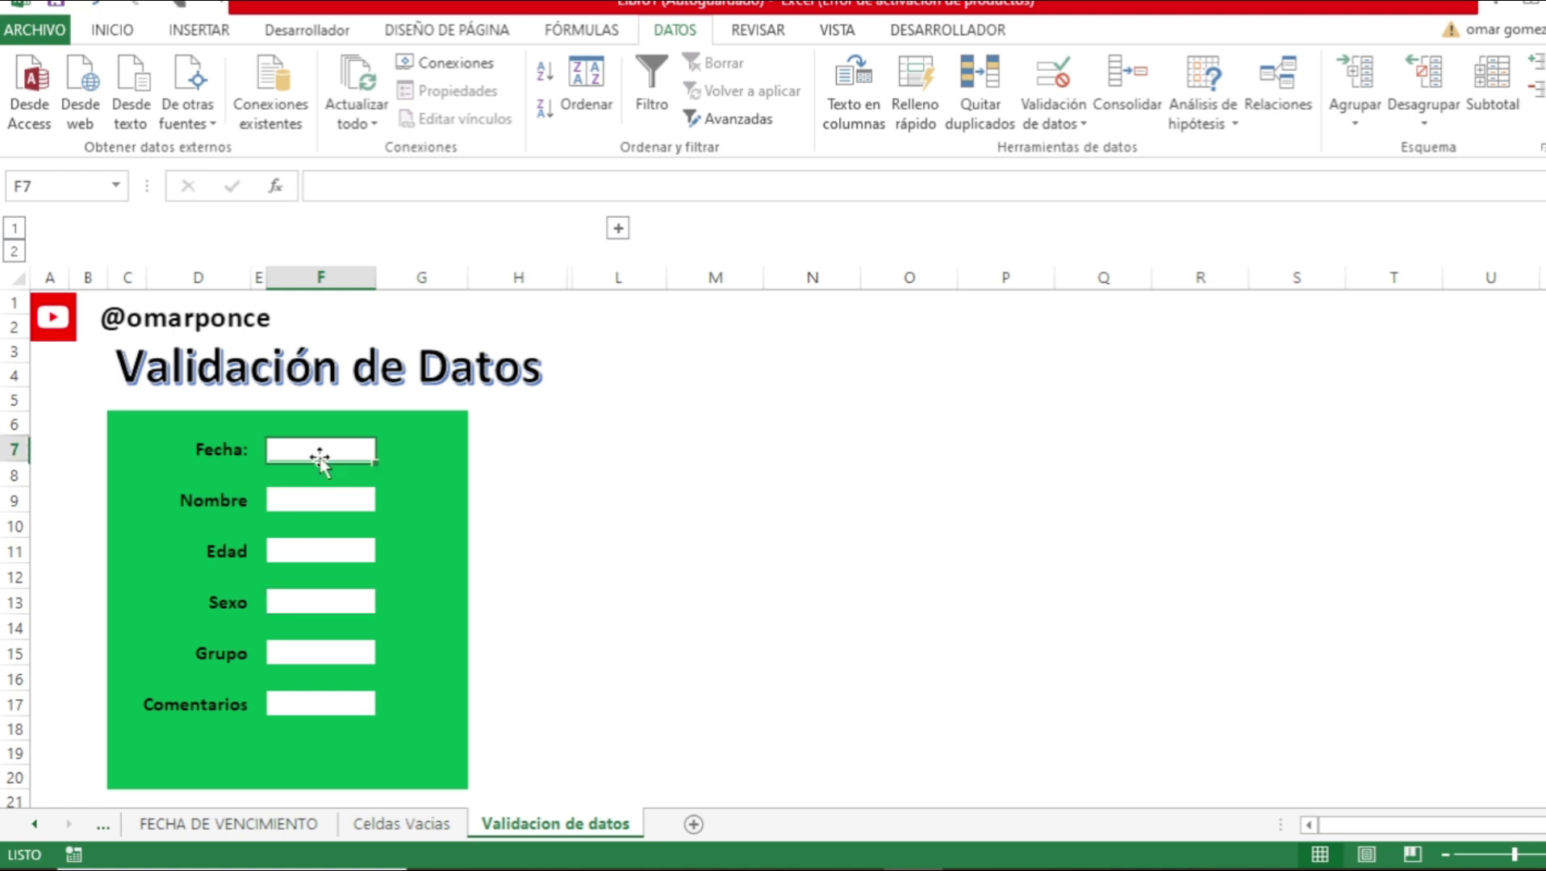
pyautogui.click(234, 455)
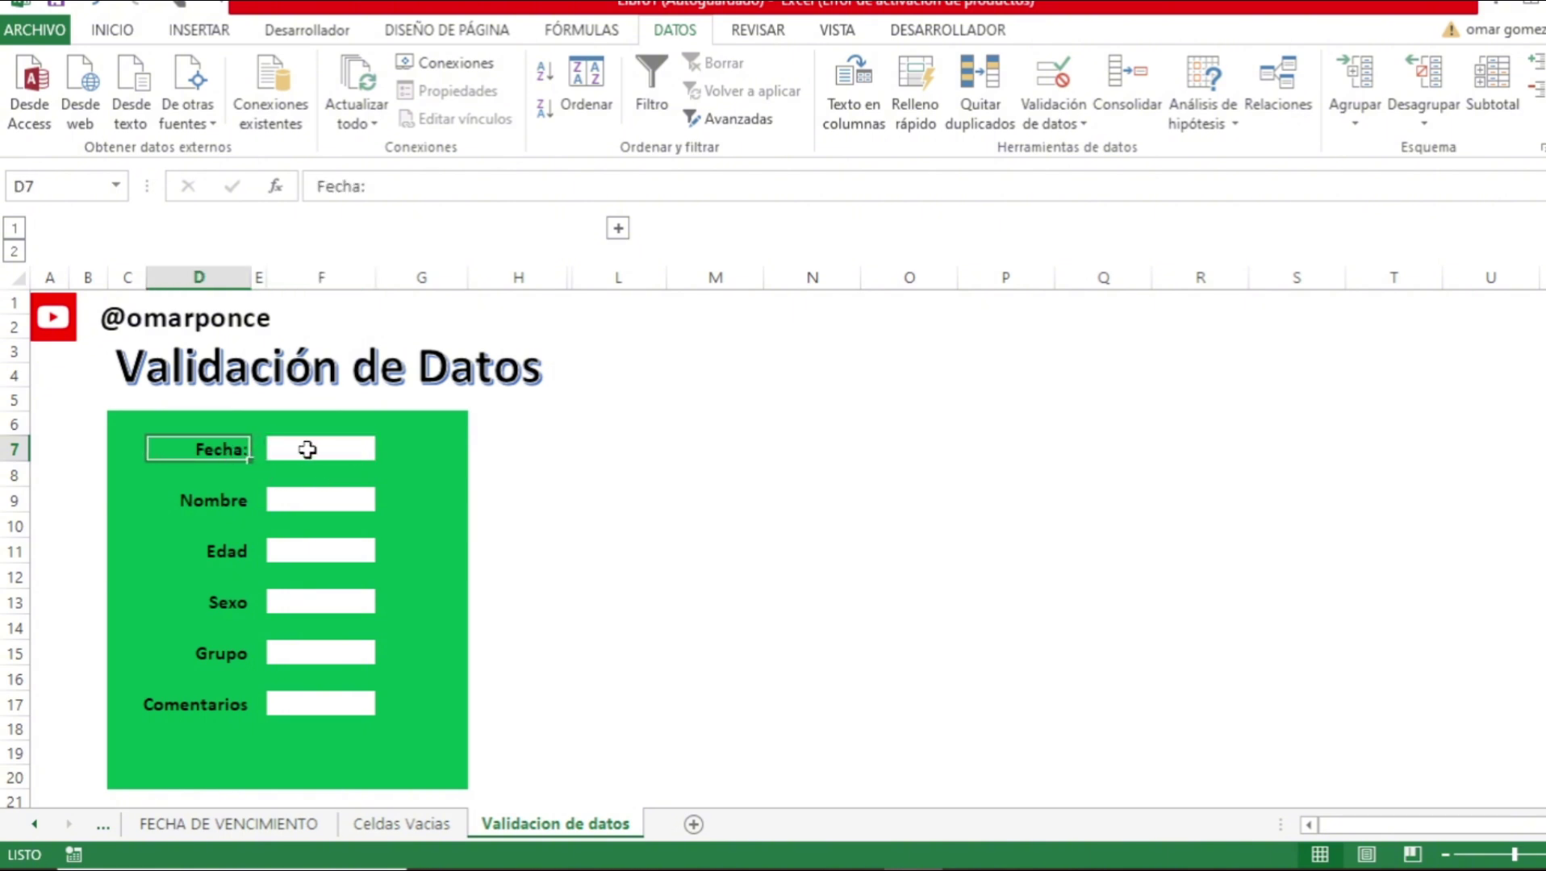
# Start a data validation rule for the Fecha entry cell F7 and allow only values of type Fecha.
pyautogui.click(307, 449)
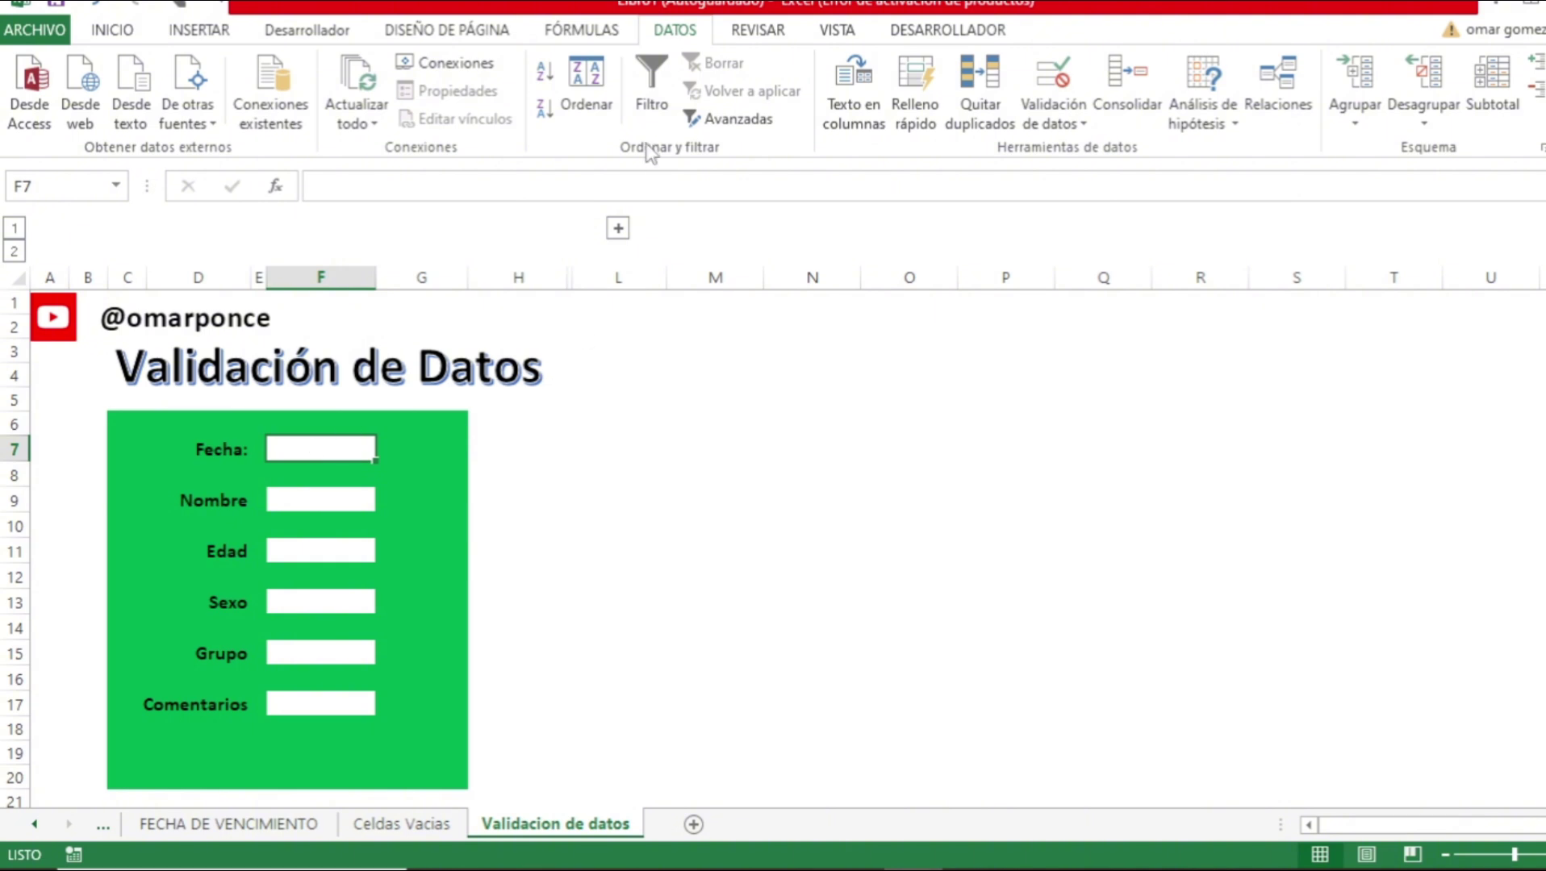
pyautogui.click(920, 91)
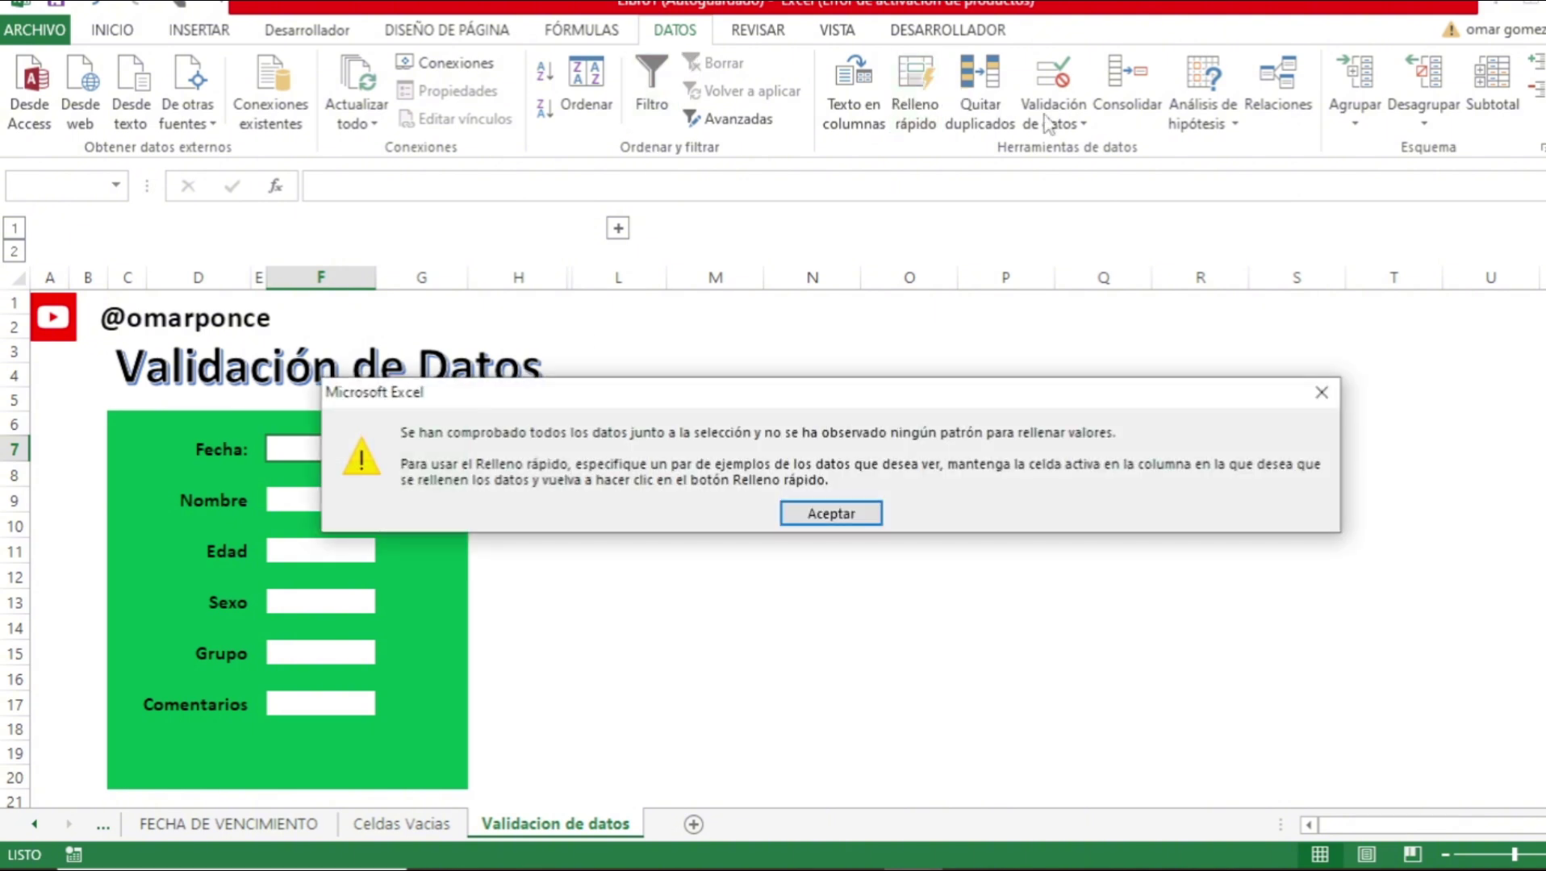
pyautogui.click(811, 515)
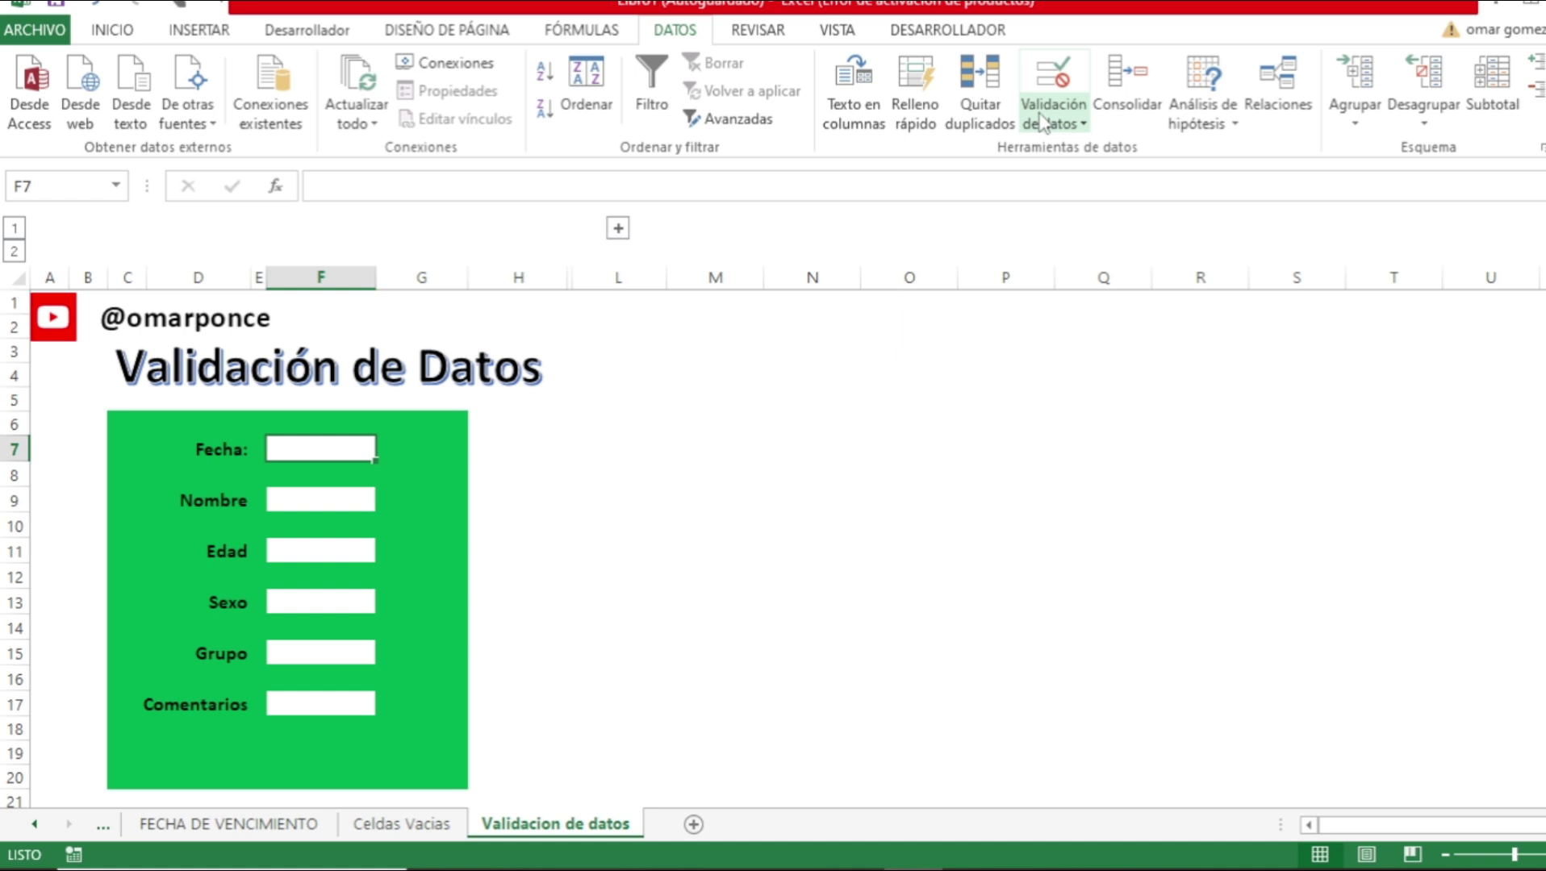
pyautogui.click(1043, 121)
pyautogui.click(1055, 155)
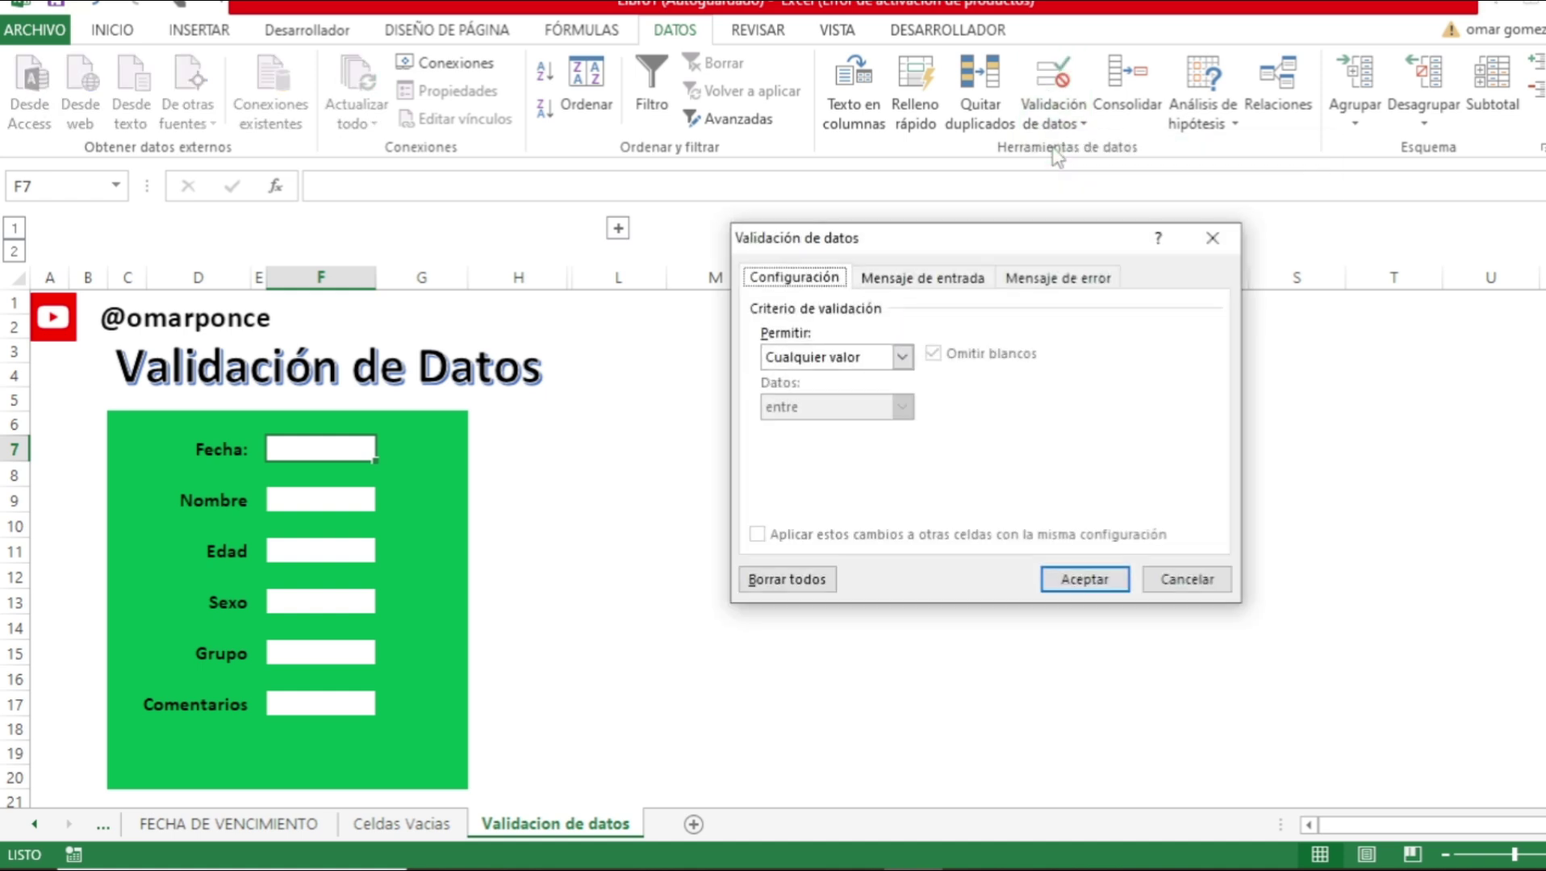
pyautogui.moveTo(860, 238); pyautogui.dragTo(574, 428)
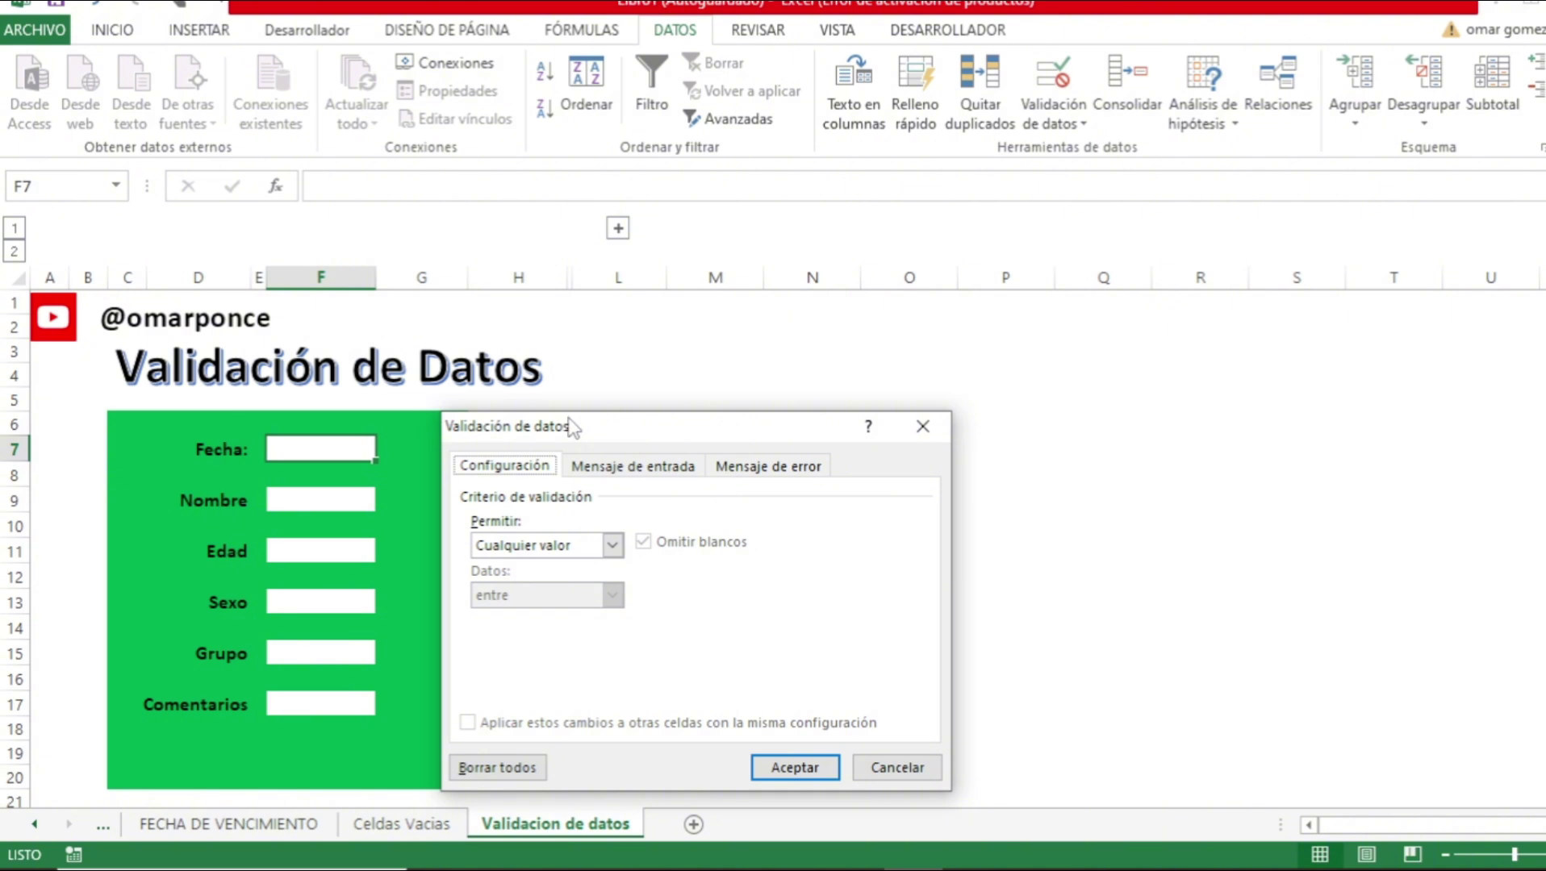
pyautogui.click(611, 546)
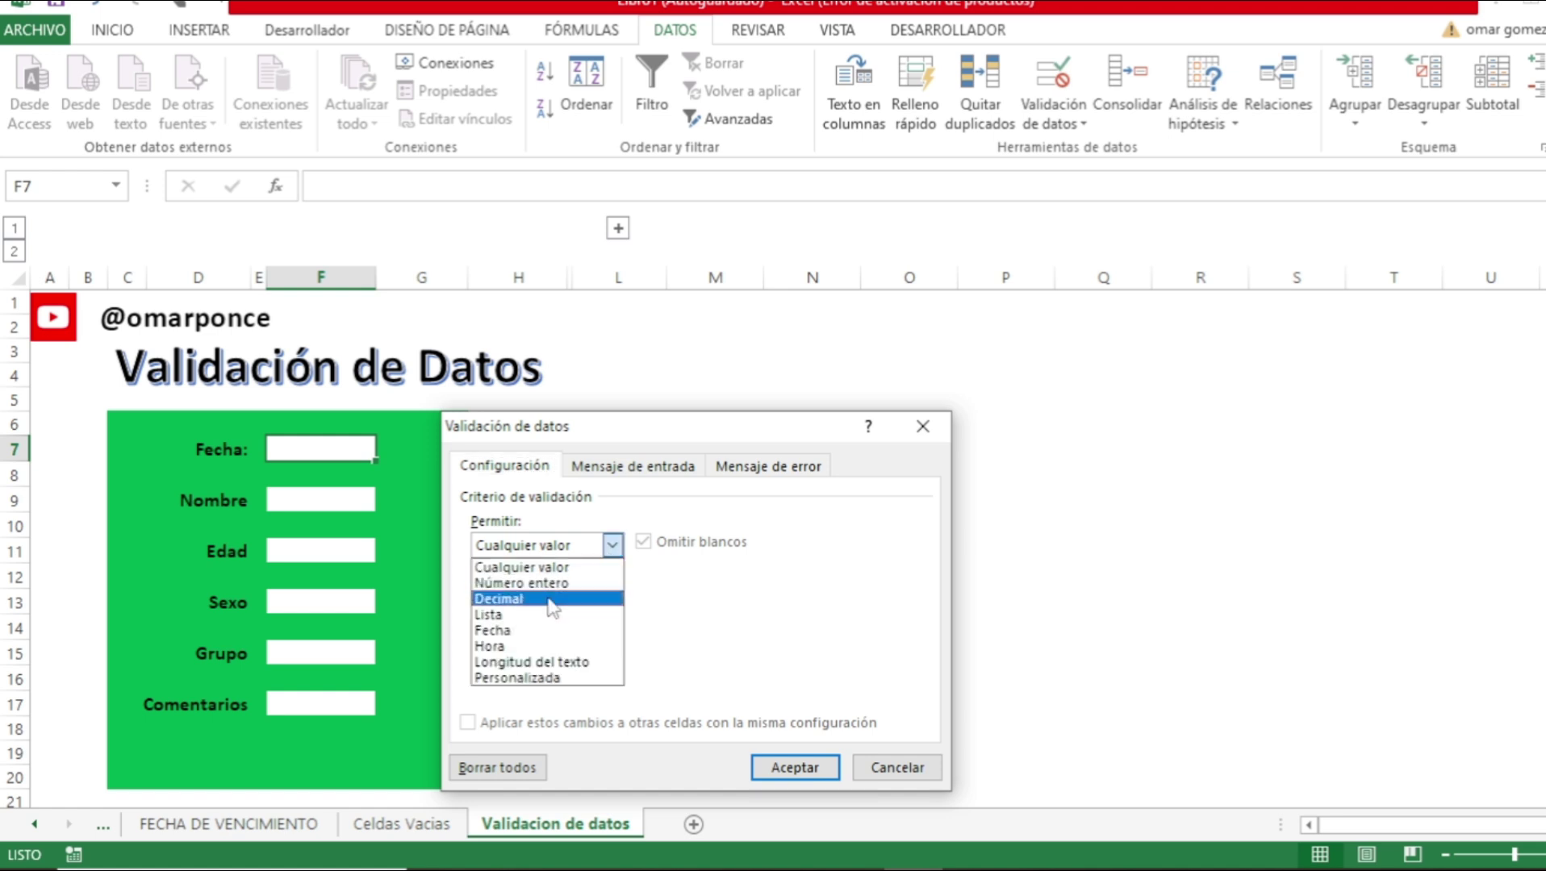
pyautogui.click(522, 630)
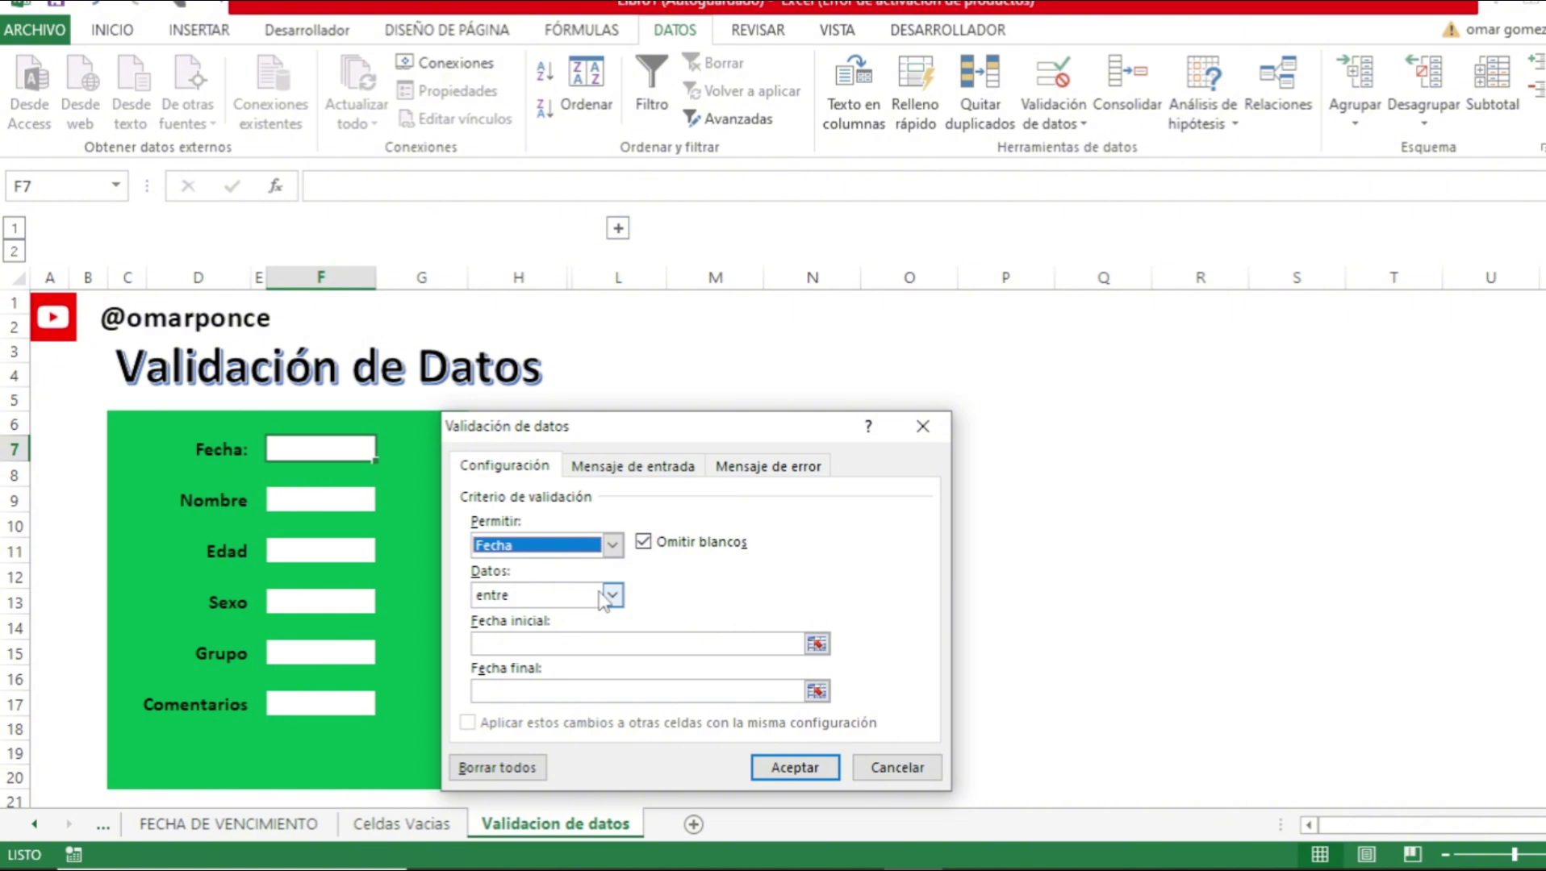
# Restrict the allowed dates to between 01/01/2025 and 31/12/2025 in the validation criteria.
pyautogui.click(611, 596)
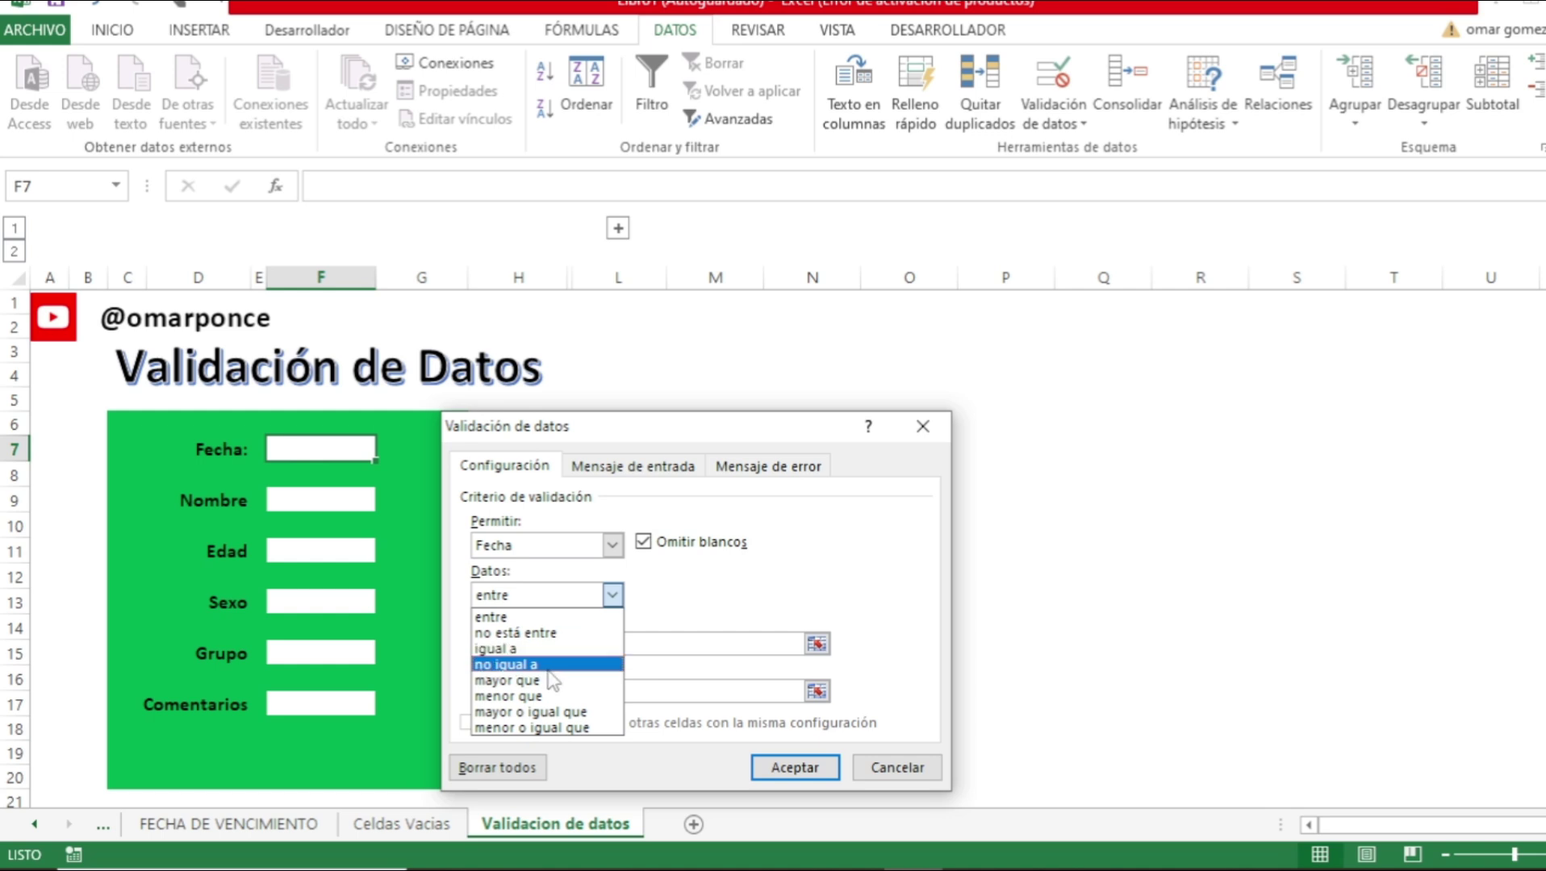
pyautogui.click(613, 597)
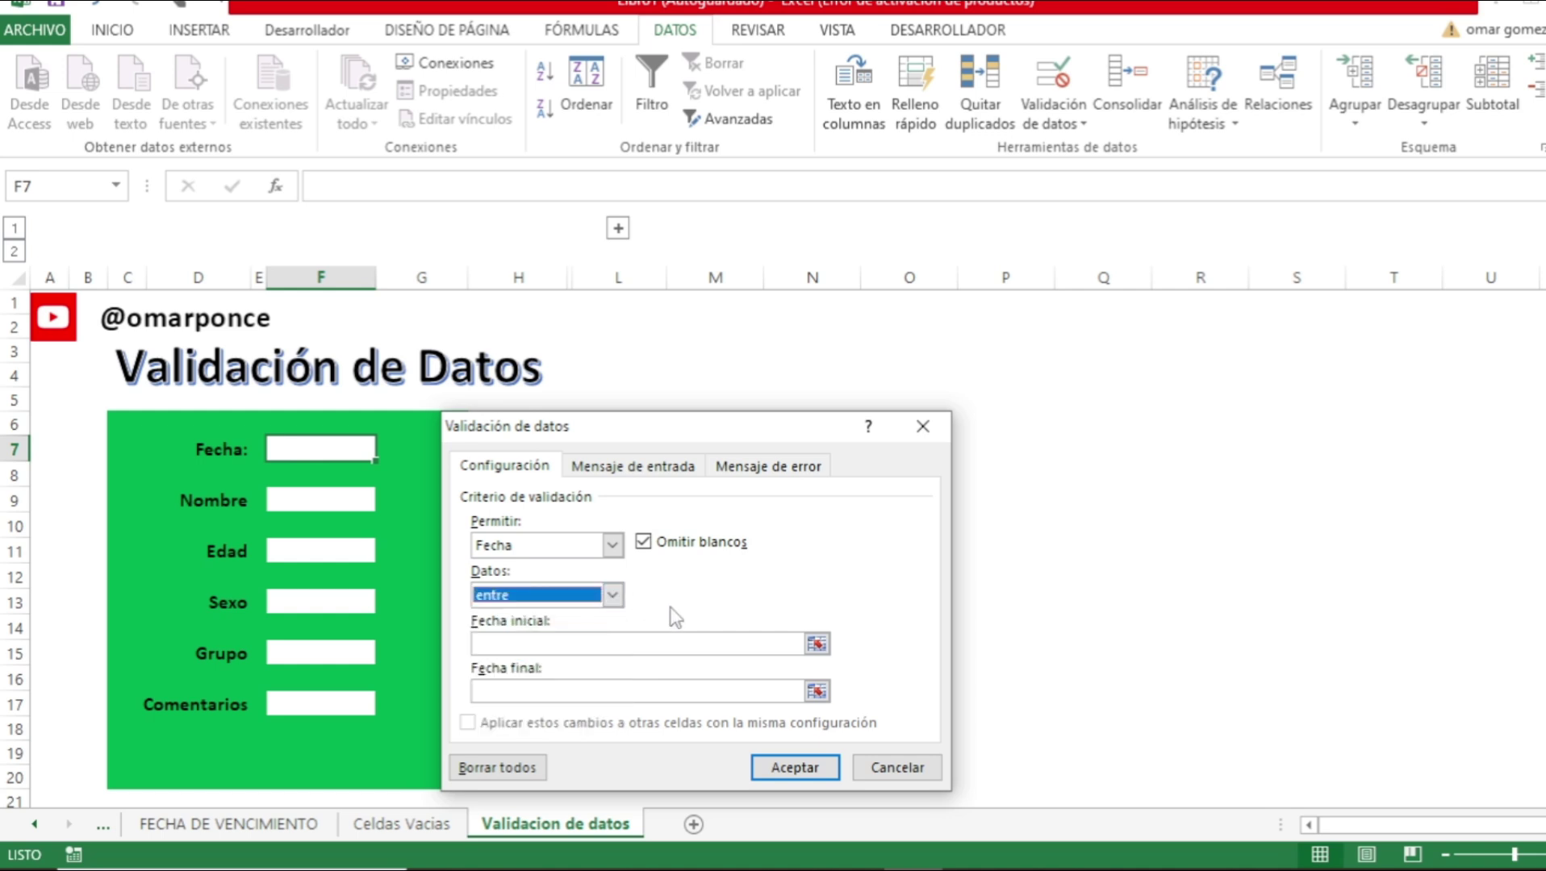
pyautogui.click(604, 652)
pyautogui.write('01/01')
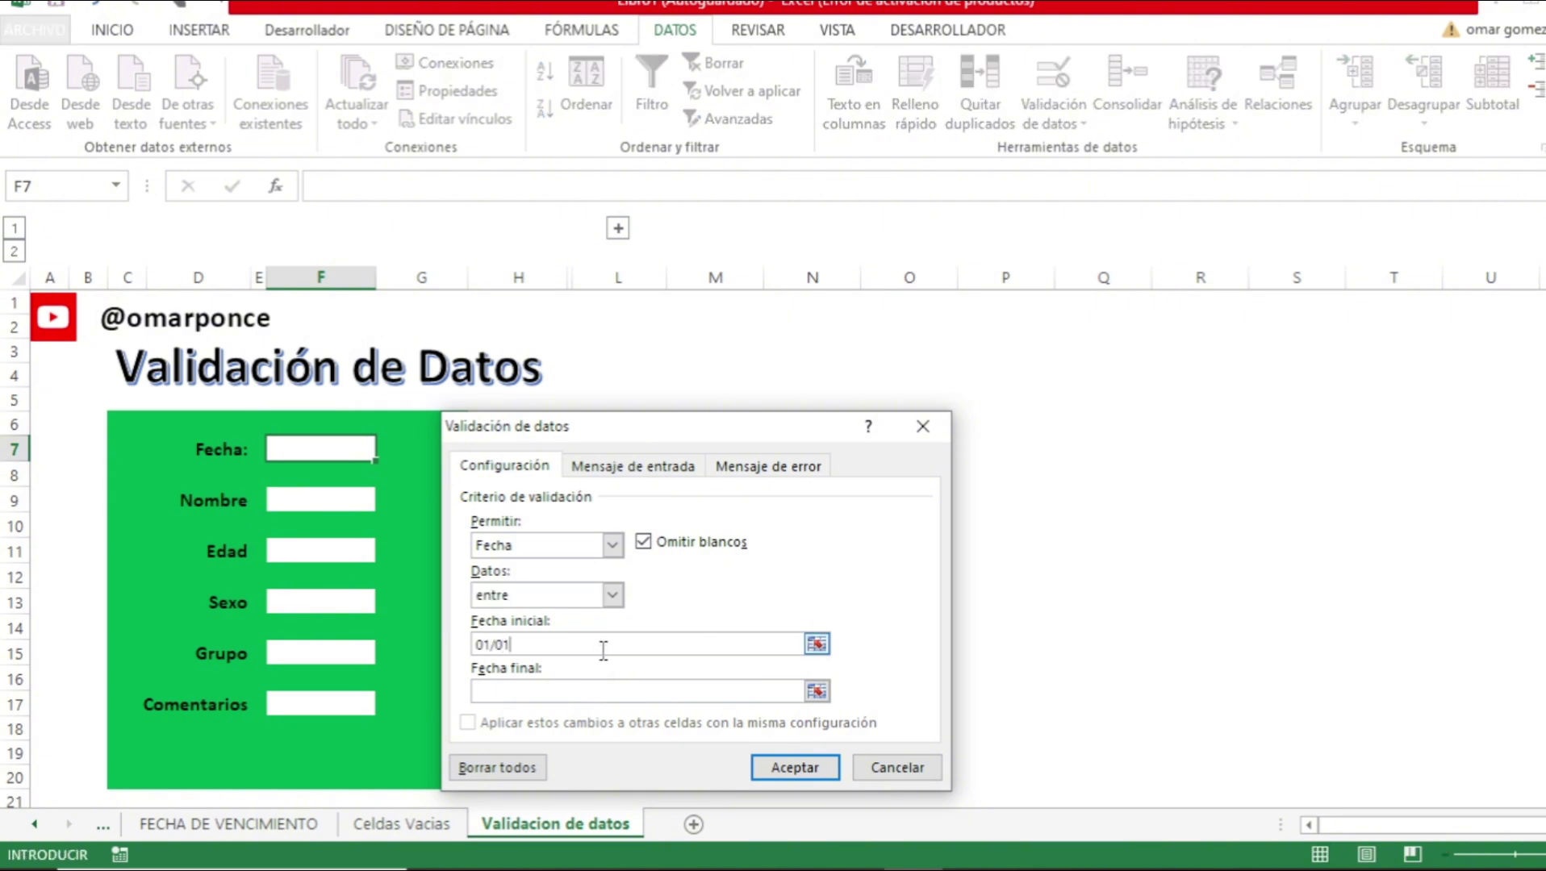
pyautogui.write('/2025')
pyautogui.click(591, 692)
pyautogui.write('31/12/2025')
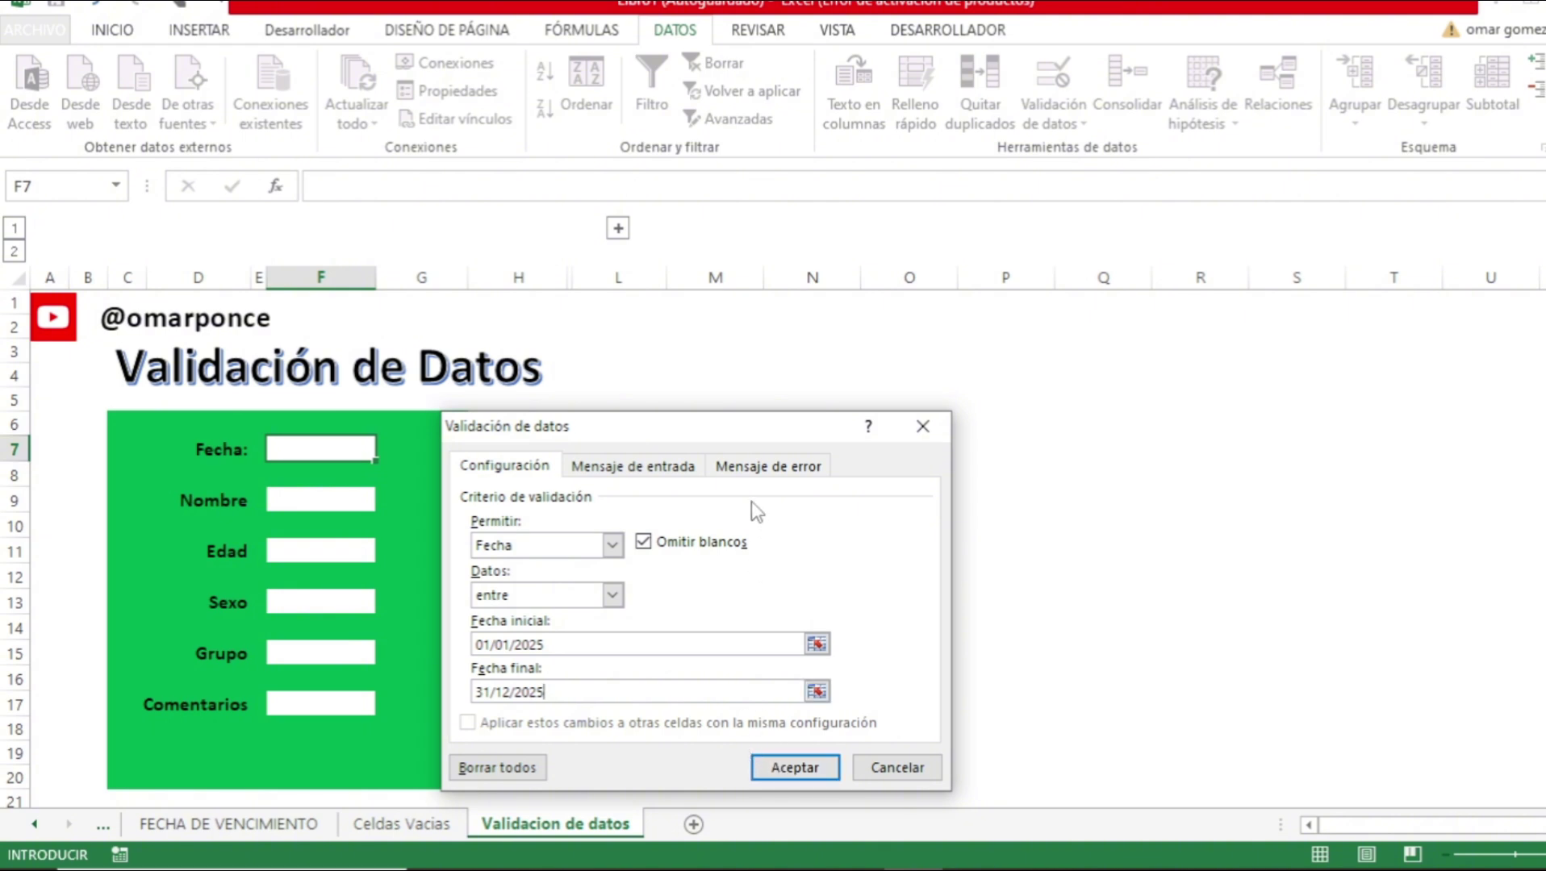
# Give the validation rule an input message titled "Alerta" with the text "Ingresa Fecha".
pyautogui.click(652, 475)
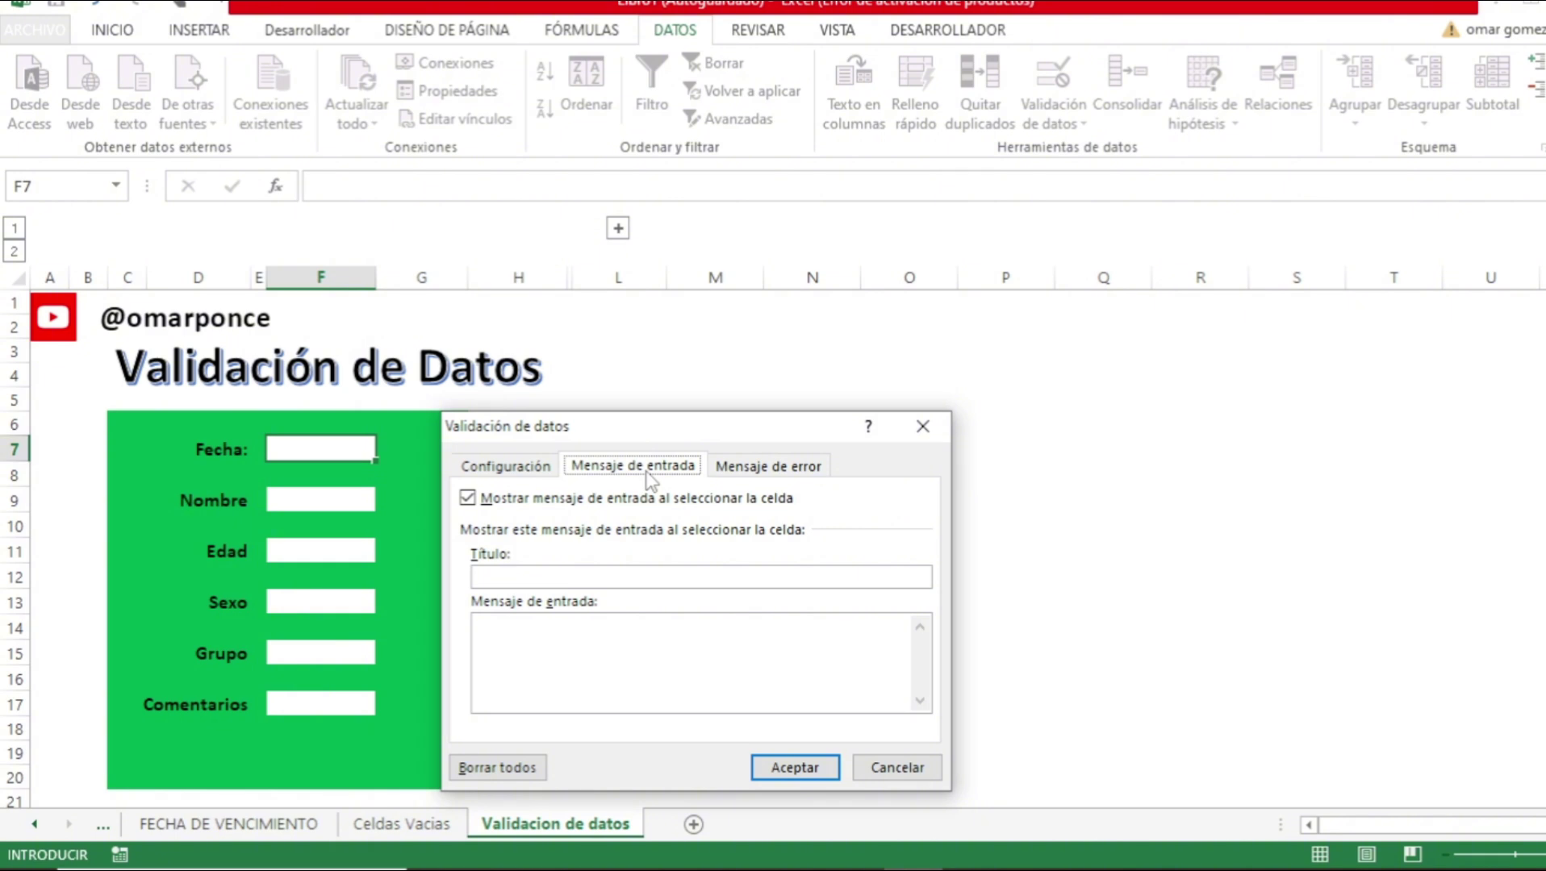
pyautogui.click(574, 575)
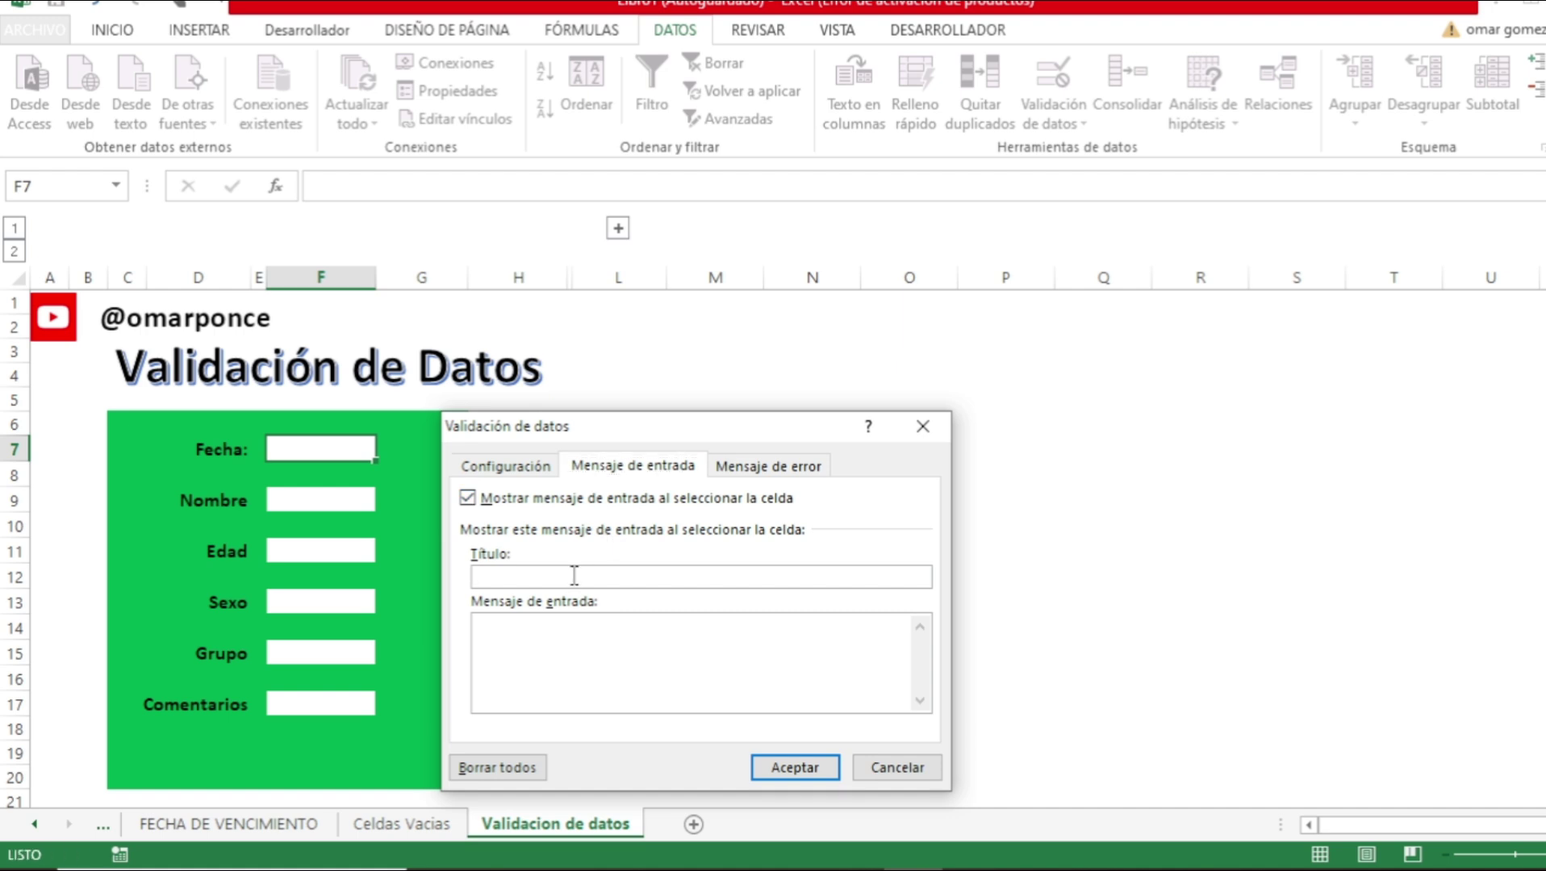
pyautogui.write('intr')
pyautogui.press('BackSpace')
pyautogui.press('BackSpace')
pyautogui.press('BackSpace')
pyautogui.press('BackSpace')
pyautogui.write('Alerta')
pyautogui.click(567, 634)
pyautogui.write('Ingresa Fecha')
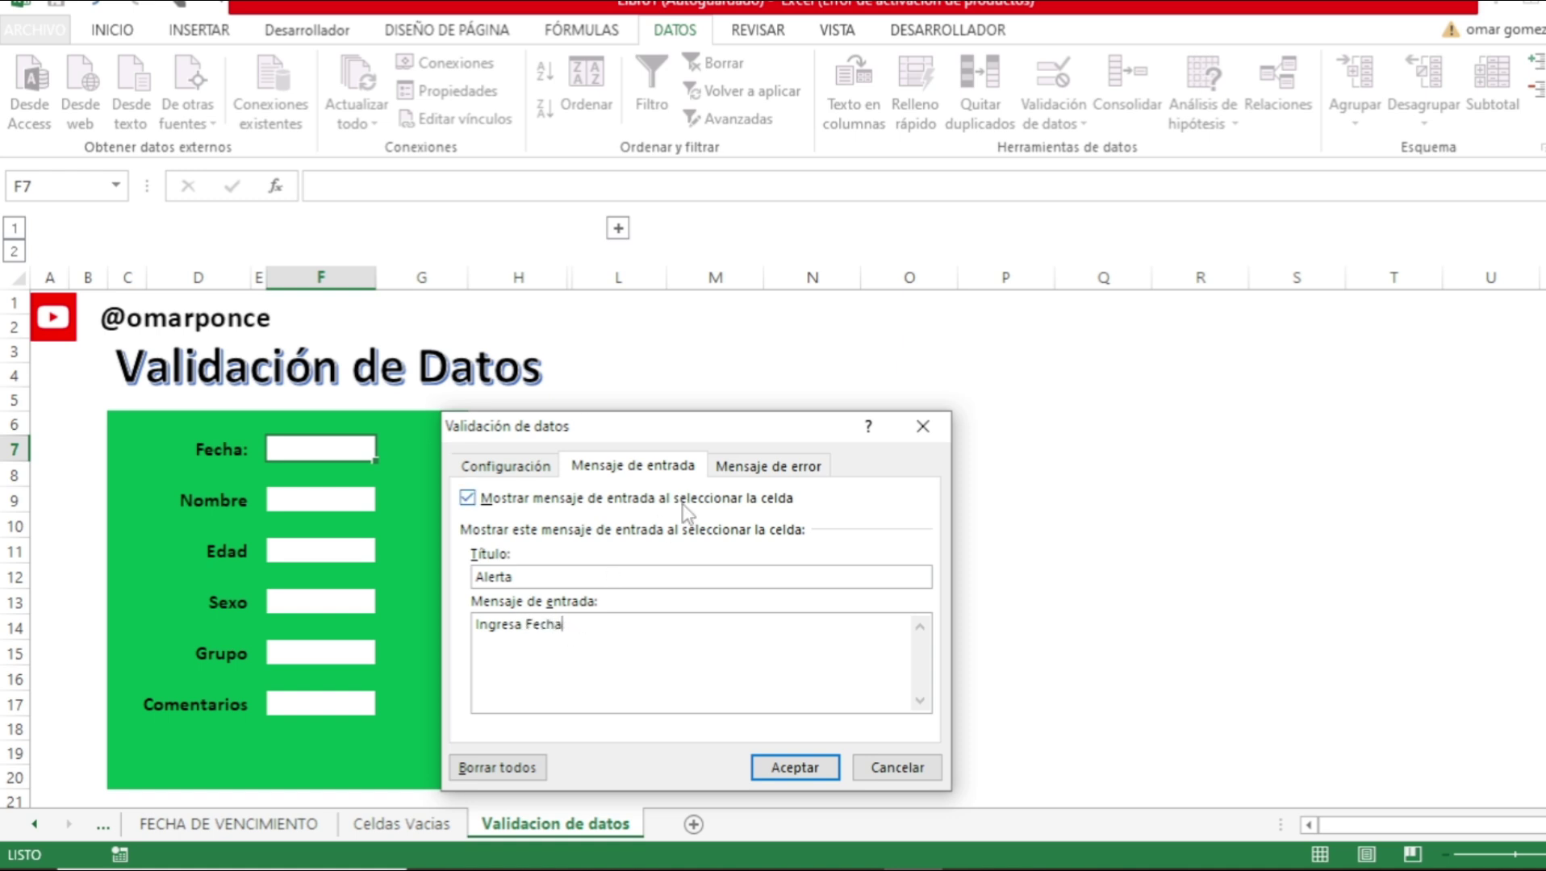
# Try the Advertencia style for the rule's error message, and set the style back to Detener.
pyautogui.click(742, 468)
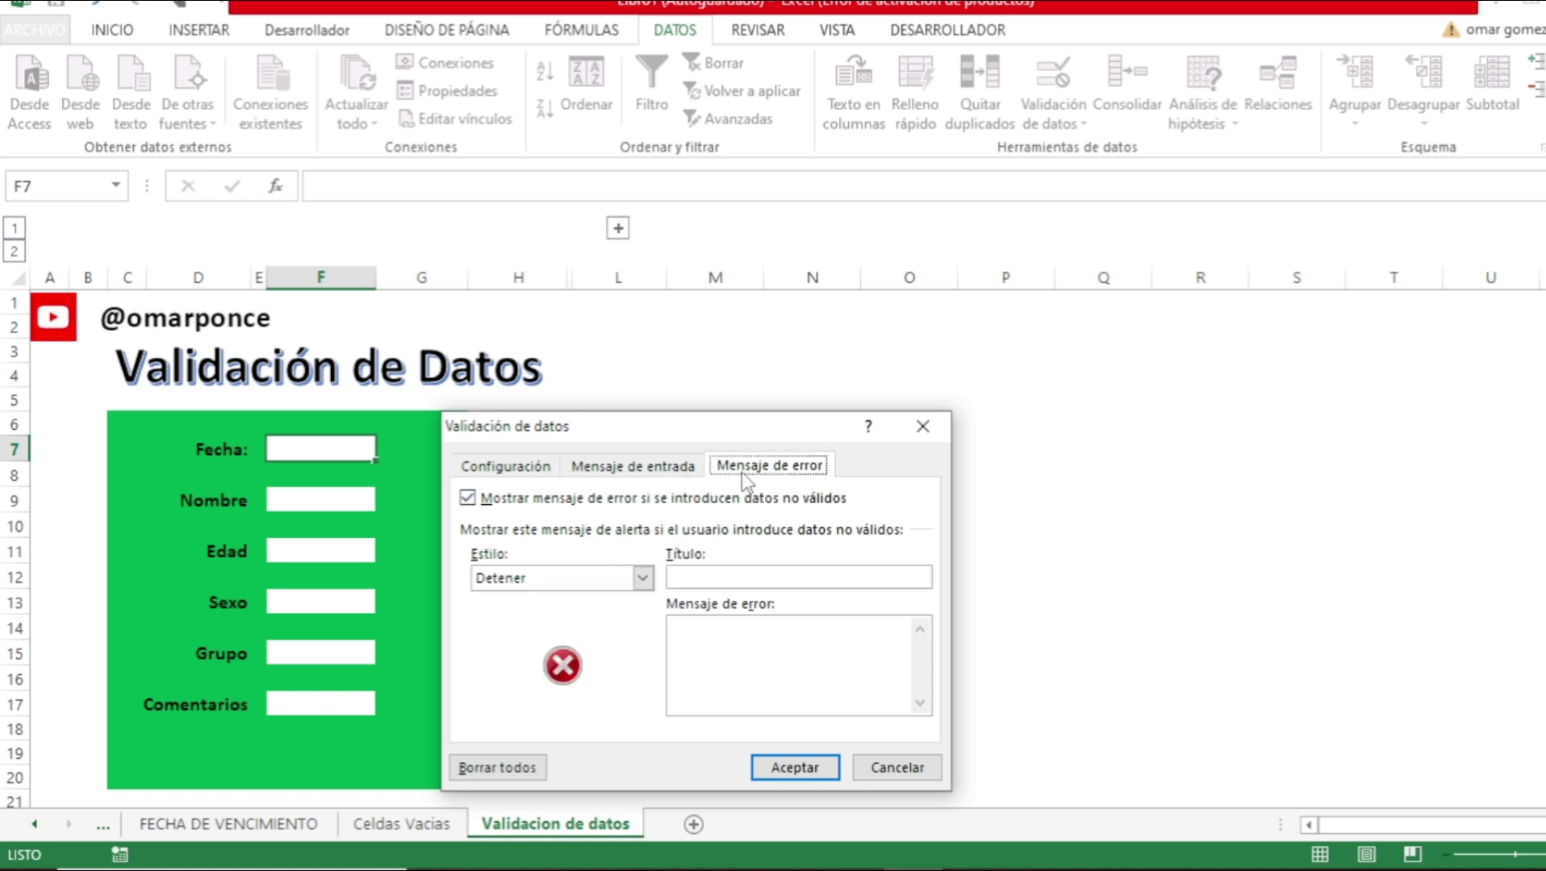
pyautogui.click(642, 579)
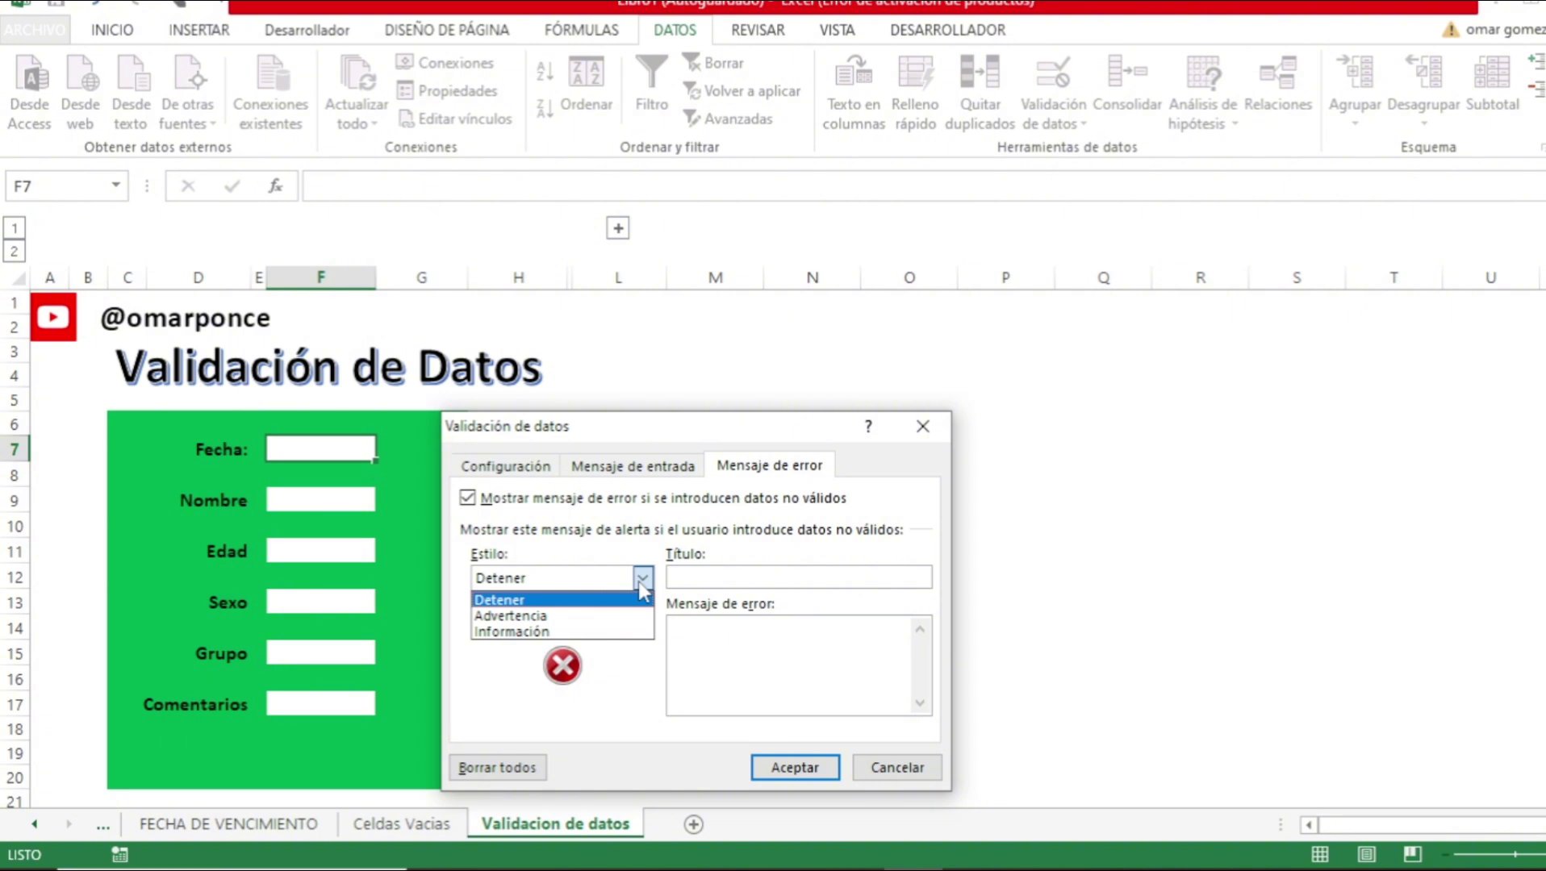
pyautogui.click(536, 616)
pyautogui.click(549, 574)
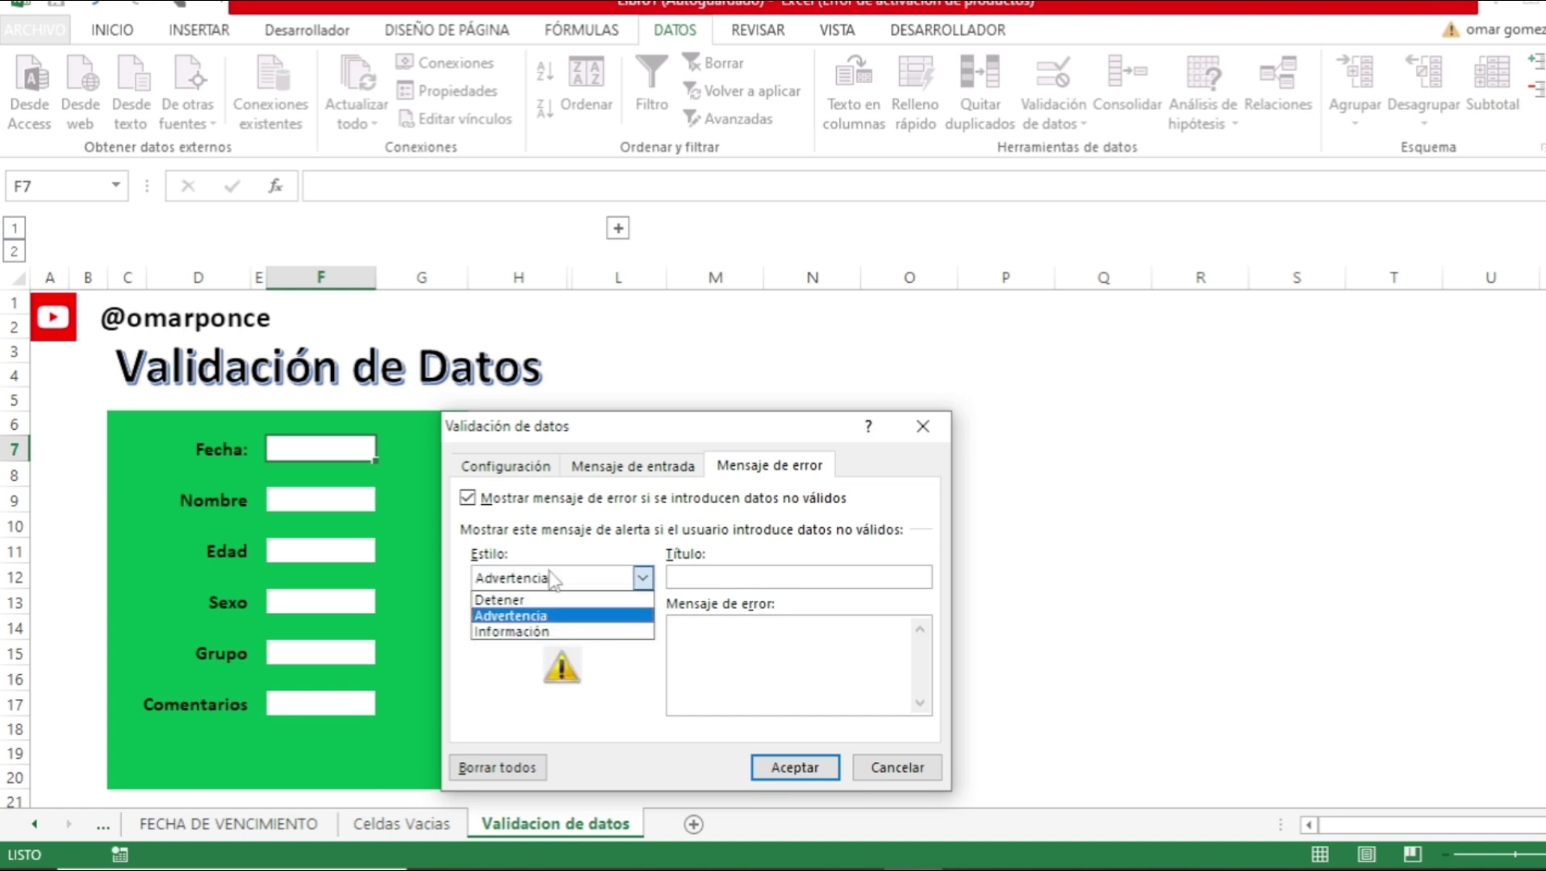
pyautogui.click(526, 631)
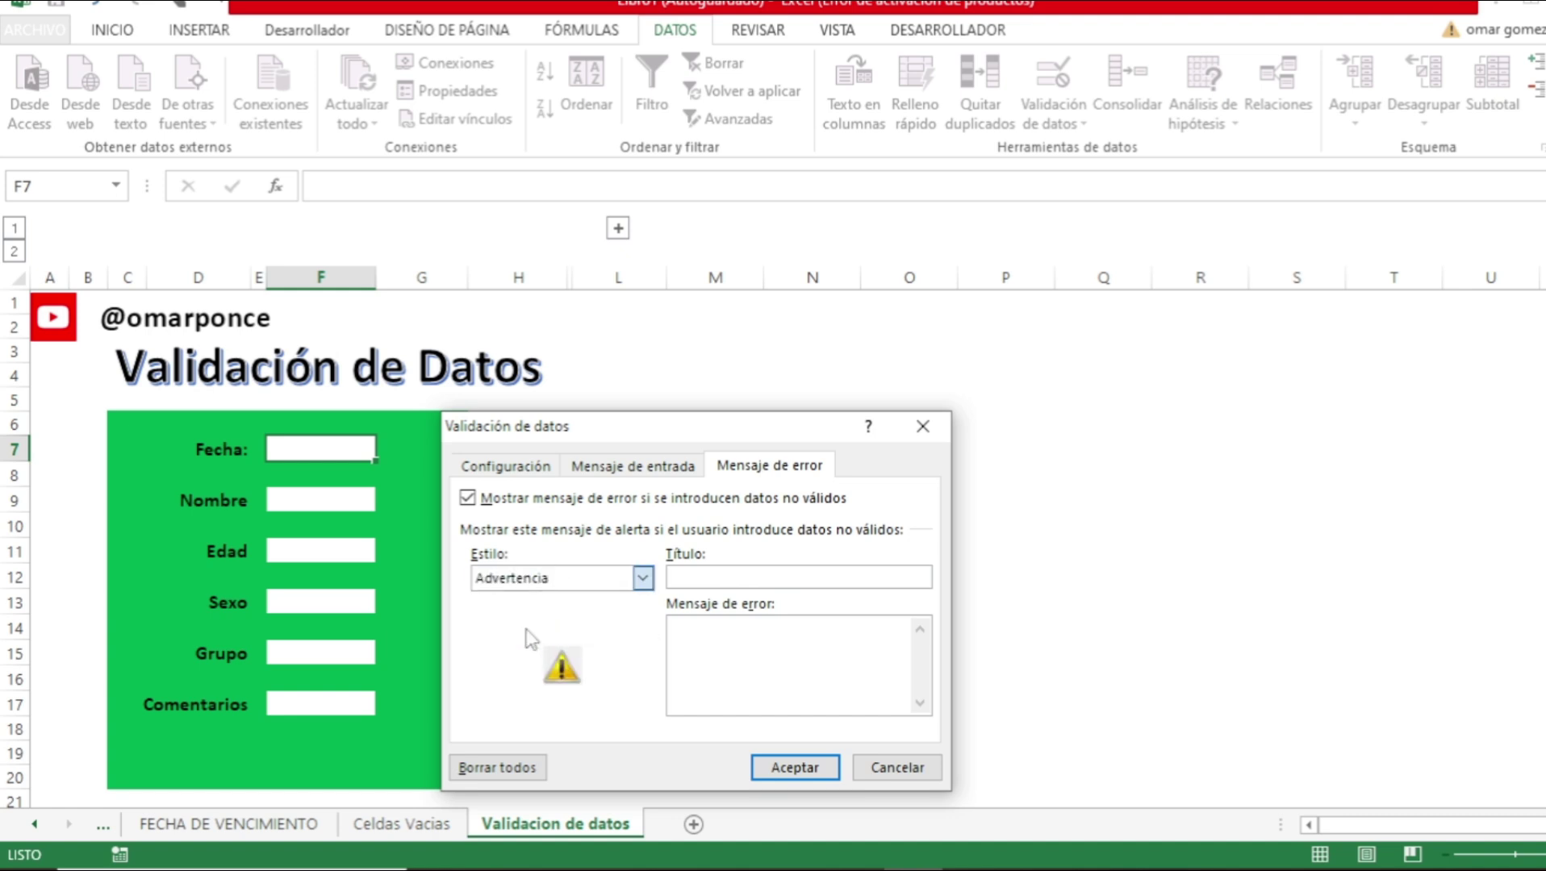
pyautogui.click(643, 577)
pyautogui.click(554, 603)
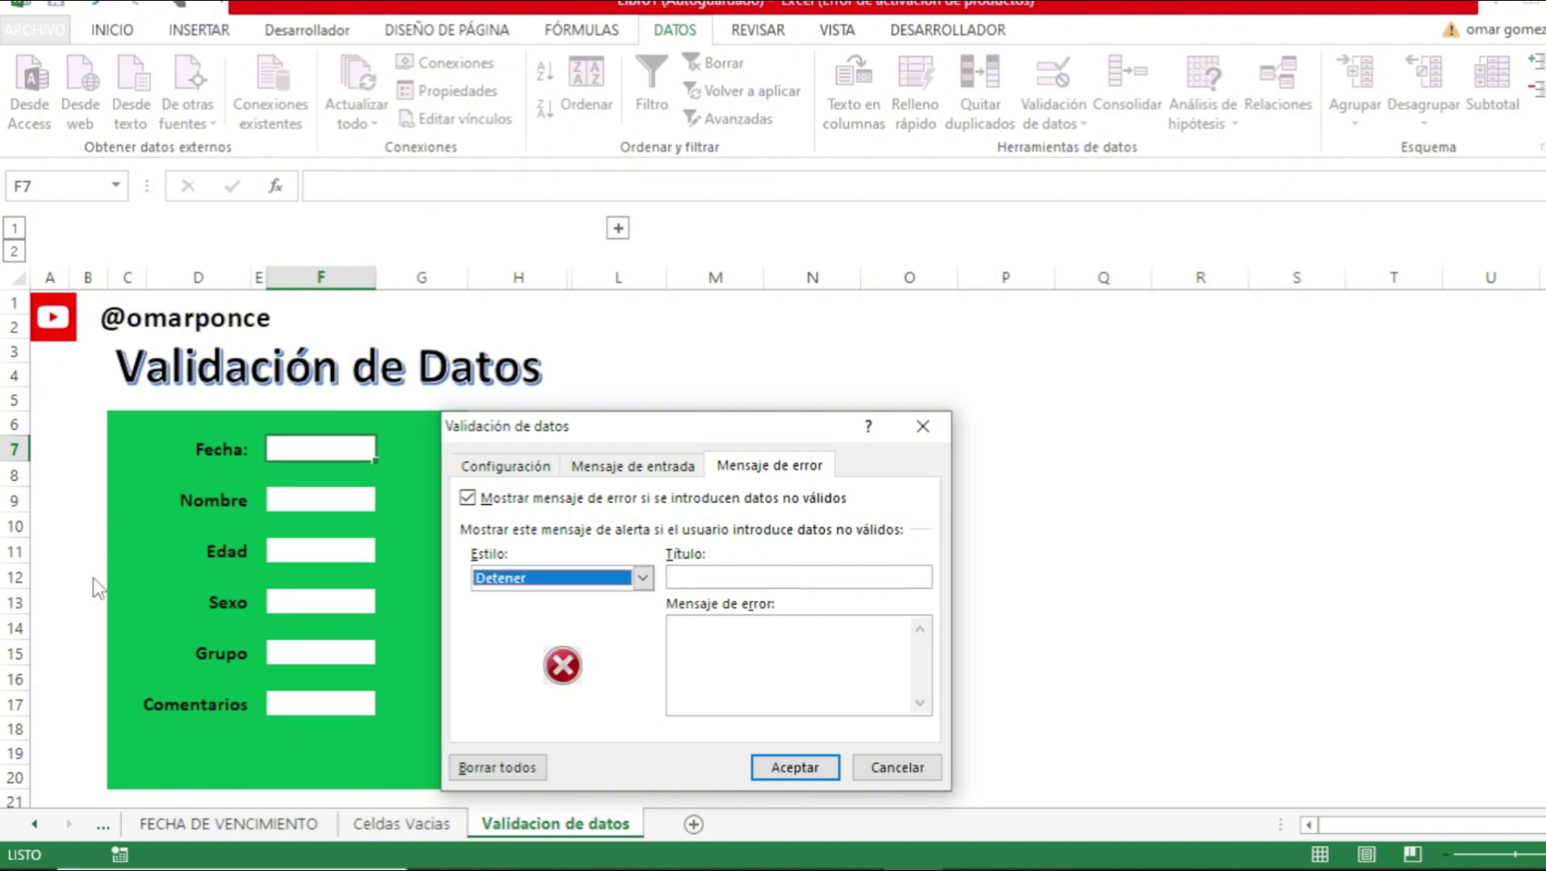
# Title the error message "Error" with the text "Fecha no Permitida" and apply the validation rule.
pyautogui.click(761, 574)
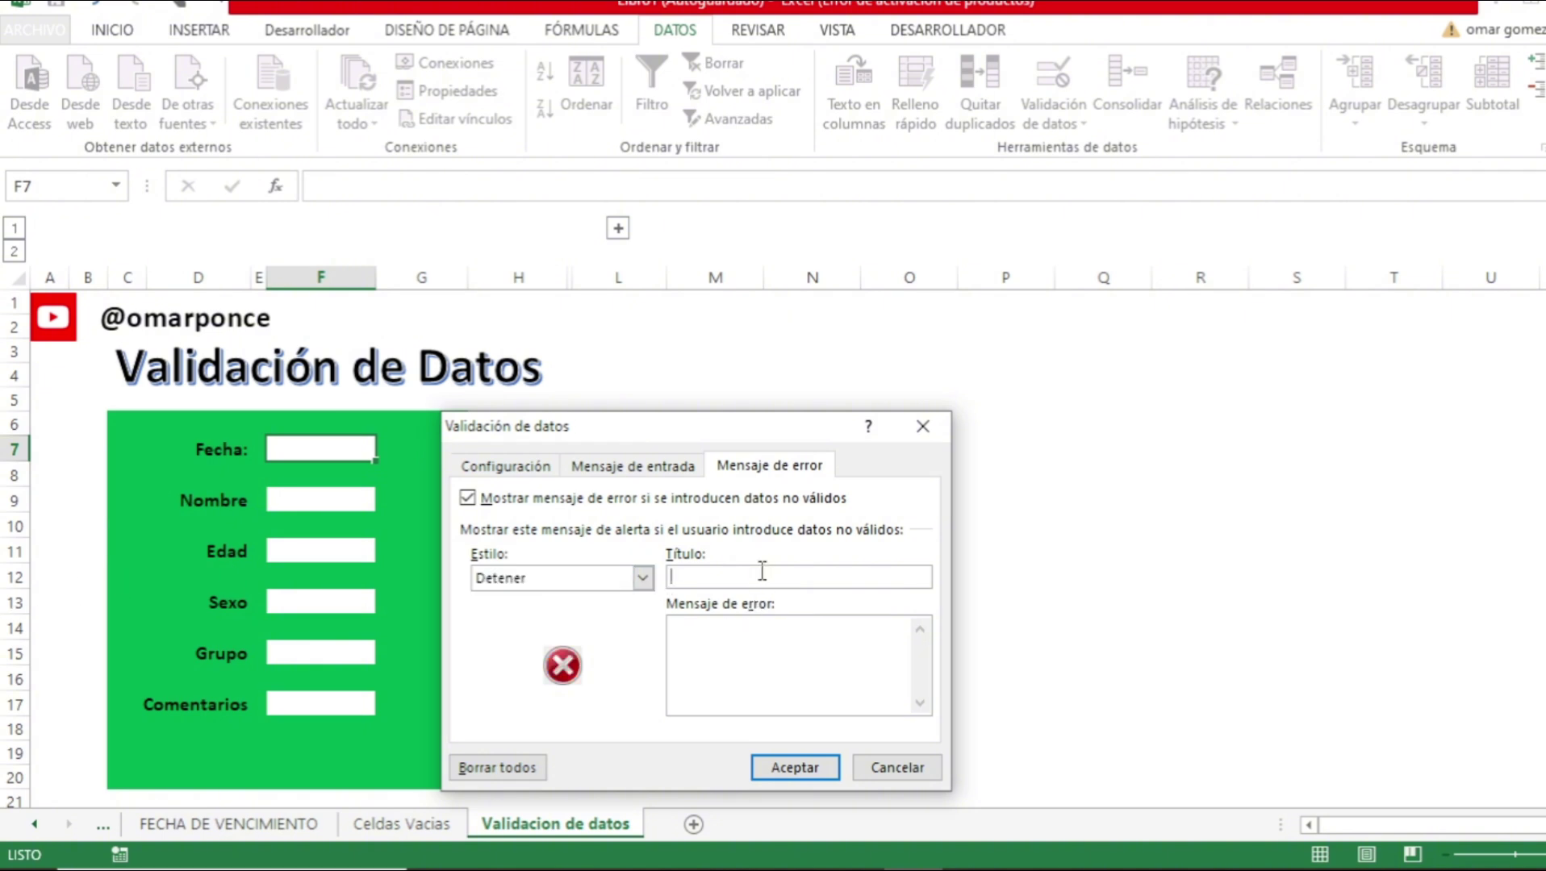
pyautogui.write('Error')
pyautogui.click(737, 640)
pyautogui.write('Fetxa')
pyautogui.press('BackSpace')
pyautogui.press('BackSpace')
pyautogui.press('BackSpace')
pyautogui.write('cha no Permitida')
pyautogui.click(787, 768)
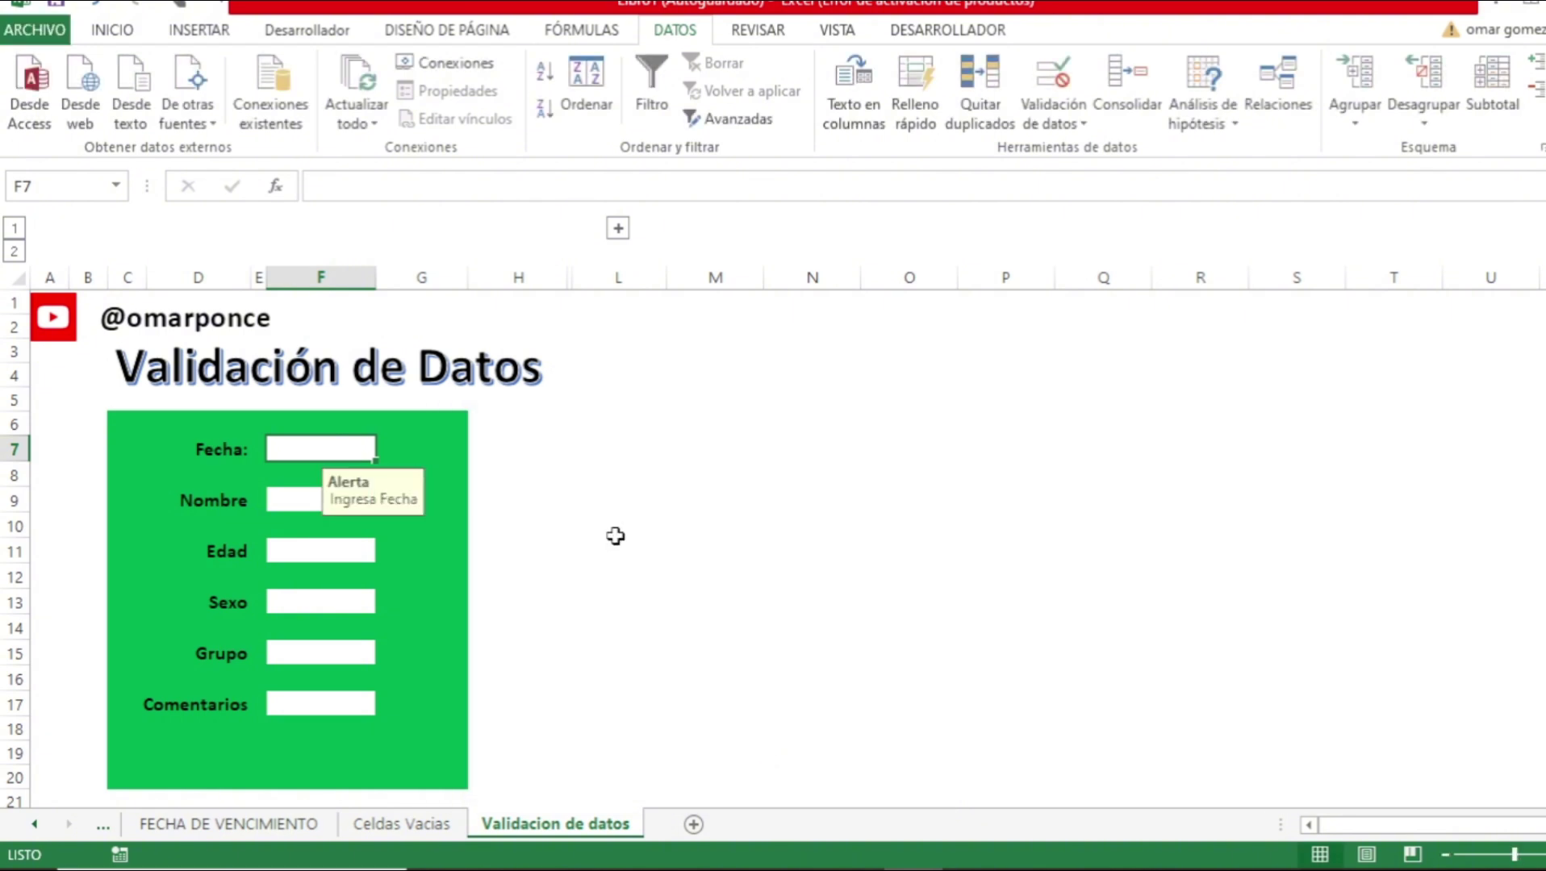
# Test the rule by trying to enter 15/06/2023 in the Fecha cell F7, and choose to retry the entry.
pyautogui.click(557, 448)
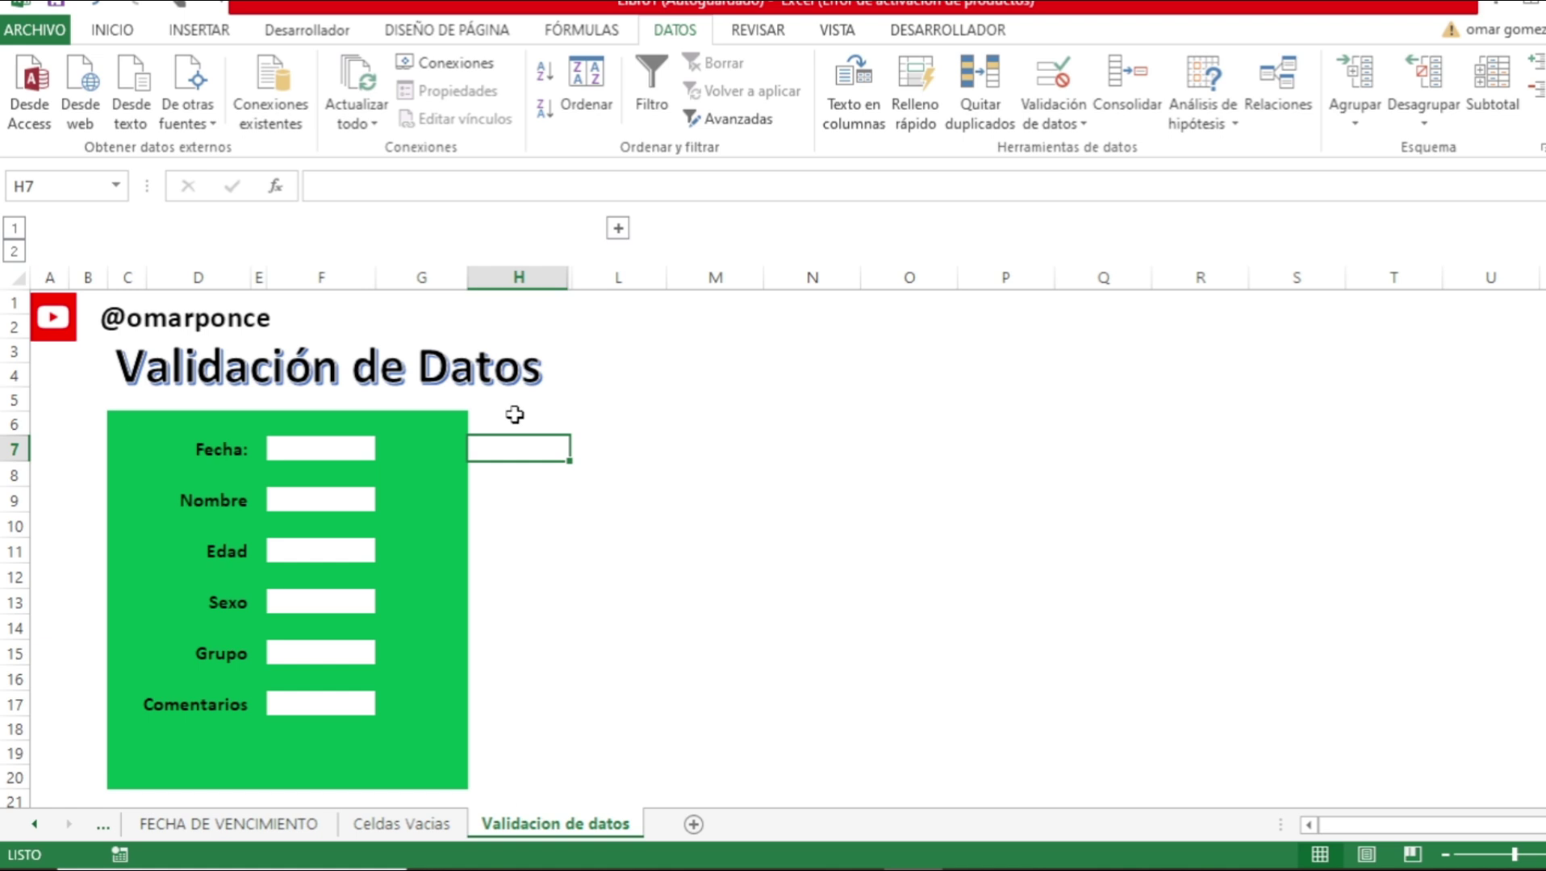
pyautogui.scroll(2, 471, 423)
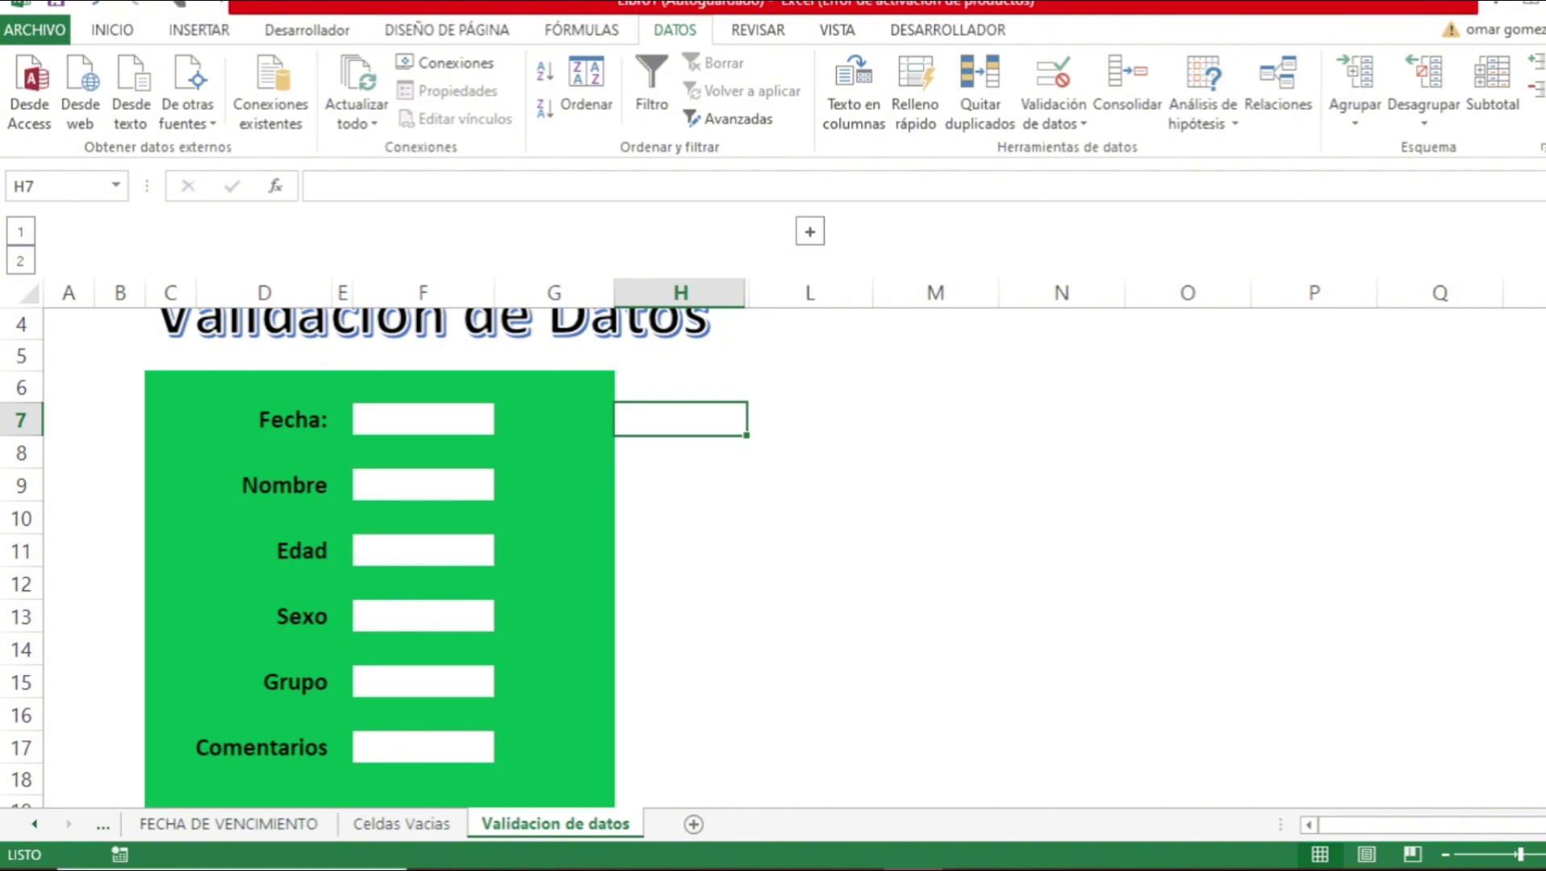
pyautogui.scroll(1, 1540, 363)
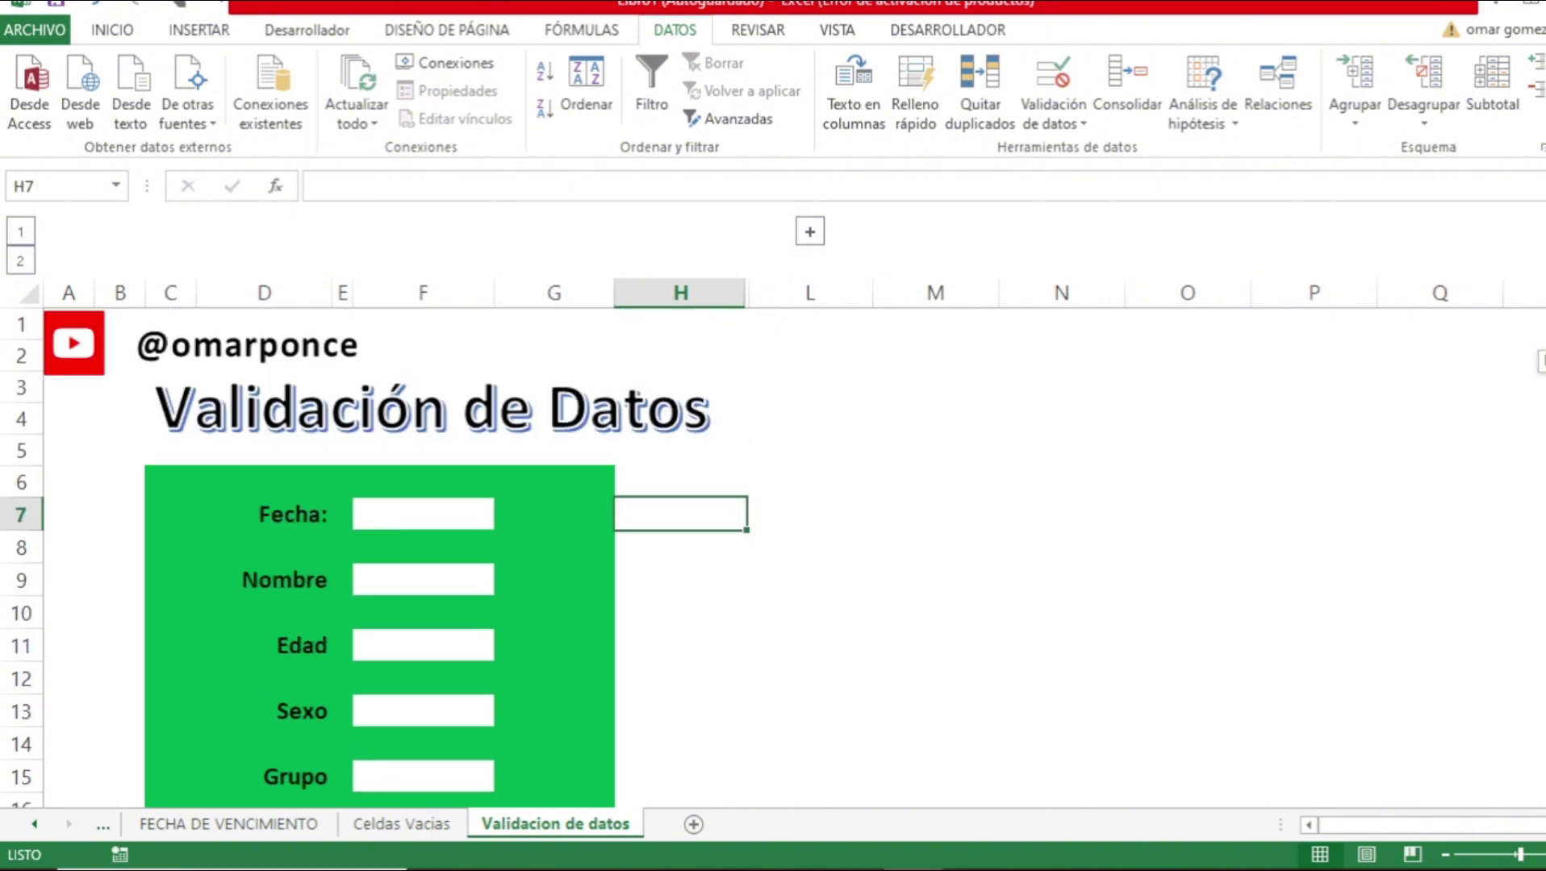
pyautogui.click(404, 522)
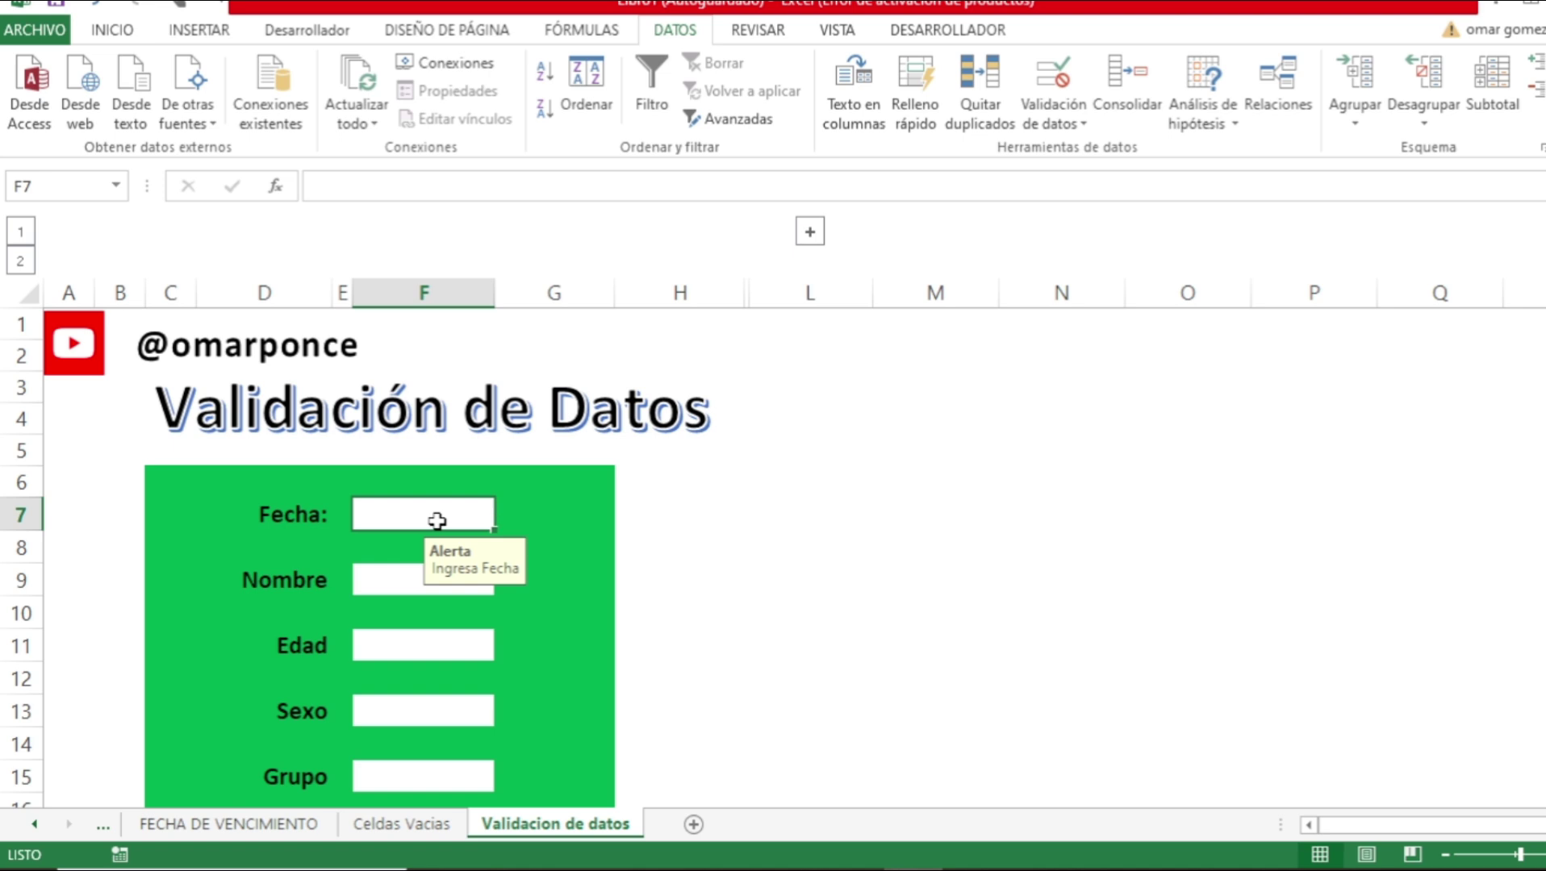
pyautogui.write('1')
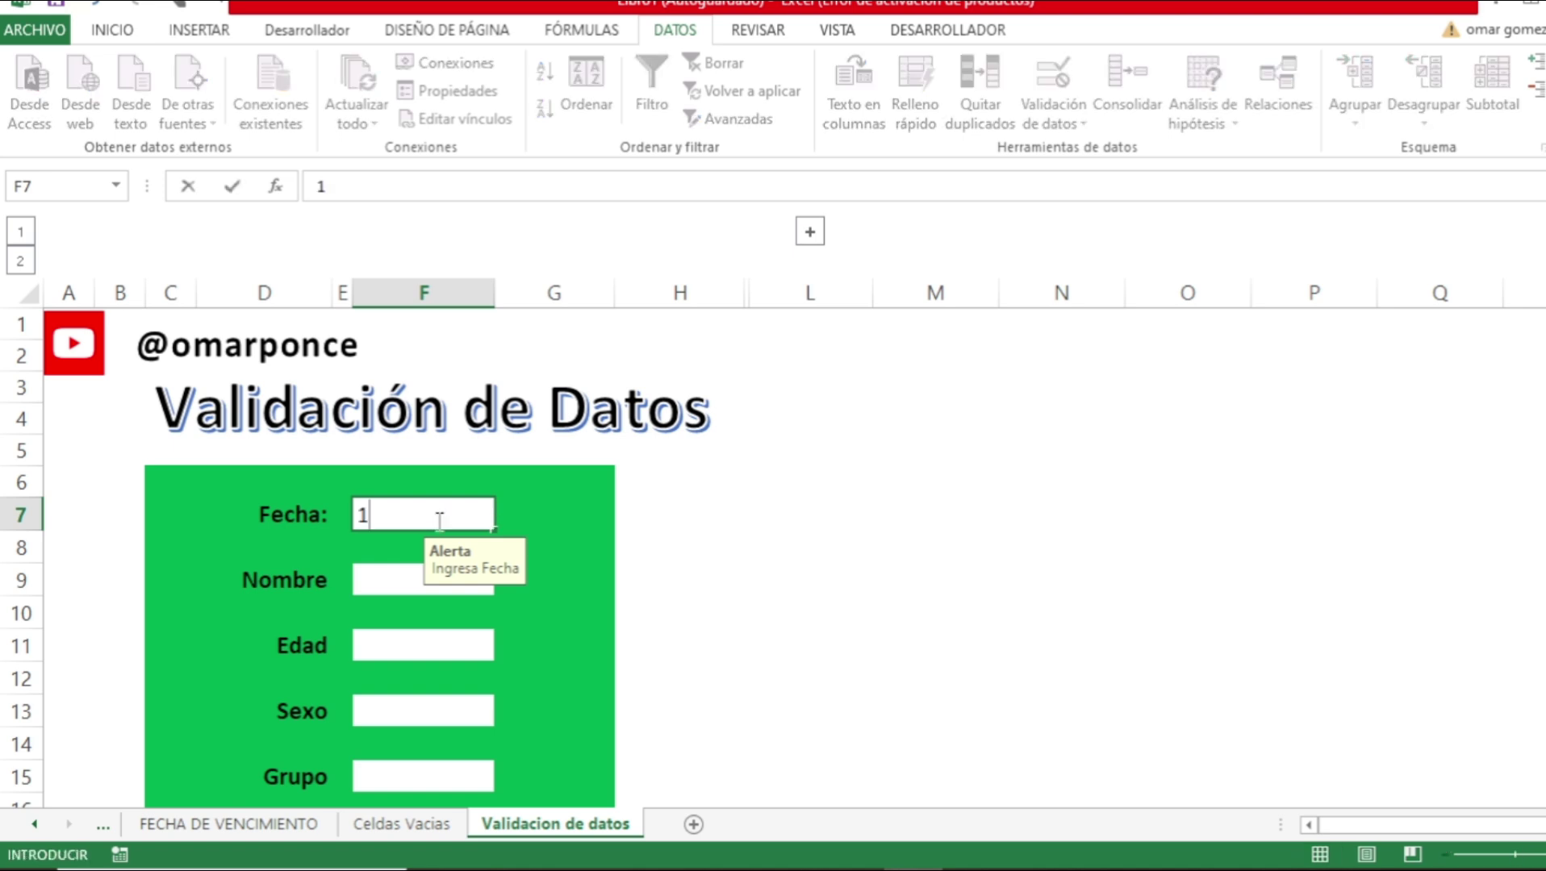
pyautogui.write('5/06/2023')
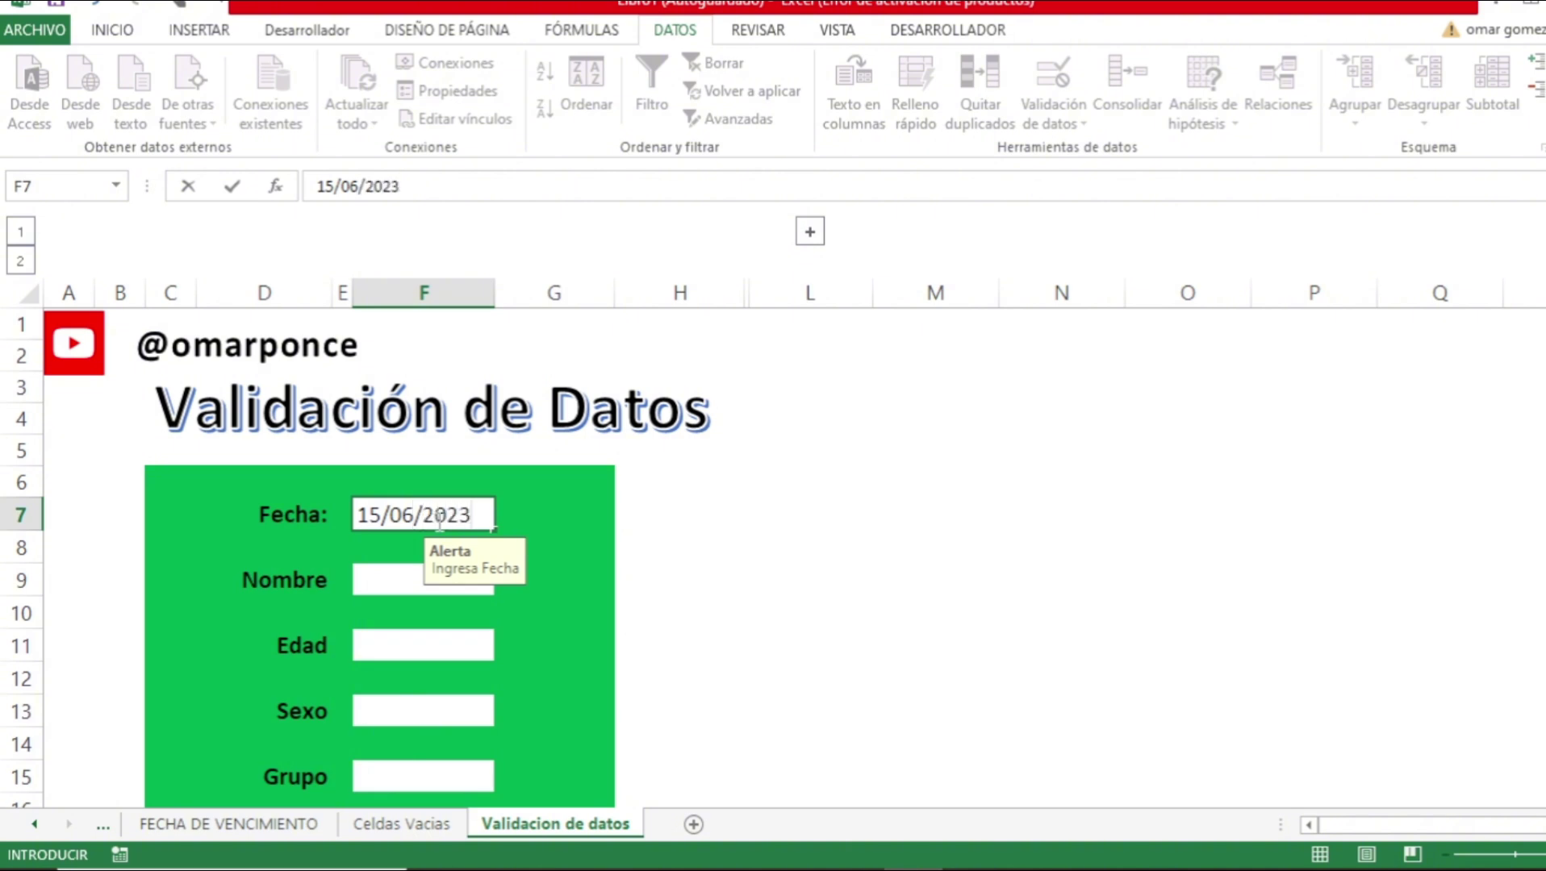
pyautogui.press('Return')
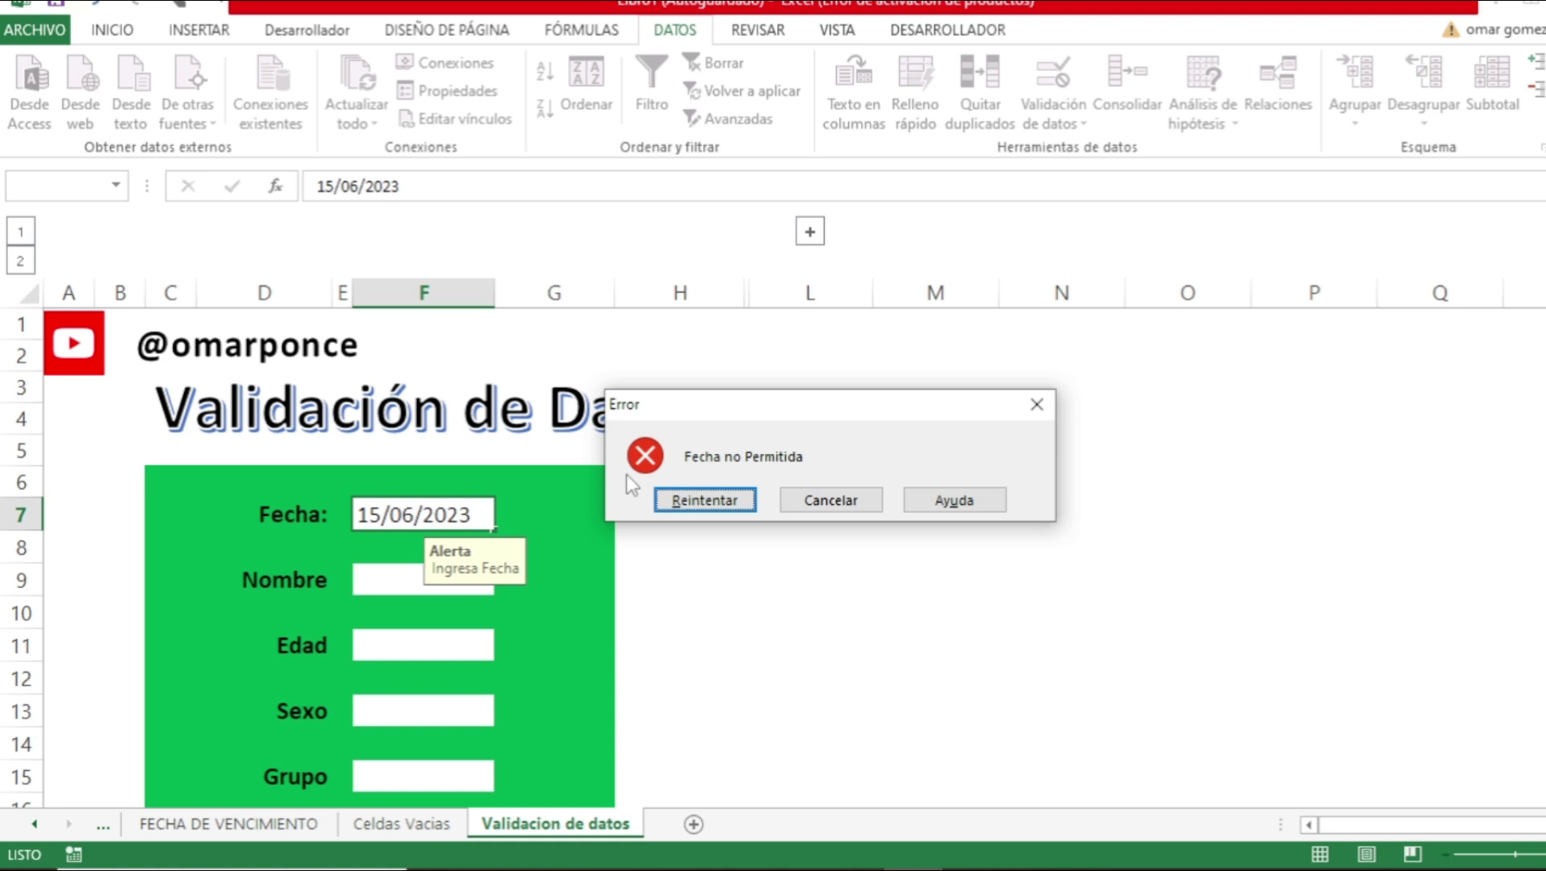
pyautogui.click(657, 503)
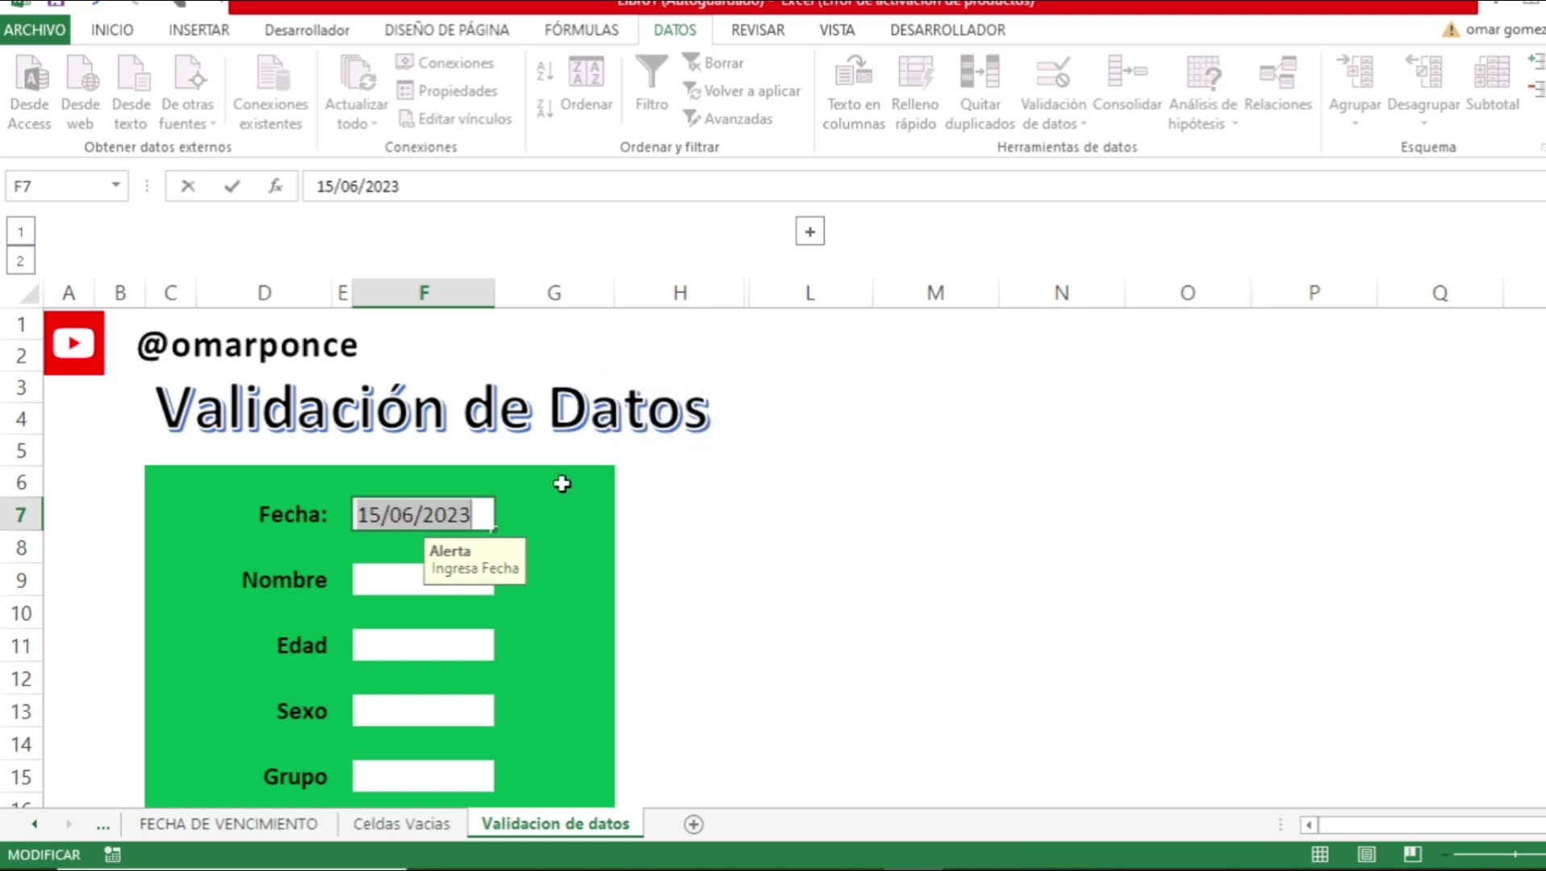
# Correct the year of the Fecha entry so that F7 holds 15/06/2025, and return to that cell.
pyautogui.click(449, 185)
pyautogui.press('BackSpace')
pyautogui.write('5')
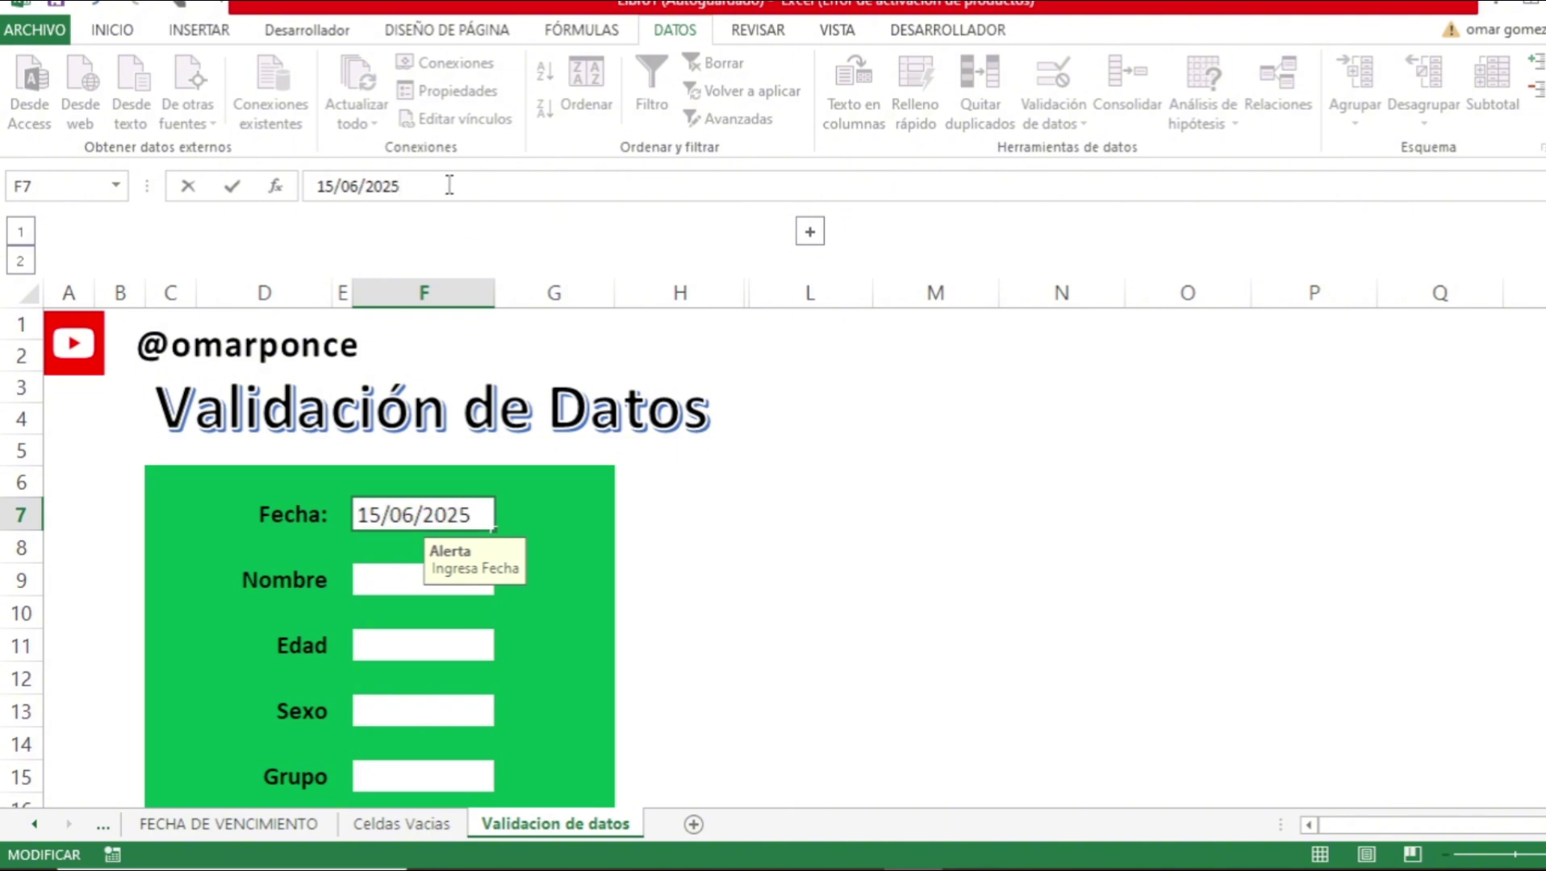
pyautogui.press('Return')
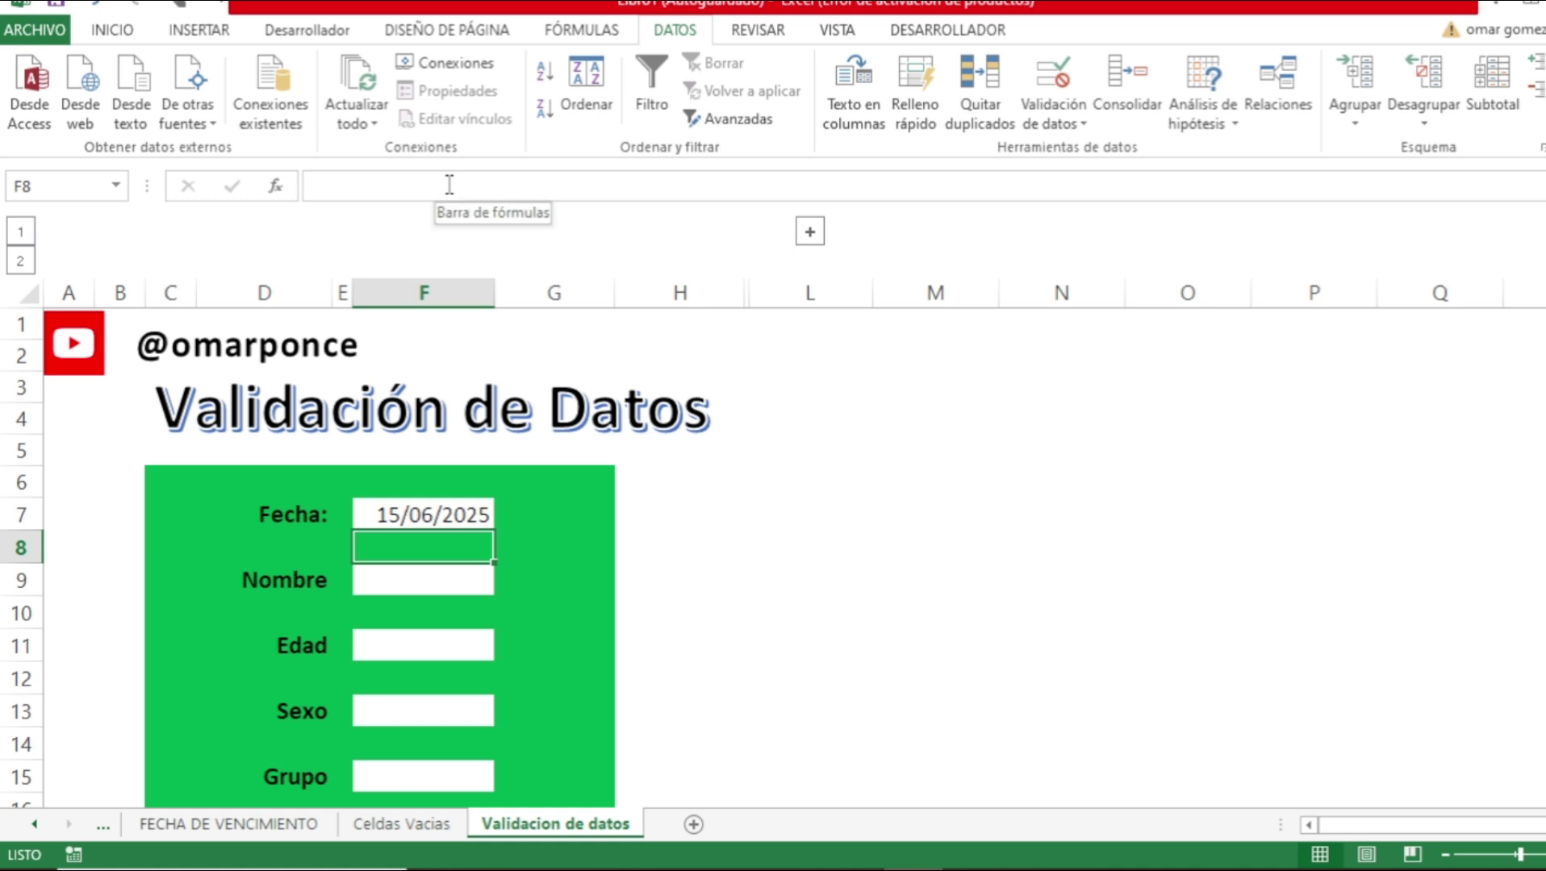
pyautogui.press('Up')
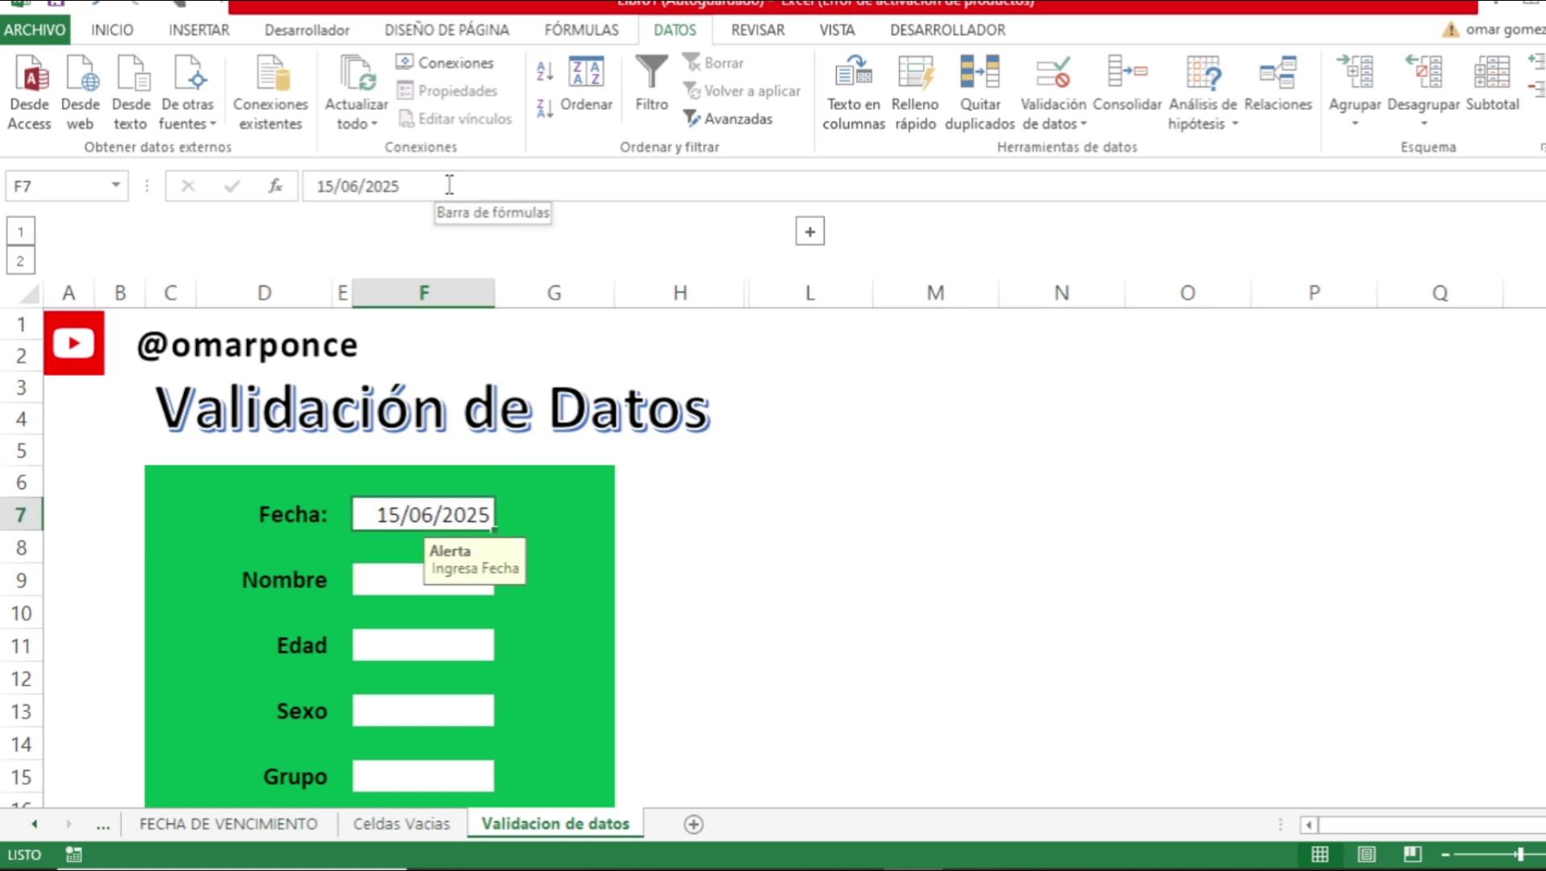
# Look over the form's entry cells from Fecha down to Comentarios, with the sheet zoomed out to fit them all.
pyautogui.press('Down')
pyautogui.press('Down')
pyautogui.press('Down')
pyautogui.press('Down')
pyautogui.press('Down')
pyautogui.press('Down')
pyautogui.press('Down')
pyautogui.press('Down')
pyautogui.press('Down')
pyautogui.press('Down')
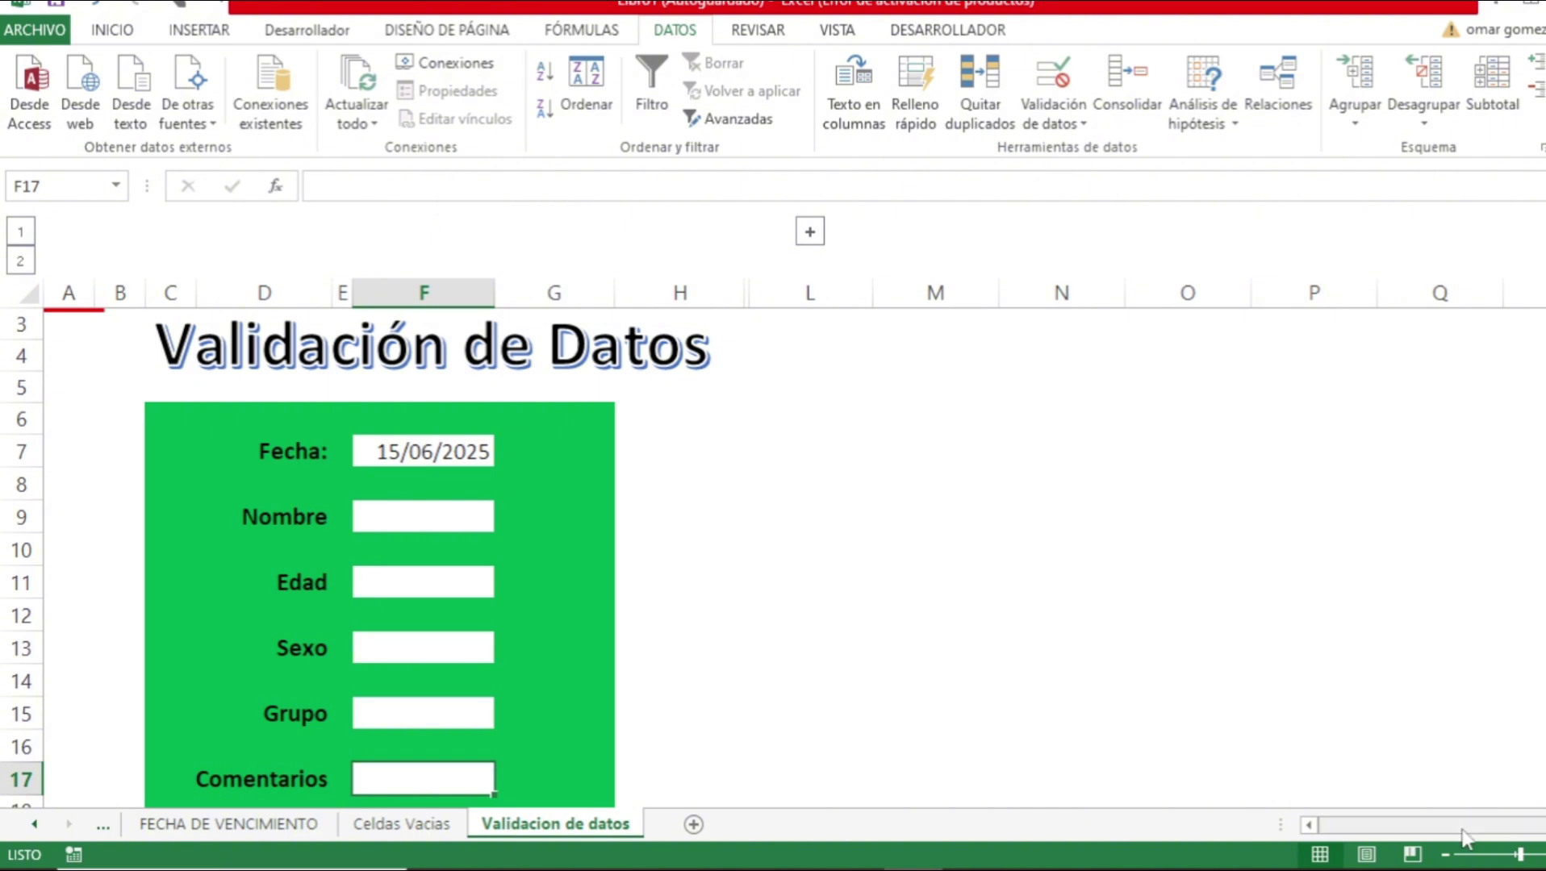
pyautogui.click(1444, 856)
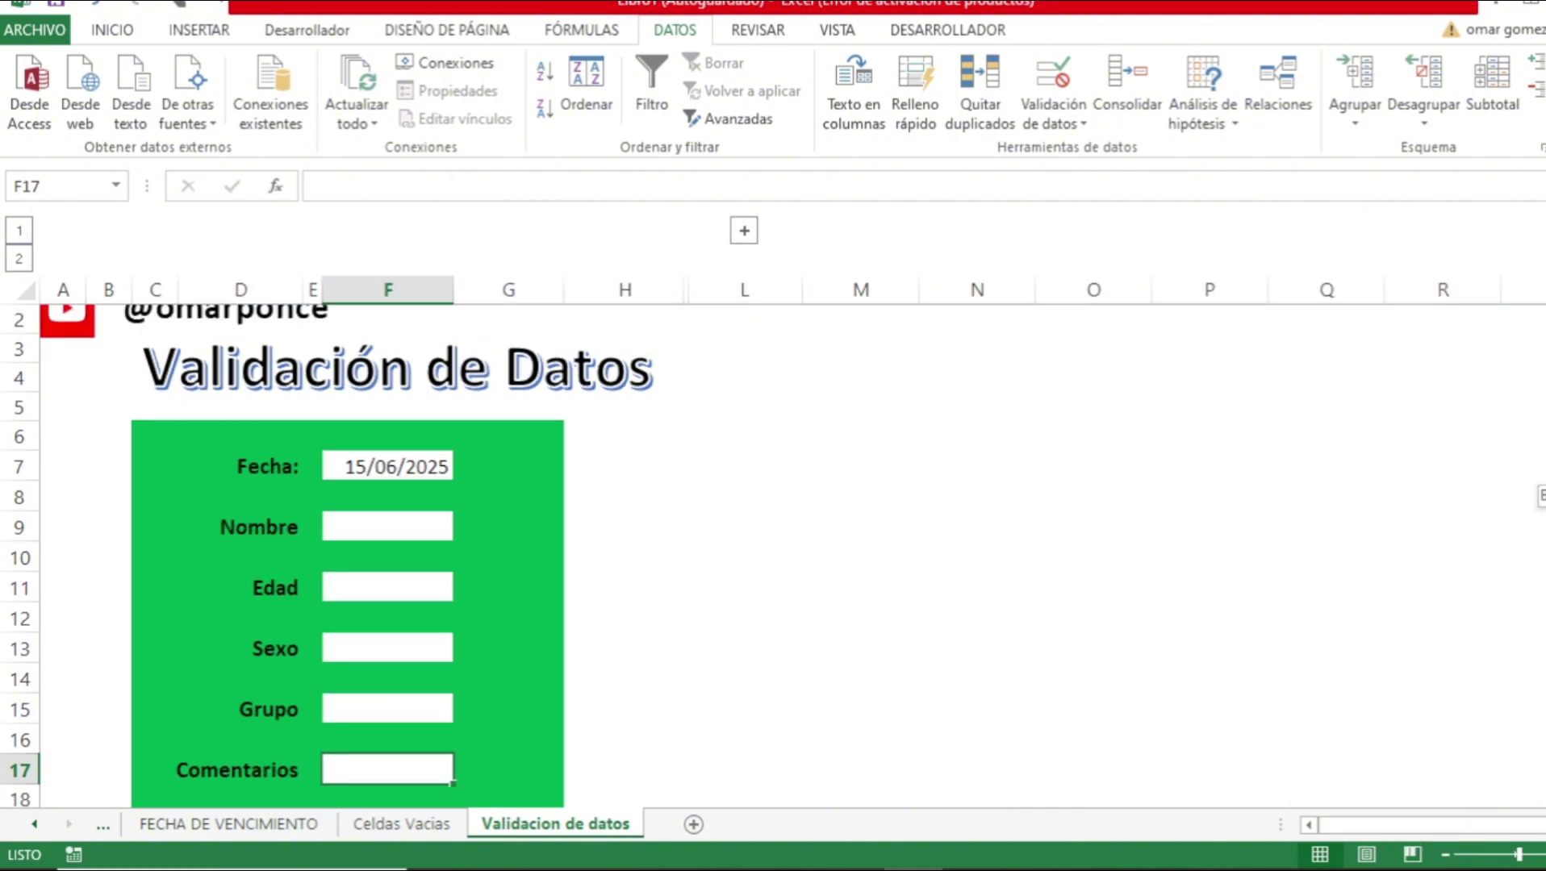
pyautogui.scroll(1, 773, 556)
pyautogui.scroll(-1, 773, 557)
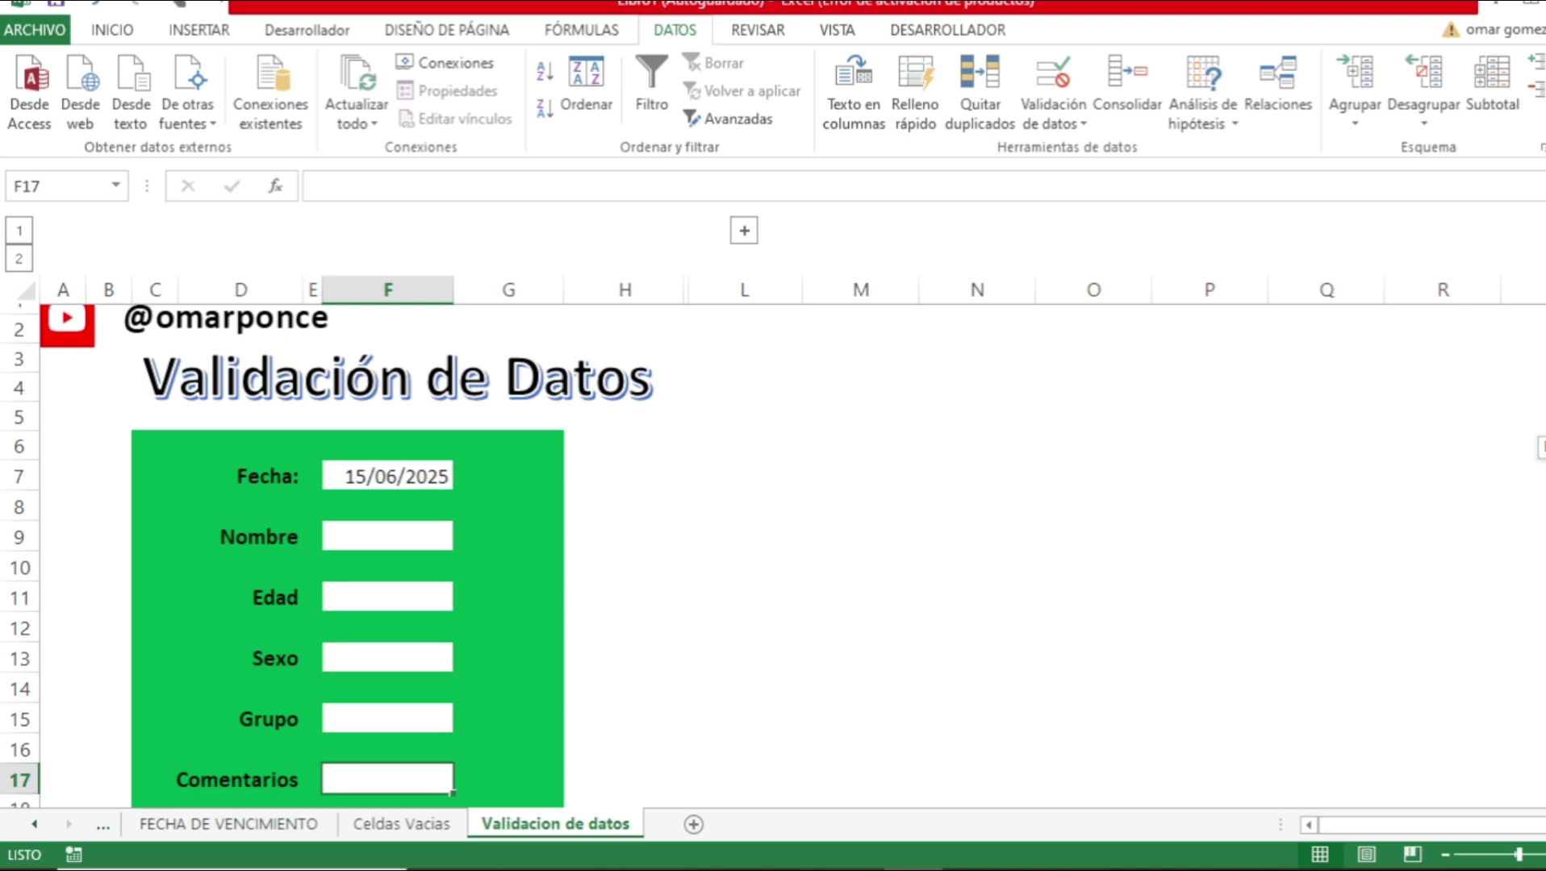
pyautogui.click(1444, 855)
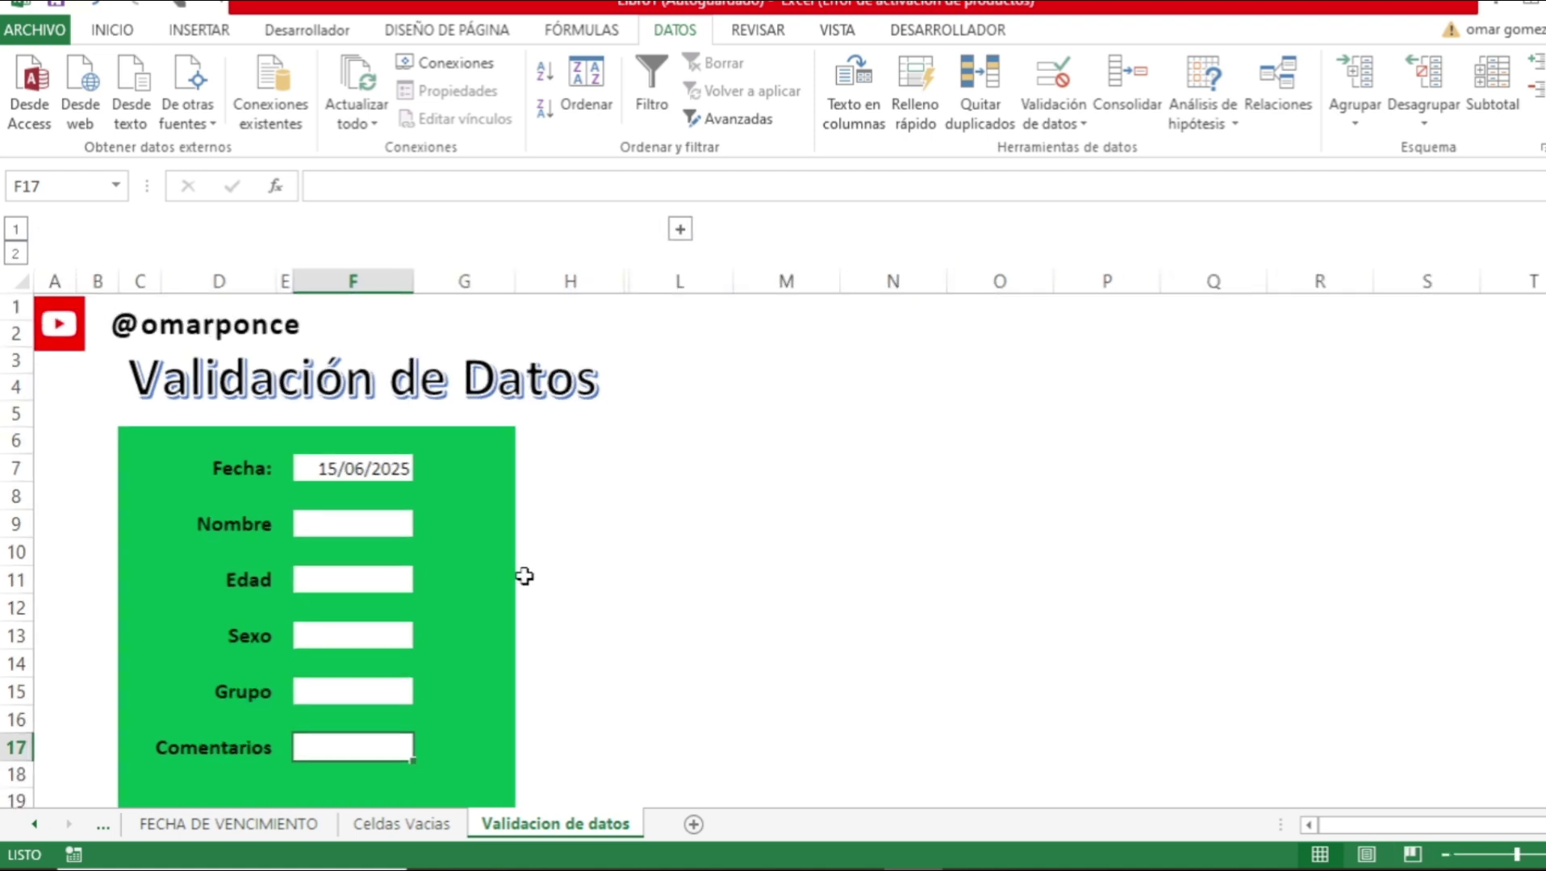
# Set up a validation rule for the Edad cell F11 that allows whole numbers (Número entero) between 10 and 18.
pyautogui.click(366, 524)
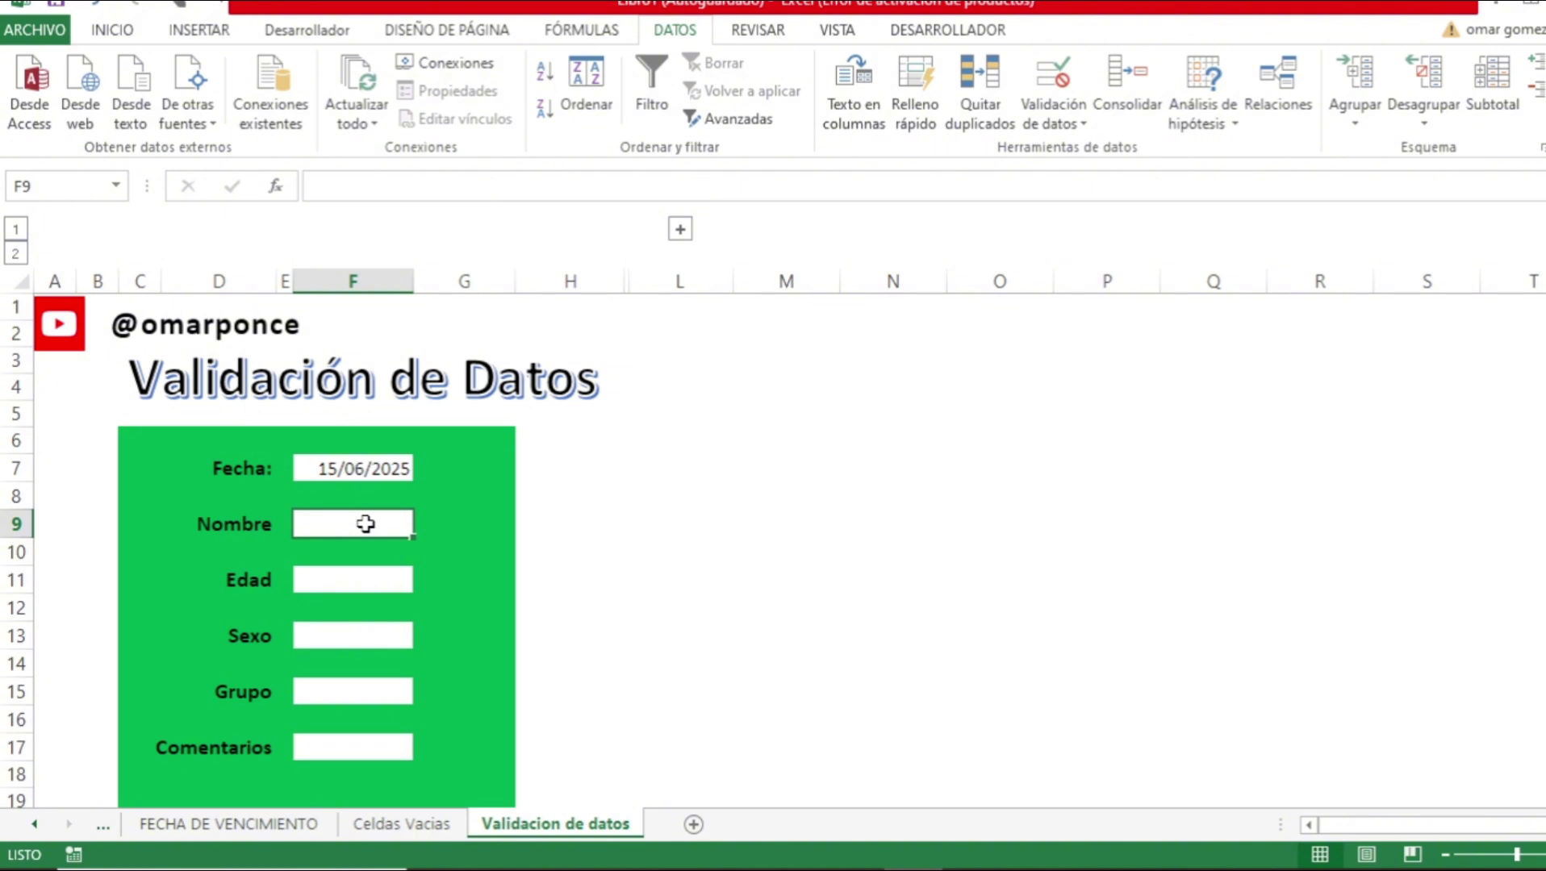
pyautogui.press('Down')
pyautogui.press('Down')
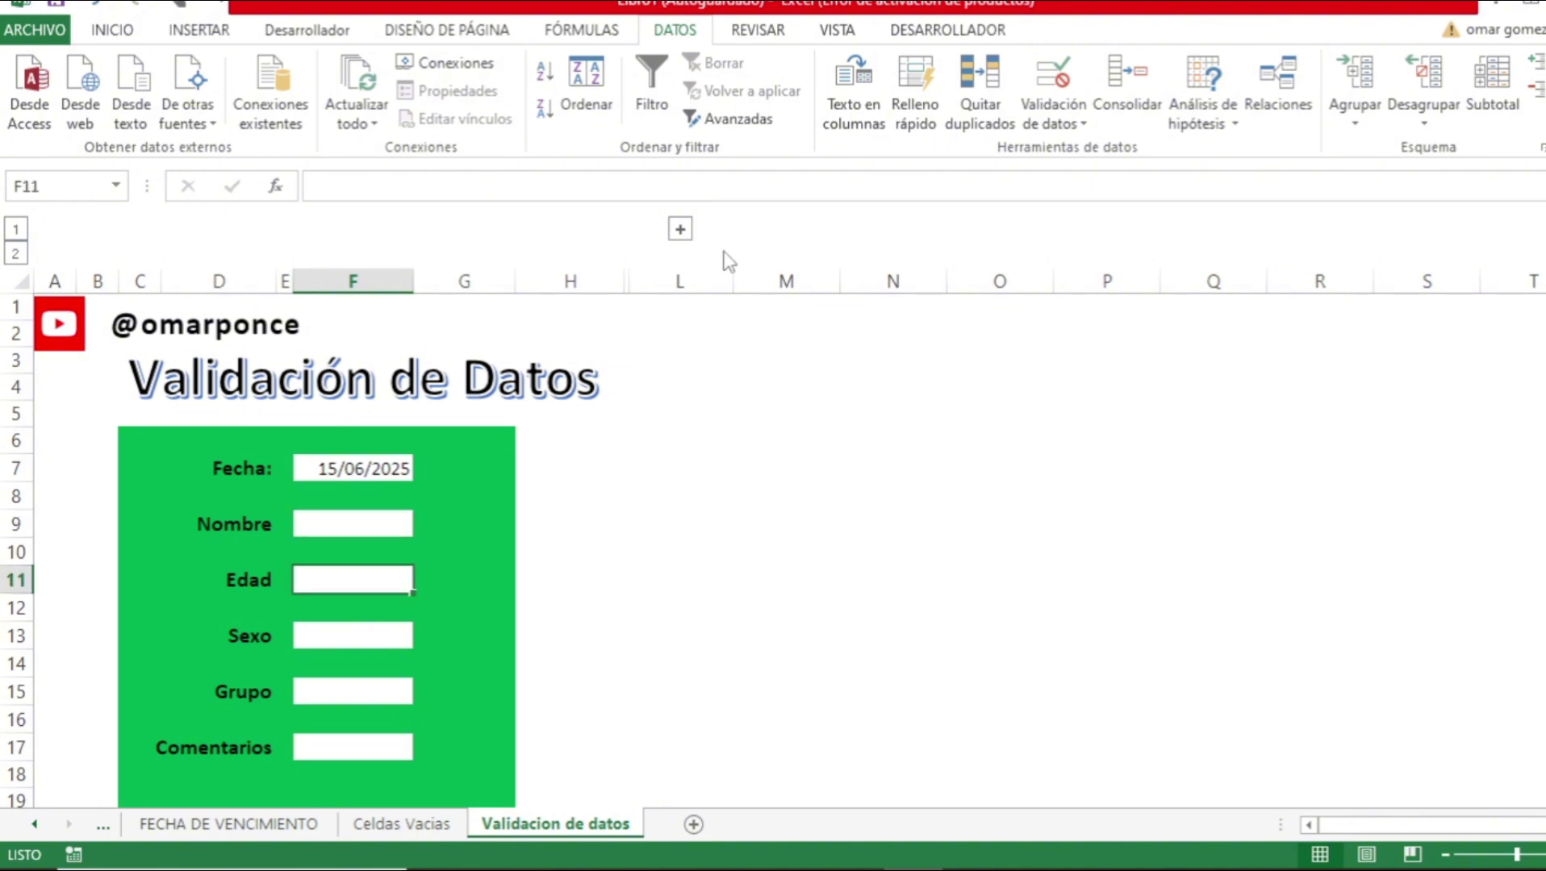
pyautogui.click(1053, 129)
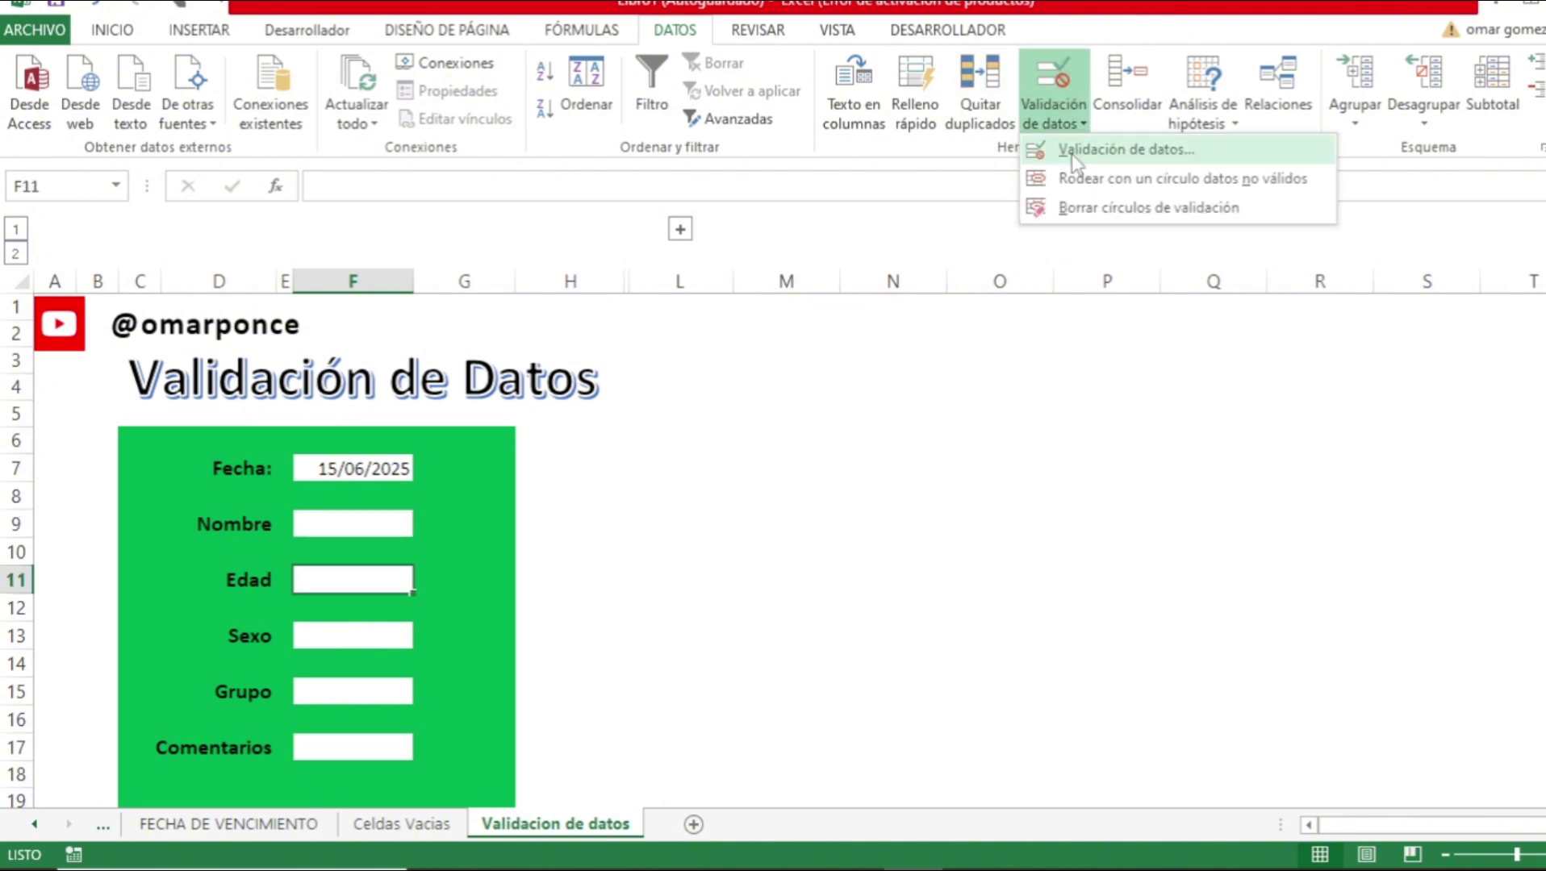
pyautogui.click(1071, 155)
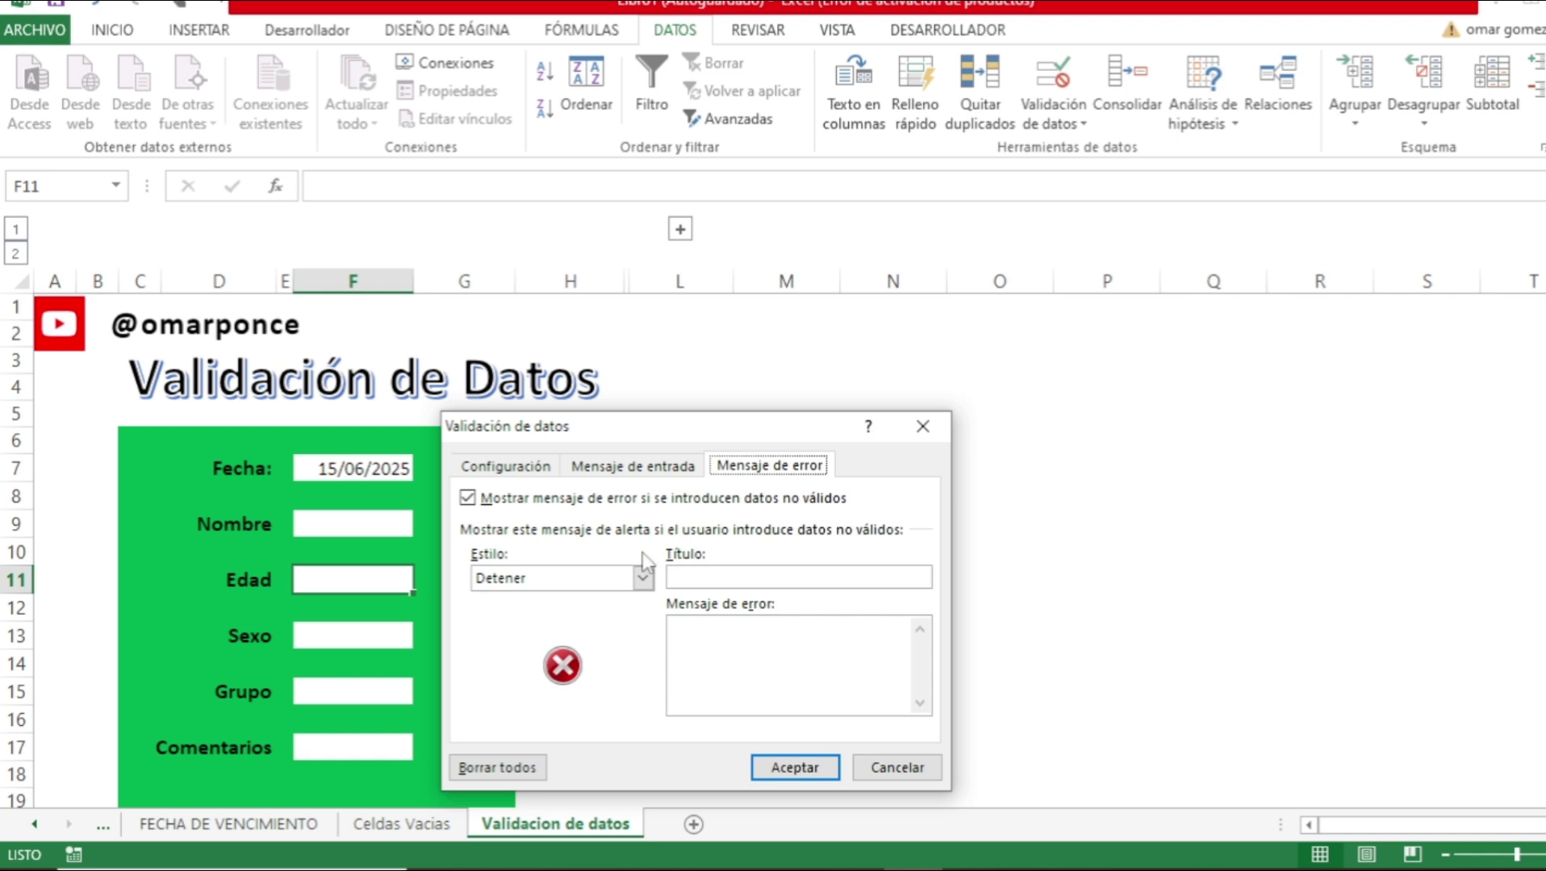
pyautogui.click(524, 469)
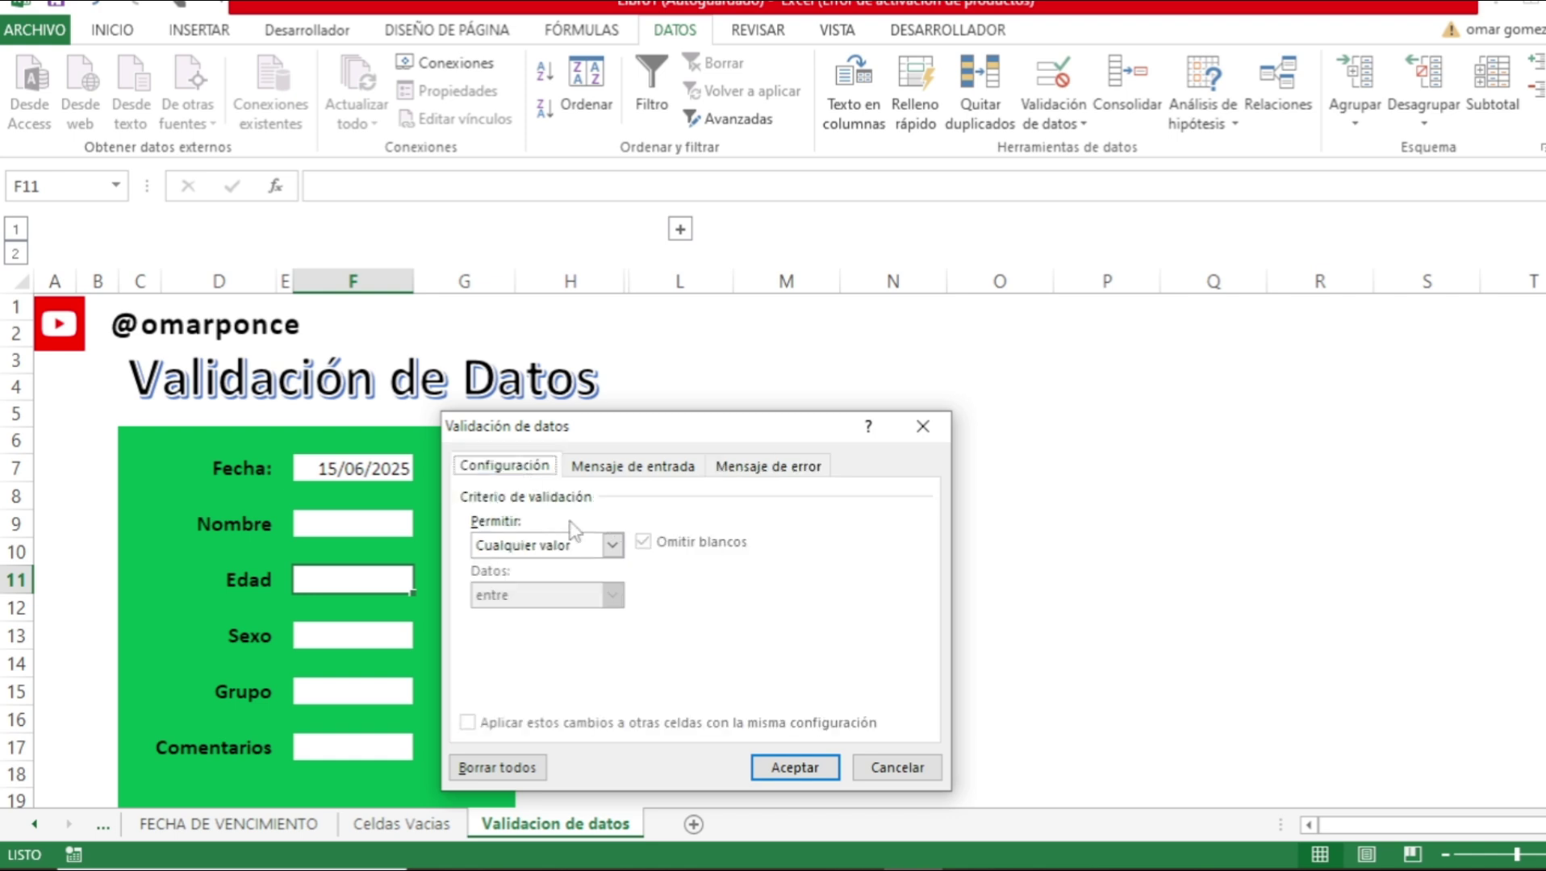
pyautogui.click(613, 546)
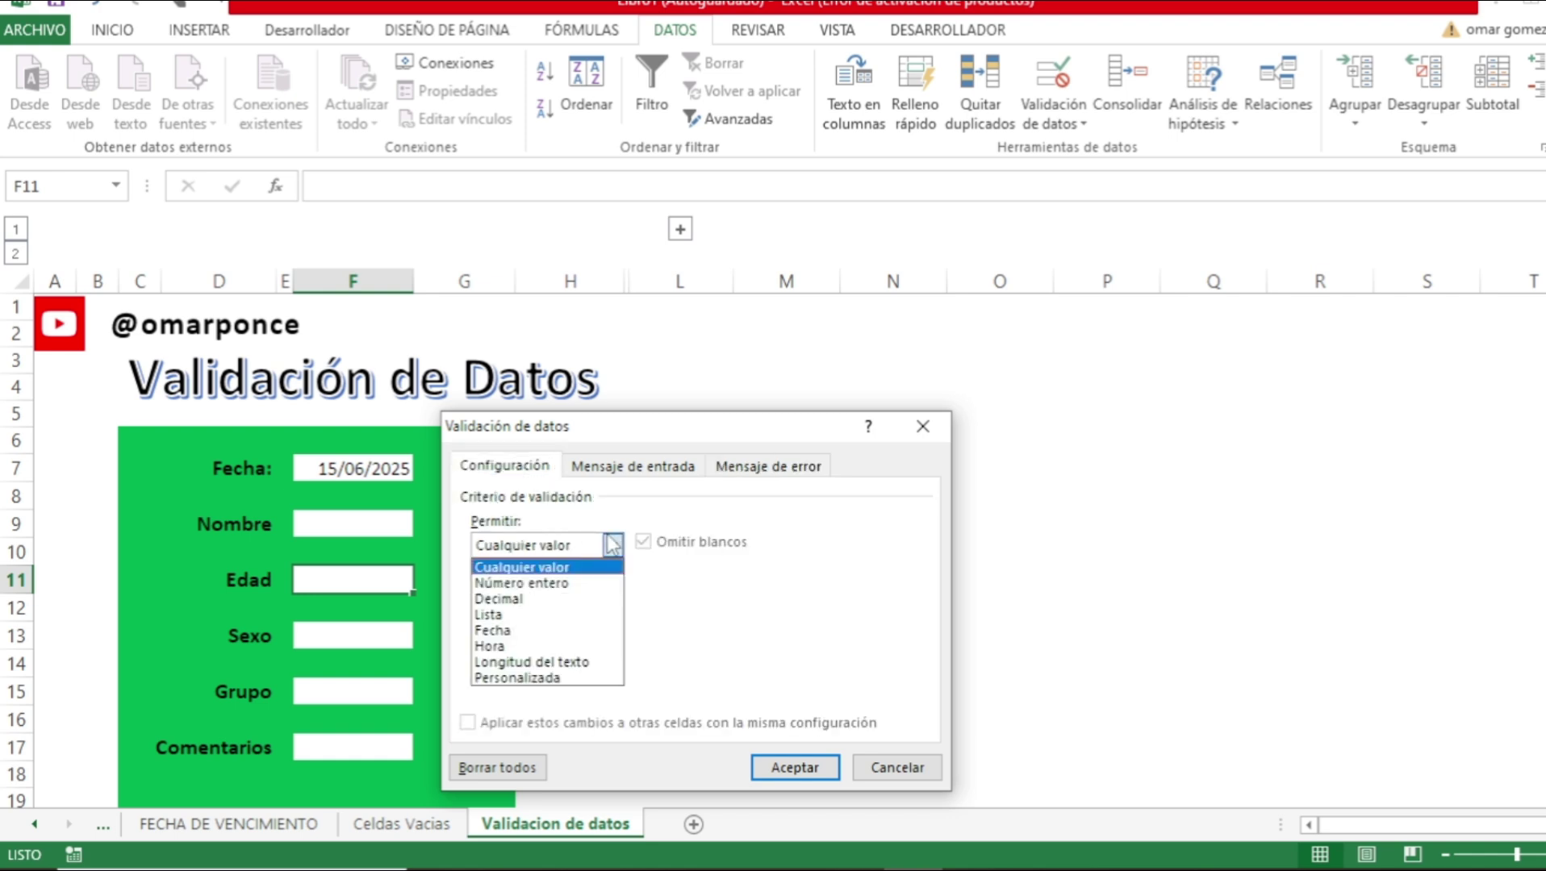
pyautogui.click(557, 584)
pyautogui.click(547, 647)
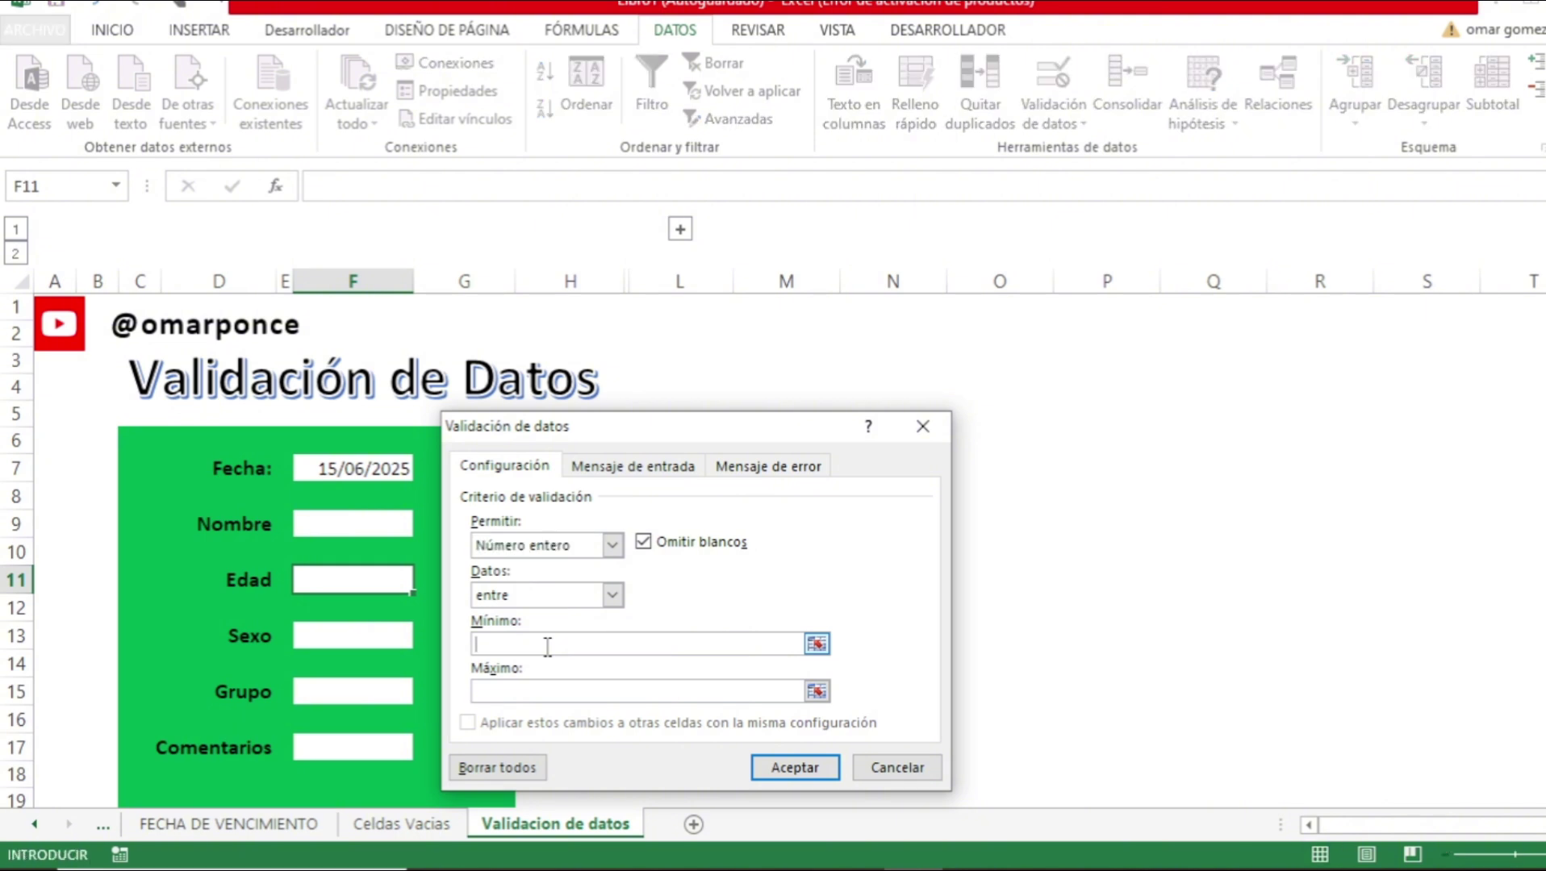
pyautogui.write('10')
pyautogui.press('Tab')
pyautogui.write('18')
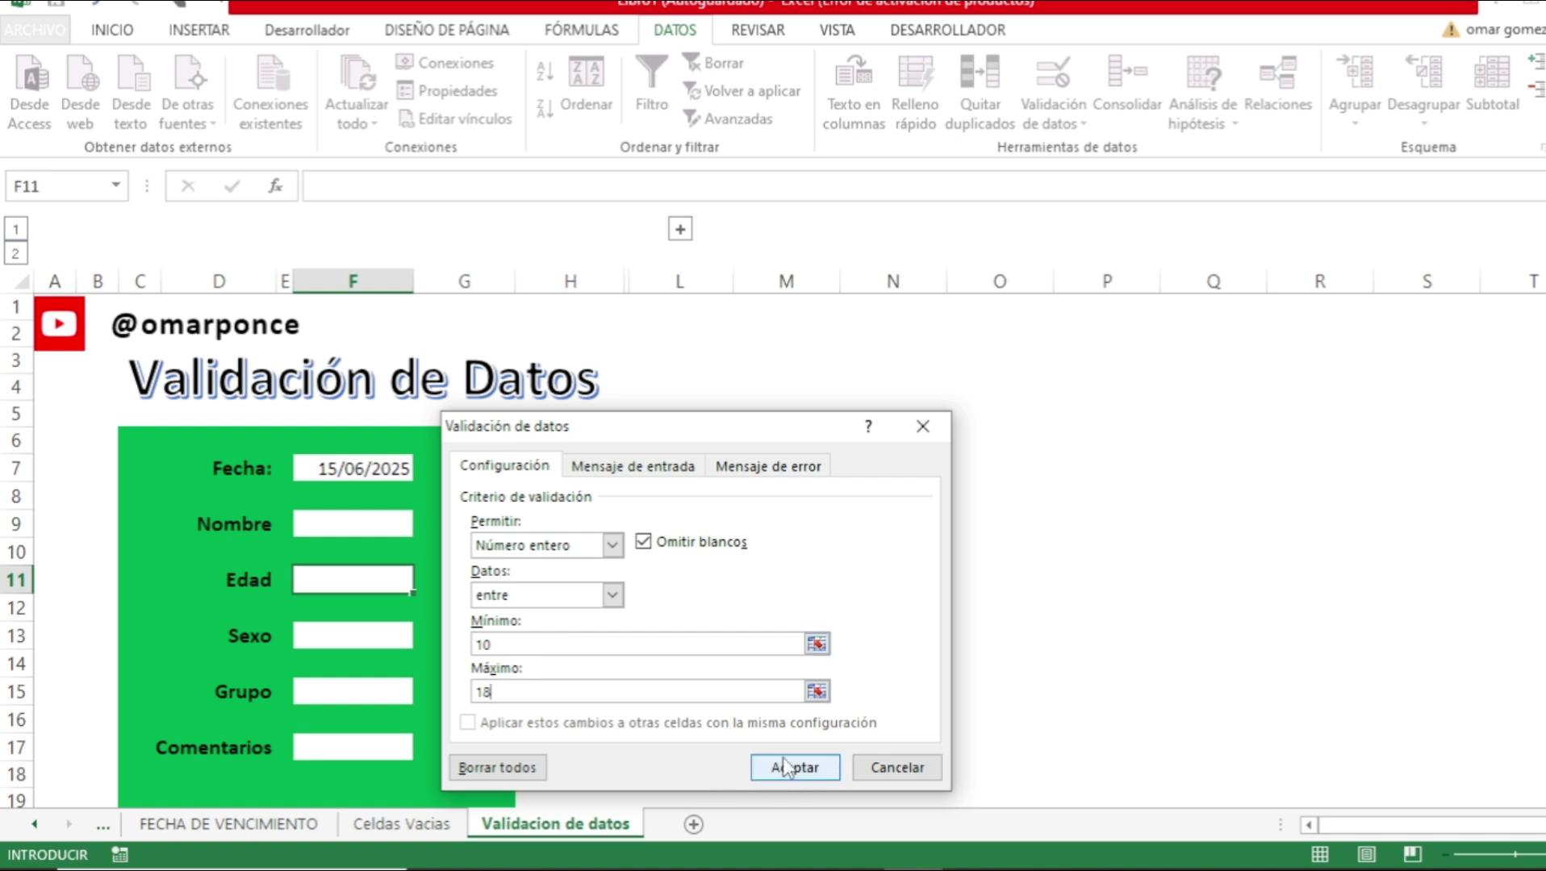
# Give the Edad rule an error message titled "Error" with the text "Edad no permitida", and apply the rule.
pyautogui.click(723, 469)
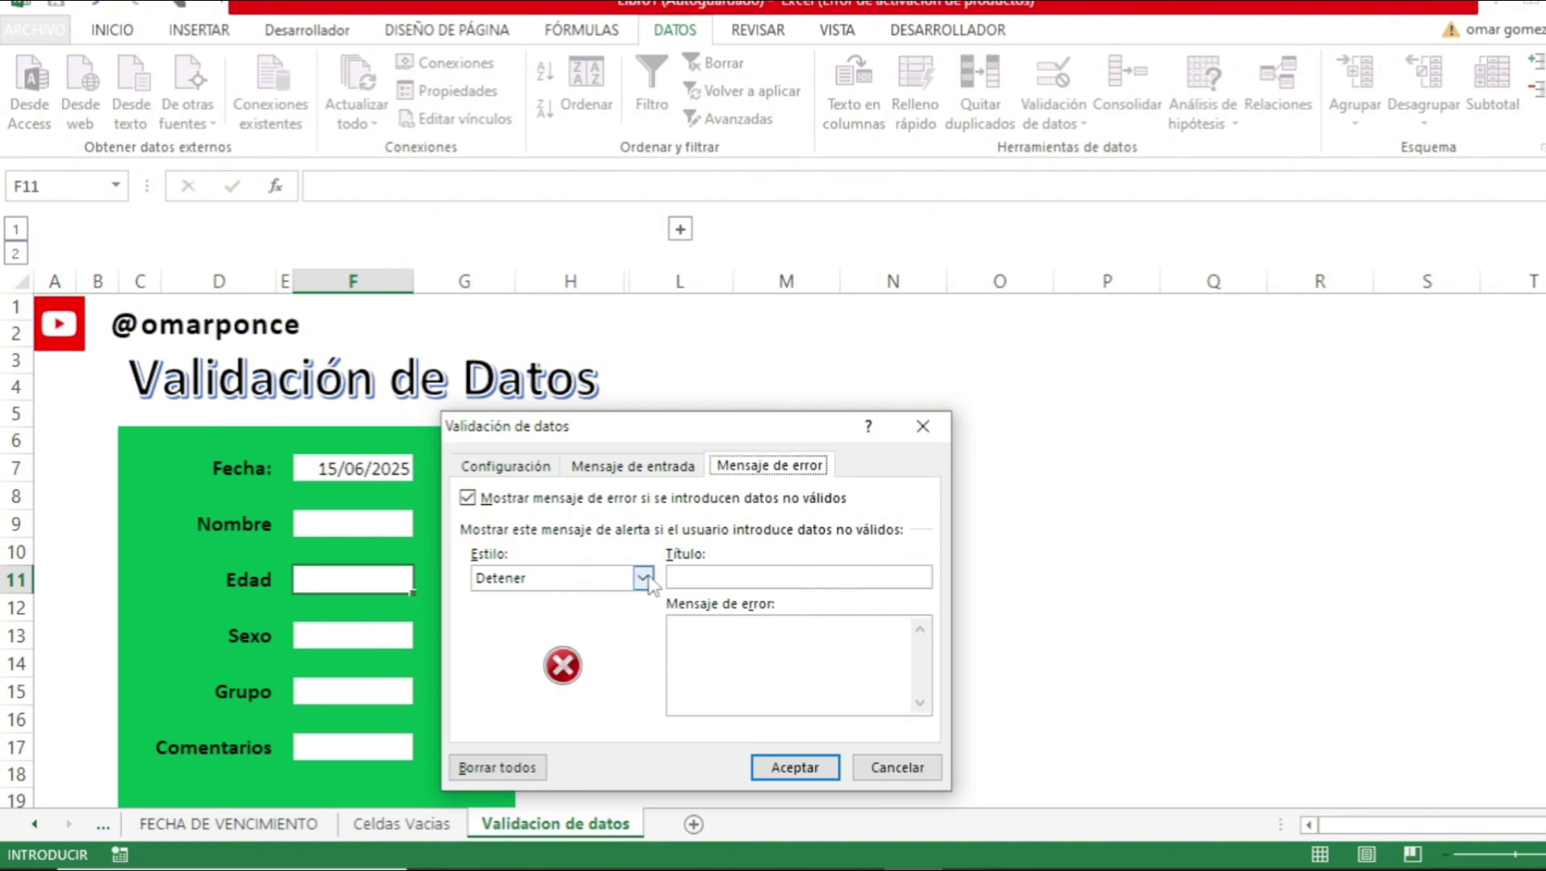
pyautogui.click(703, 577)
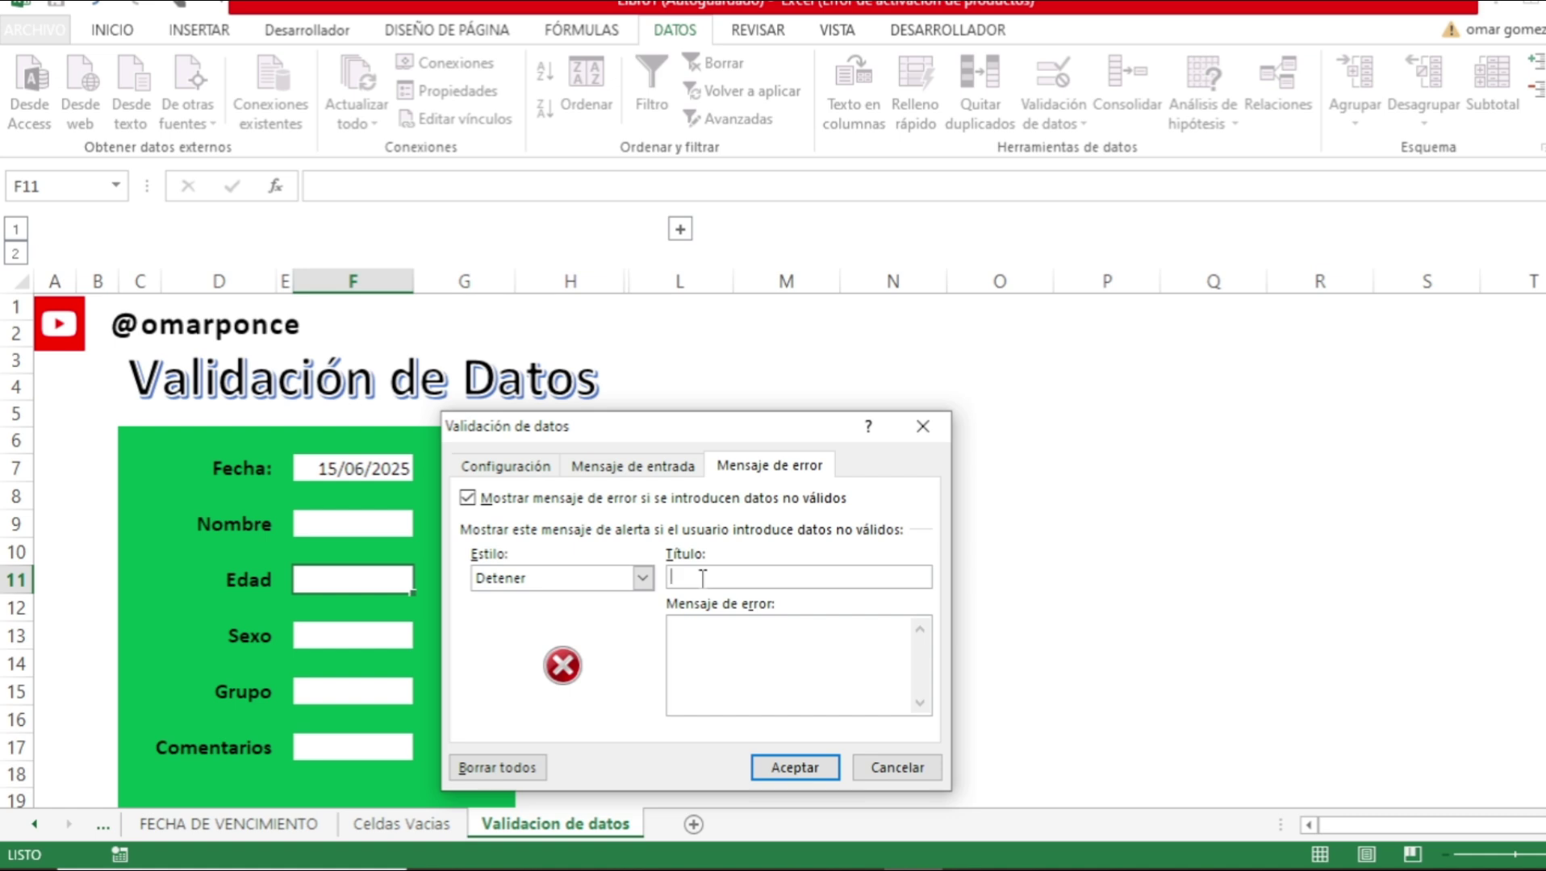
pyautogui.write('Error')
pyautogui.press('Tab')
pyautogui.write('Edad no permitida')
pyautogui.click(789, 768)
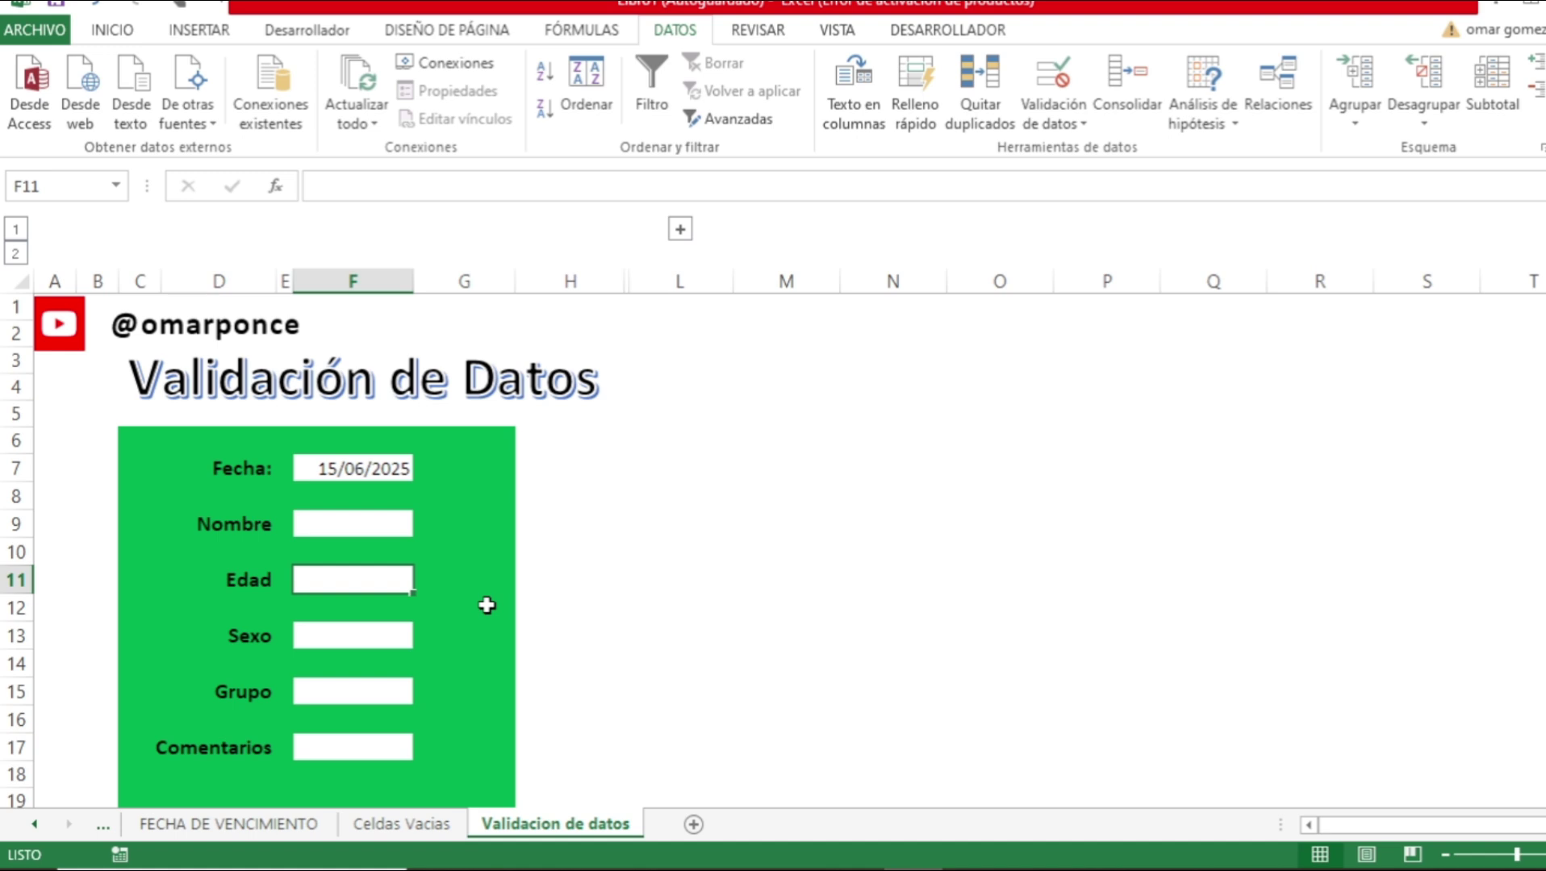
# Test the Edad rule by entering 15 in F11 and trying 25 in its place, and choose to retry the entry.
pyautogui.write('15')
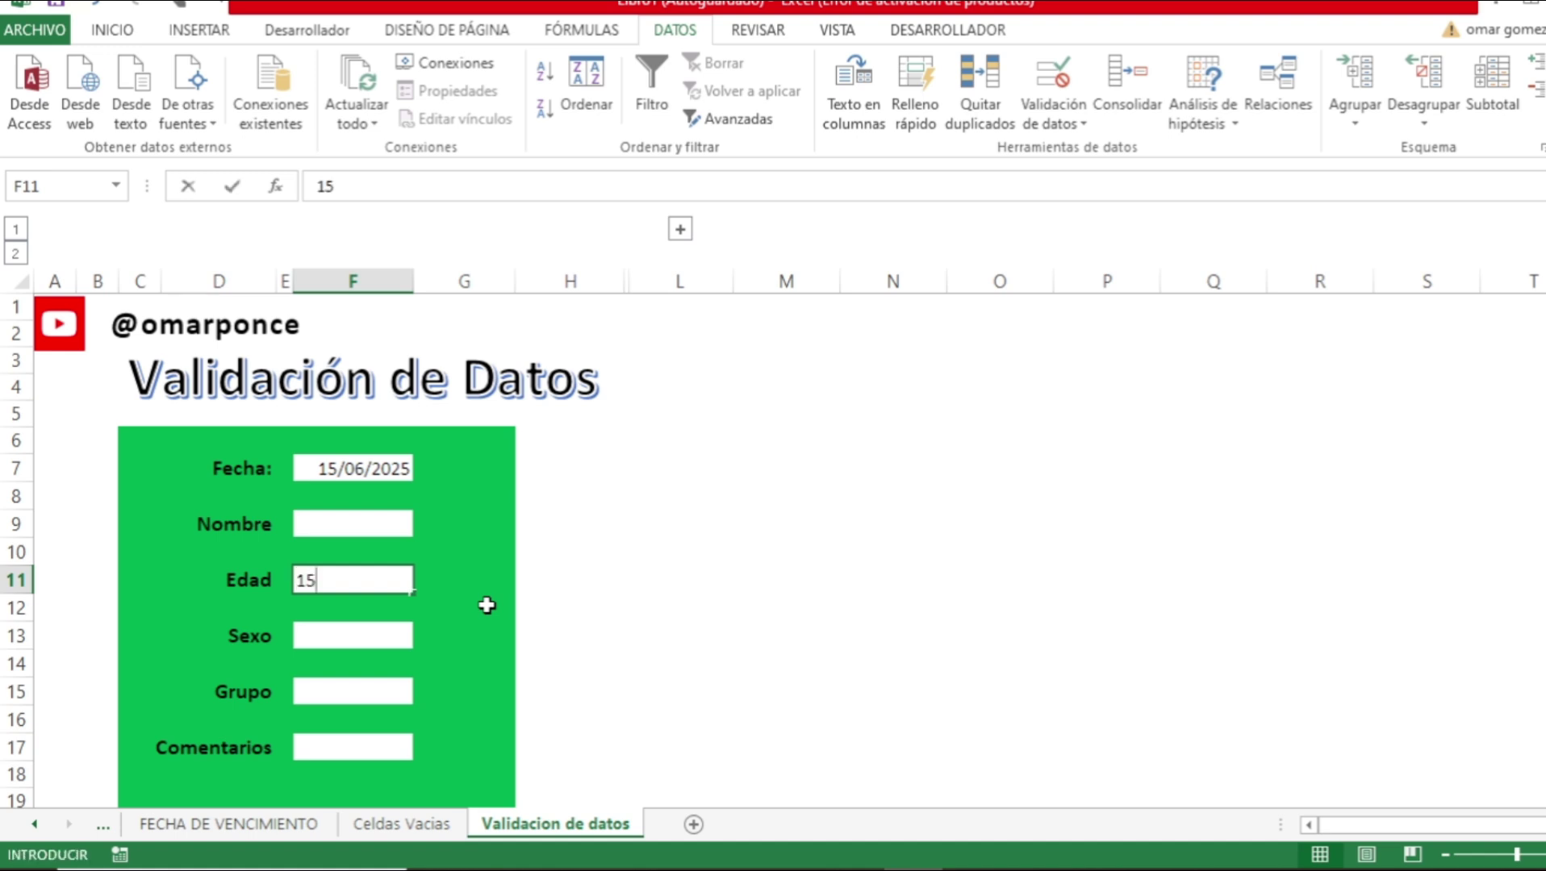
pyautogui.press('Return')
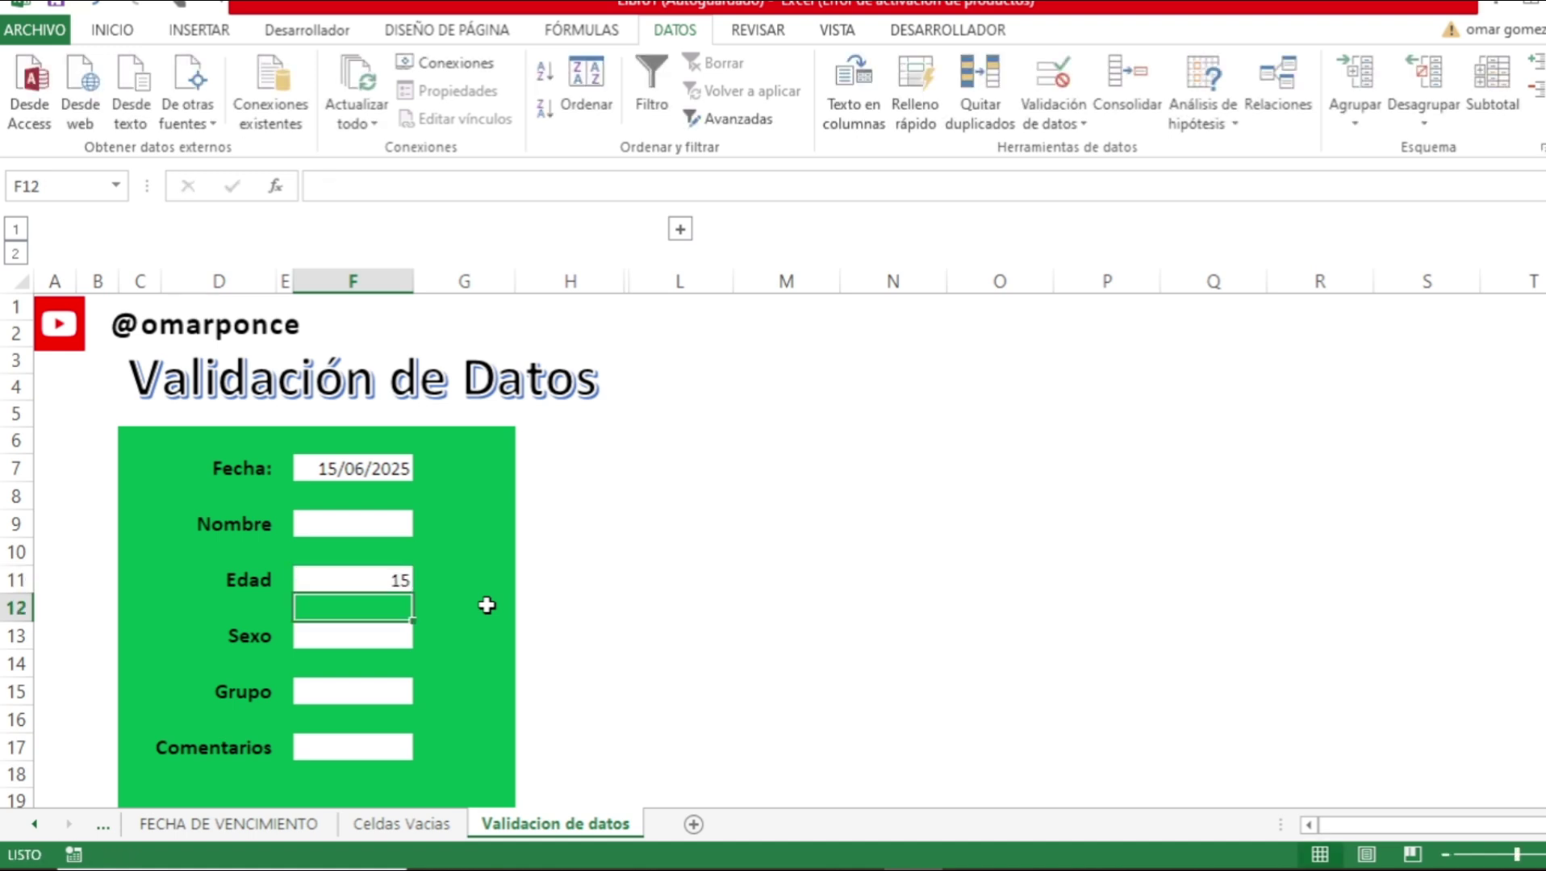
pyautogui.press('Up')
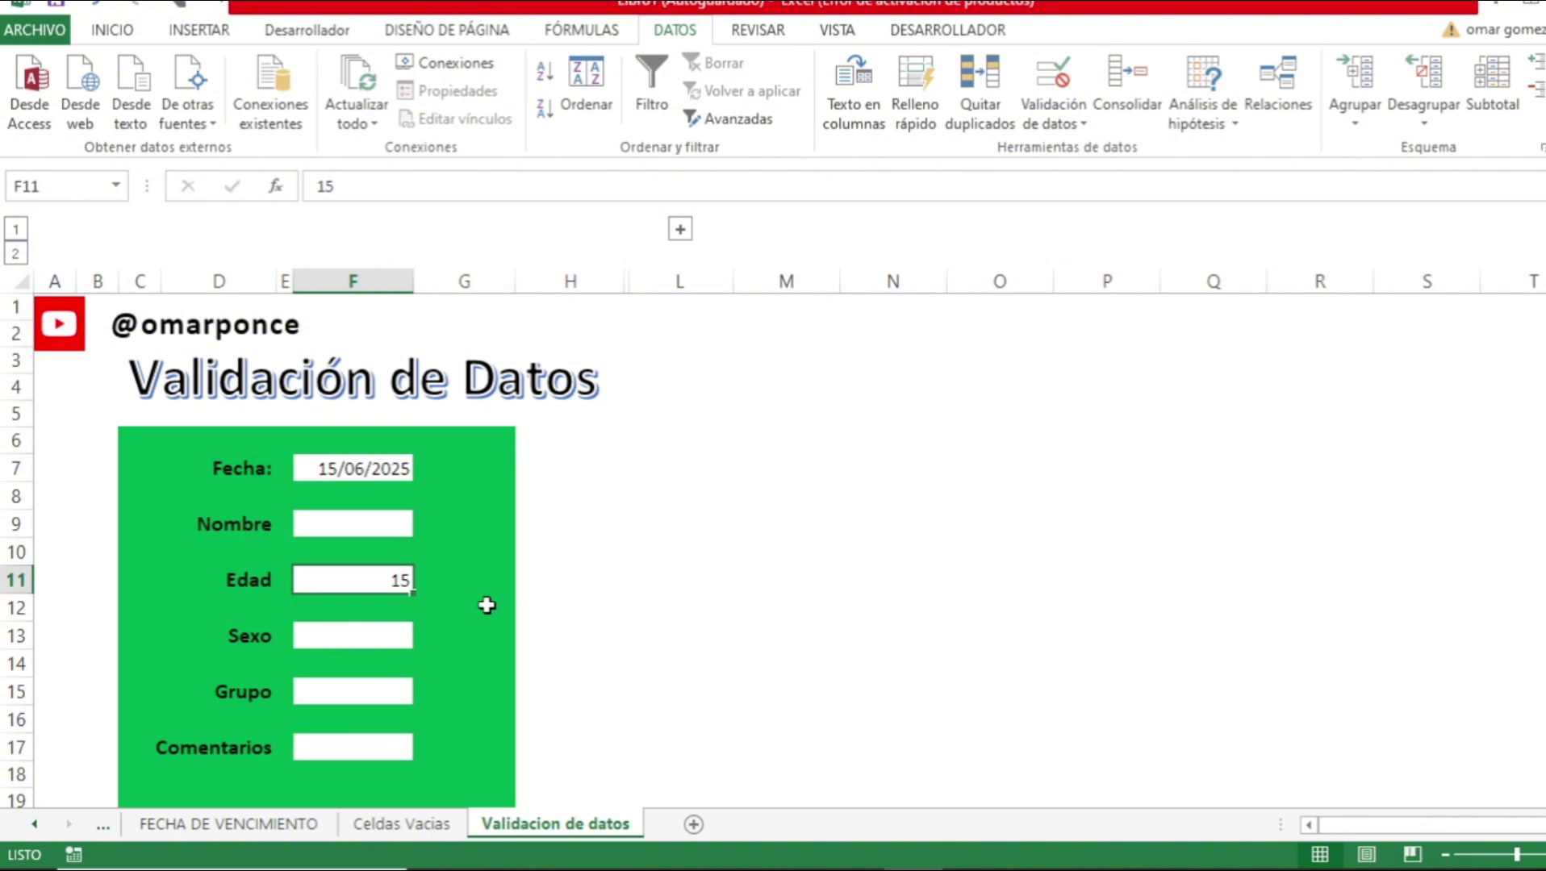
pyautogui.write('25')
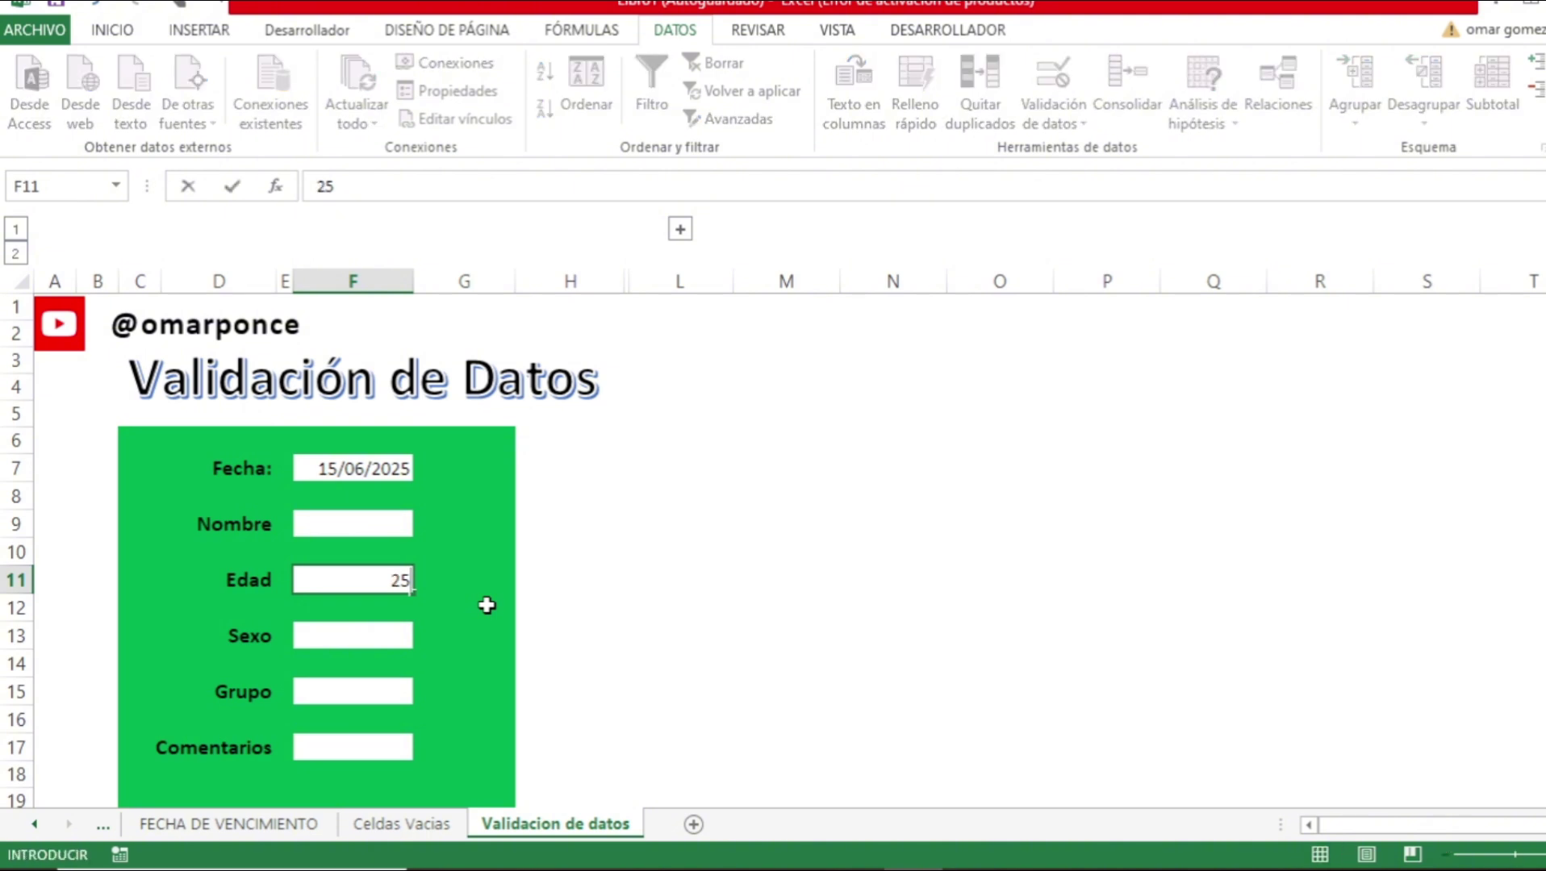
pyautogui.press('Return')
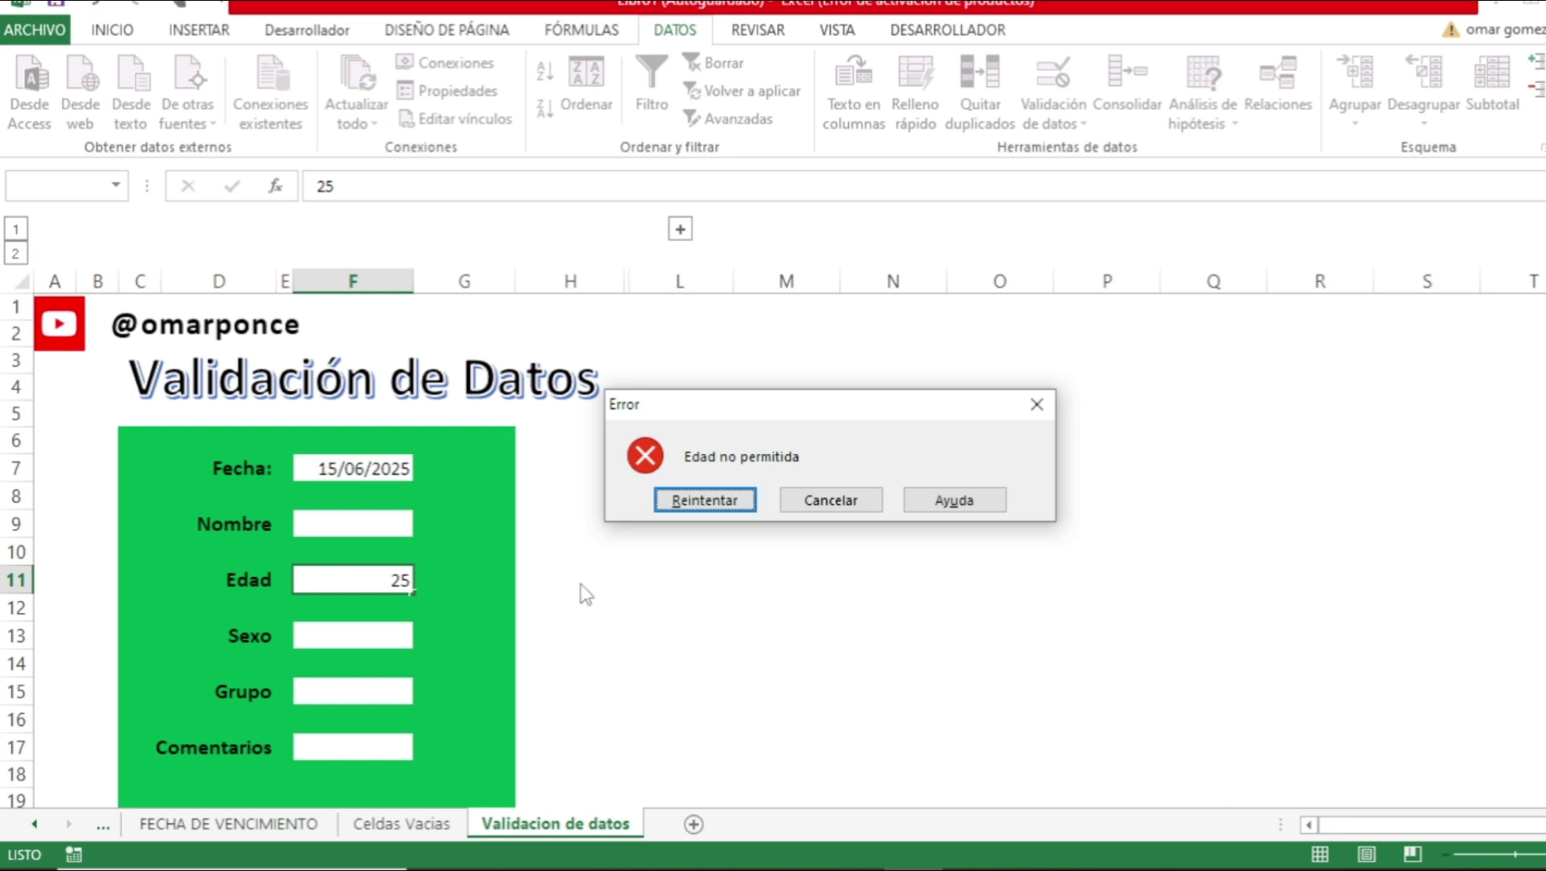
pyautogui.click(704, 500)
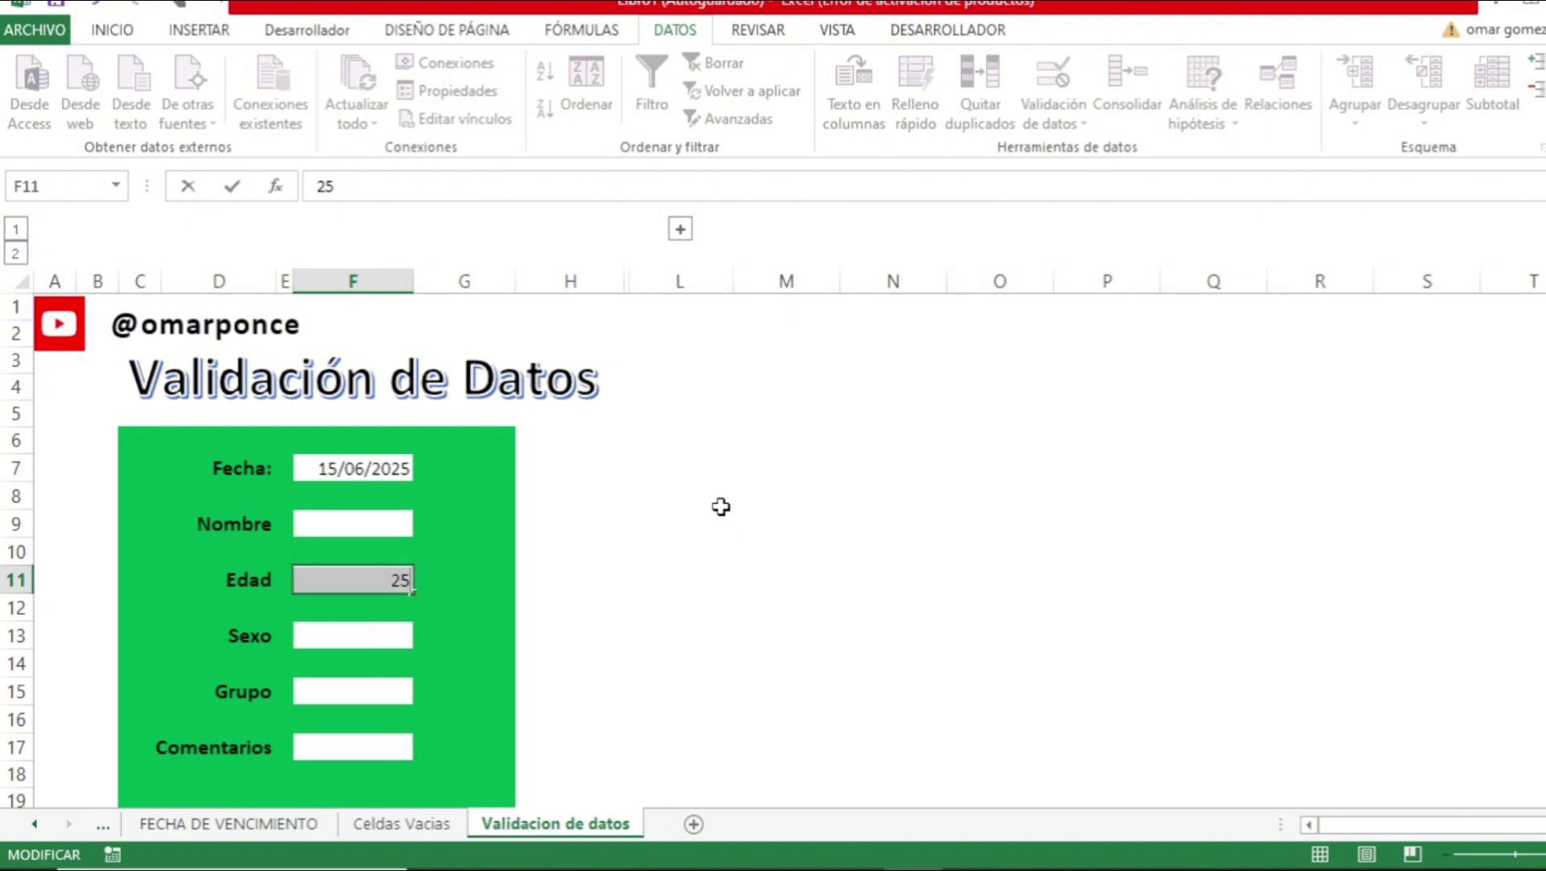
# Replace the age being retried in the Edad cell F11 with 14.
pyautogui.press('BackSpace')
pyautogui.press('BackSpace')
pyautogui.write('14')
pyautogui.press('Return')
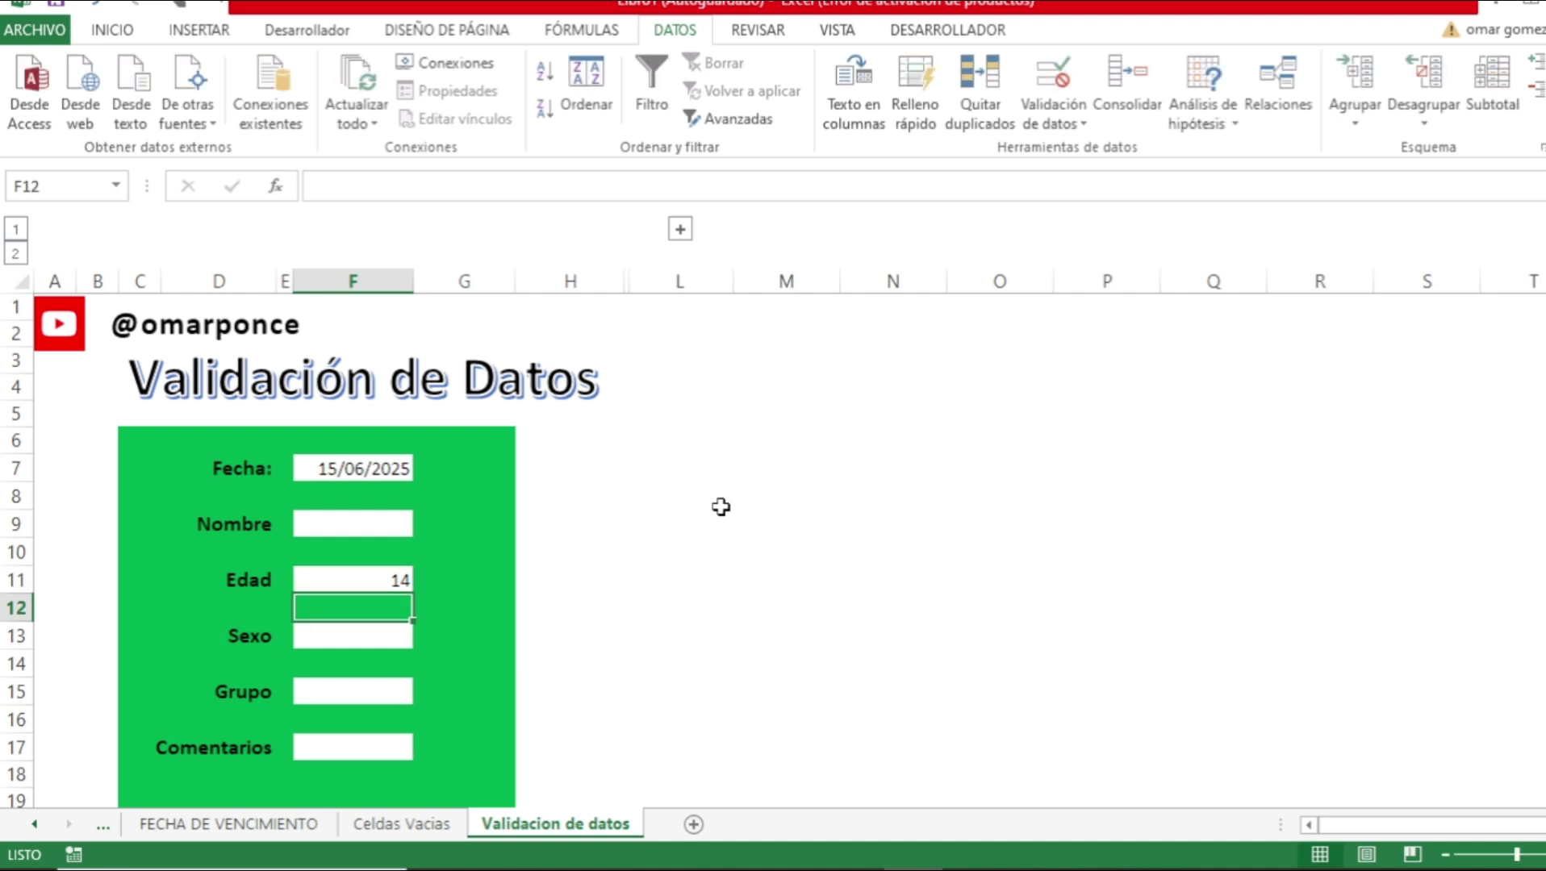
# Apply a list (Lista) validation rule to the Sexo cell F13 with the source values Femenino,Masculino.
pyautogui.click(365, 638)
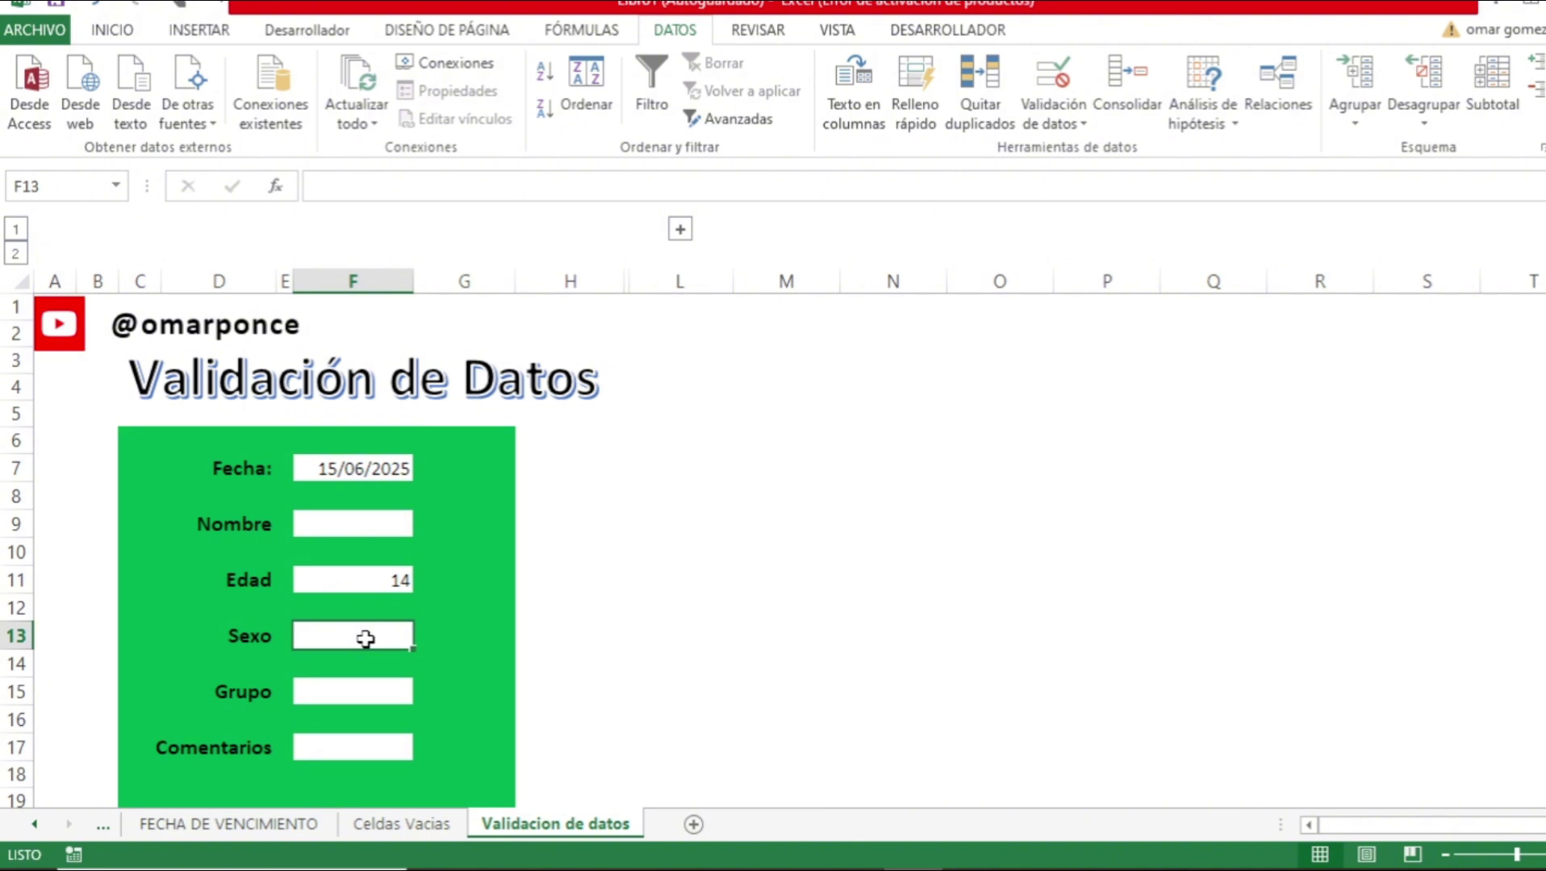
pyautogui.click(1051, 122)
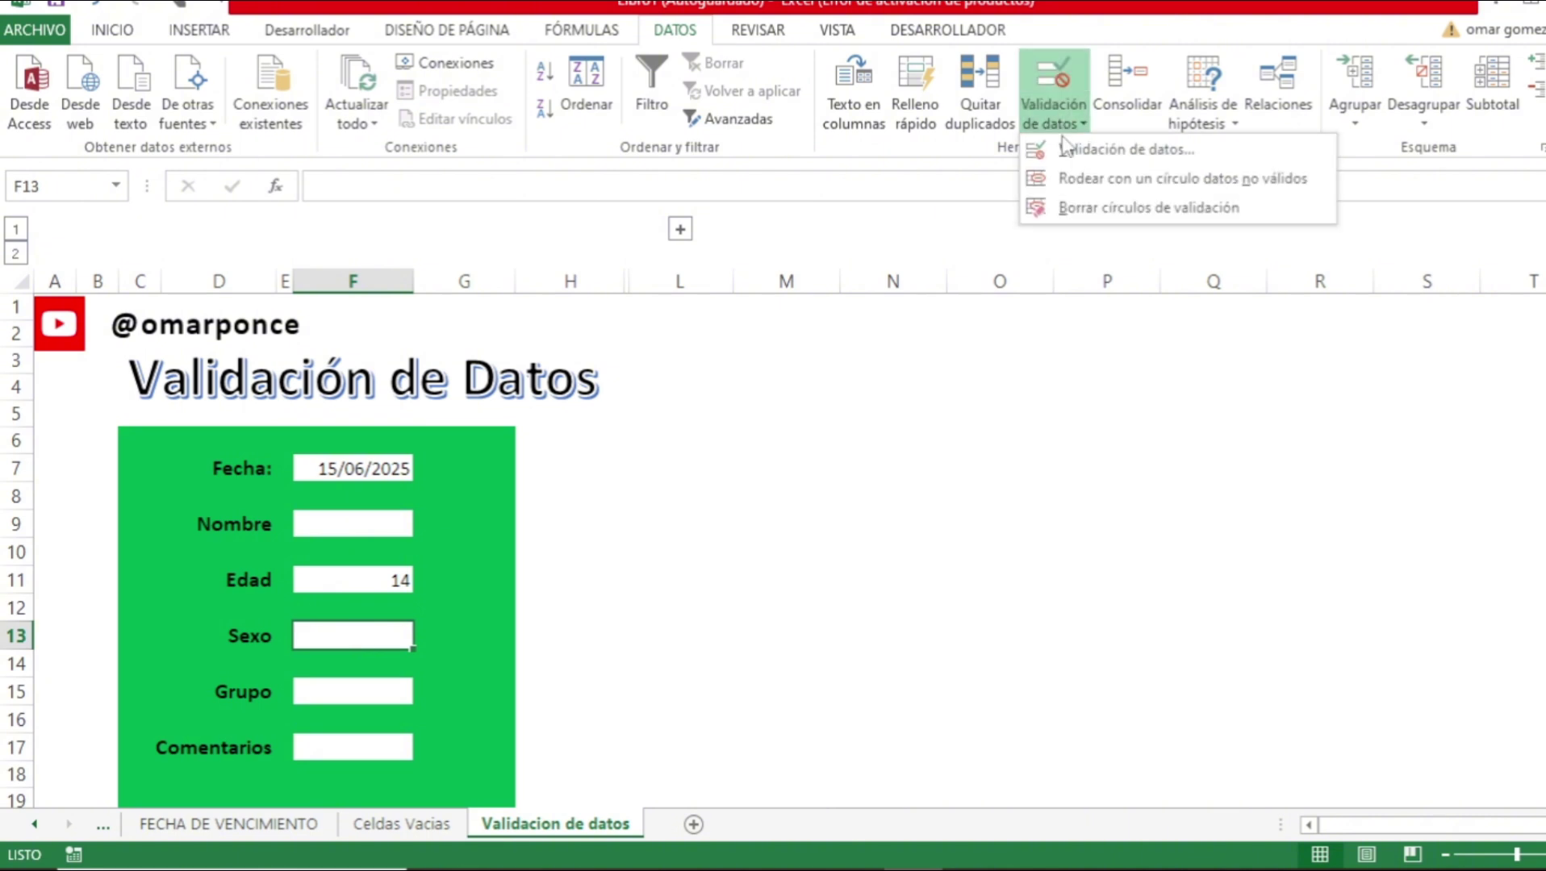
pyautogui.click(1067, 150)
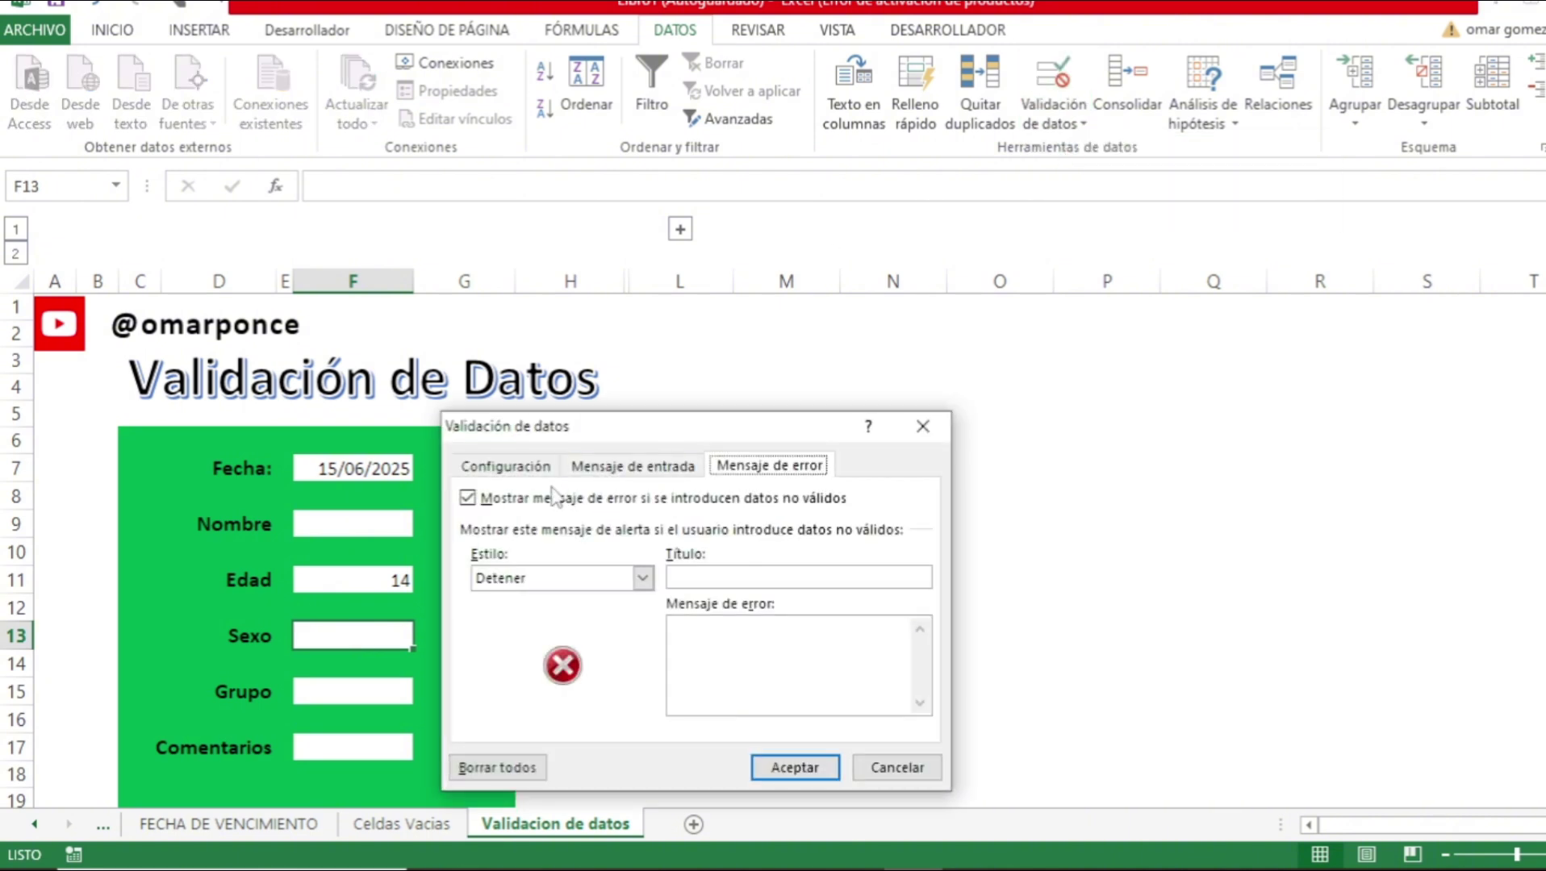
pyautogui.click(516, 467)
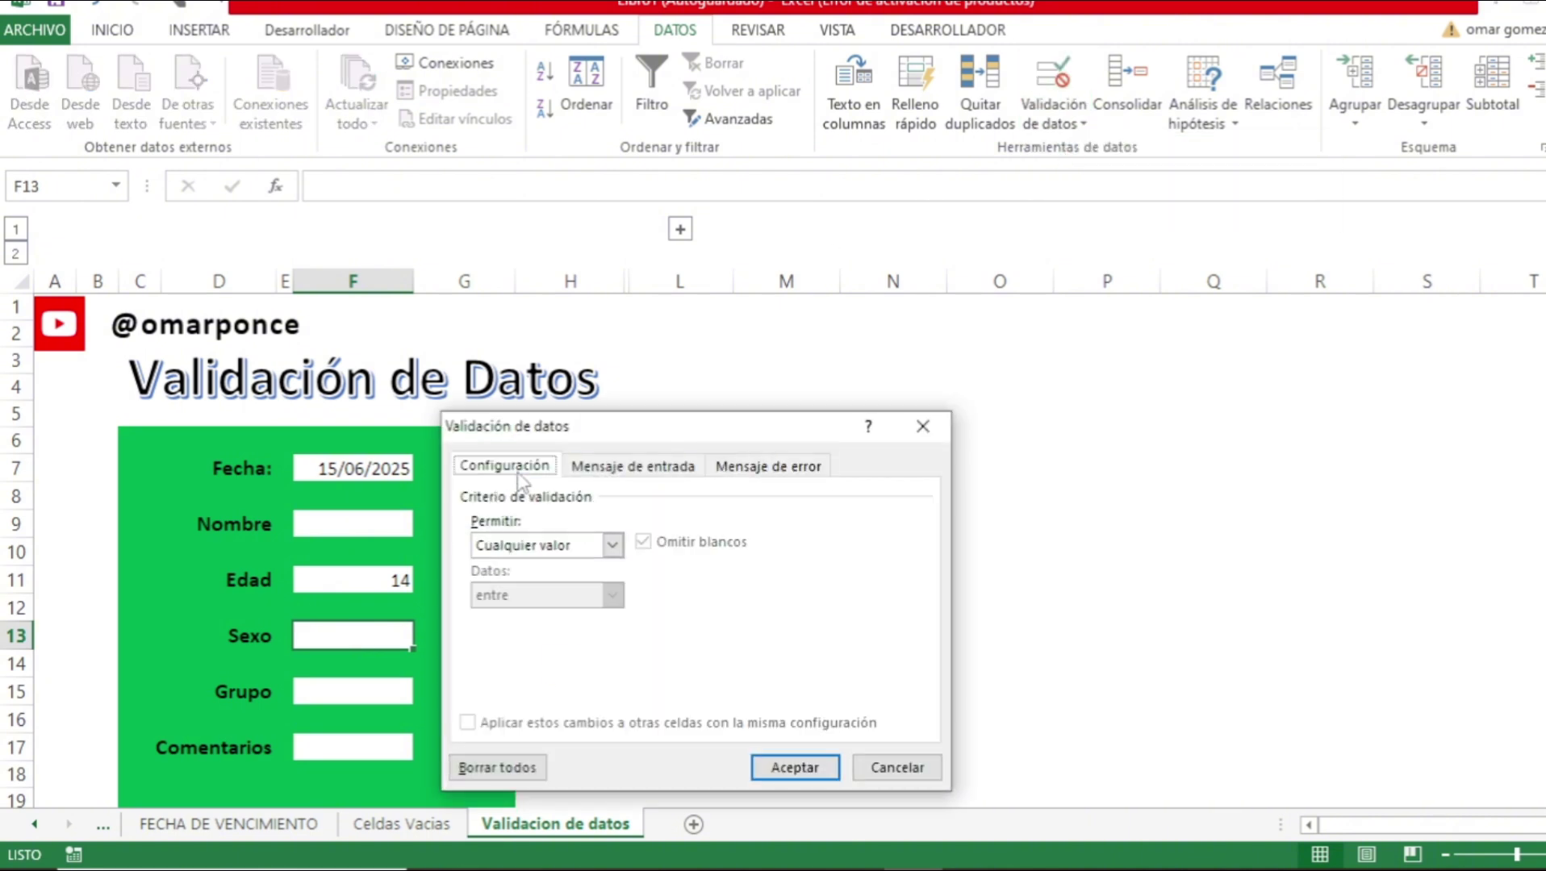
pyautogui.click(611, 546)
pyautogui.click(539, 617)
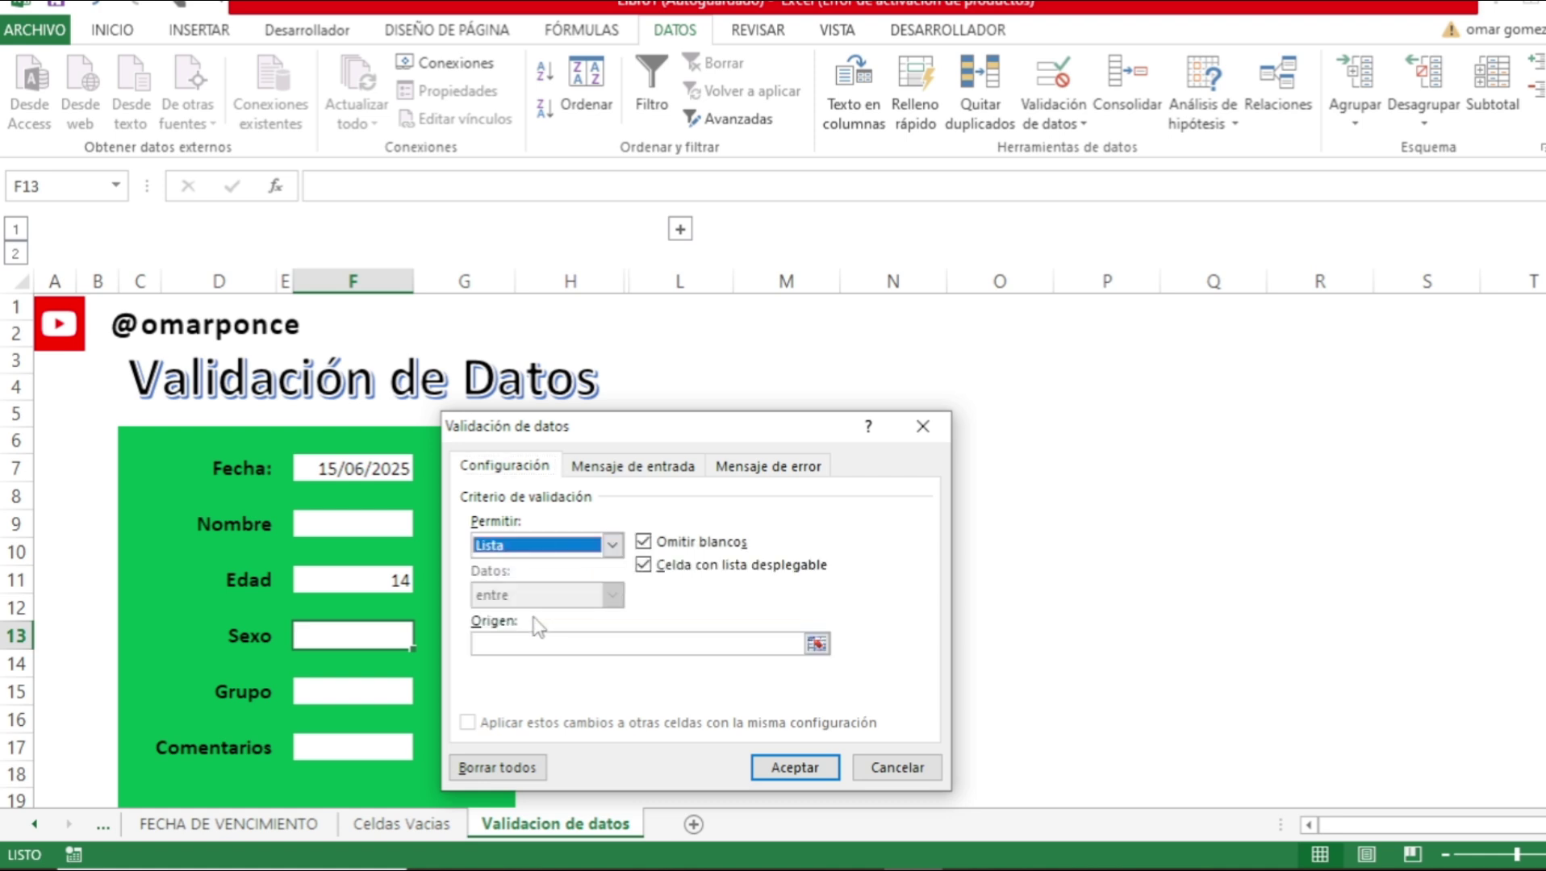
pyautogui.click(539, 641)
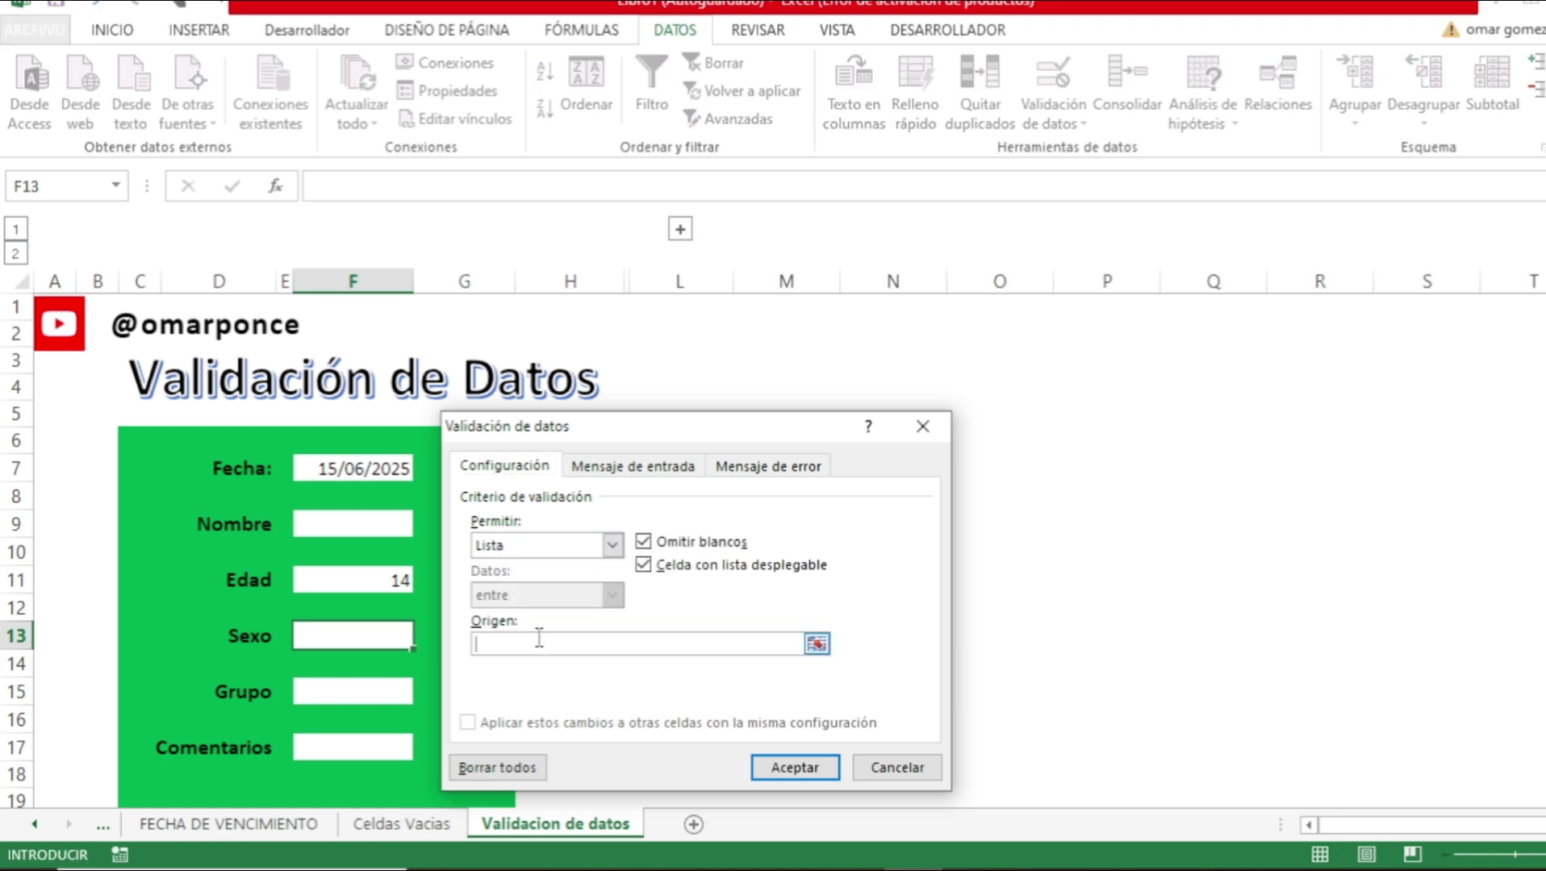
pyautogui.write('Femenino,Masculino')
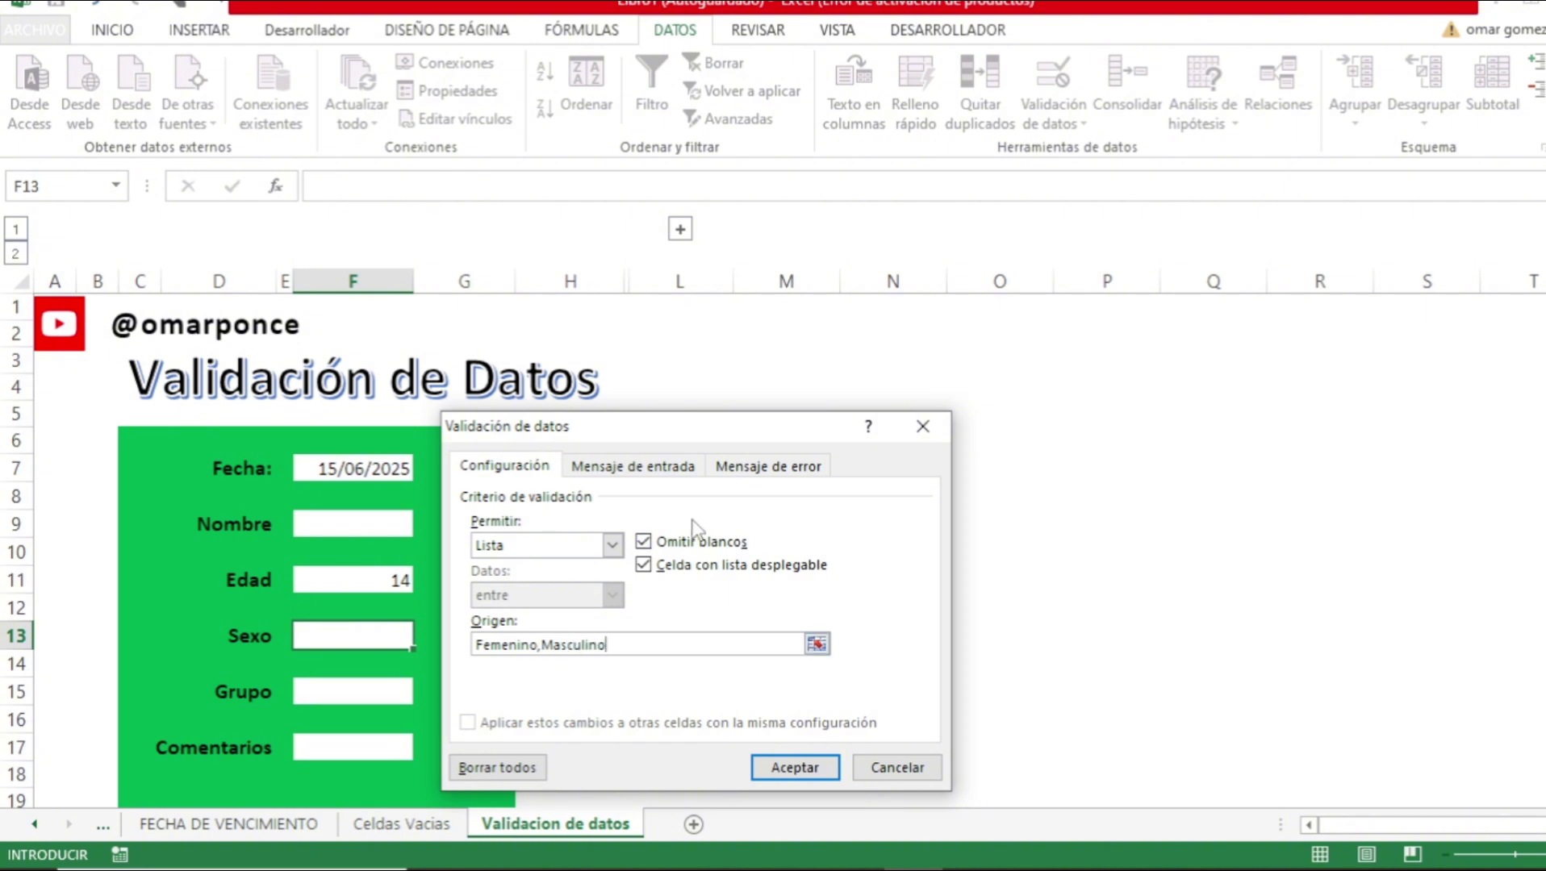
pyautogui.click(782, 771)
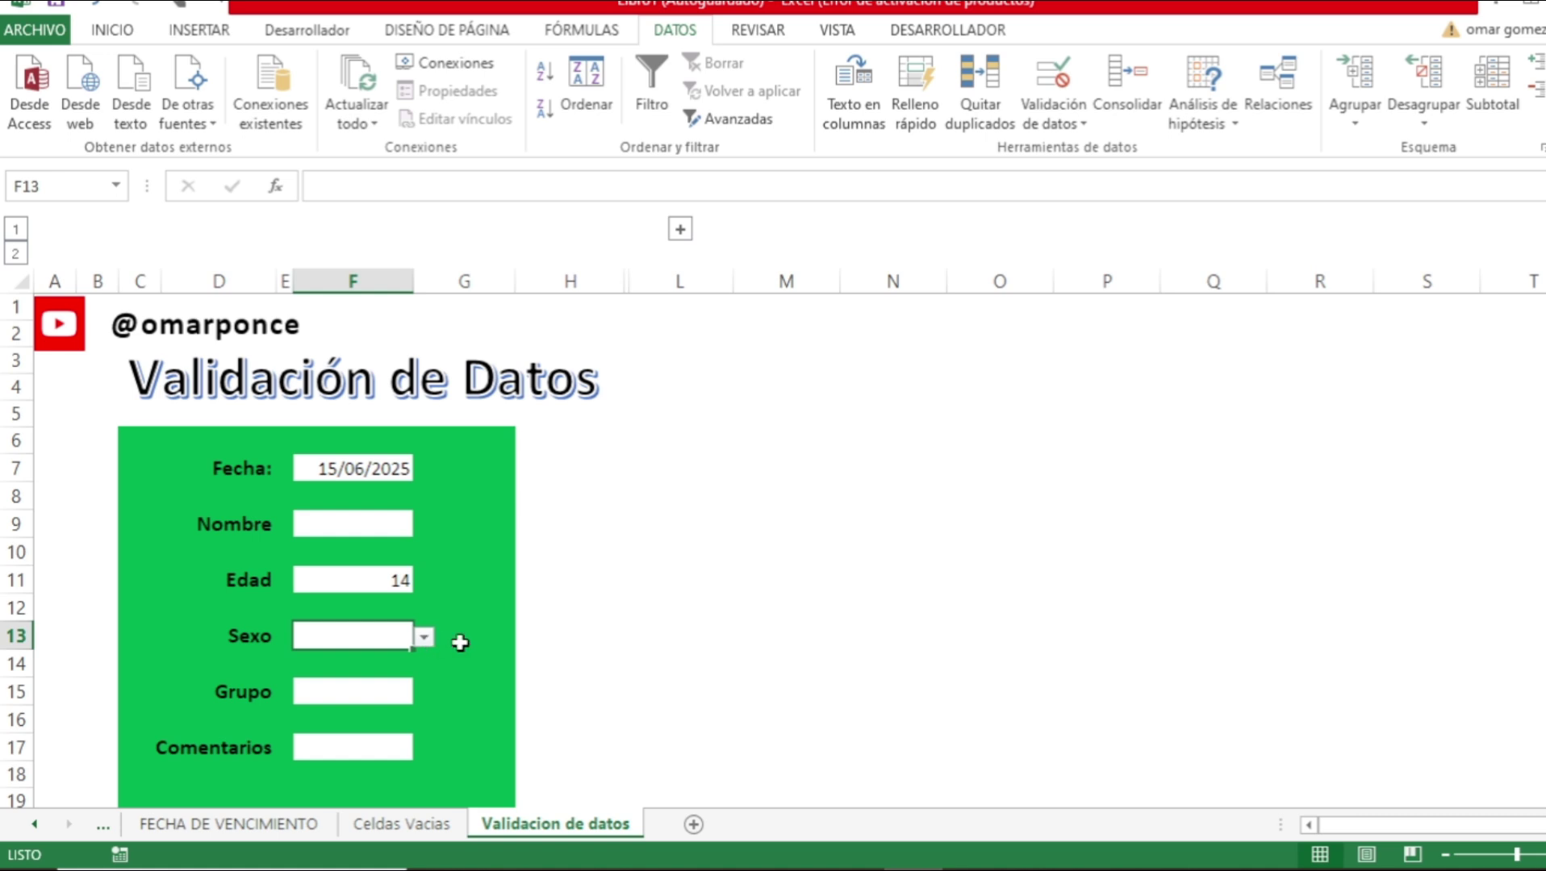
# Test the list in the Sexo cell F13 by choosing Femenino and replacing it with Masculino.
pyautogui.press('Down')
pyautogui.press('Up')
pyautogui.press('Up')
pyautogui.press('Down')
pyautogui.click(424, 638)
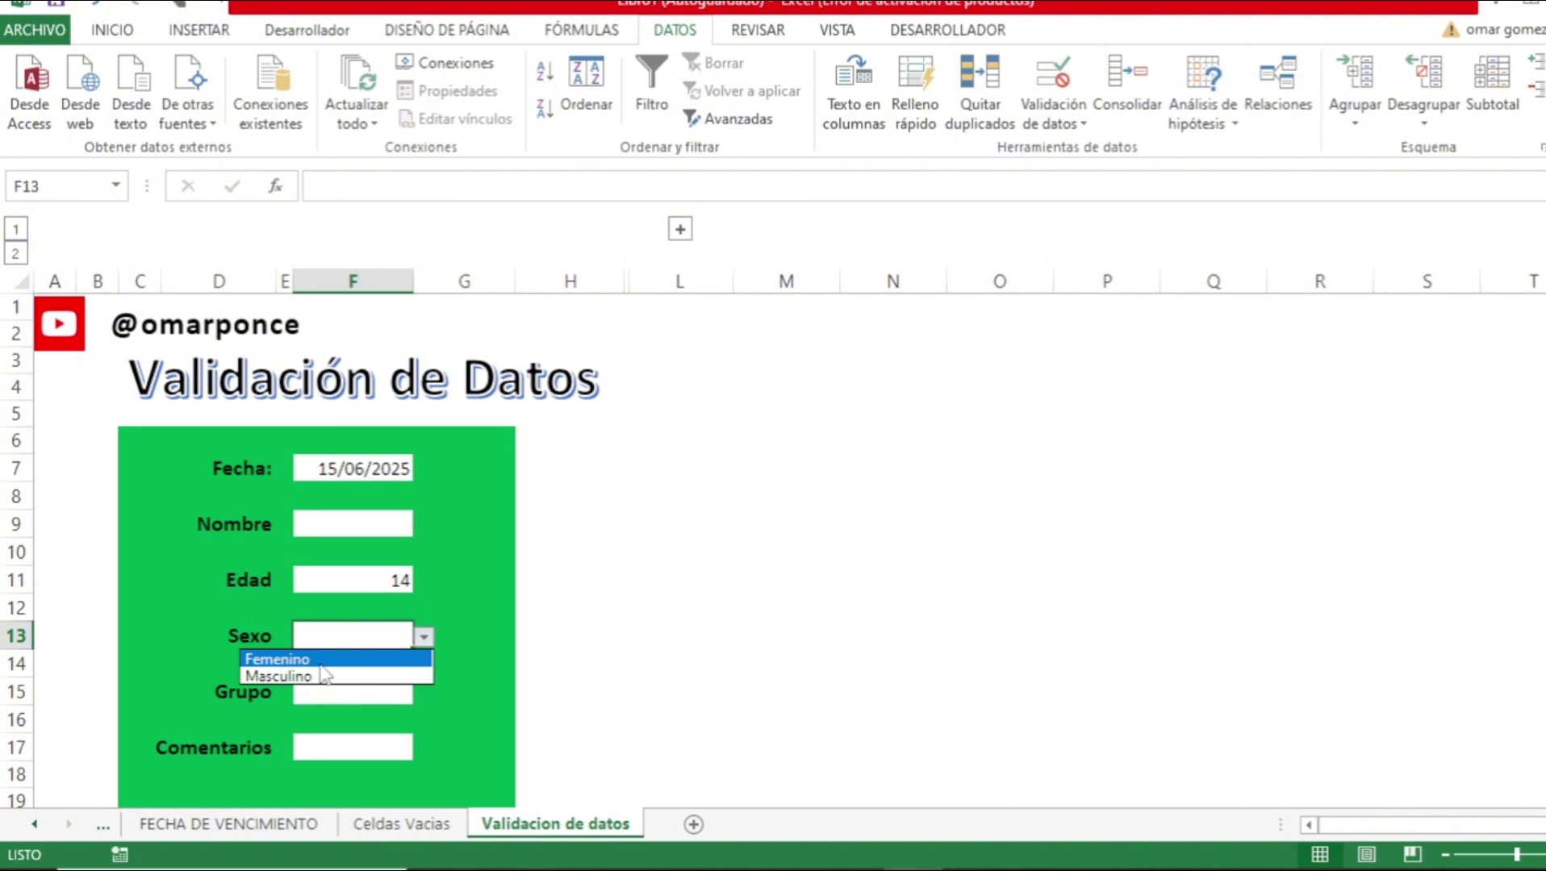
pyautogui.click(321, 662)
pyautogui.click(423, 638)
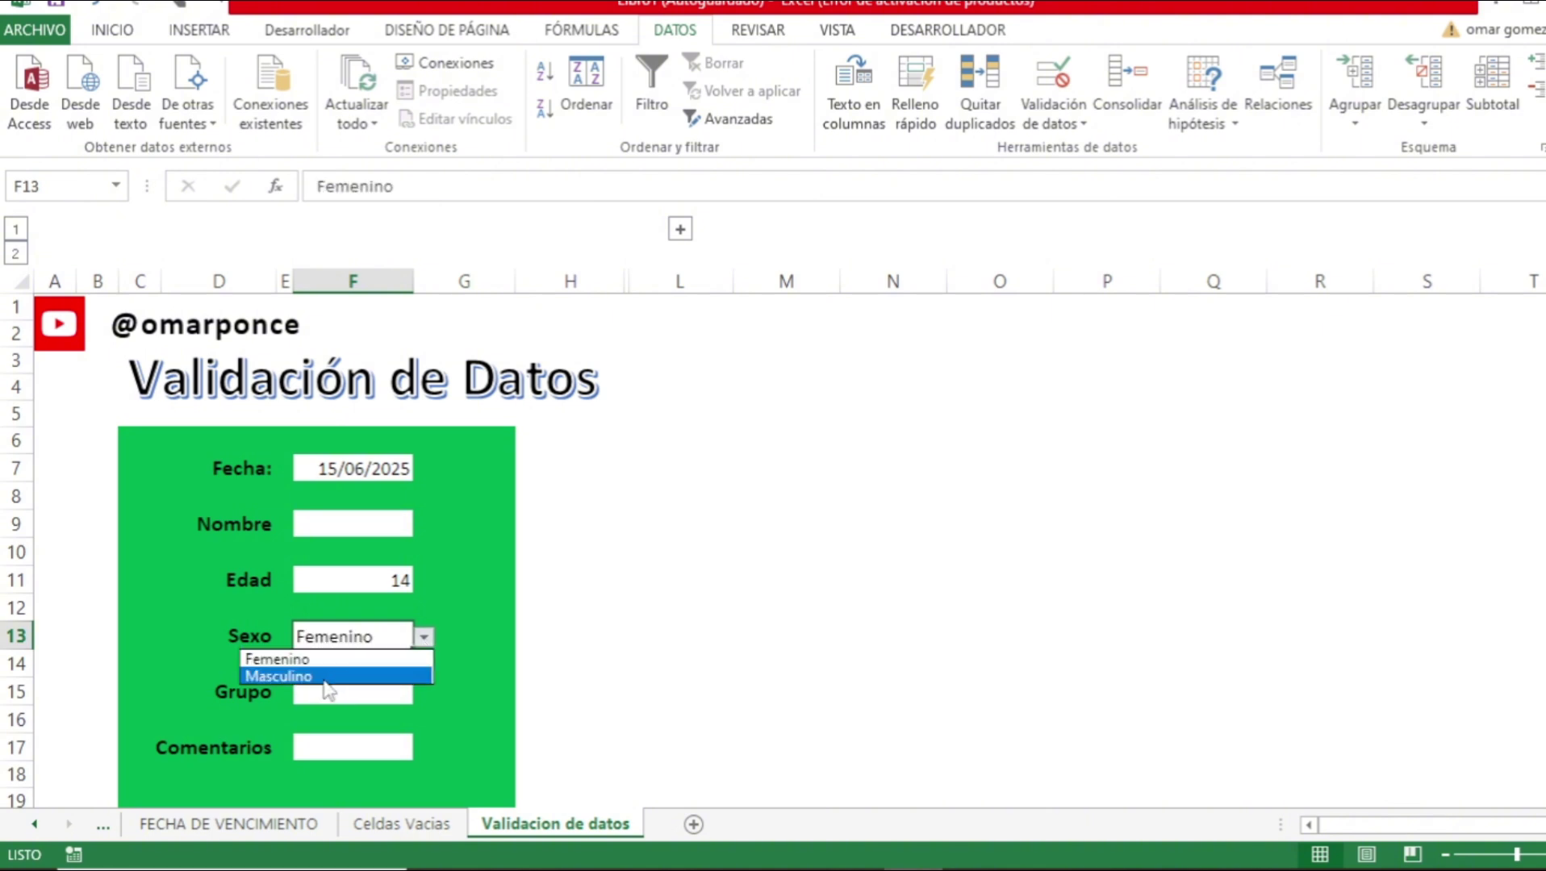
pyautogui.click(325, 677)
pyautogui.click(422, 639)
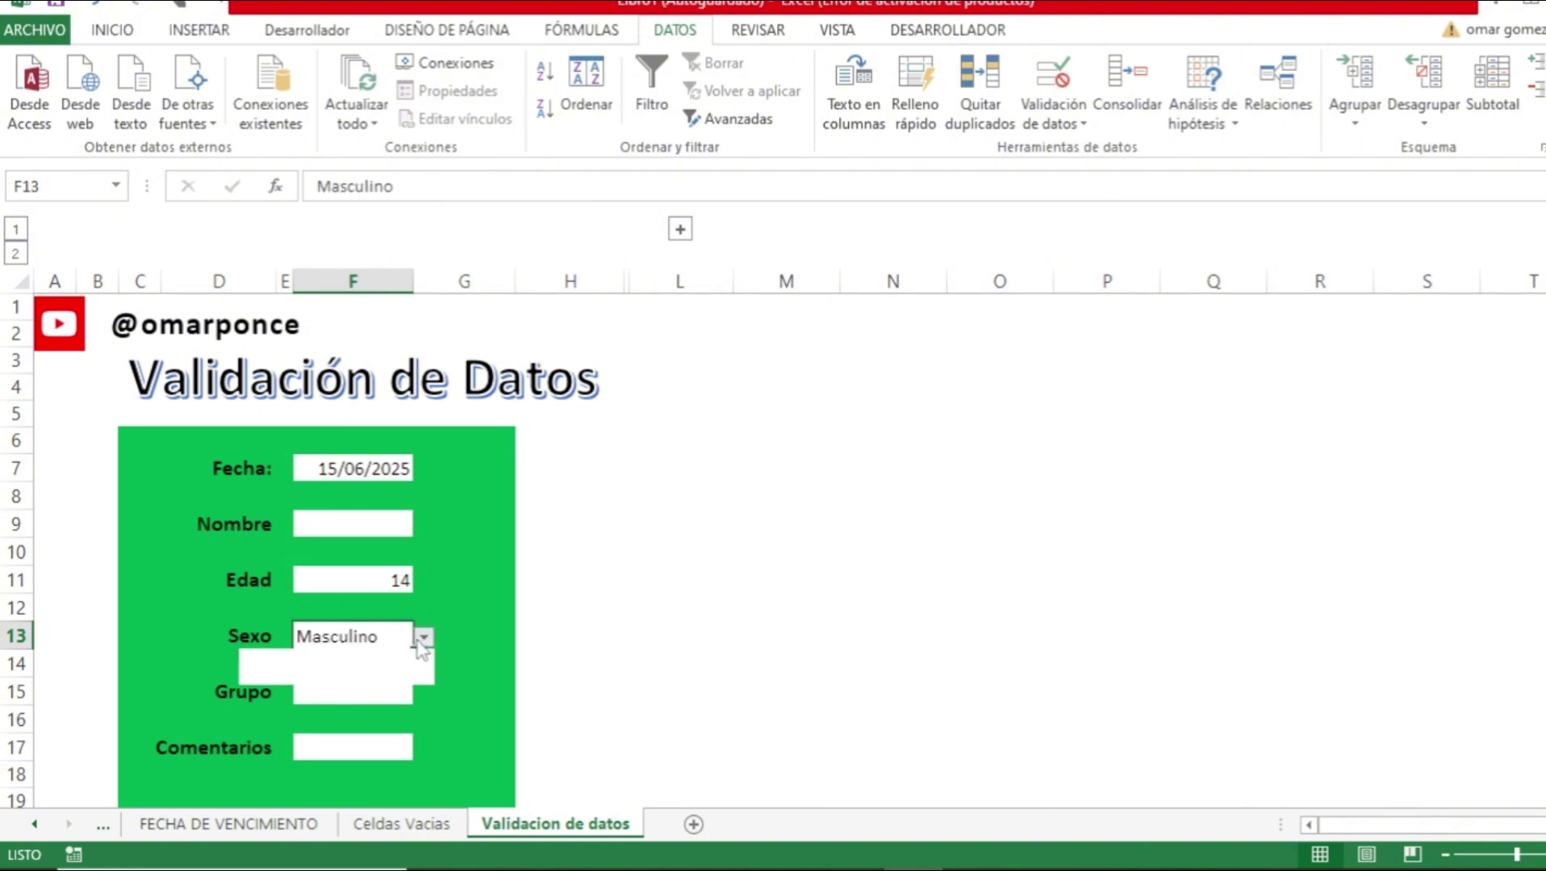
pyautogui.click(489, 638)
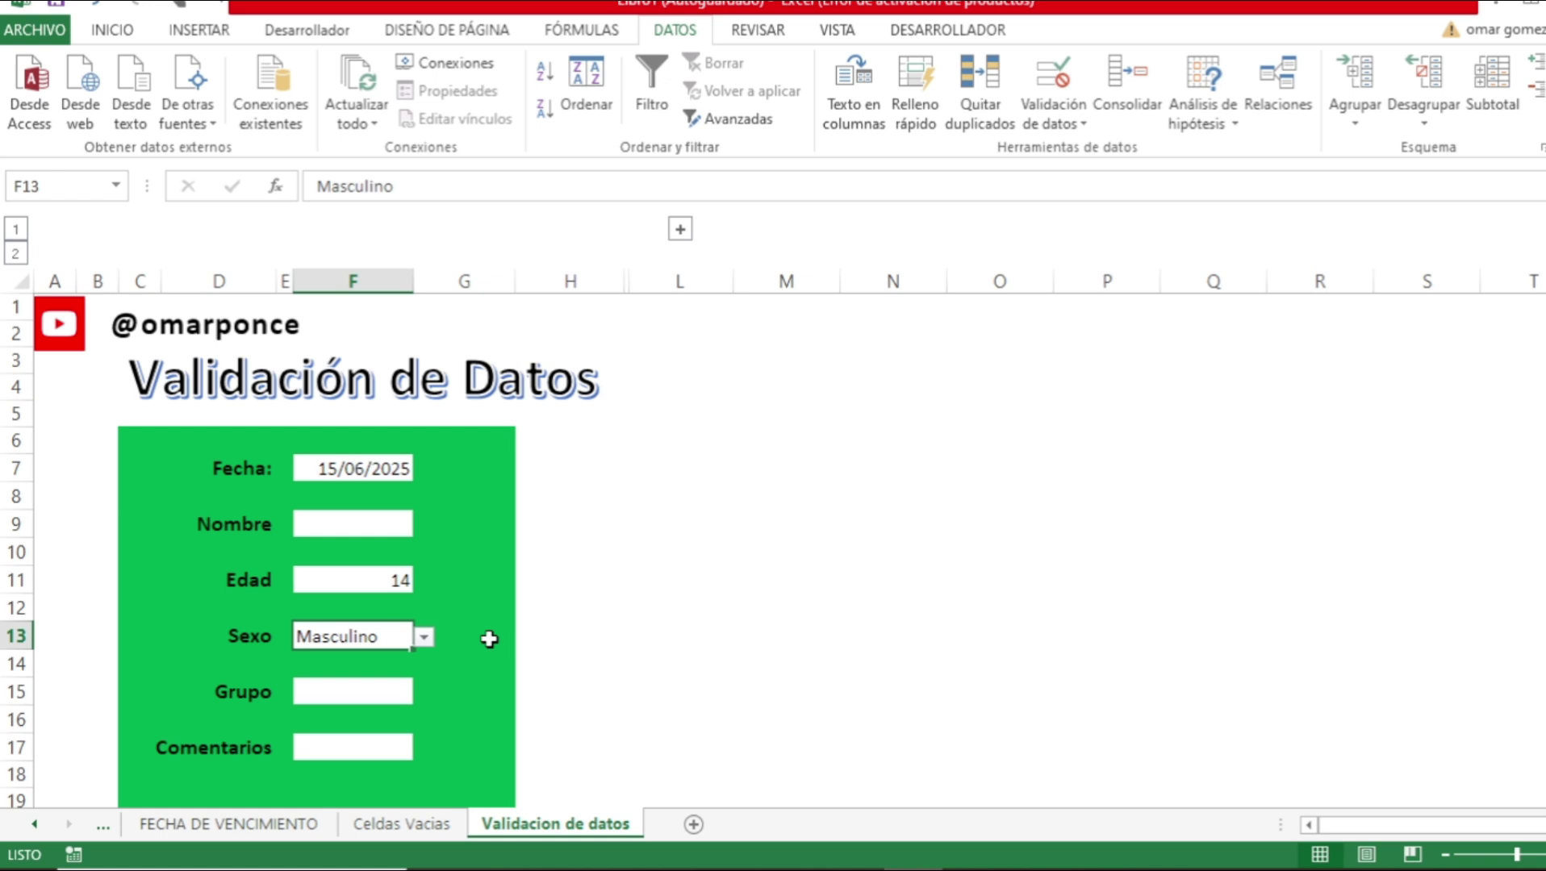
# Test the Sexo rule in F13 with "No identificado", and replace the cancelled entry with Masculino from the list.
pyautogui.press('Delete')
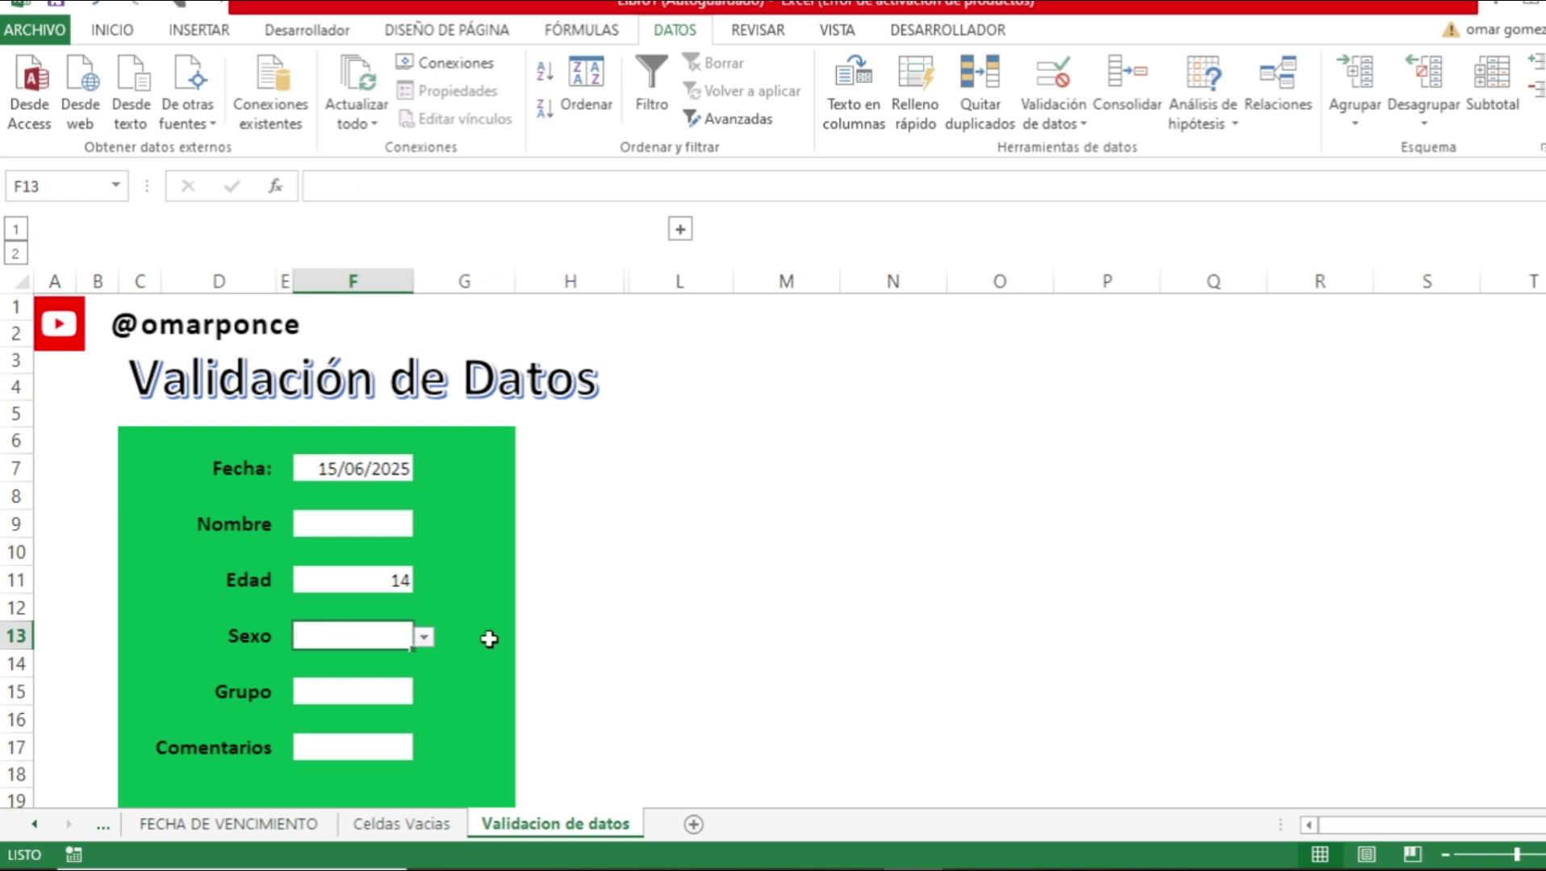
pyautogui.write('No id')
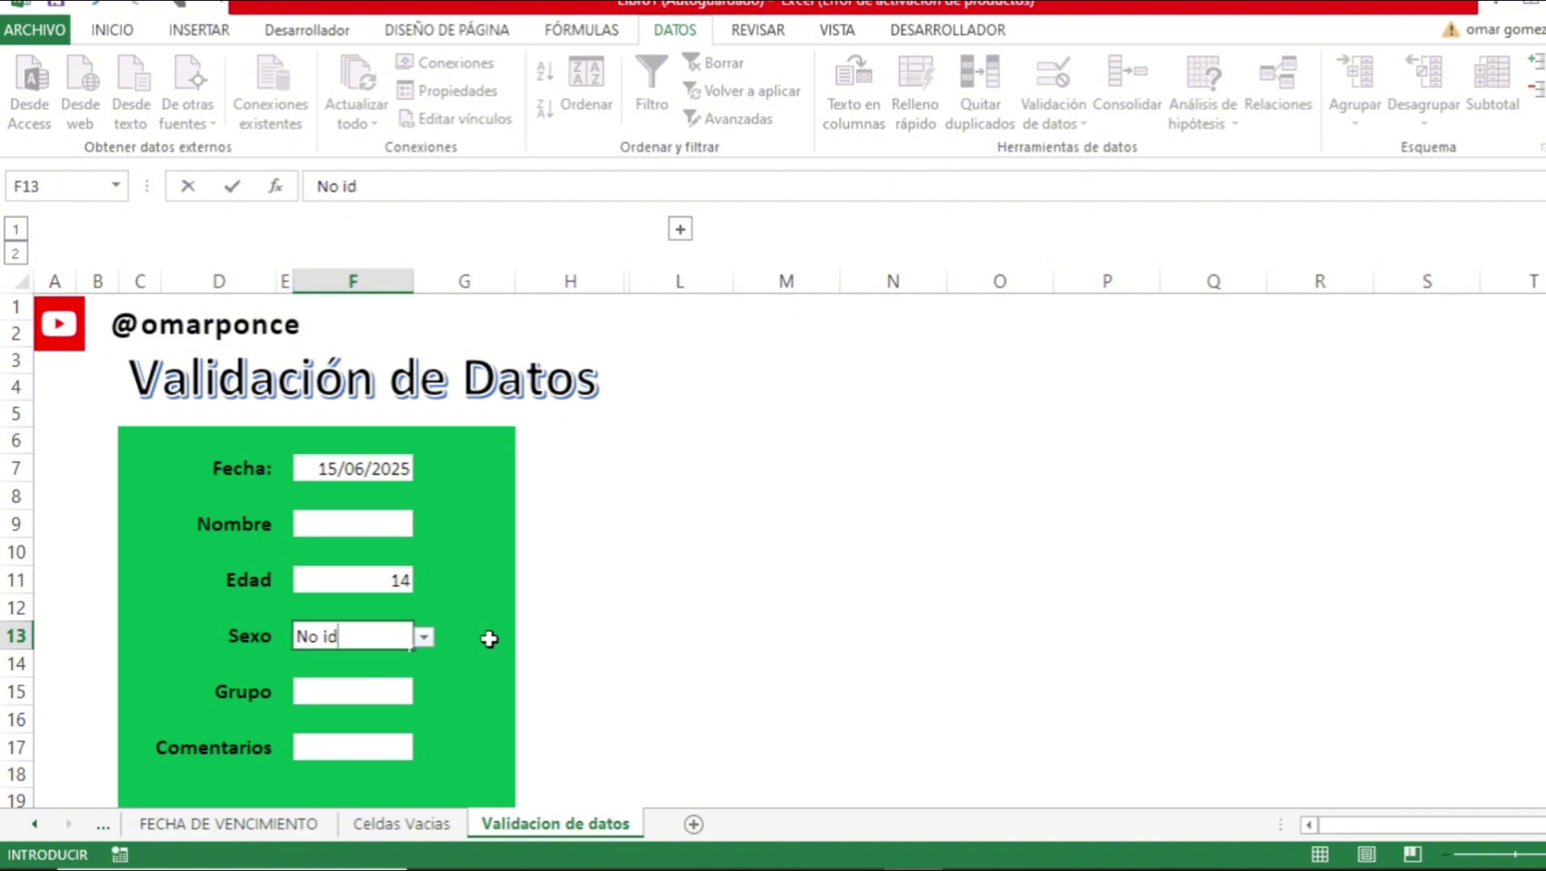
pyautogui.write('entificado')
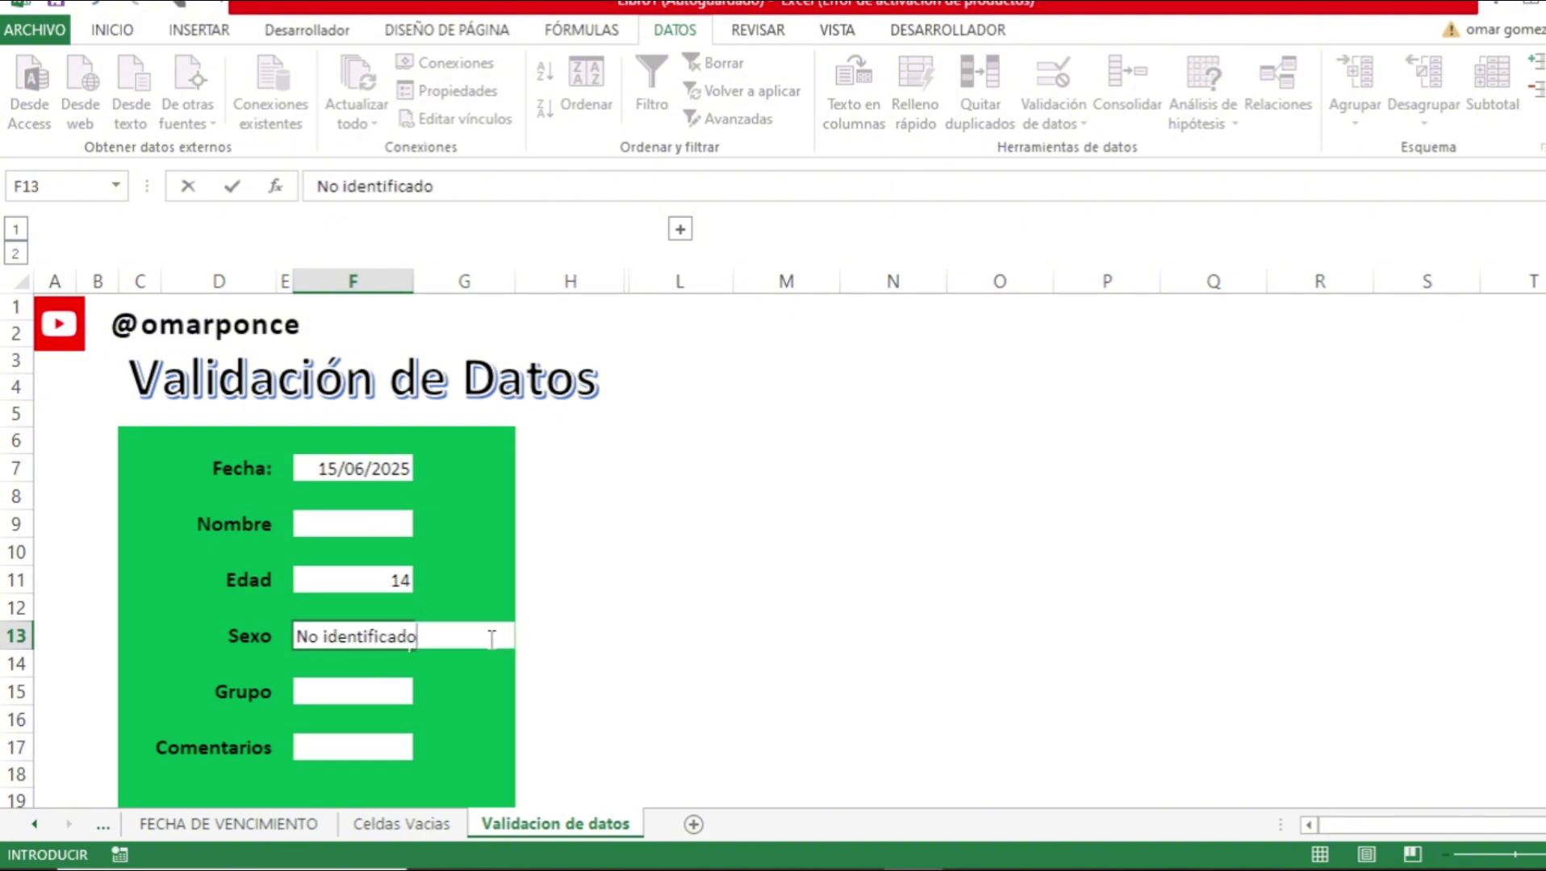
pyautogui.press('Return')
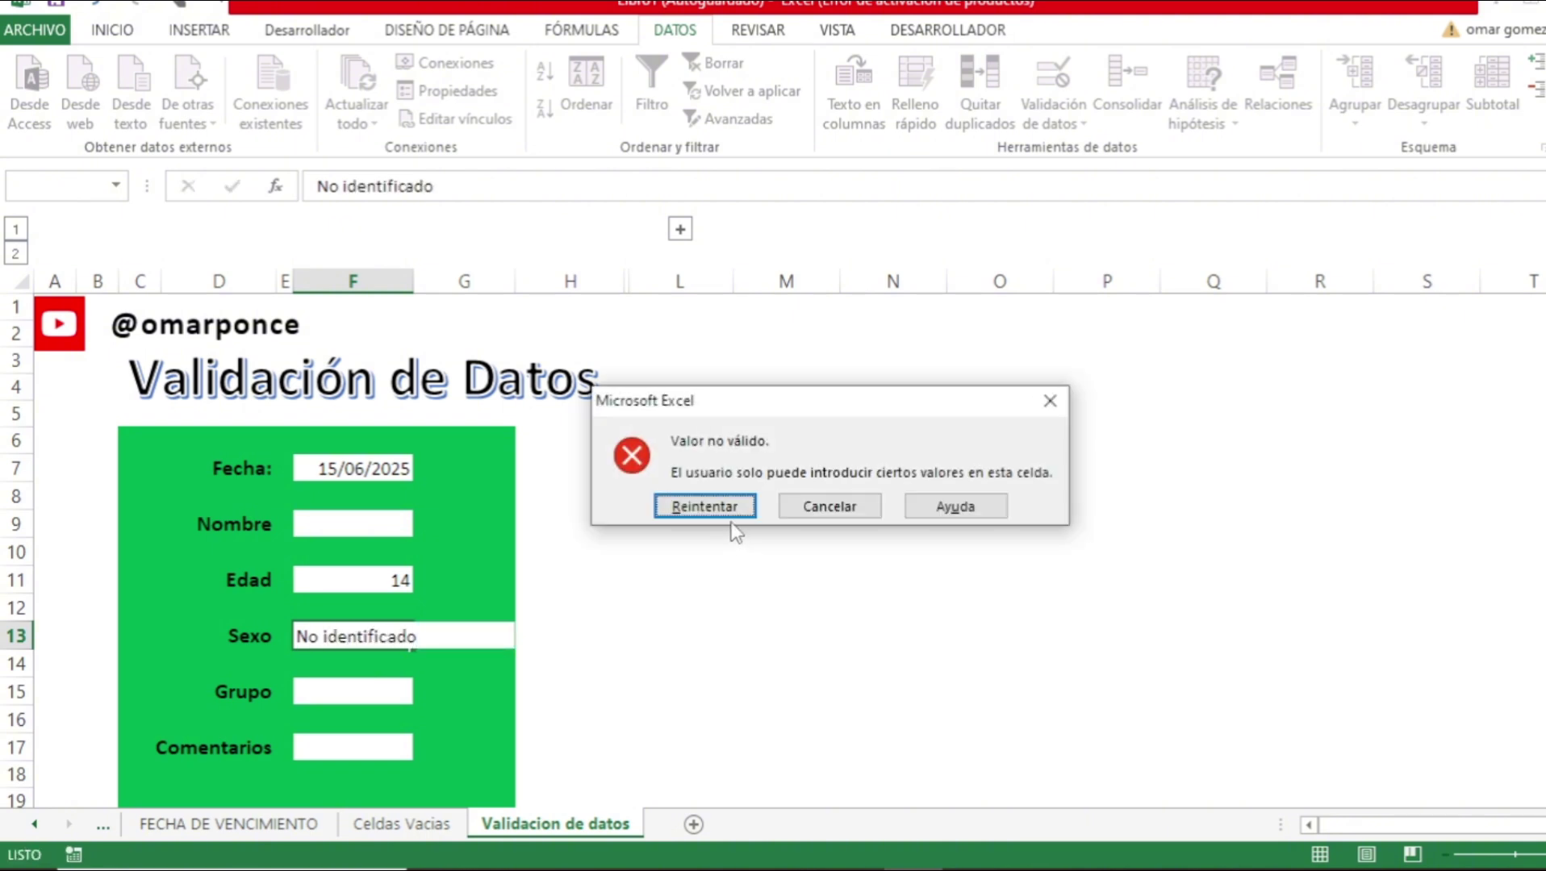
pyautogui.click(829, 507)
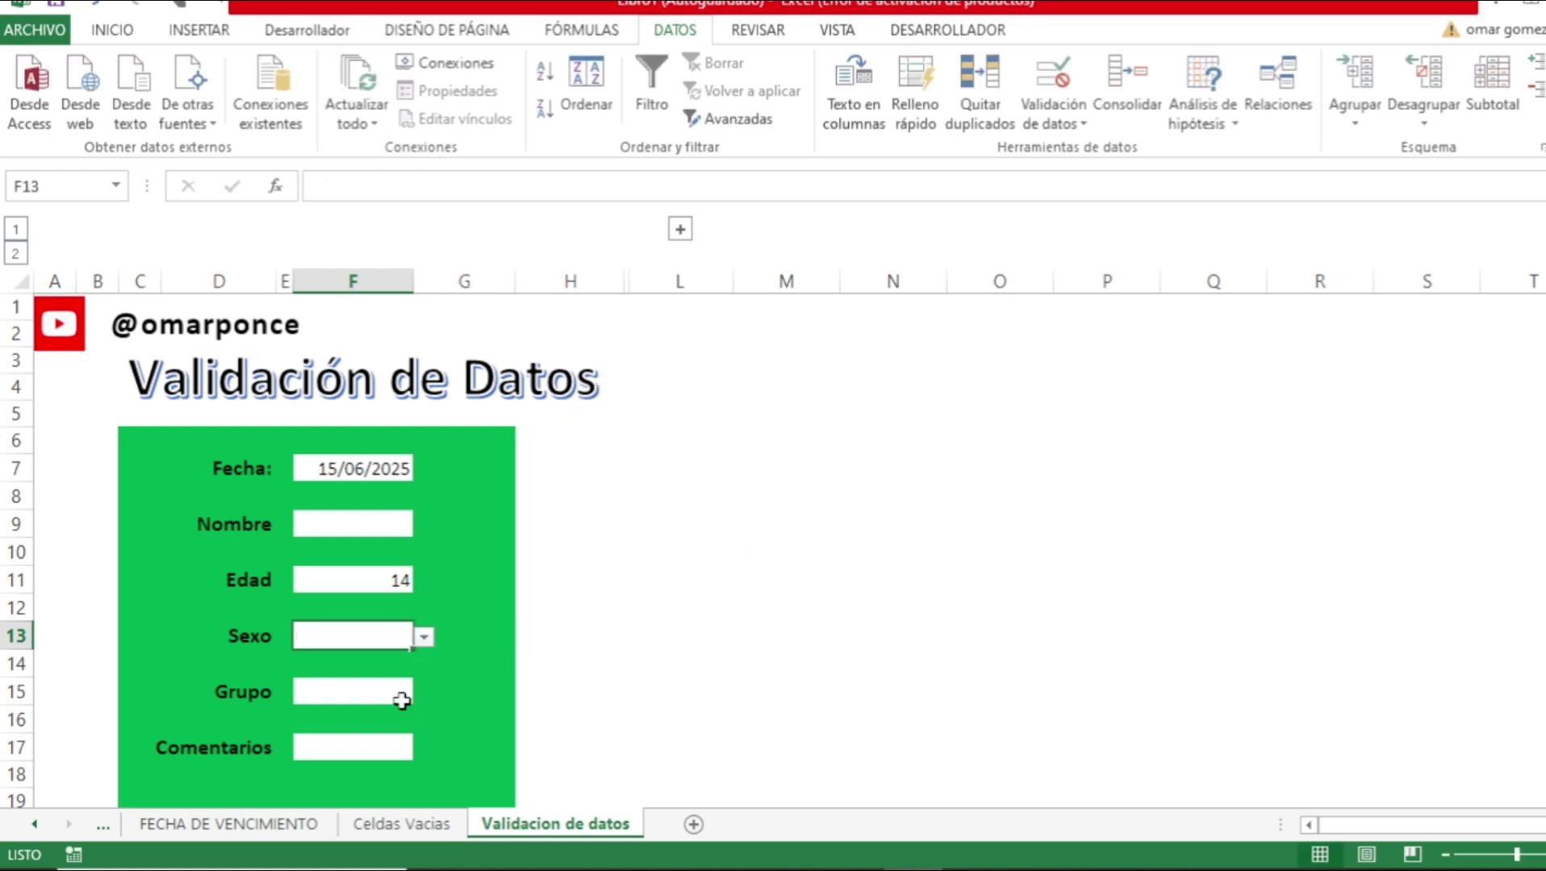
pyautogui.click(423, 637)
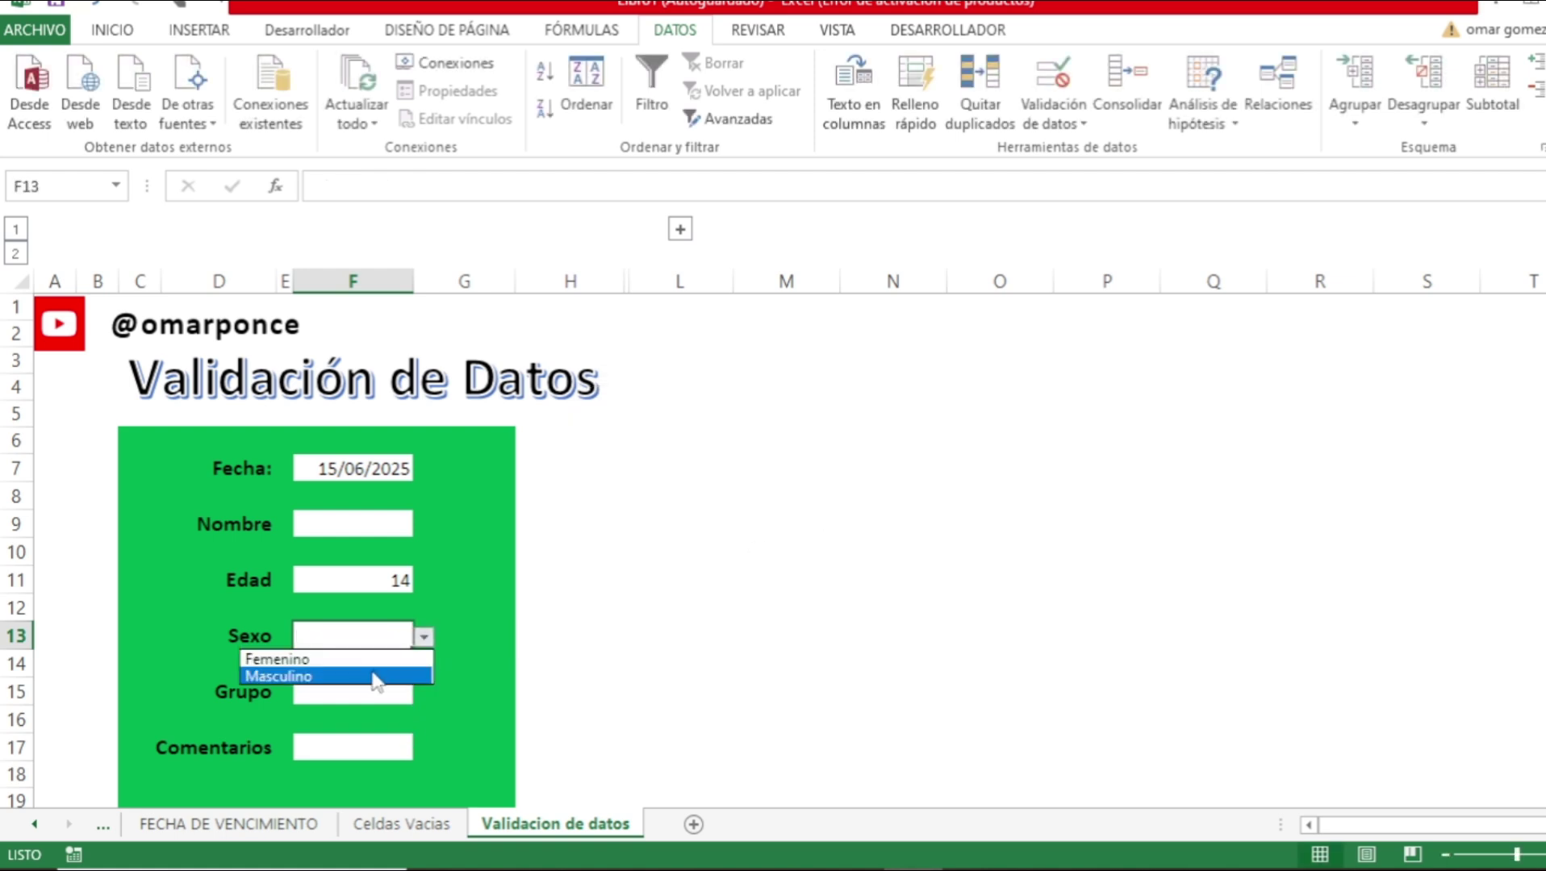
pyautogui.click(375, 680)
# Apply a list (Lista) validation rule with the source values A,B,C to the Grupo cell F15, and choose B in it.
pyautogui.click(361, 689)
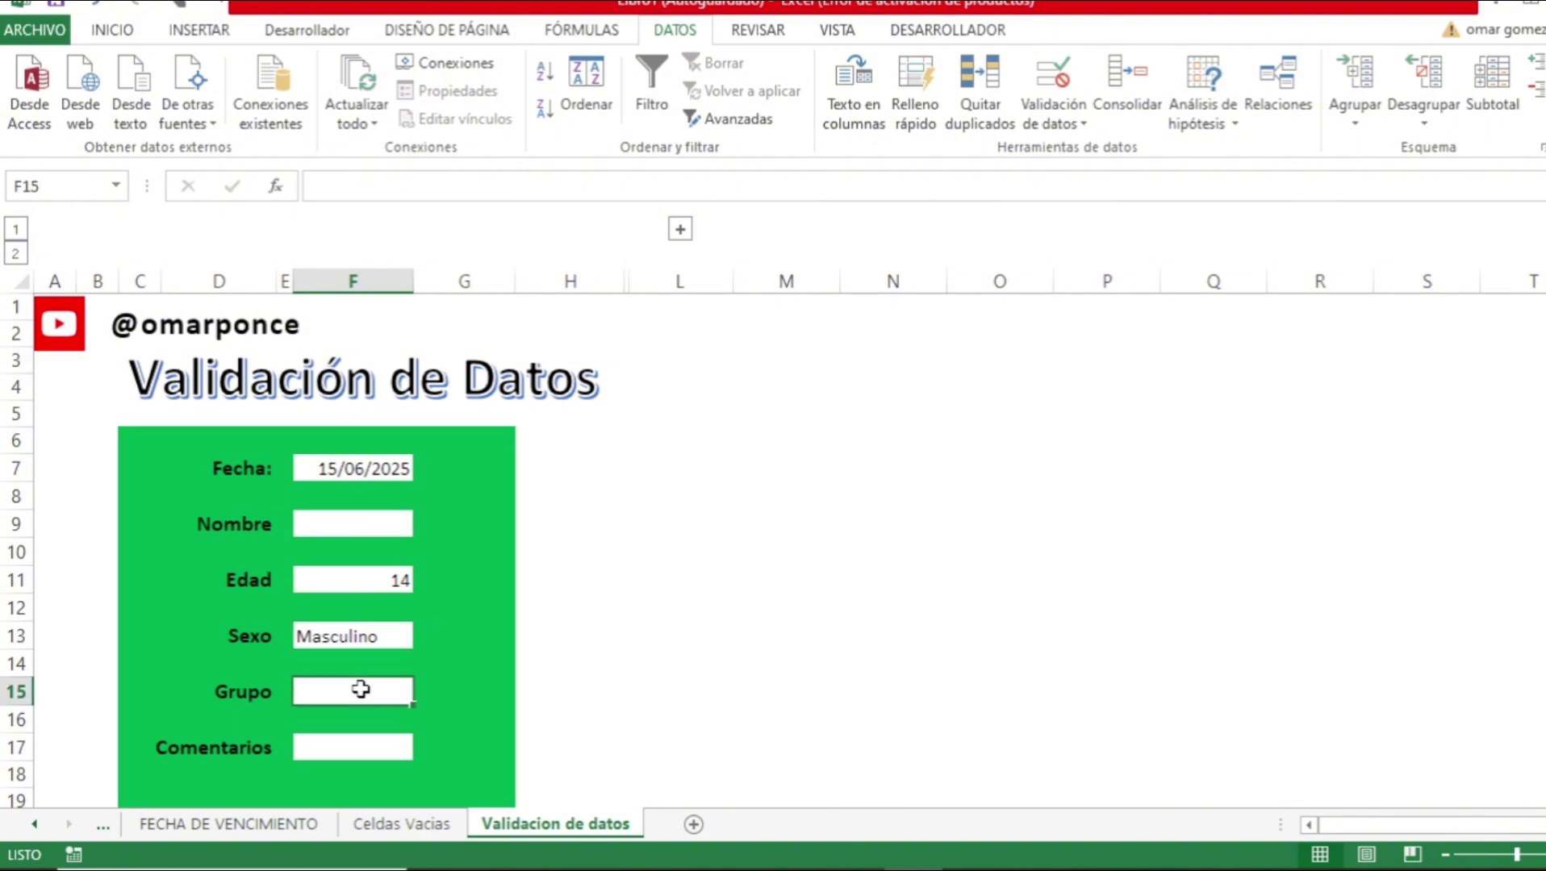
pyautogui.click(1049, 122)
pyautogui.click(1041, 151)
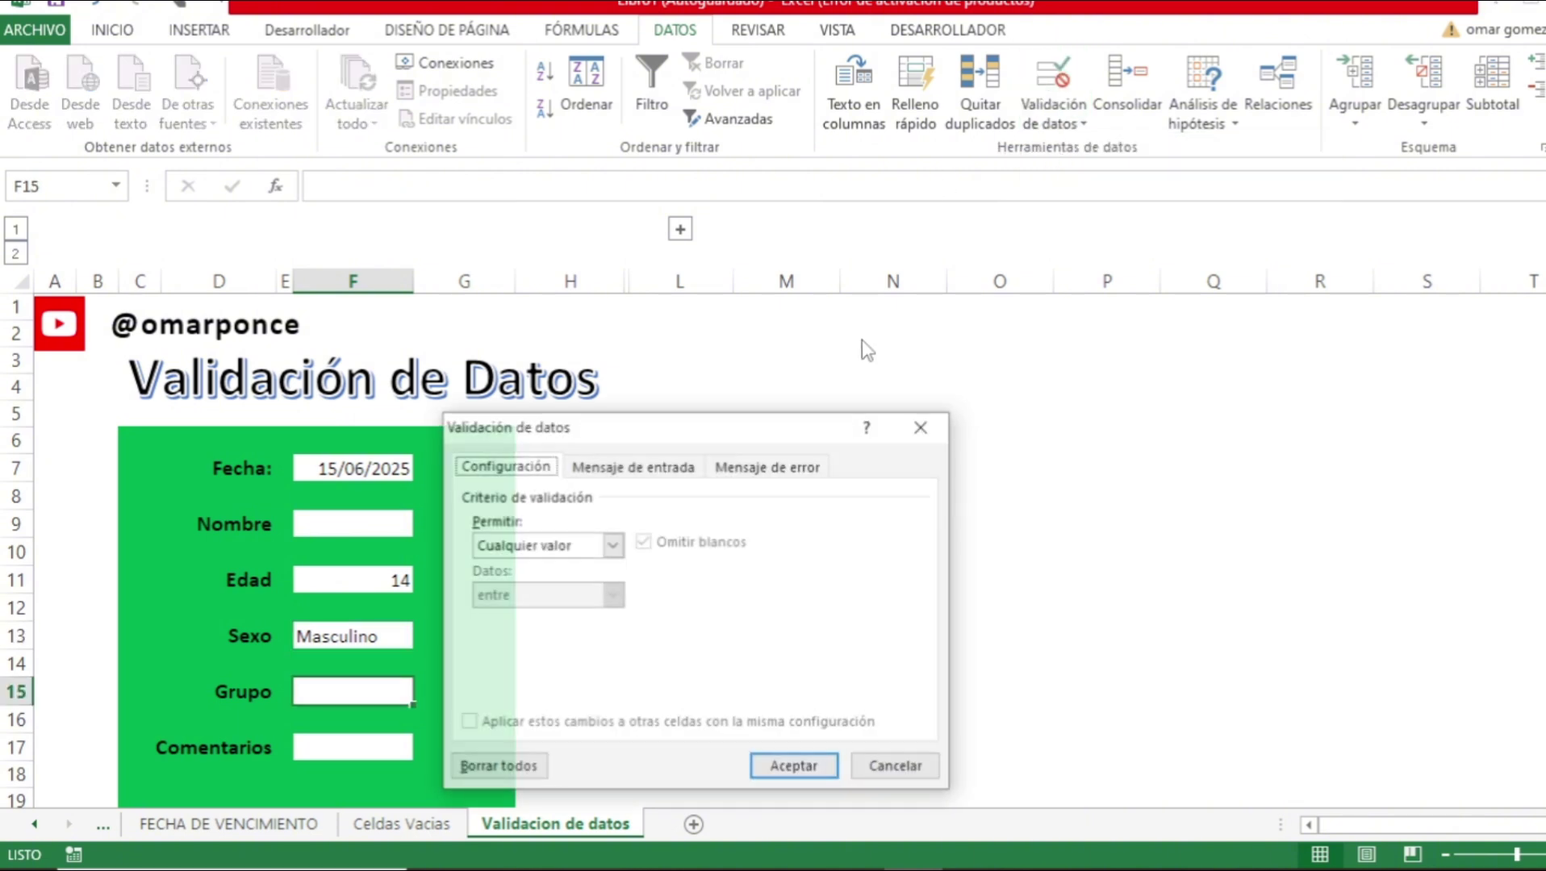
pyautogui.click(613, 545)
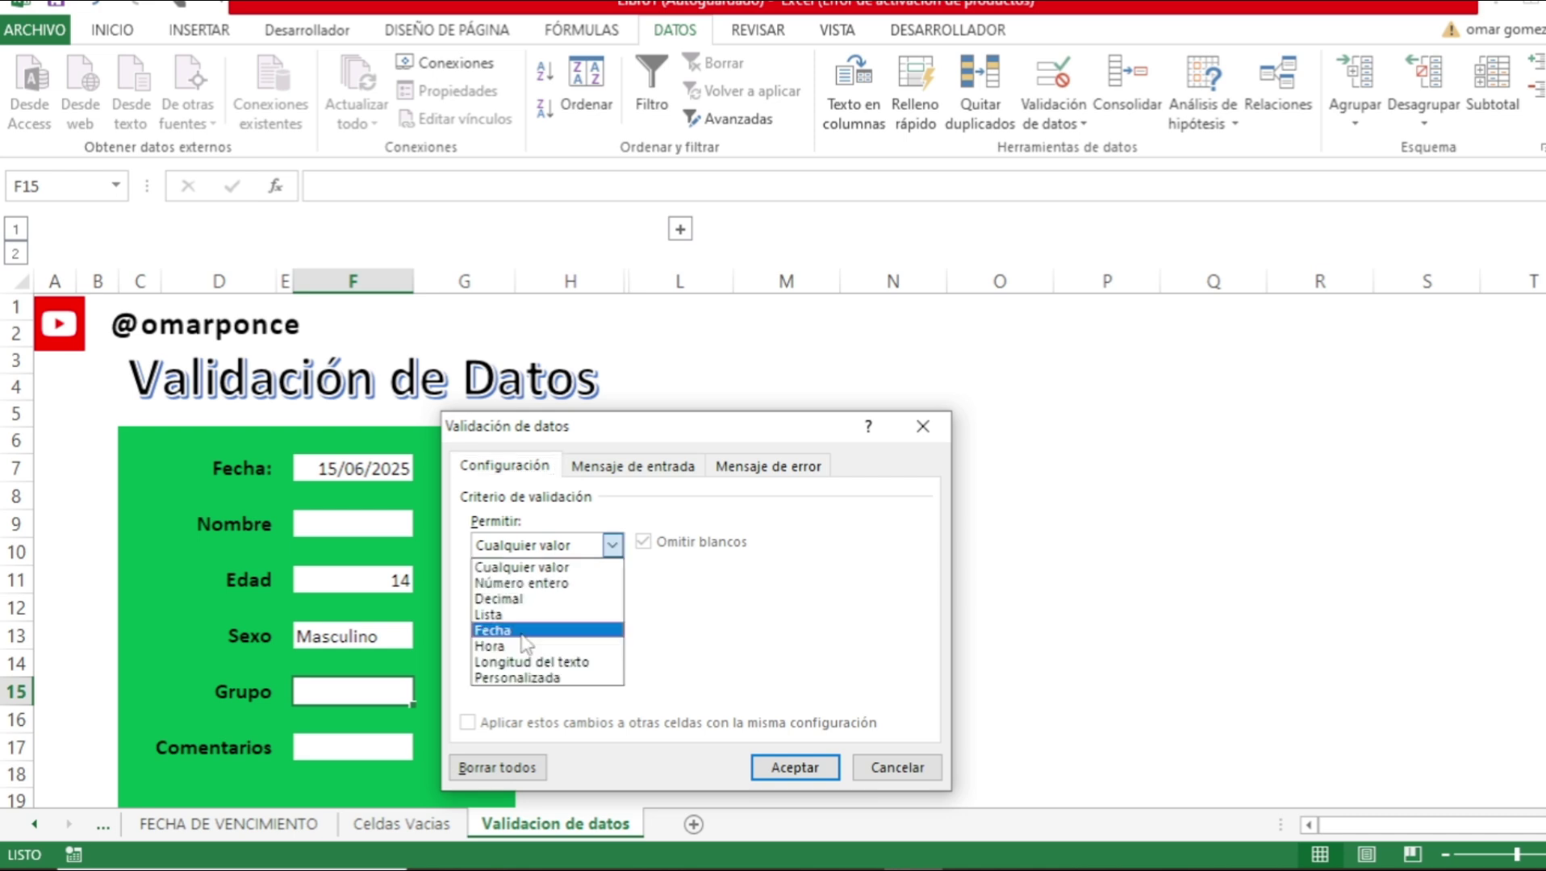
pyautogui.click(517, 614)
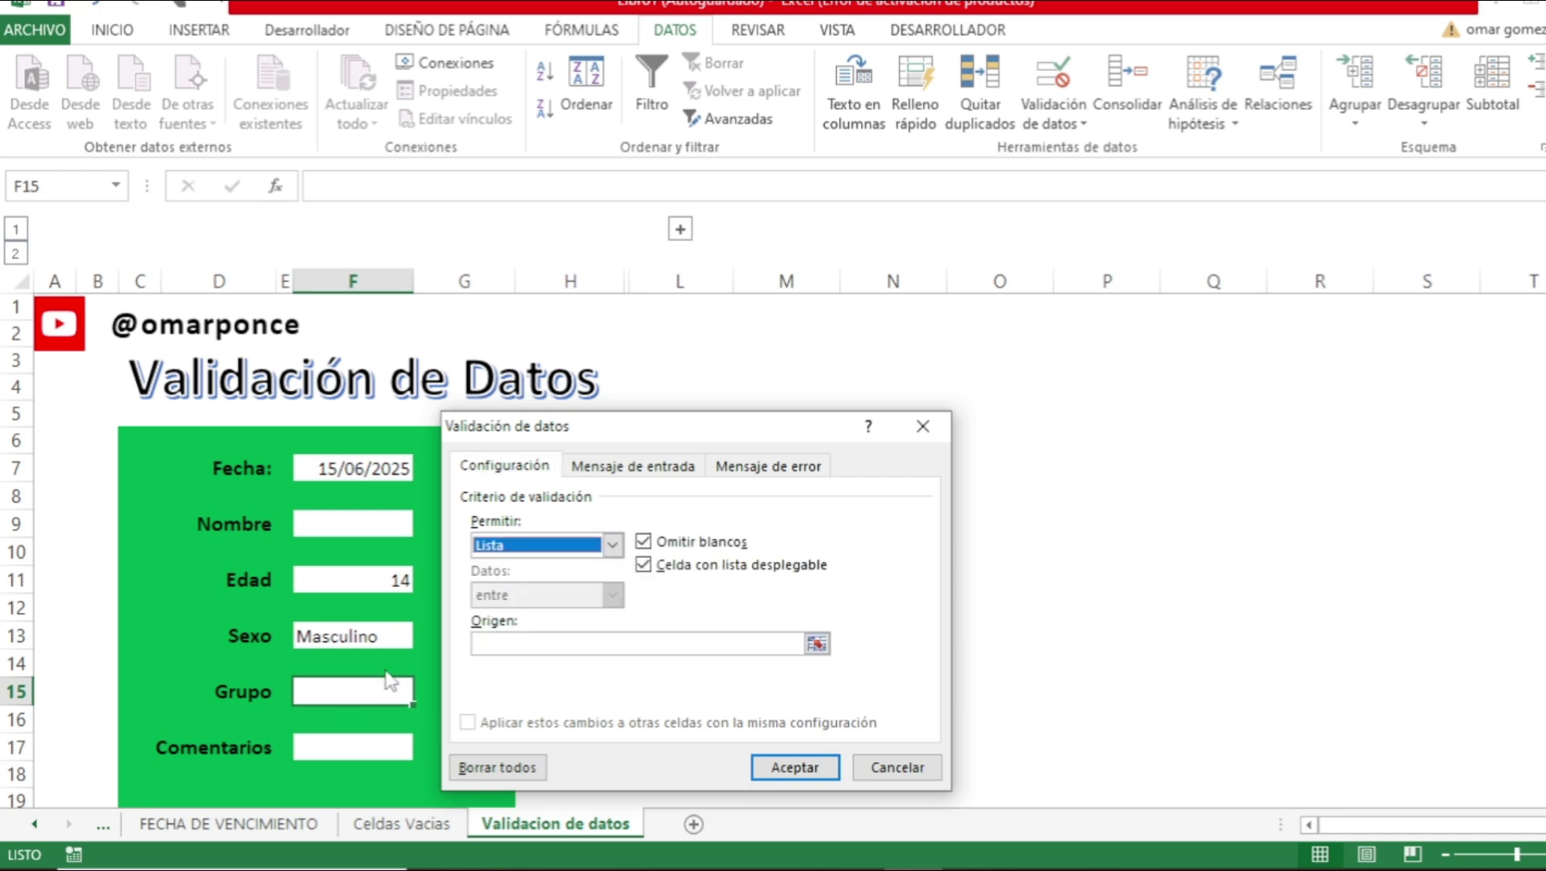
pyautogui.click(487, 642)
pyautogui.write('A,B,X')
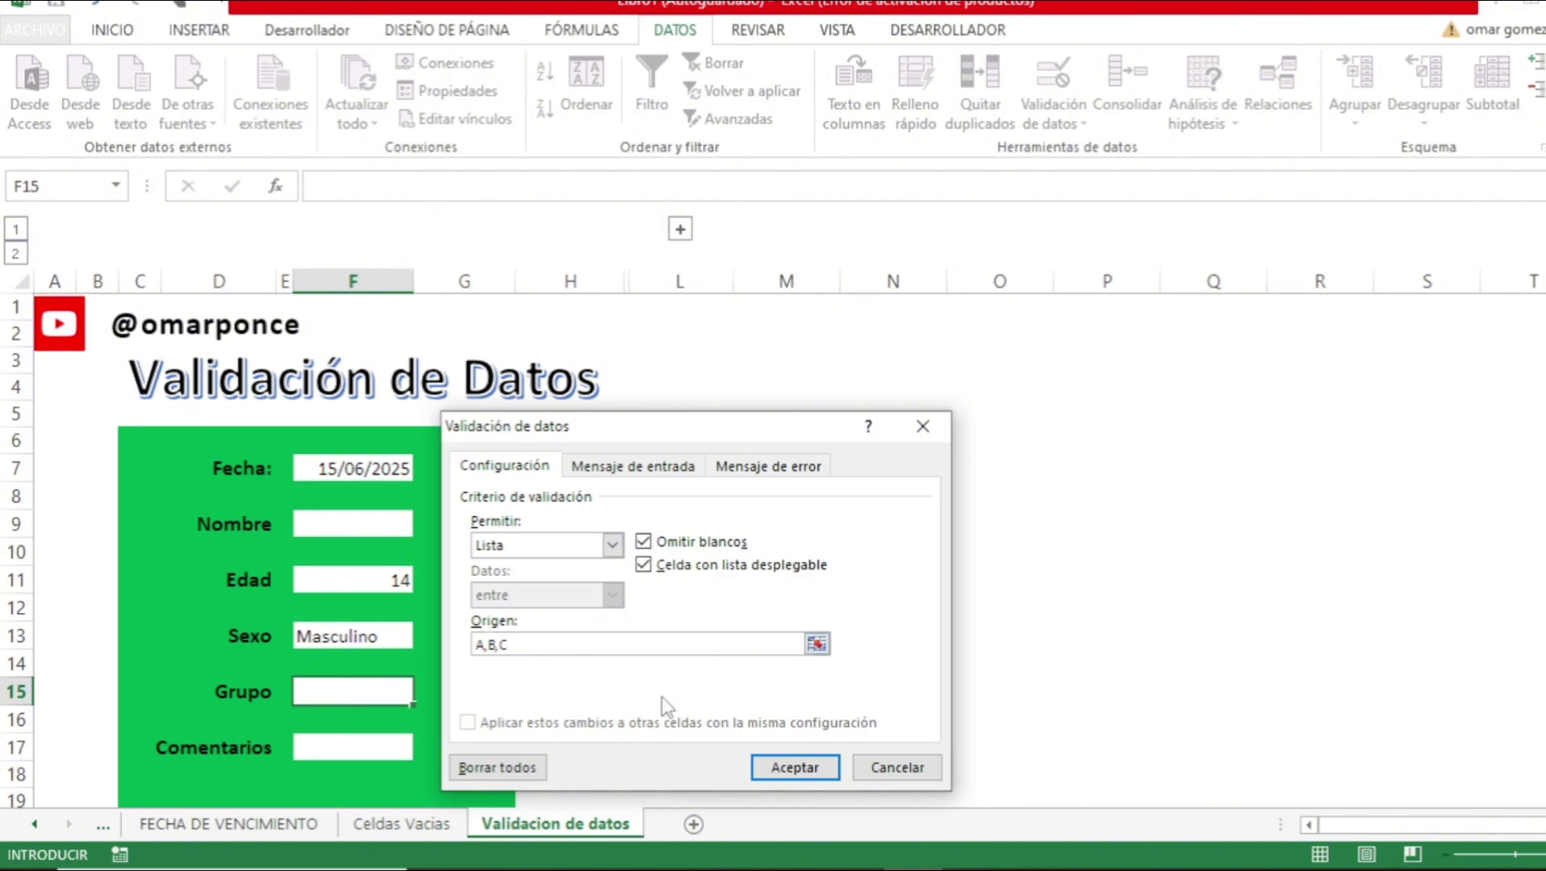
pyautogui.click(784, 763)
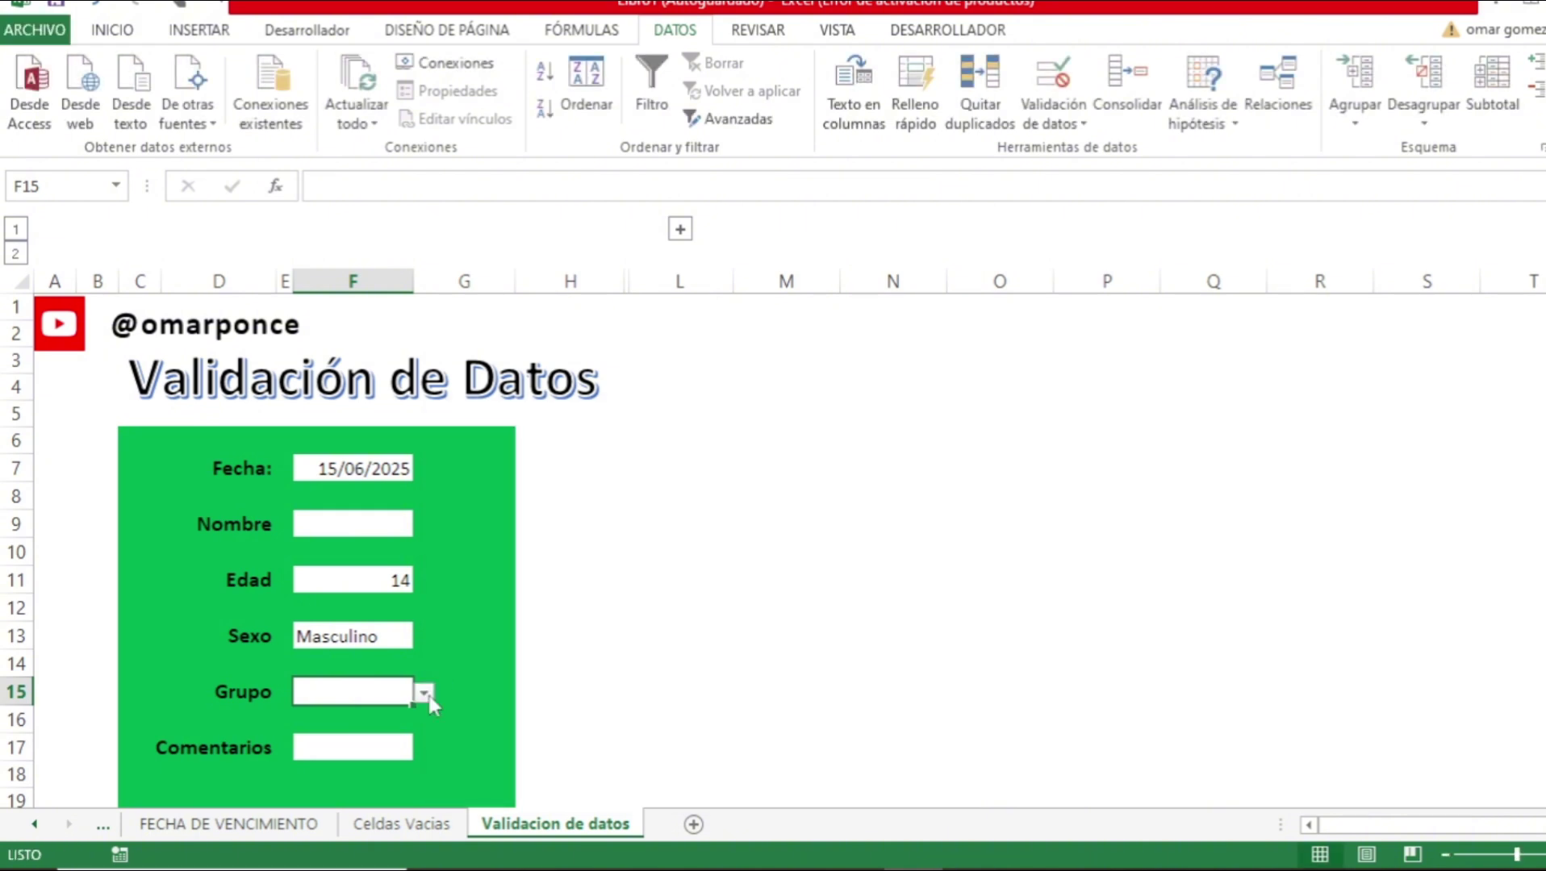
pyautogui.click(423, 692)
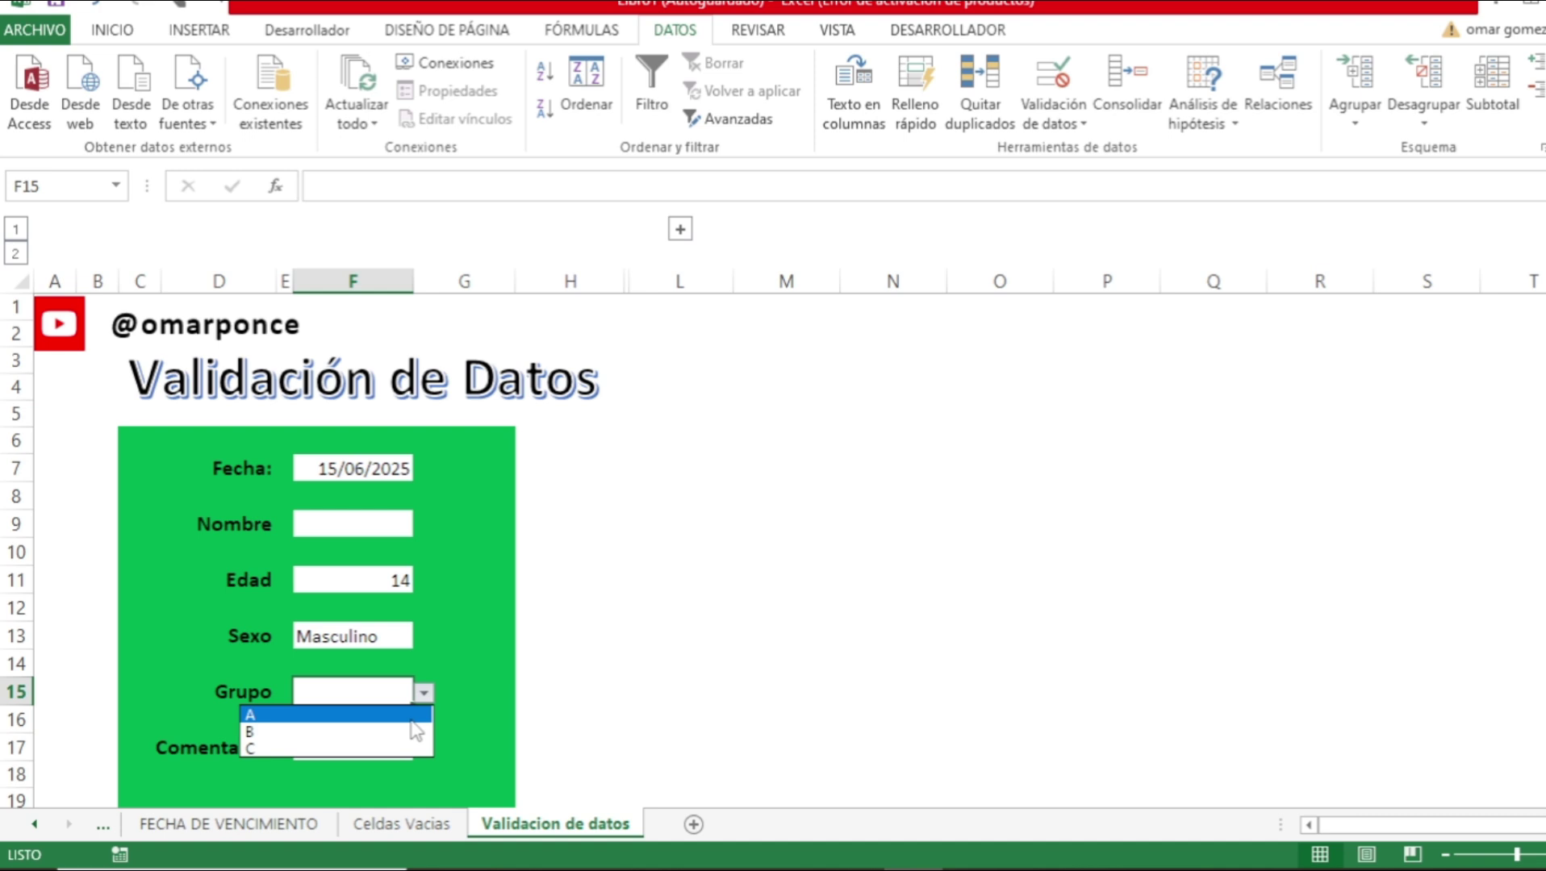
pyautogui.click(353, 732)
# Apply a text length (Longitud del texto) rule between 1 and 10 to the Comentarios cell F17, and enter "Perfecto" in it.
pyautogui.click(355, 745)
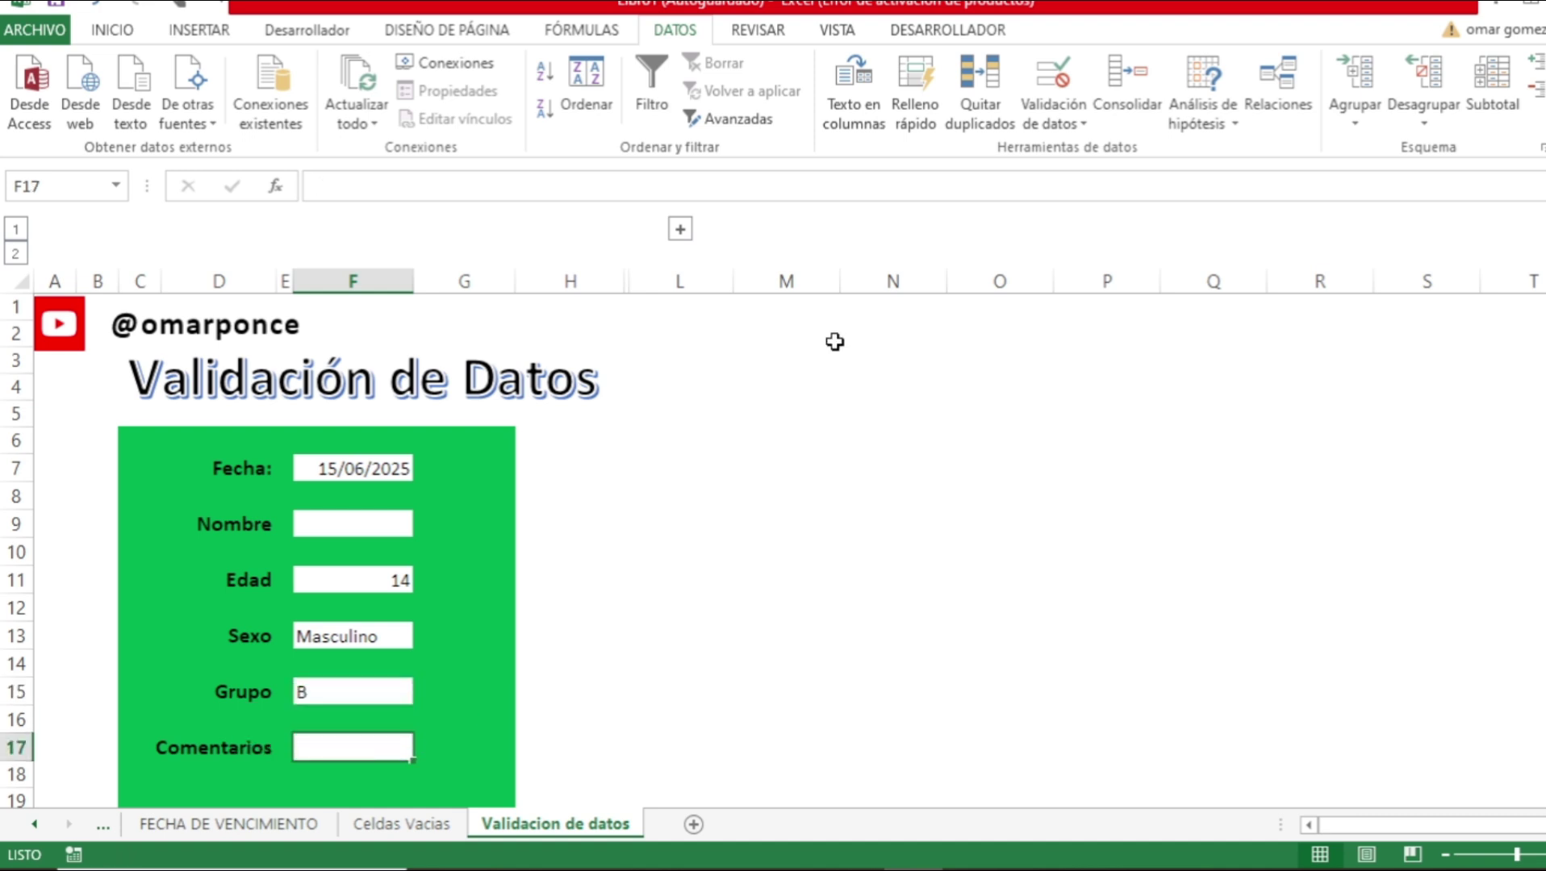
pyautogui.click(1073, 125)
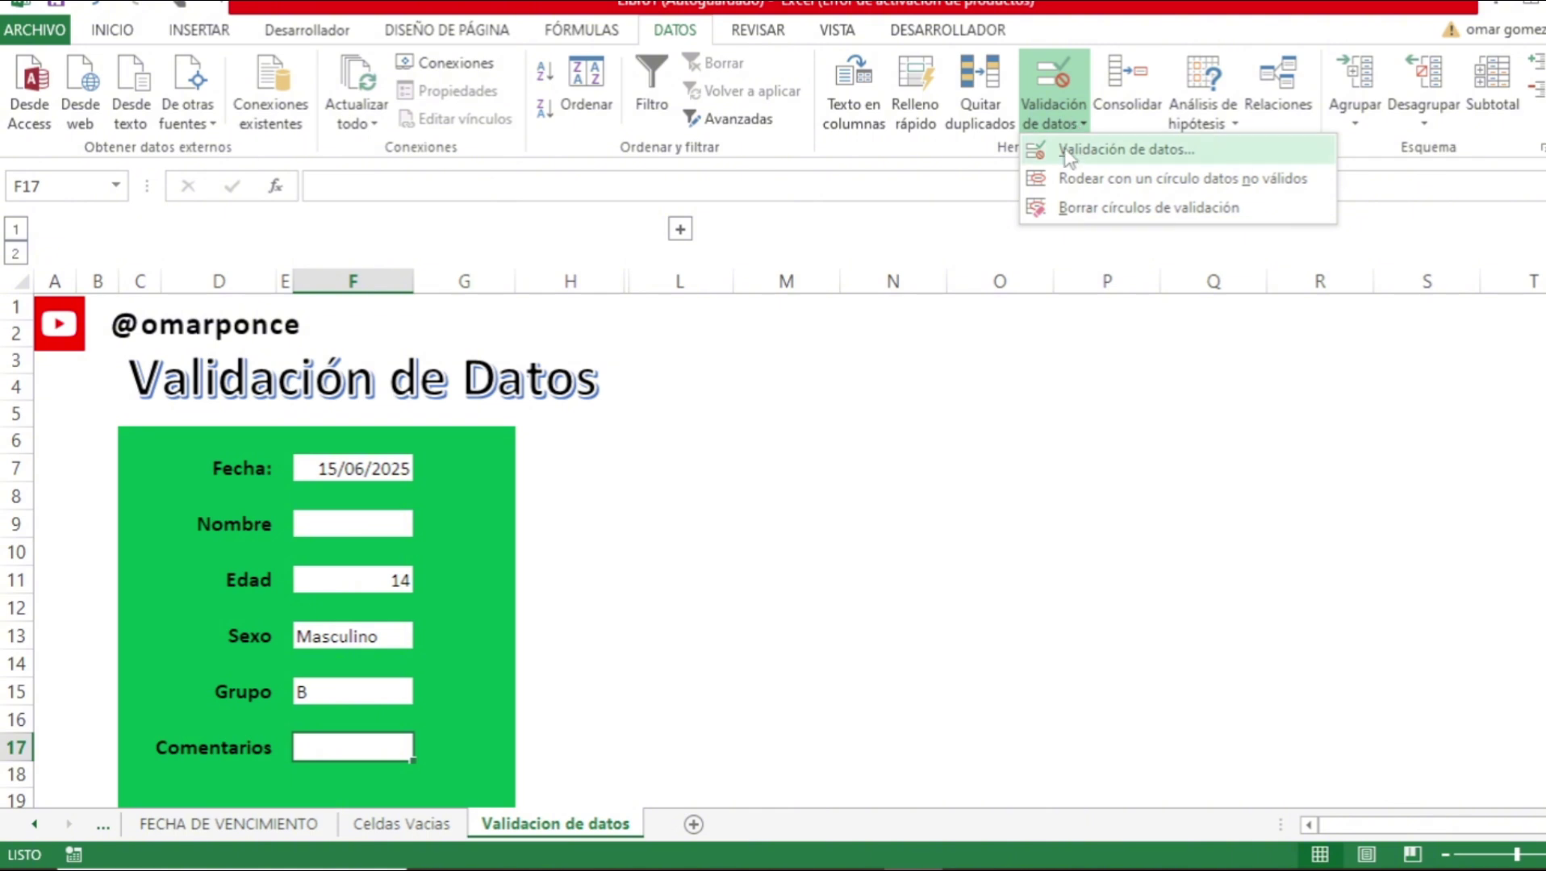
pyautogui.click(1069, 152)
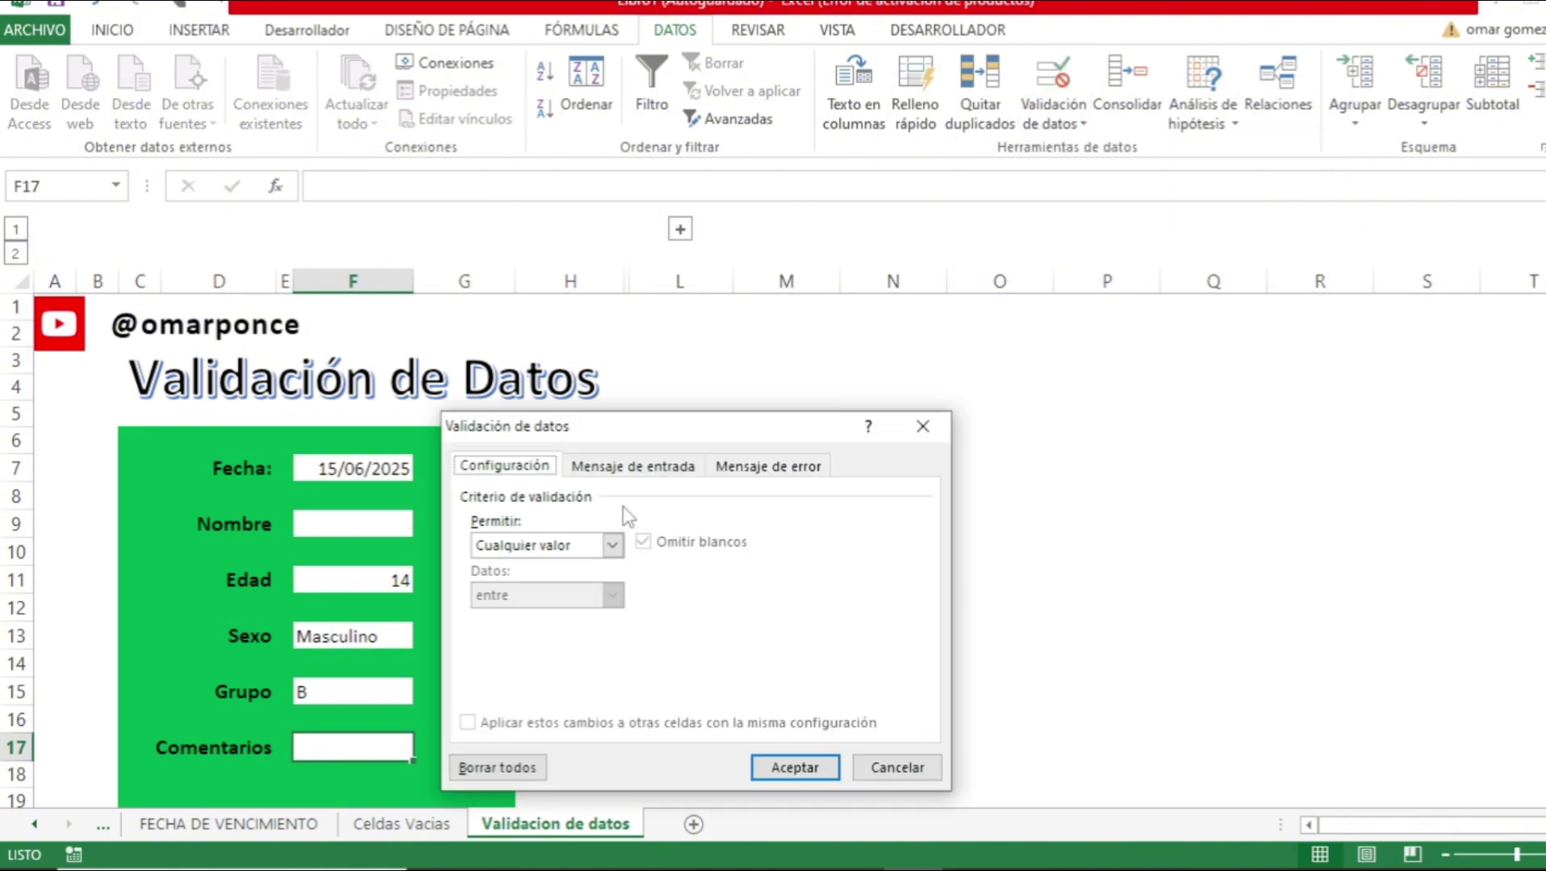
pyautogui.click(614, 545)
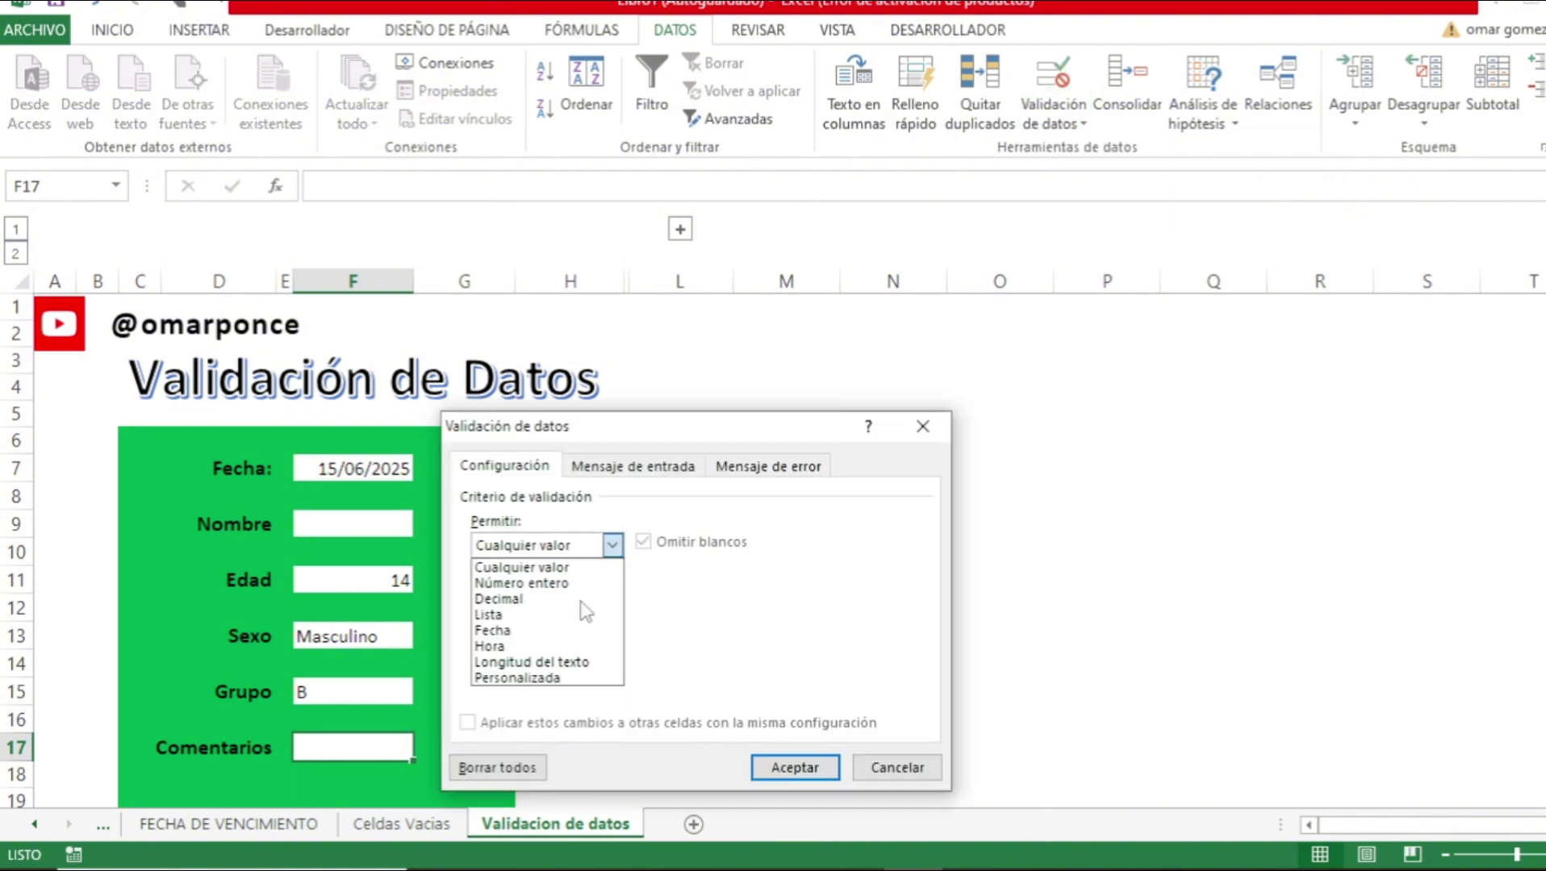
pyautogui.click(574, 663)
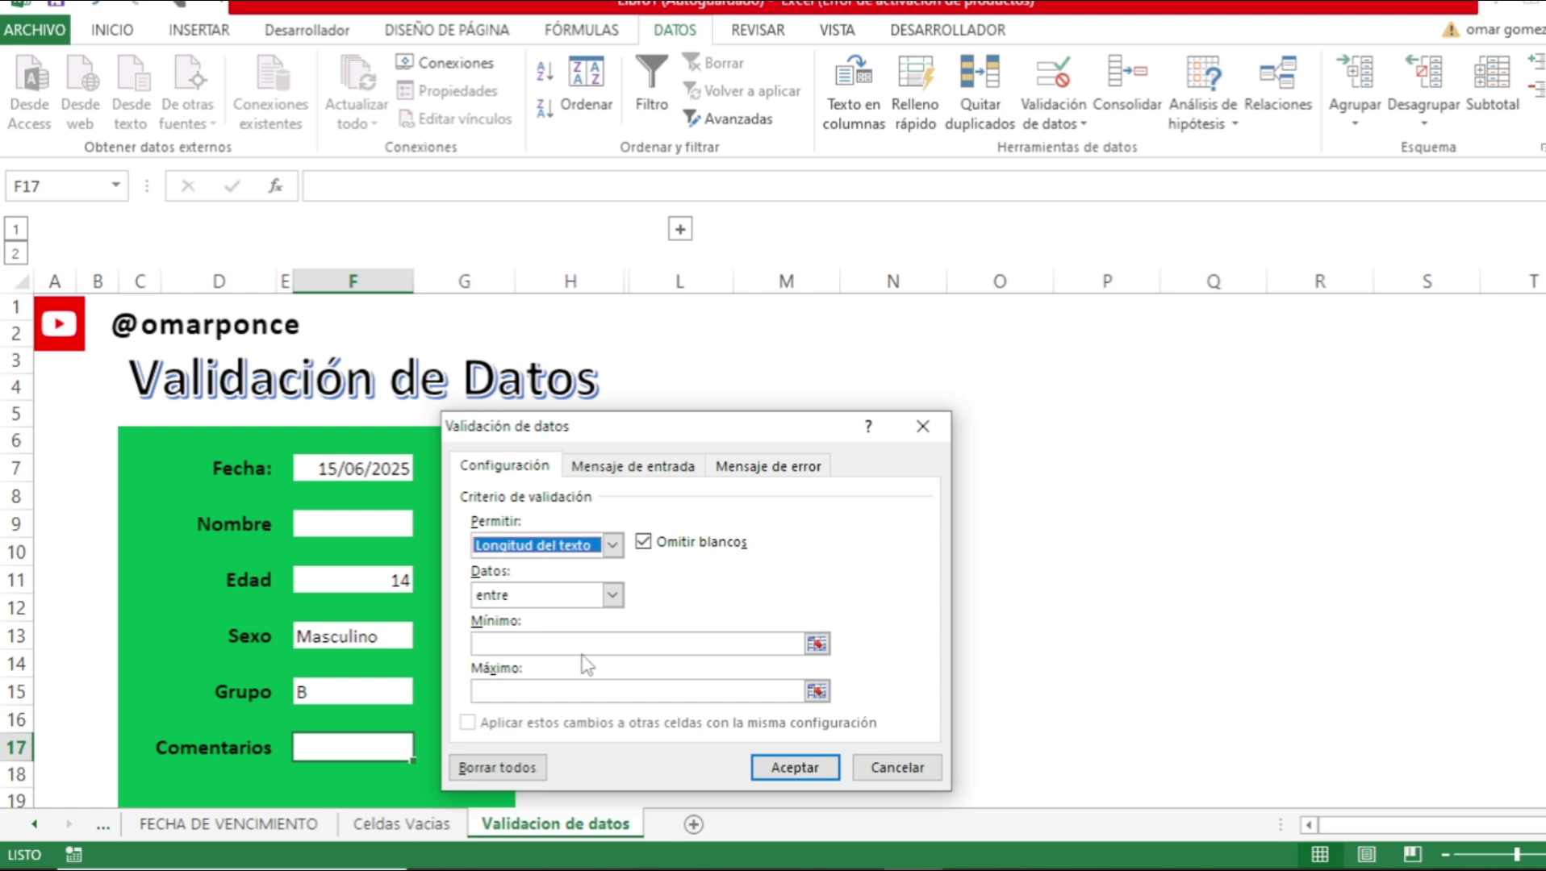
pyautogui.click(603, 648)
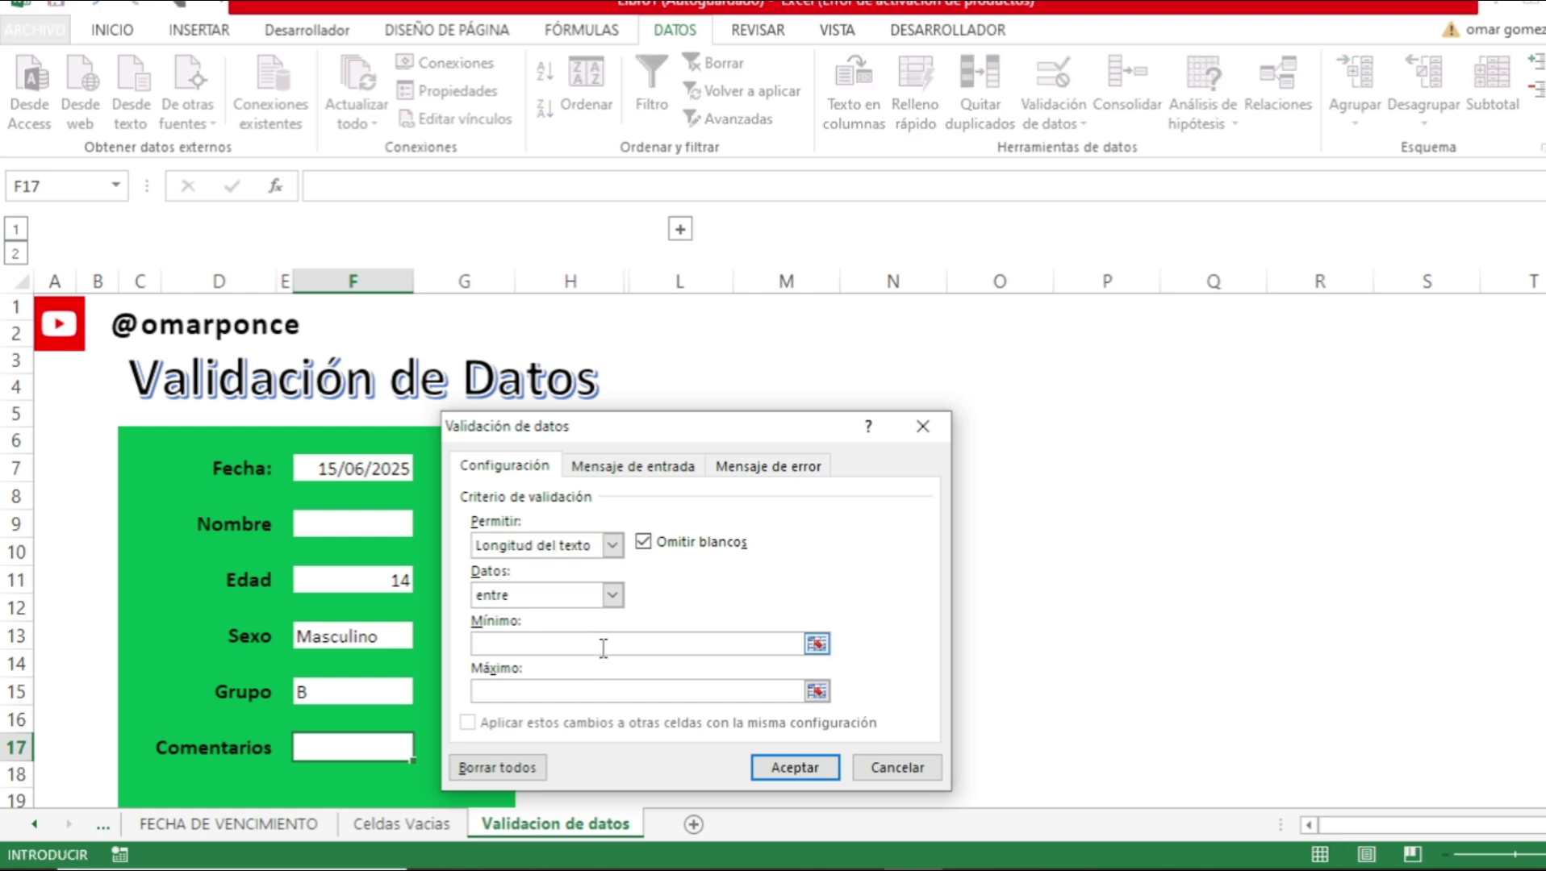
pyautogui.write('1')
pyautogui.click(578, 686)
pyautogui.write('10')
pyautogui.click(778, 762)
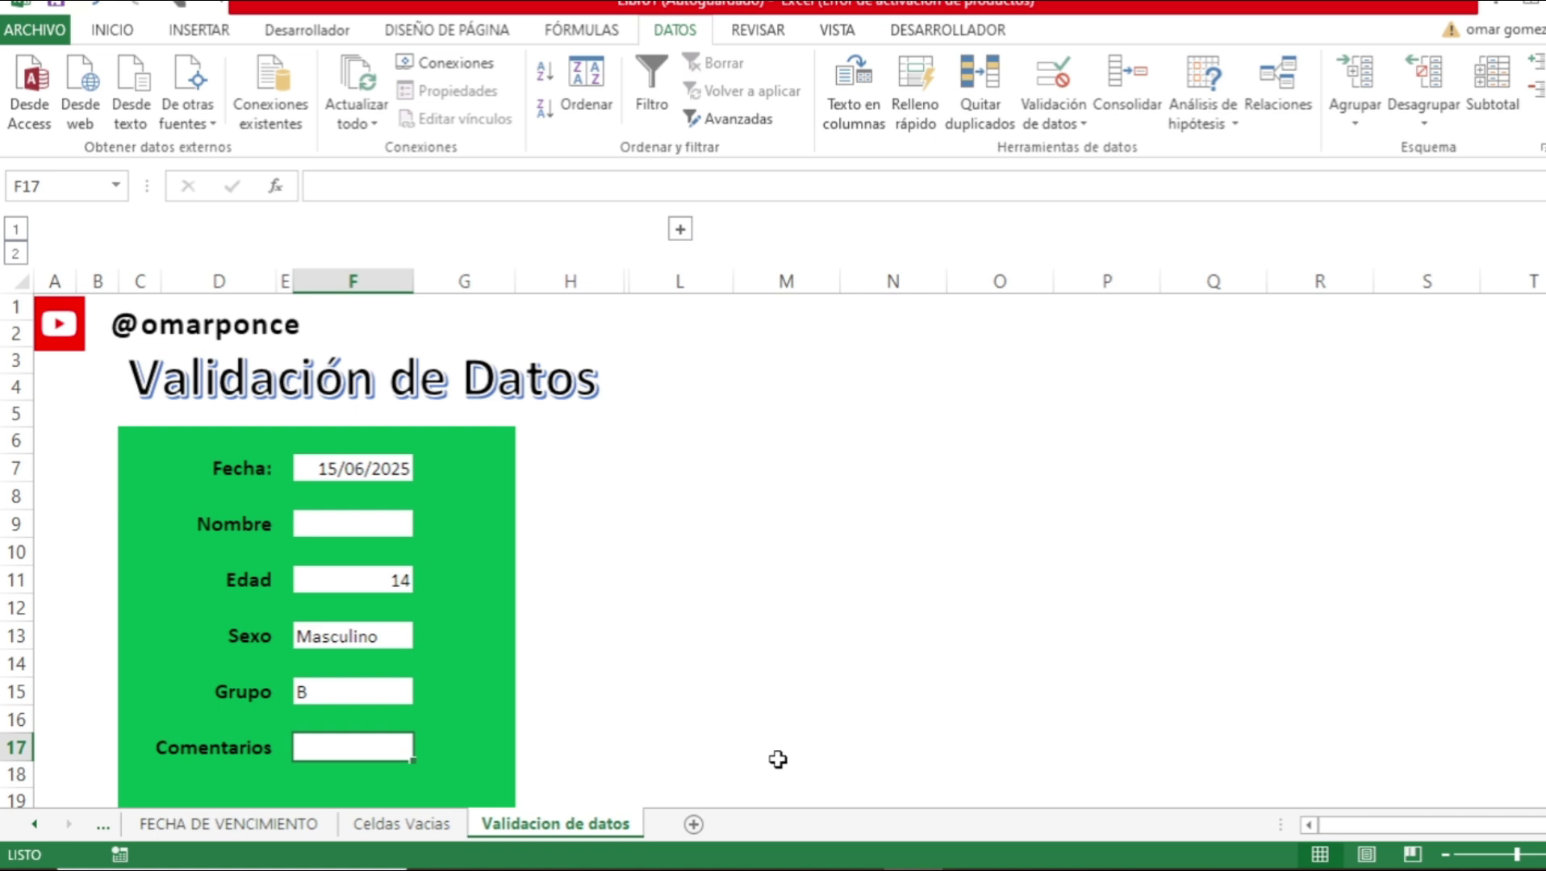
pyautogui.write('Perfecto')
pyautogui.press('Return')
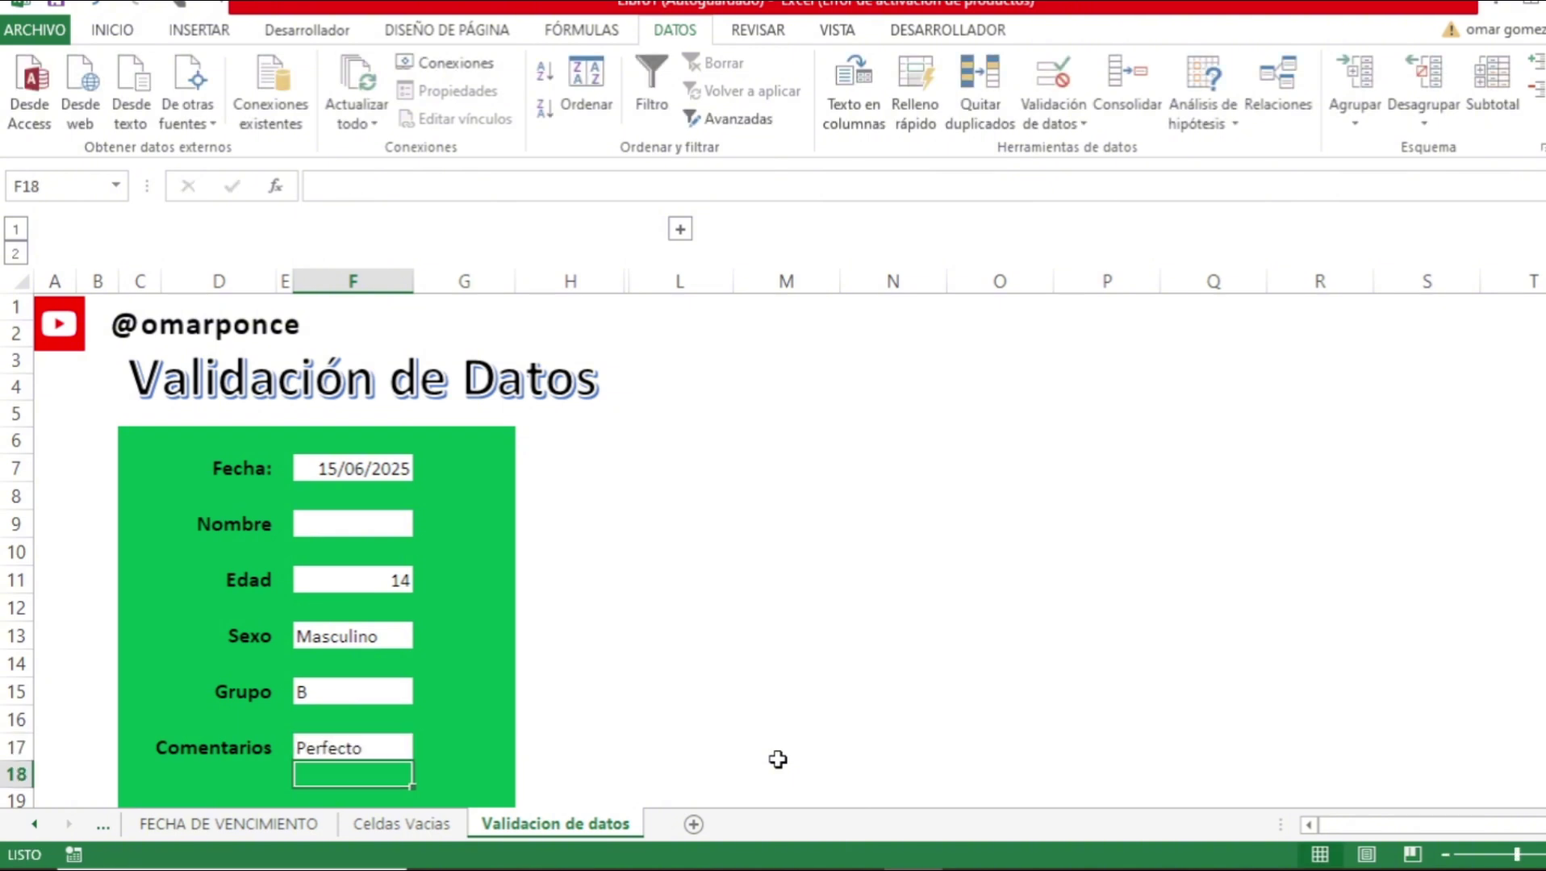
# Test the Comentarios rule by trying to extend the entry in F17 to "Perfecto excelente", and cancel the change.
pyautogui.press('Up')
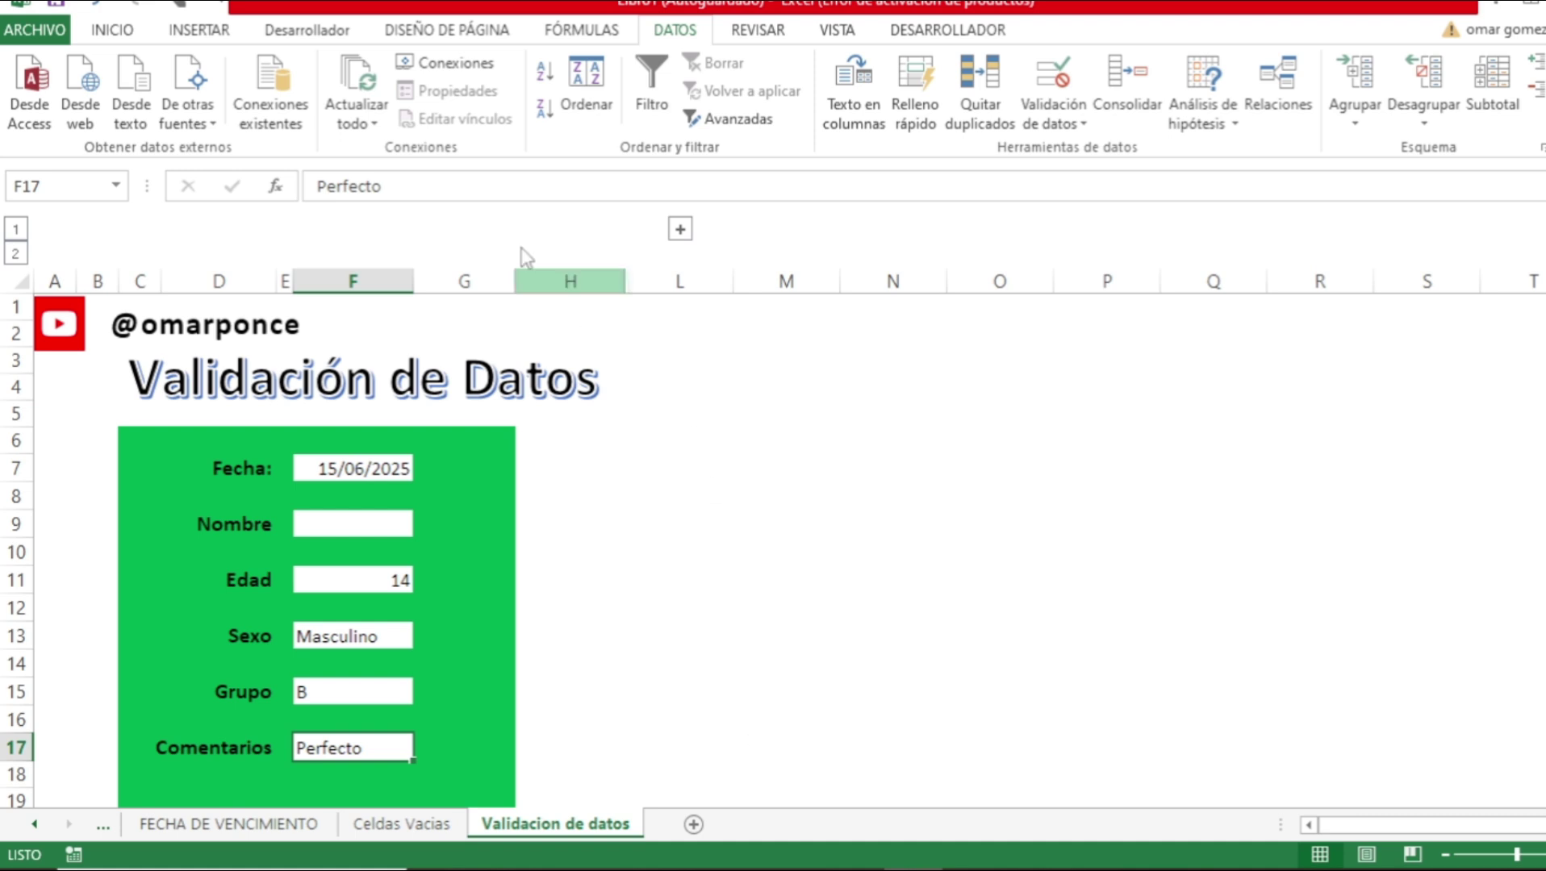
pyautogui.click(439, 186)
pyautogui.write('excelrn')
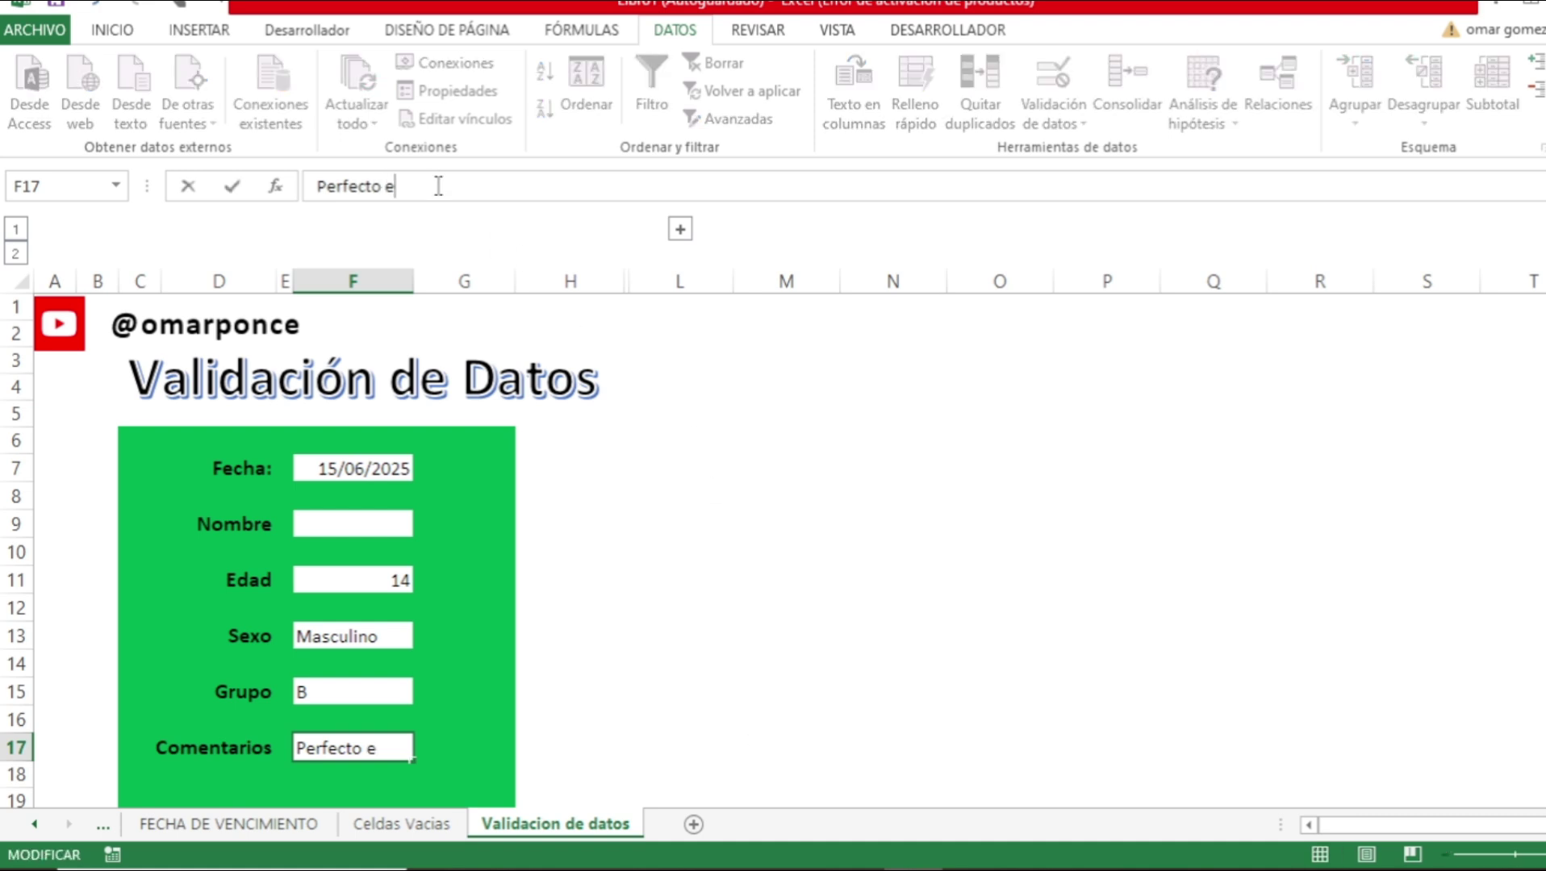
pyautogui.press('BackSpace')
pyautogui.press('BackSpace')
pyautogui.write('ente')
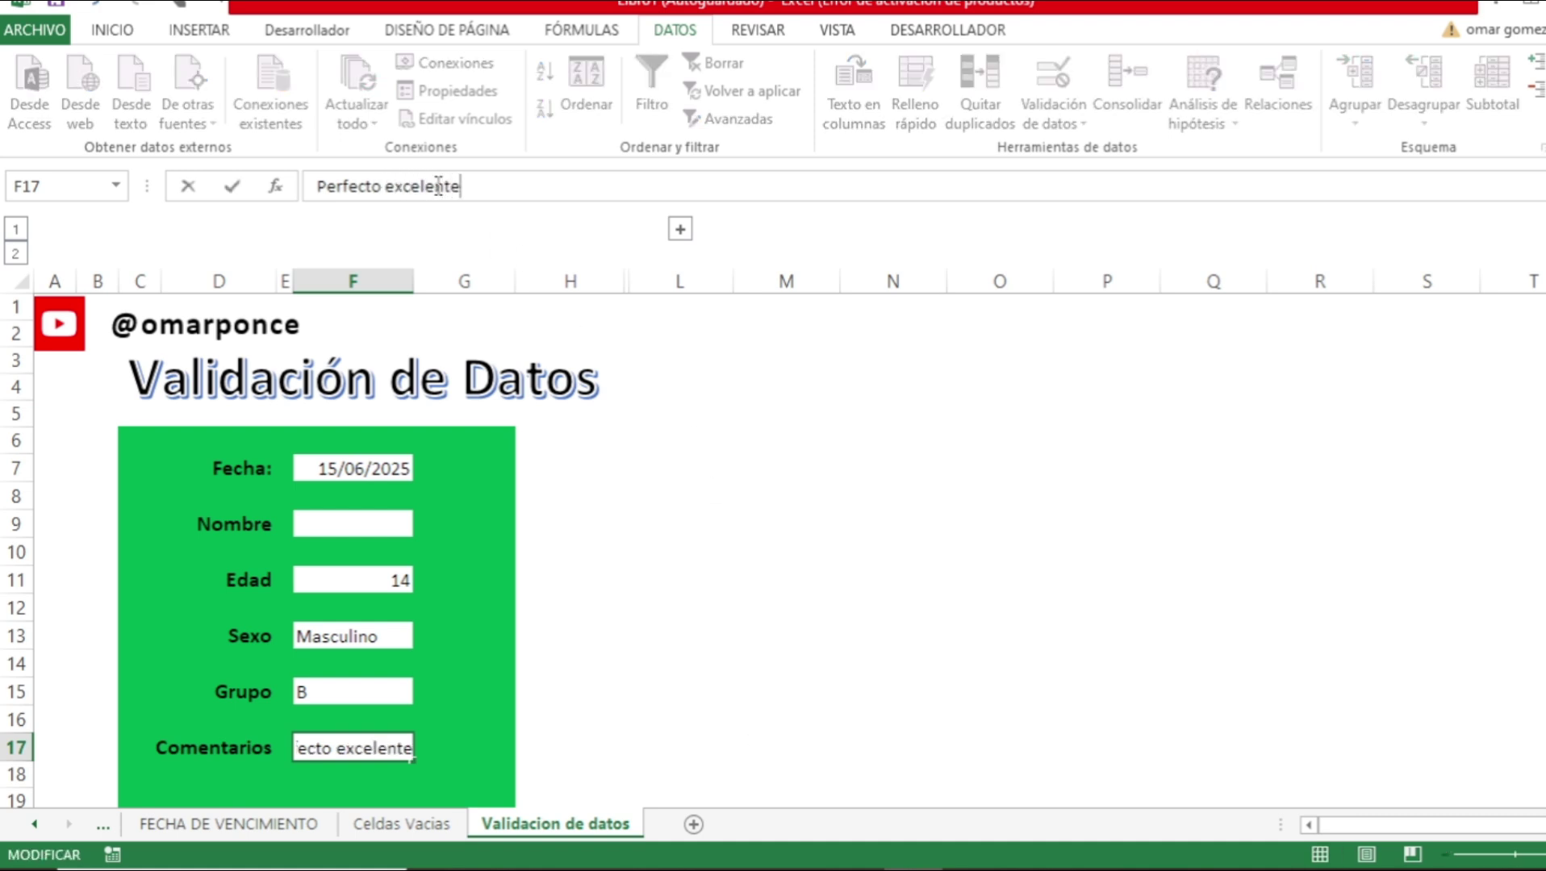
pyautogui.press('Return')
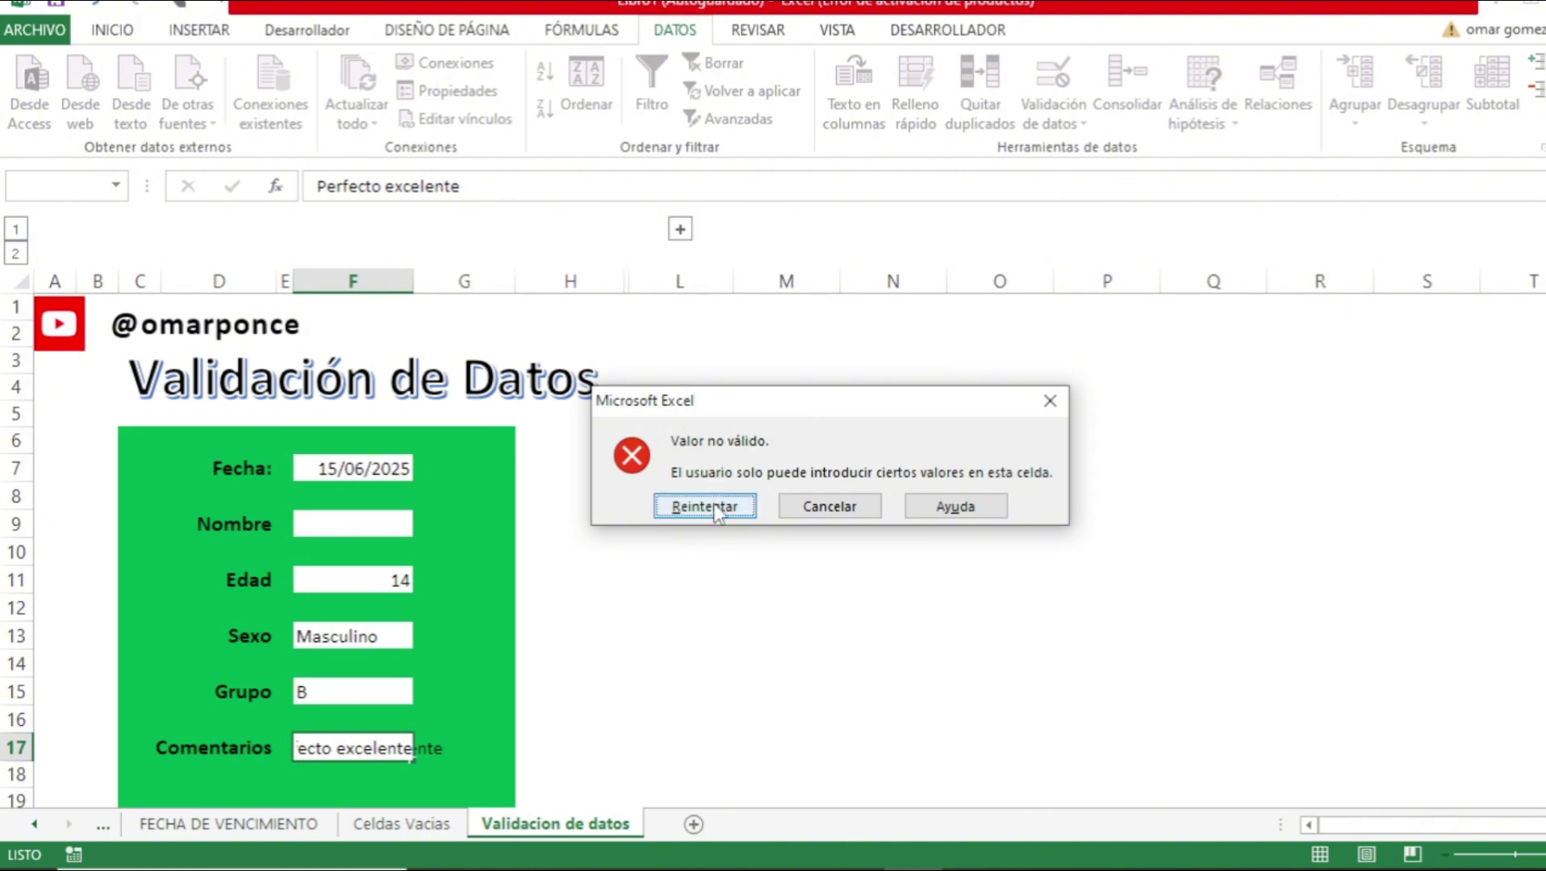
pyautogui.click(1050, 402)
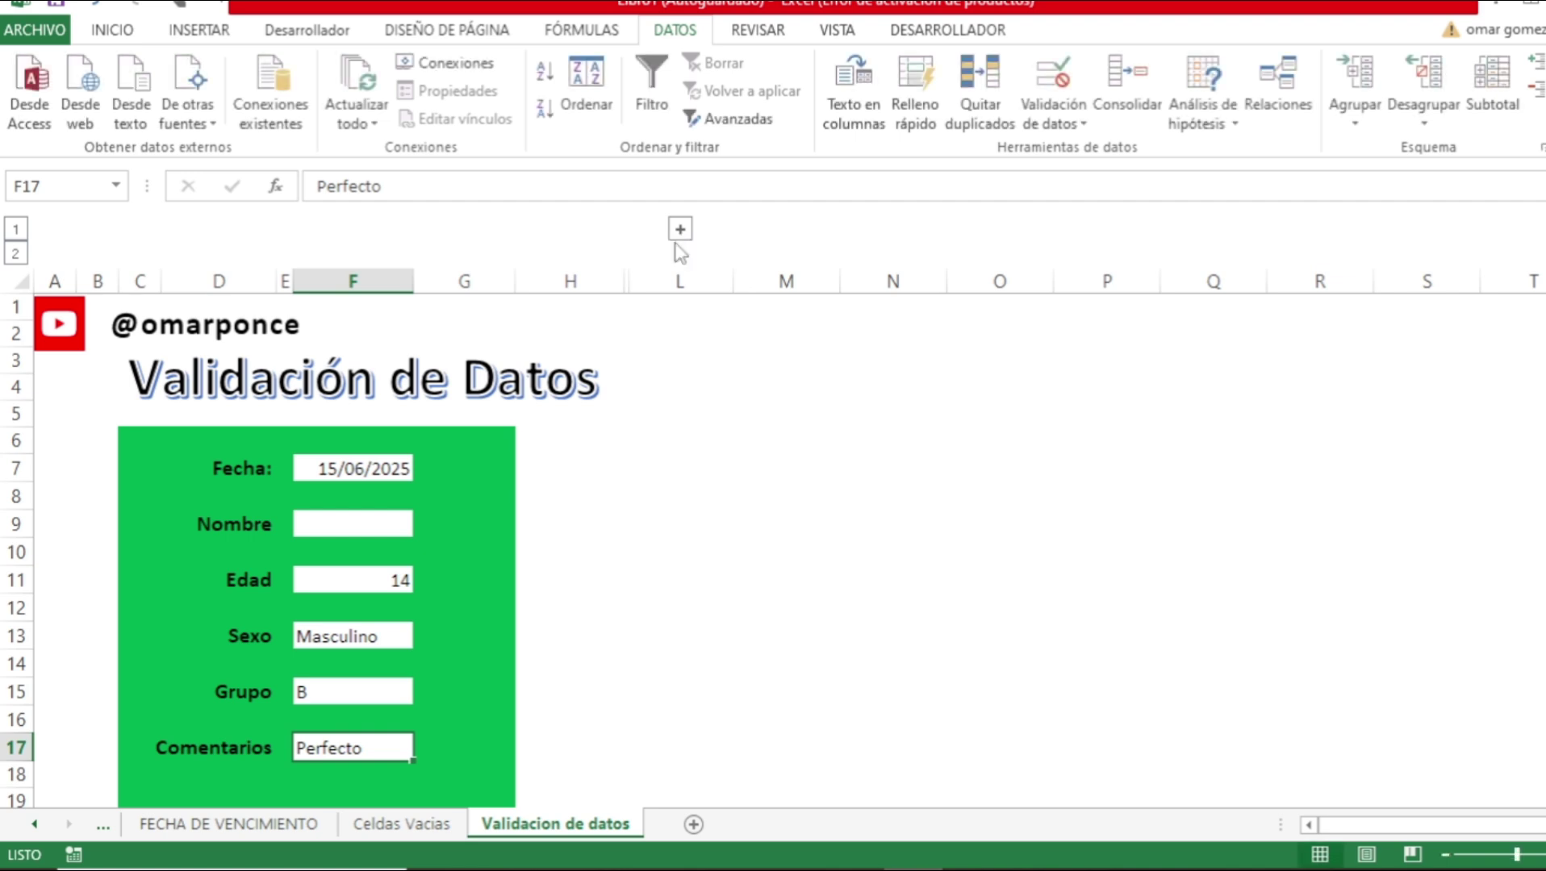
pyautogui.press('Down')
pyautogui.press('Up')
pyautogui.press('Up')
pyautogui.press('Up')
pyautogui.press('Up')
pyautogui.press('Up')
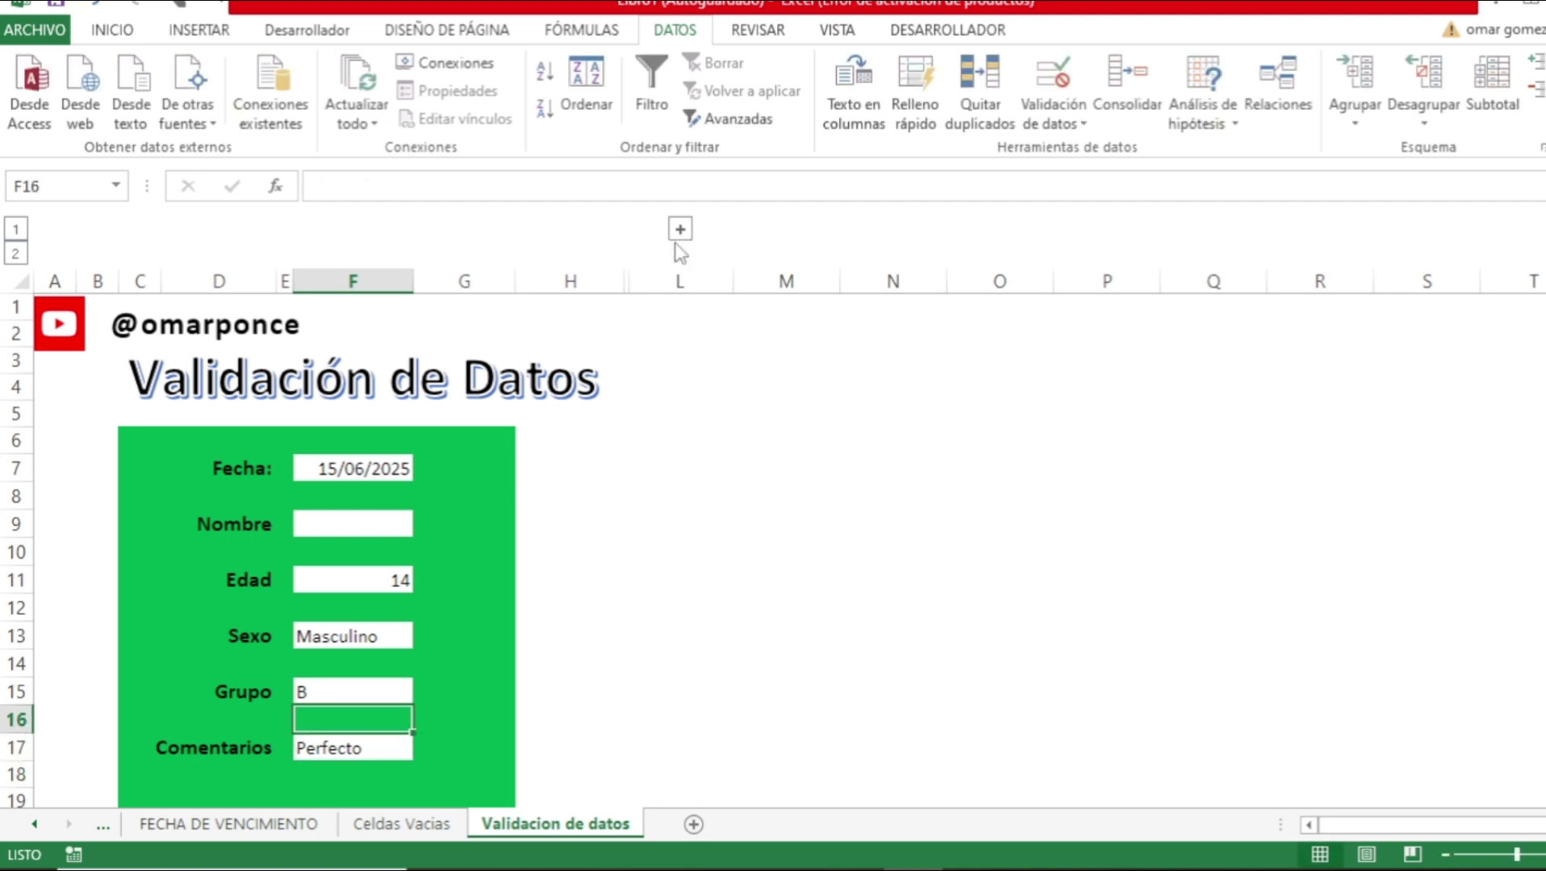
pyautogui.press('Up')
pyautogui.press('Up')
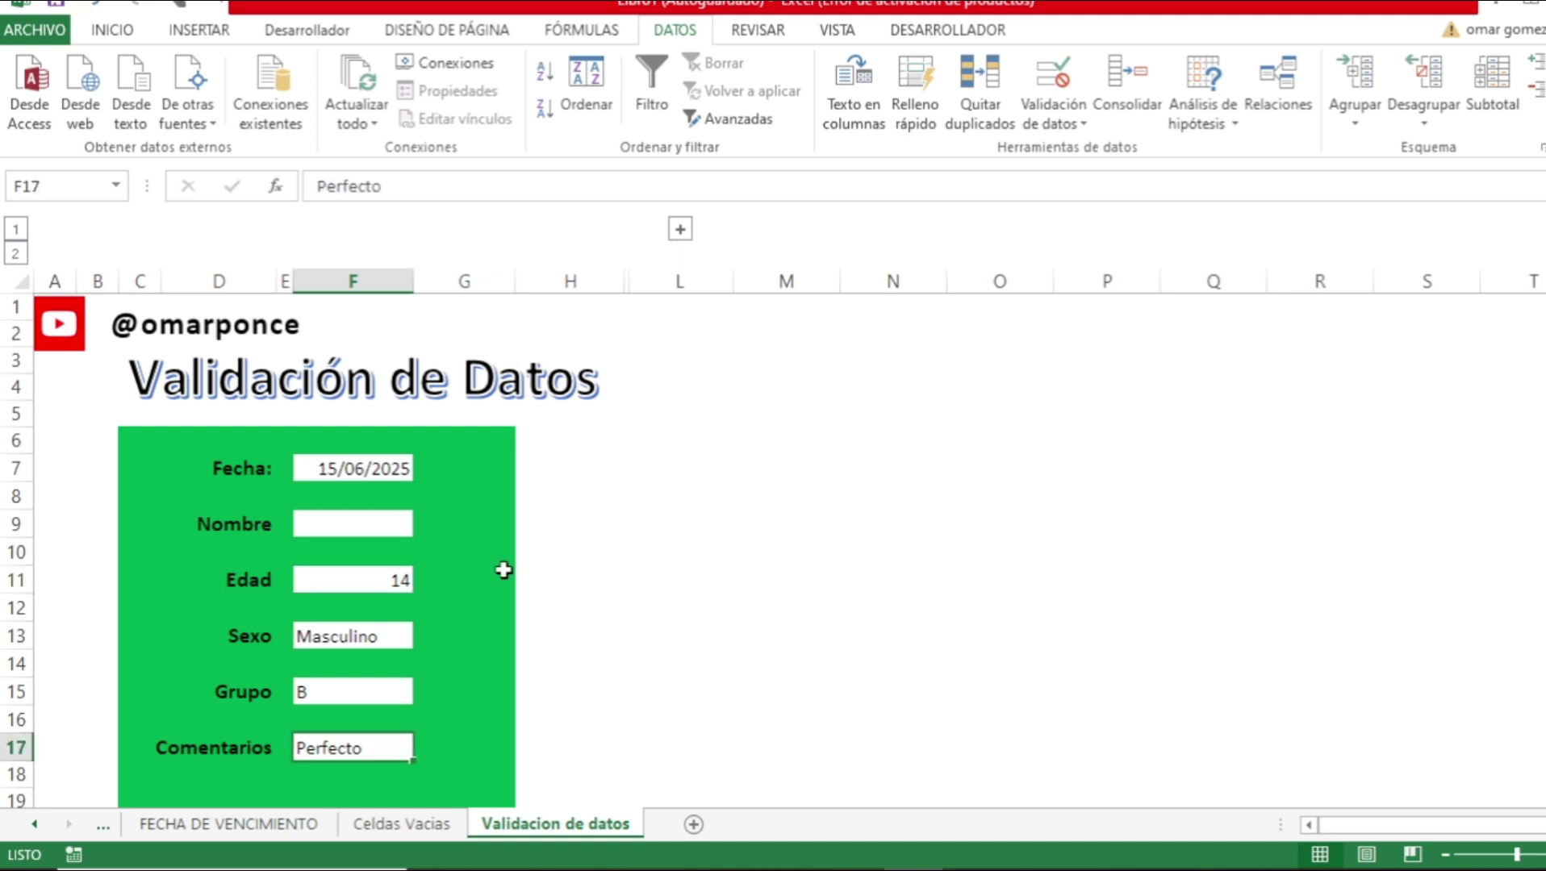
# Remove the validation rules from the Edad to Comentarios cells, F11:F17, resetting them to allow any value (Cualquier valor).
pyautogui.press('Up')
pyautogui.press('Up')
pyautogui.press('Up')
pyautogui.press('Up')
pyautogui.press('Up')
pyautogui.press('Up')
pyautogui.press('Up')
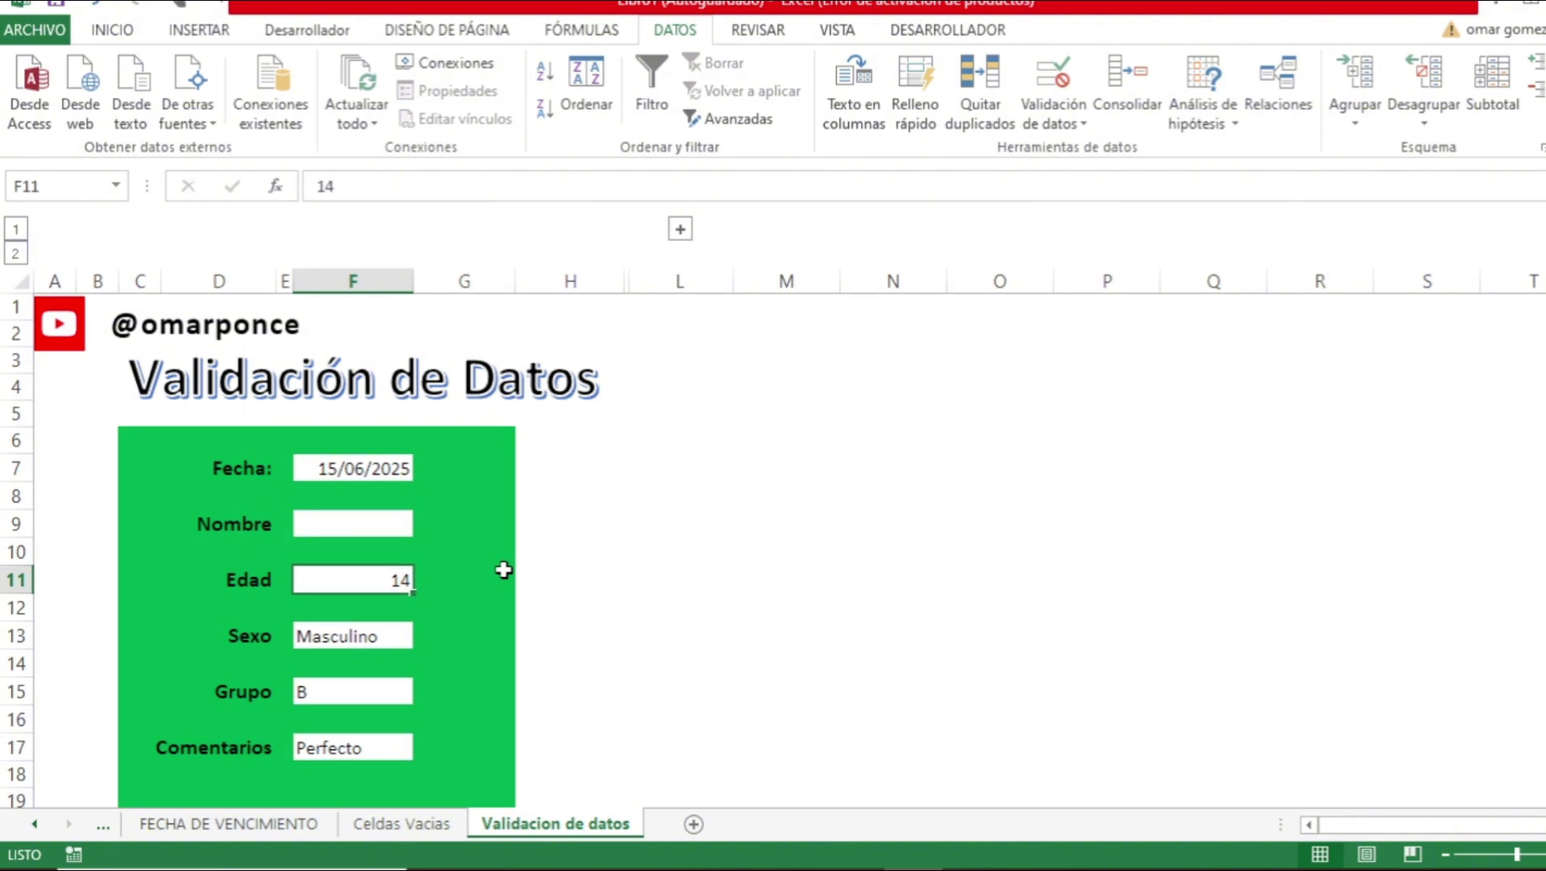
pyautogui.press('Down')
pyautogui.hotkey('shift', 'Down')
pyautogui.hotkey('shift', 'Down')
pyautogui.hotkey('shift', 'Down')
pyautogui.hotkey('shift', 'Down')
pyautogui.hotkey('shift', 'Down')
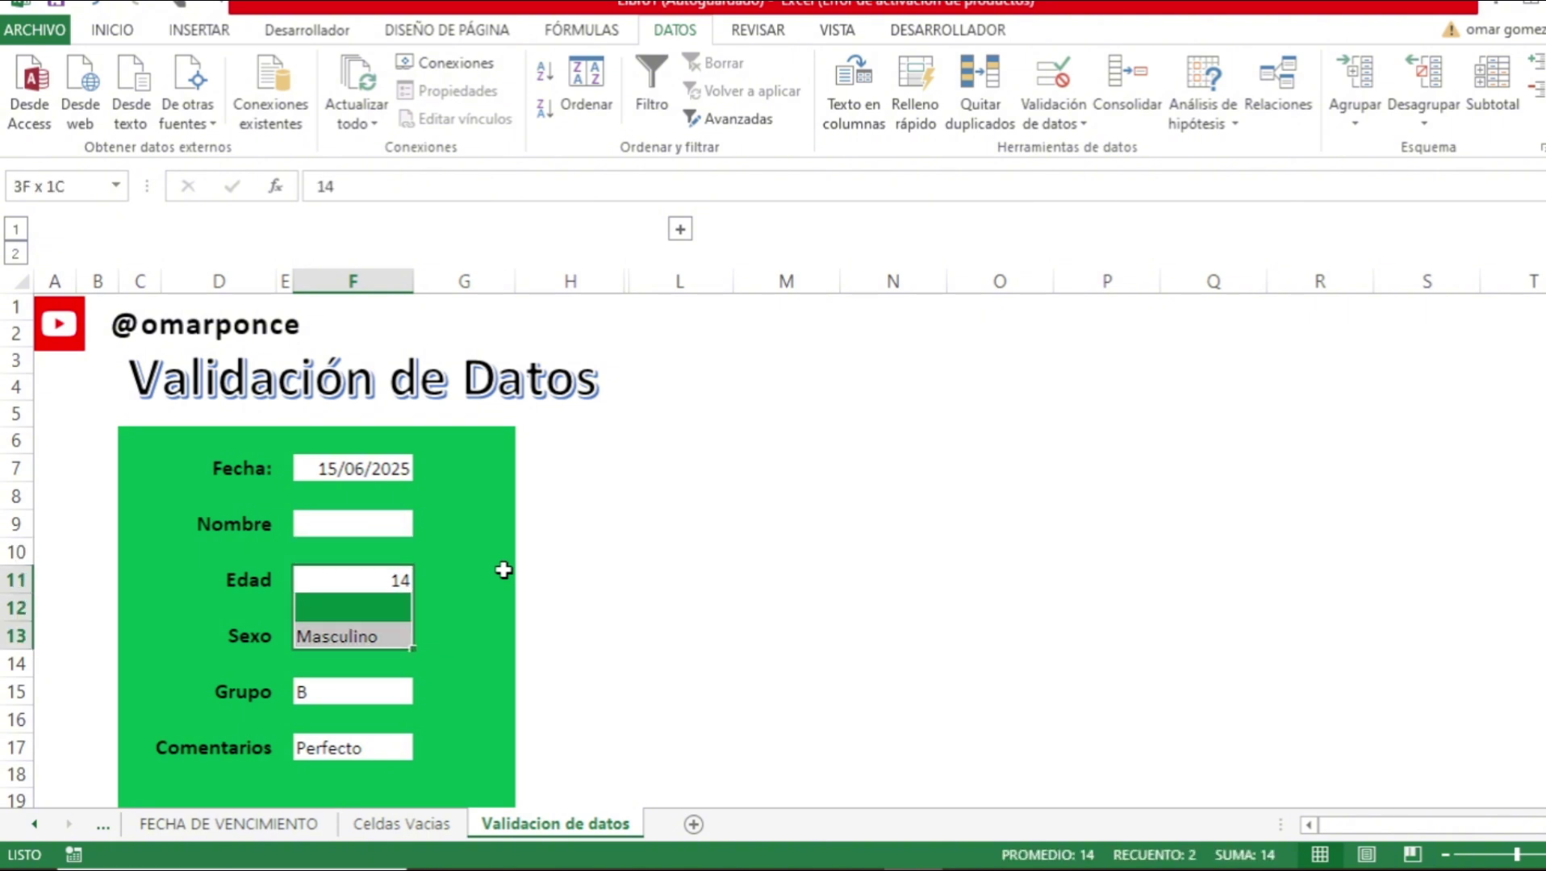
pyautogui.hotkey('shift', 'Down')
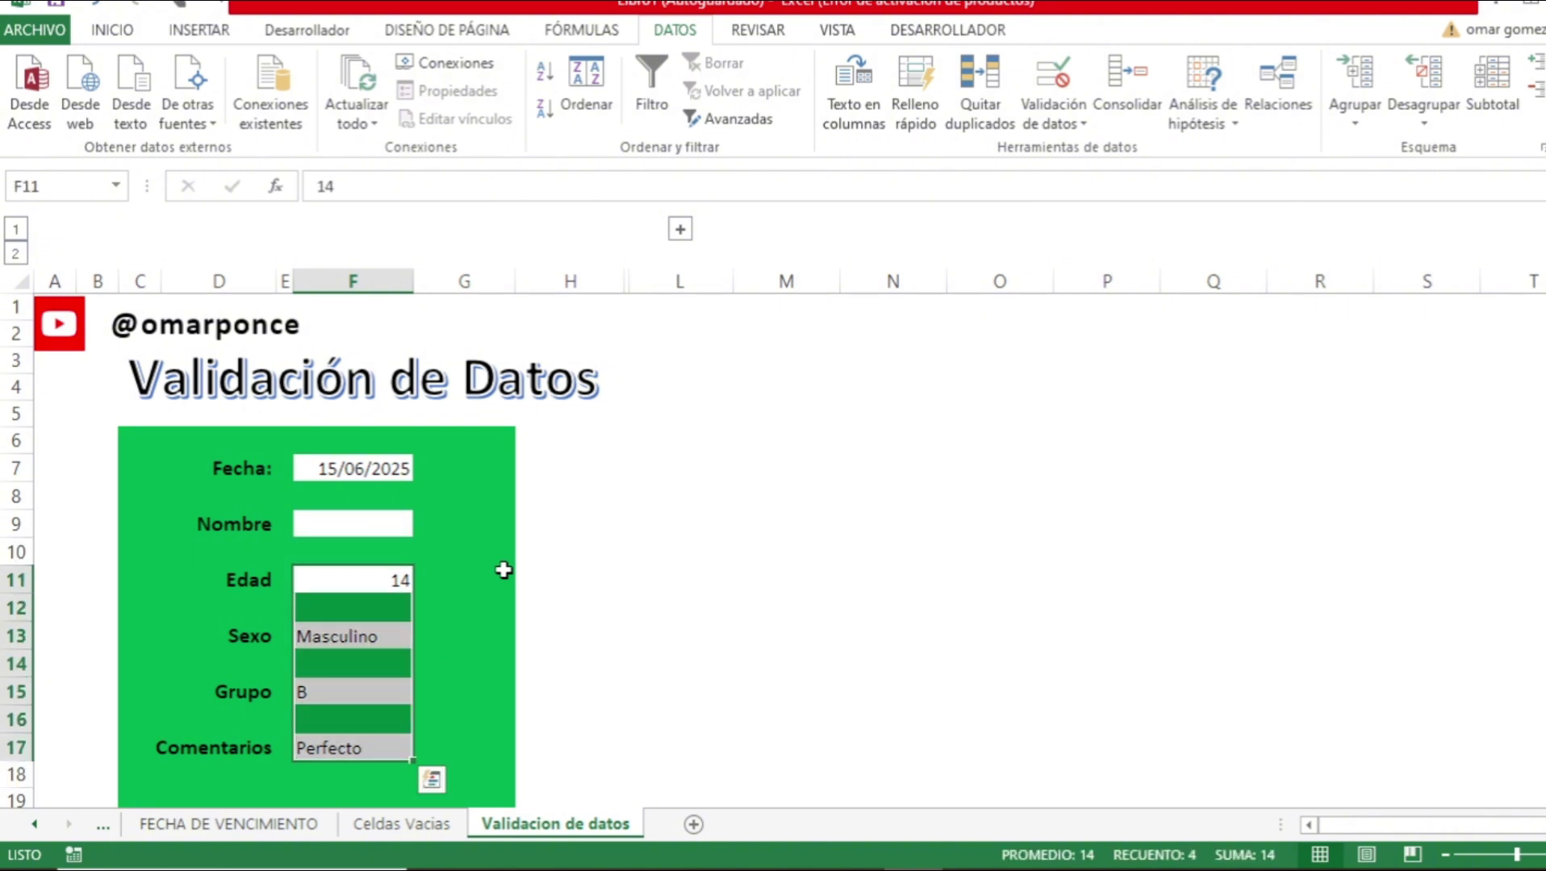
pyautogui.click(1078, 128)
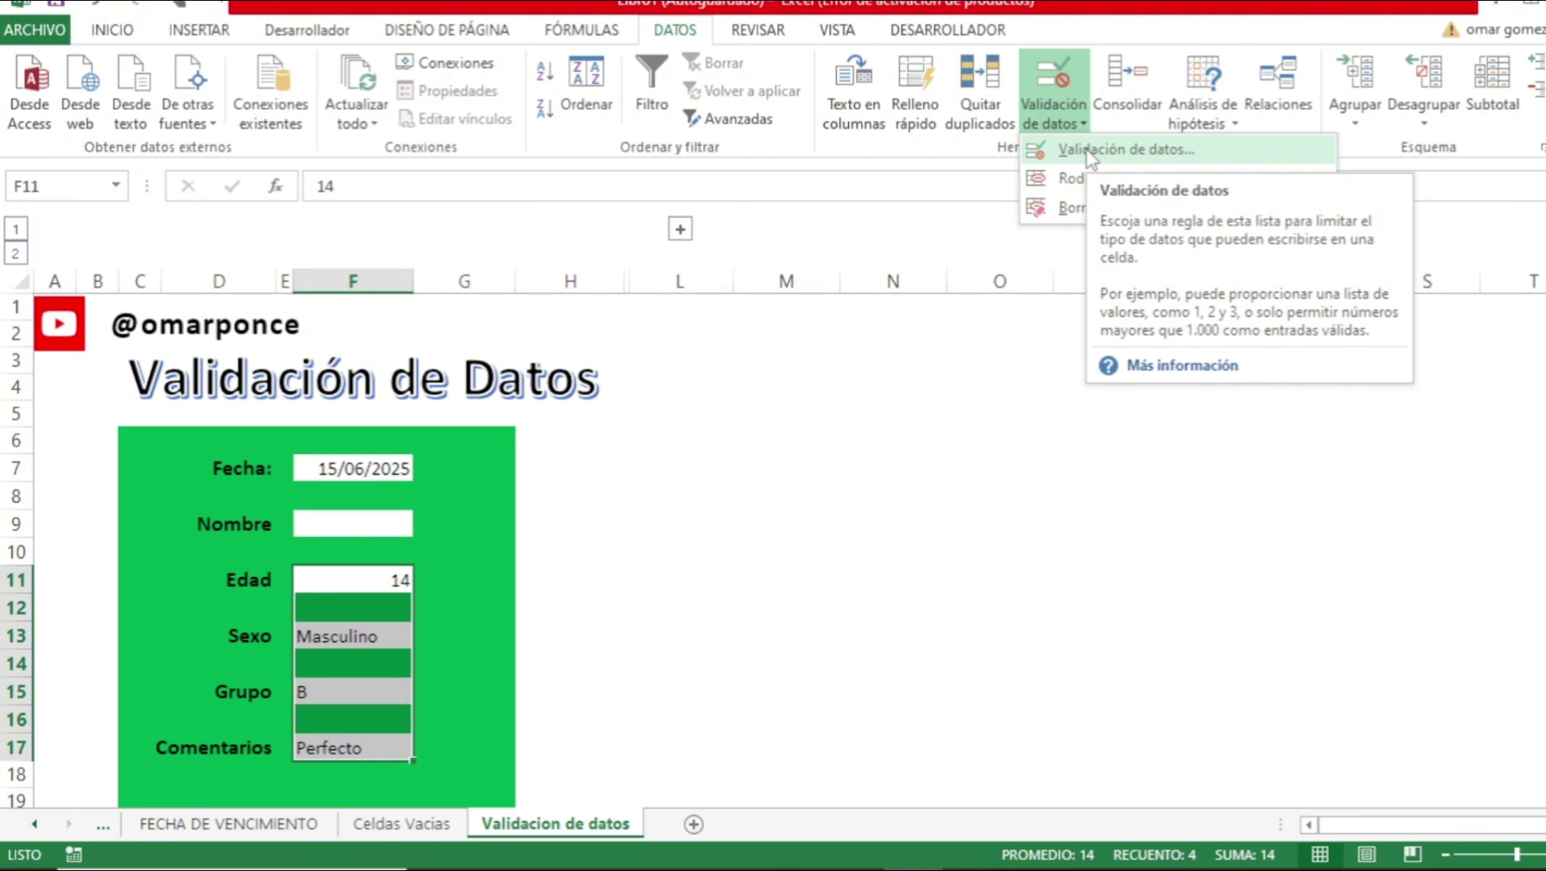
pyautogui.click(1089, 151)
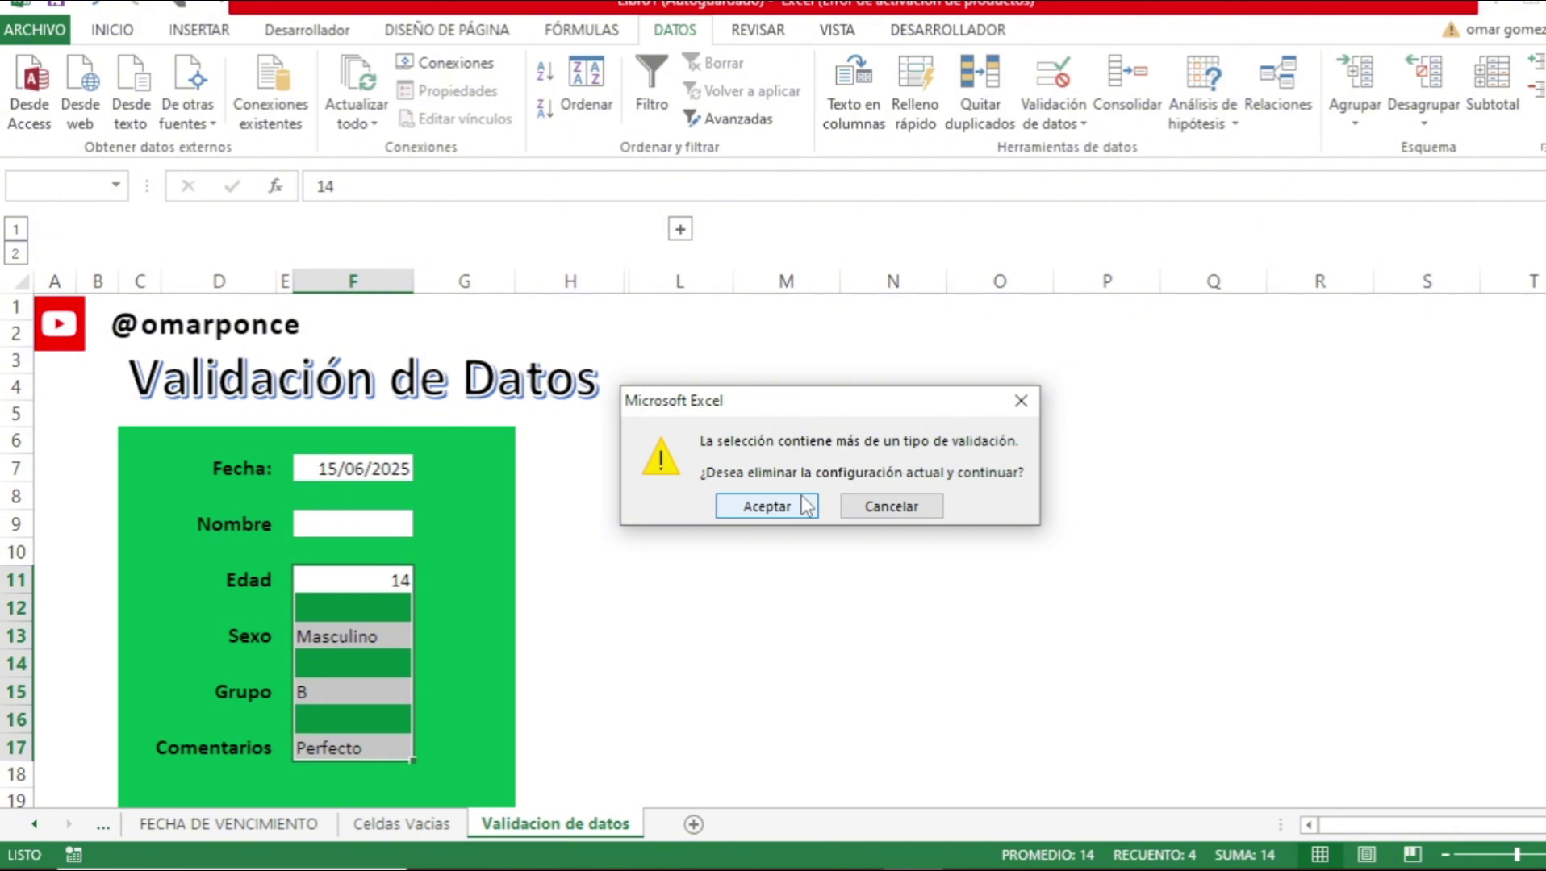
pyautogui.click(805, 506)
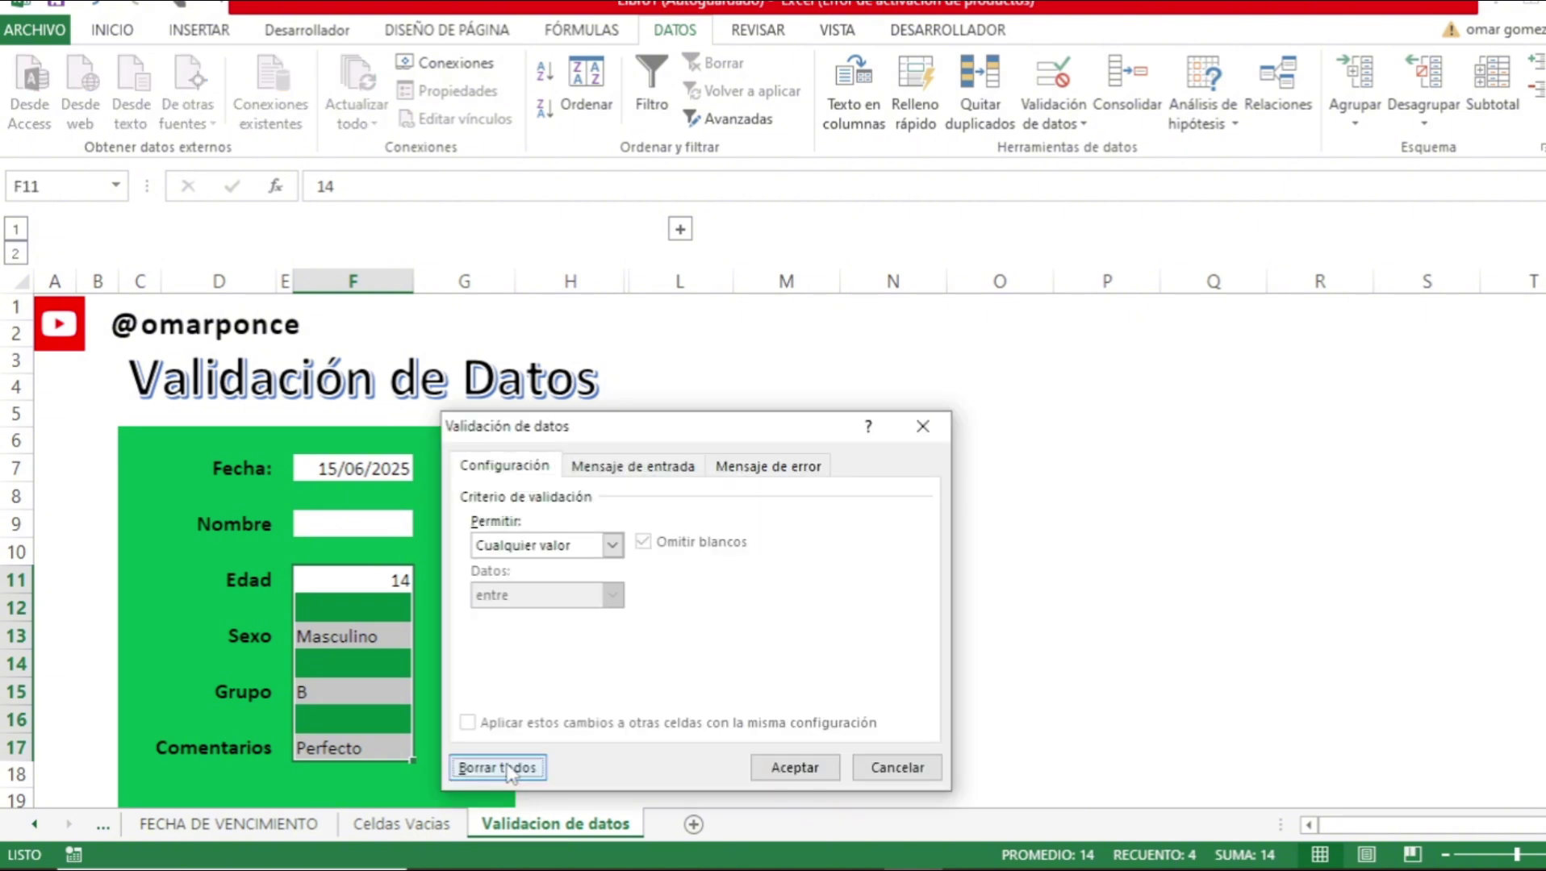
pyautogui.click(783, 765)
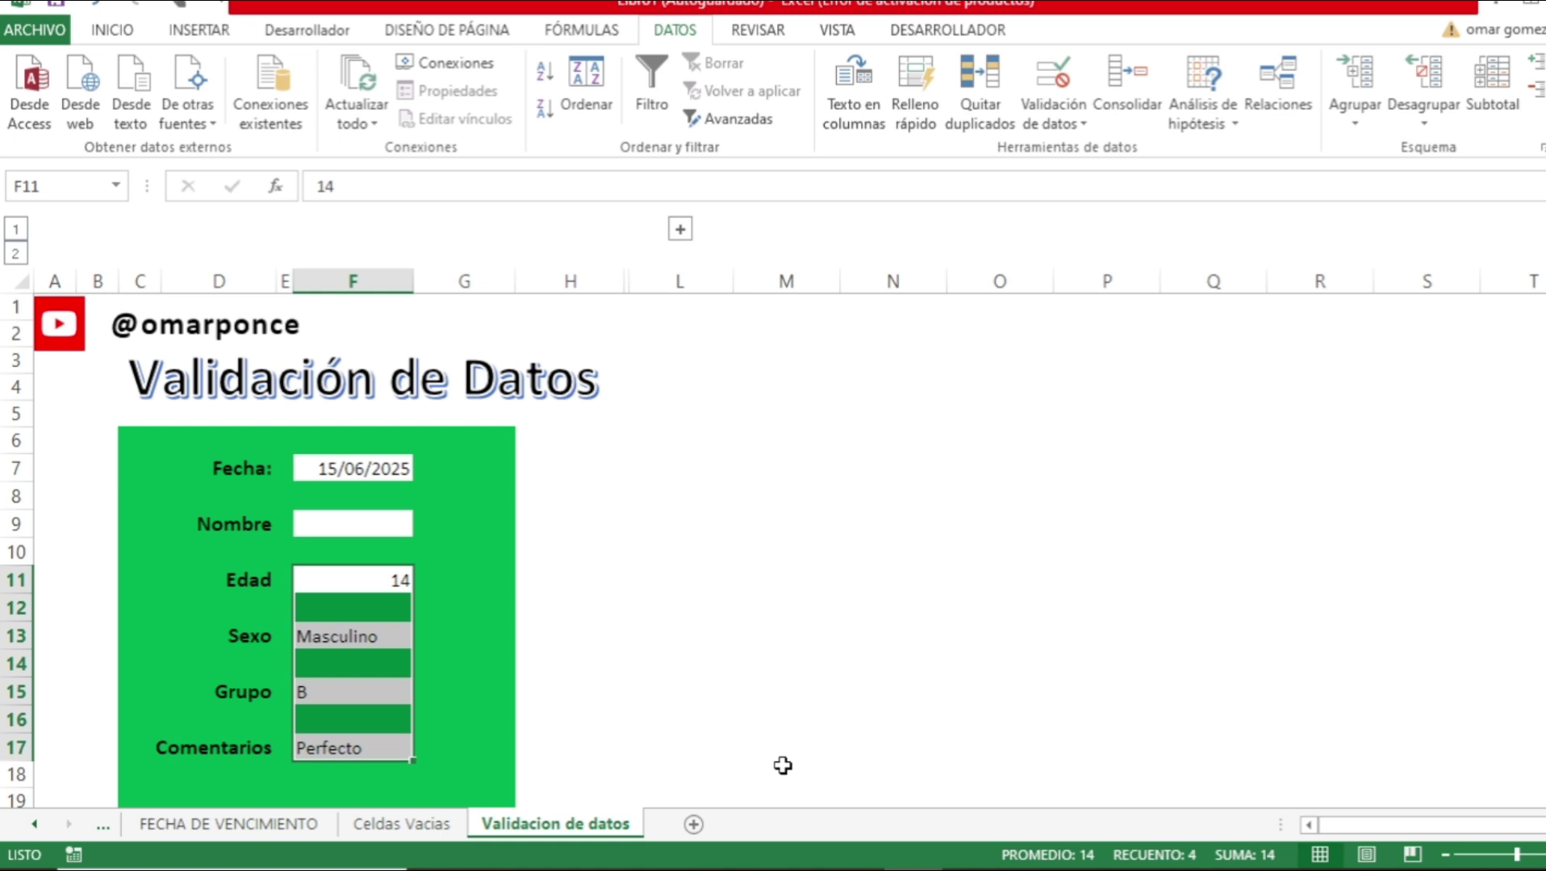
# Clear the entries in the Edad, Sexo, Grupo and Comentarios cells, F11:F17.
pyautogui.press('Delete')
pyautogui.press('Down')
pyautogui.press('Down')
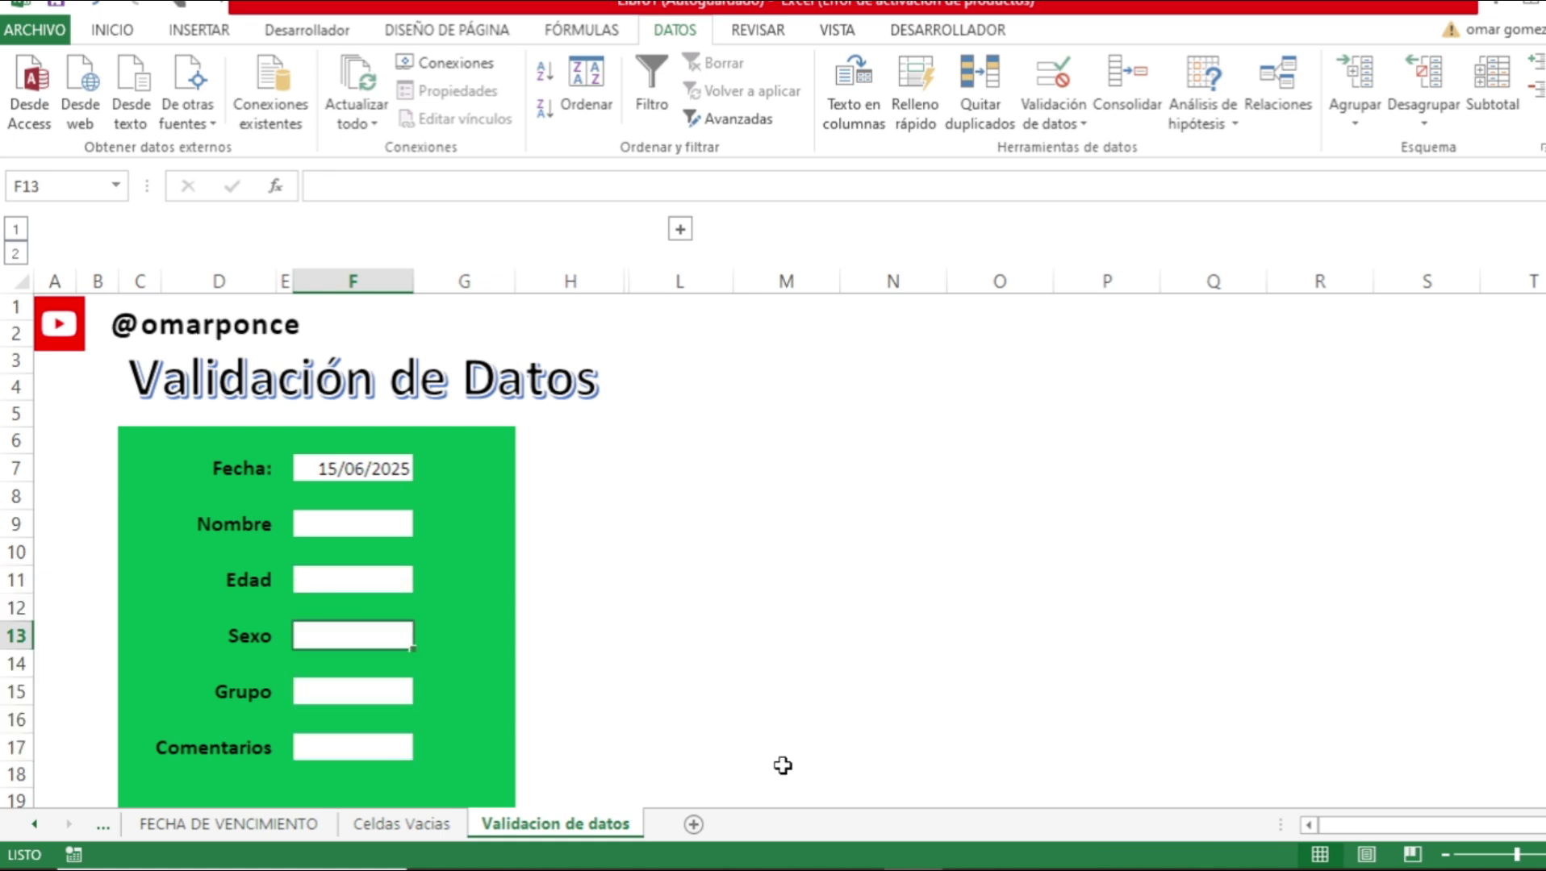
pyautogui.press('Down')
# Test that the Edad cell F11 is unrestricted by entering 1188, and delete the entry.
pyautogui.press('Up')
pyautogui.press('Up')
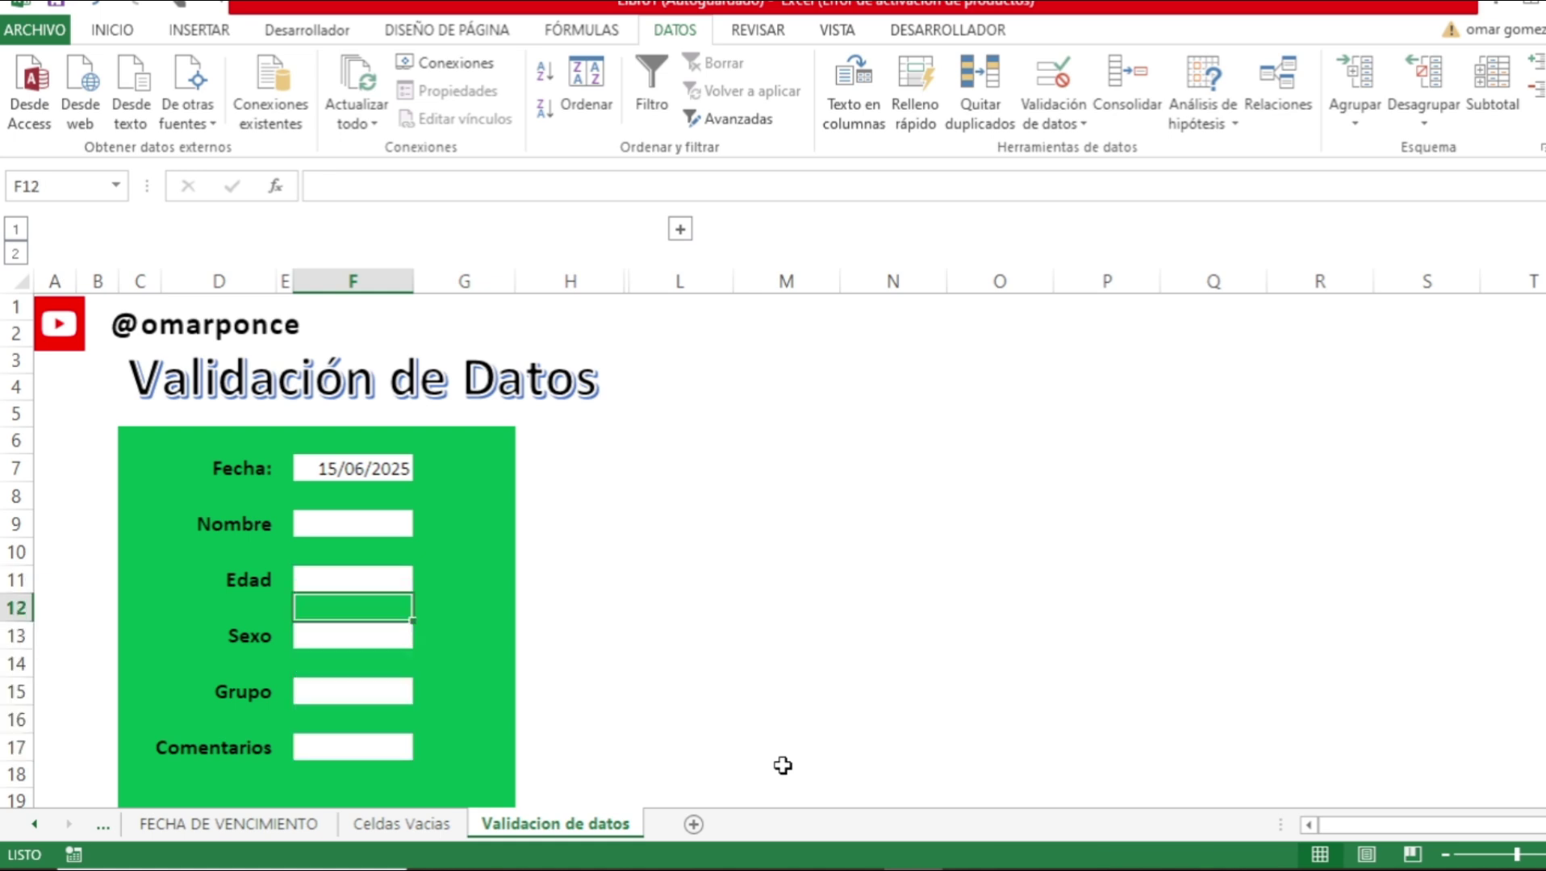
pyautogui.press('Up')
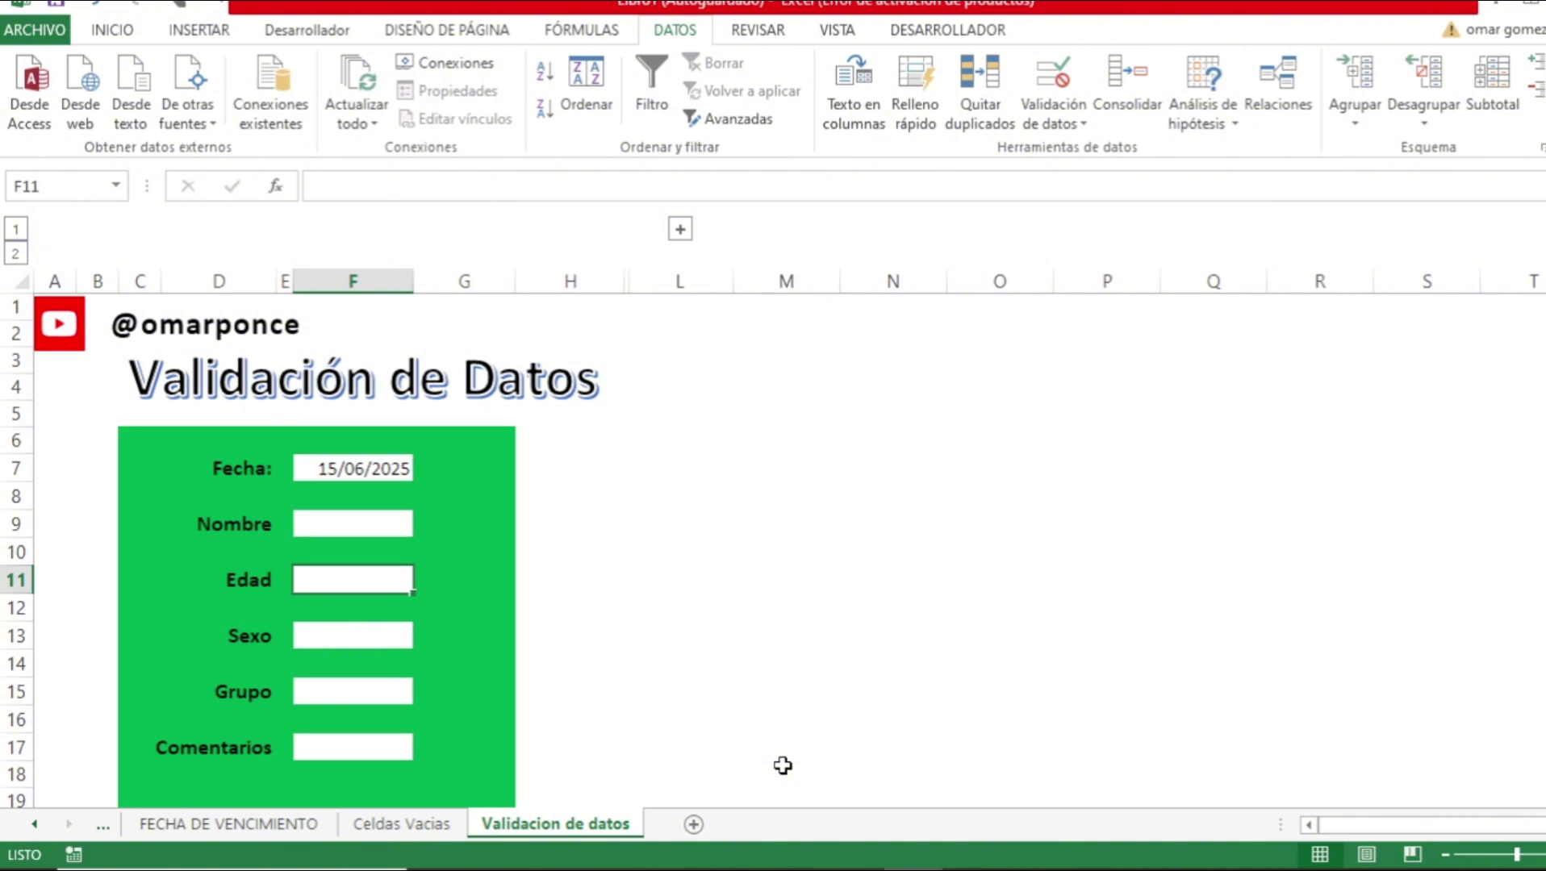
pyautogui.write('1188')
pyautogui.press('Return')
pyautogui.press('Up')
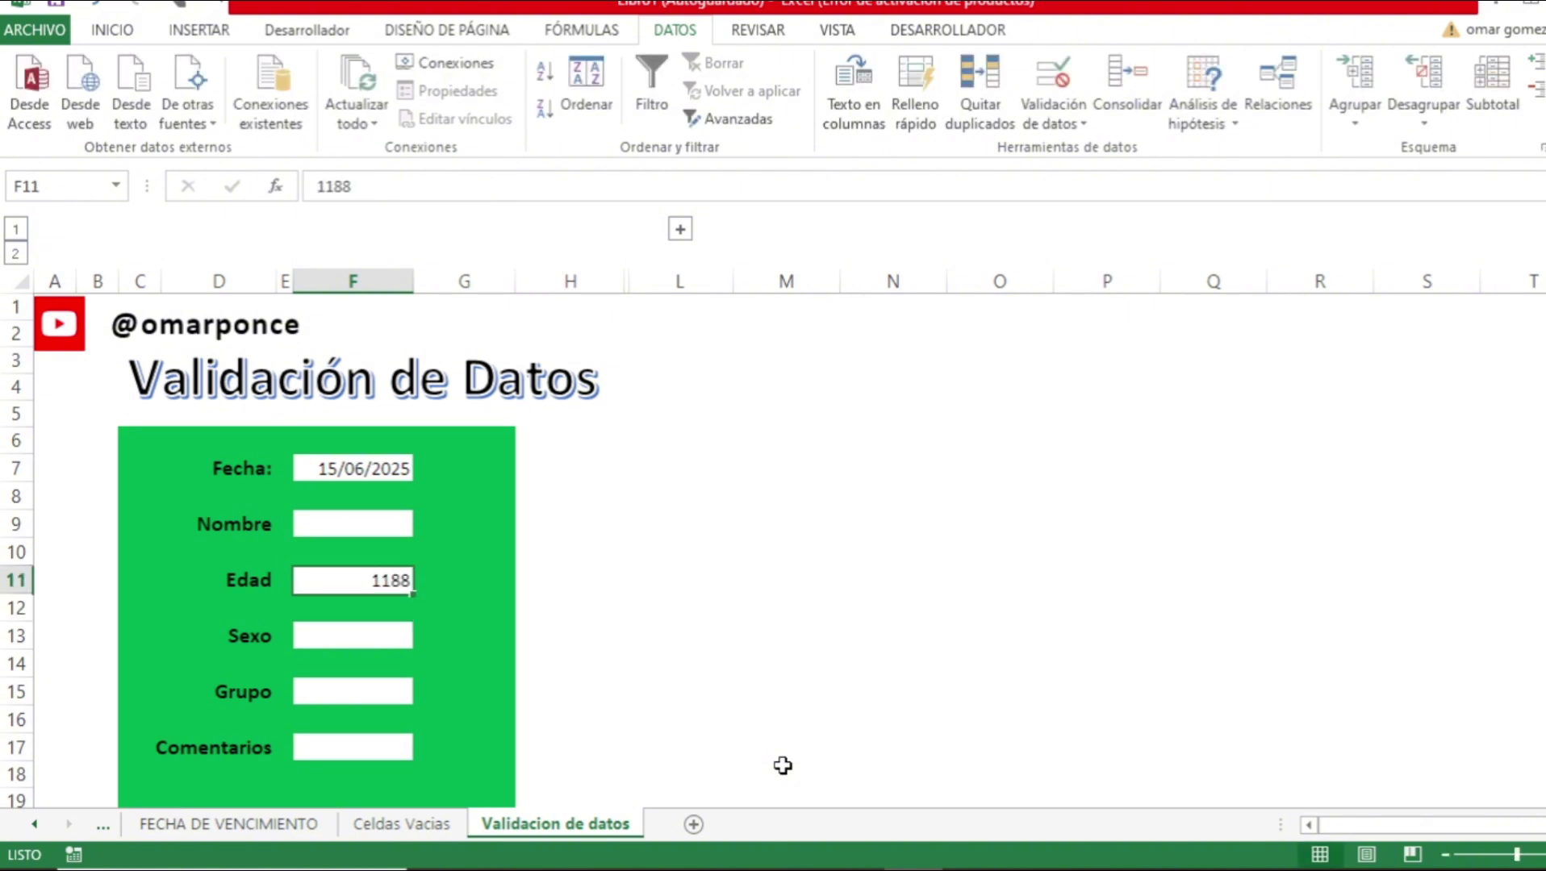
pyautogui.press('Delete')
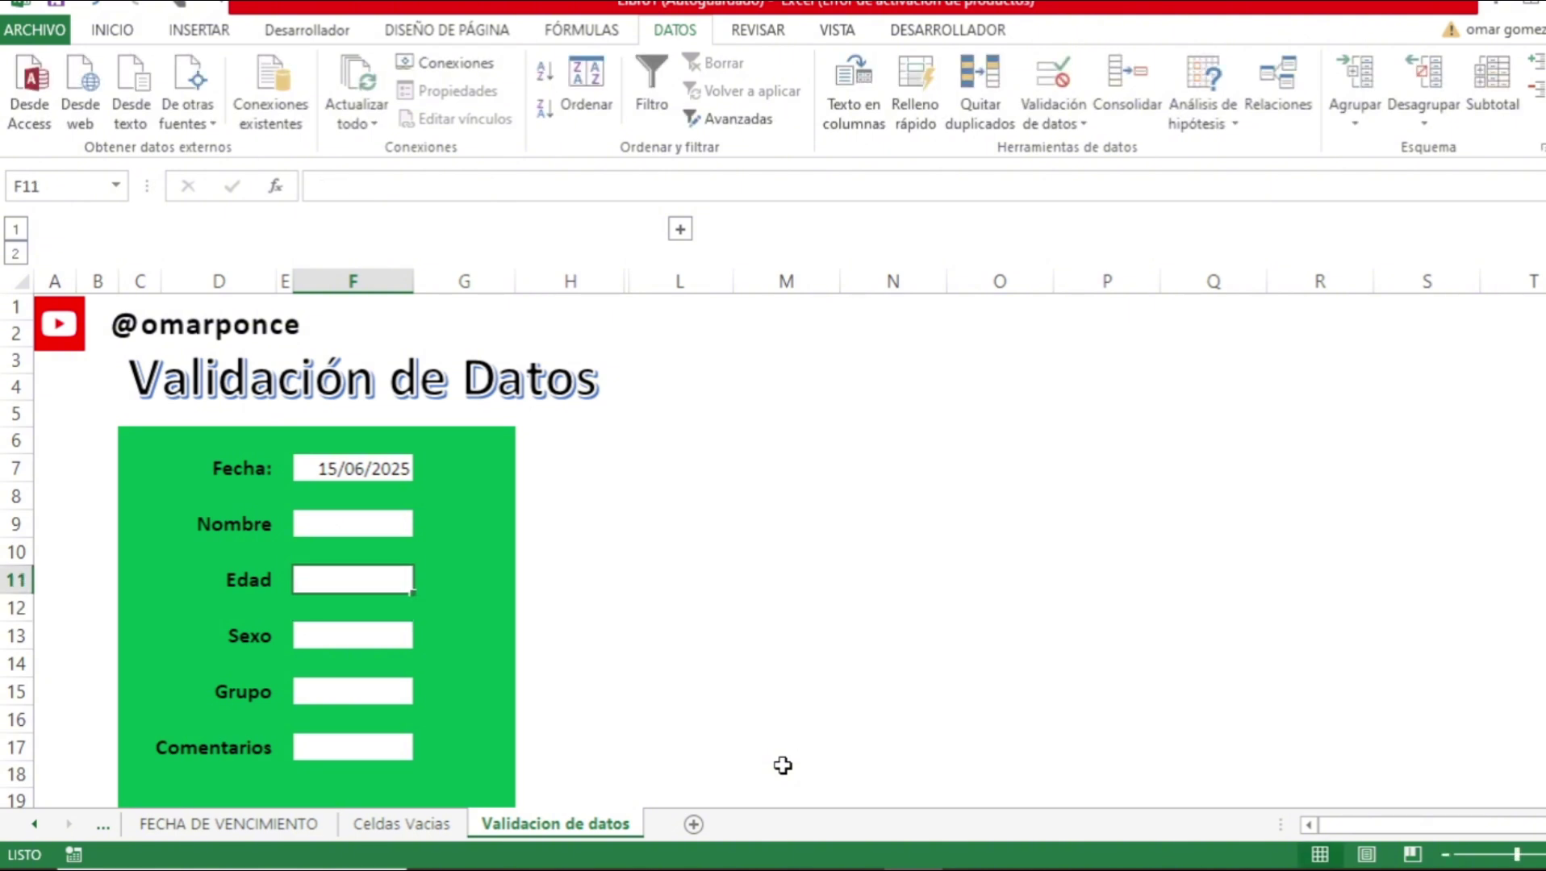
# Expand the grouped columns I:K and apply a list (Lista) validation rule to the Edad cell F11 with source =$I$2:$I$19.
pyautogui.click(680, 229)
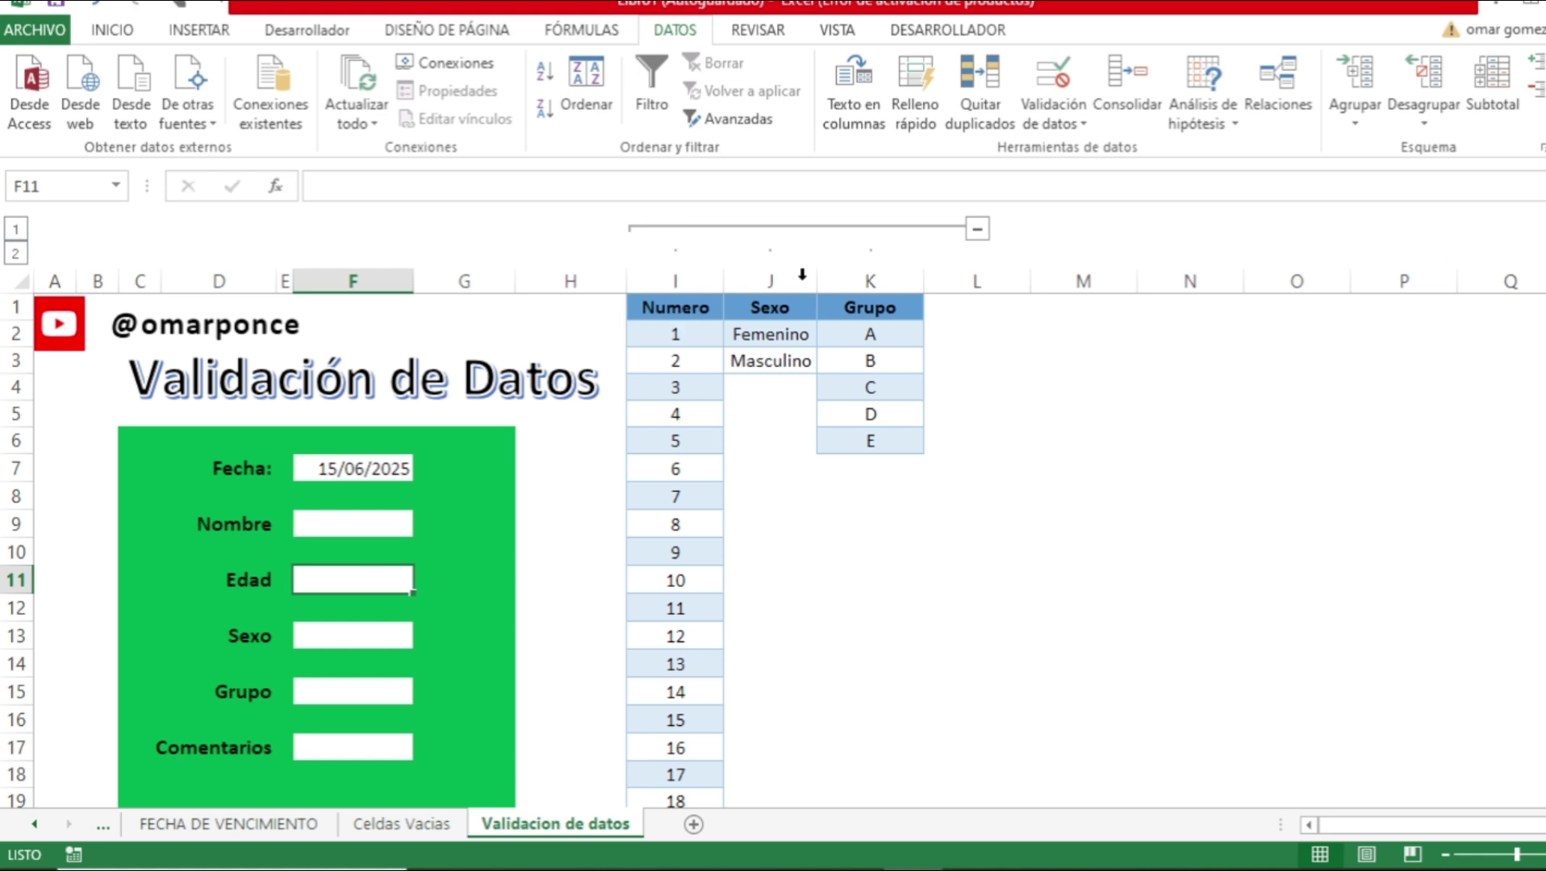
pyautogui.click(1053, 121)
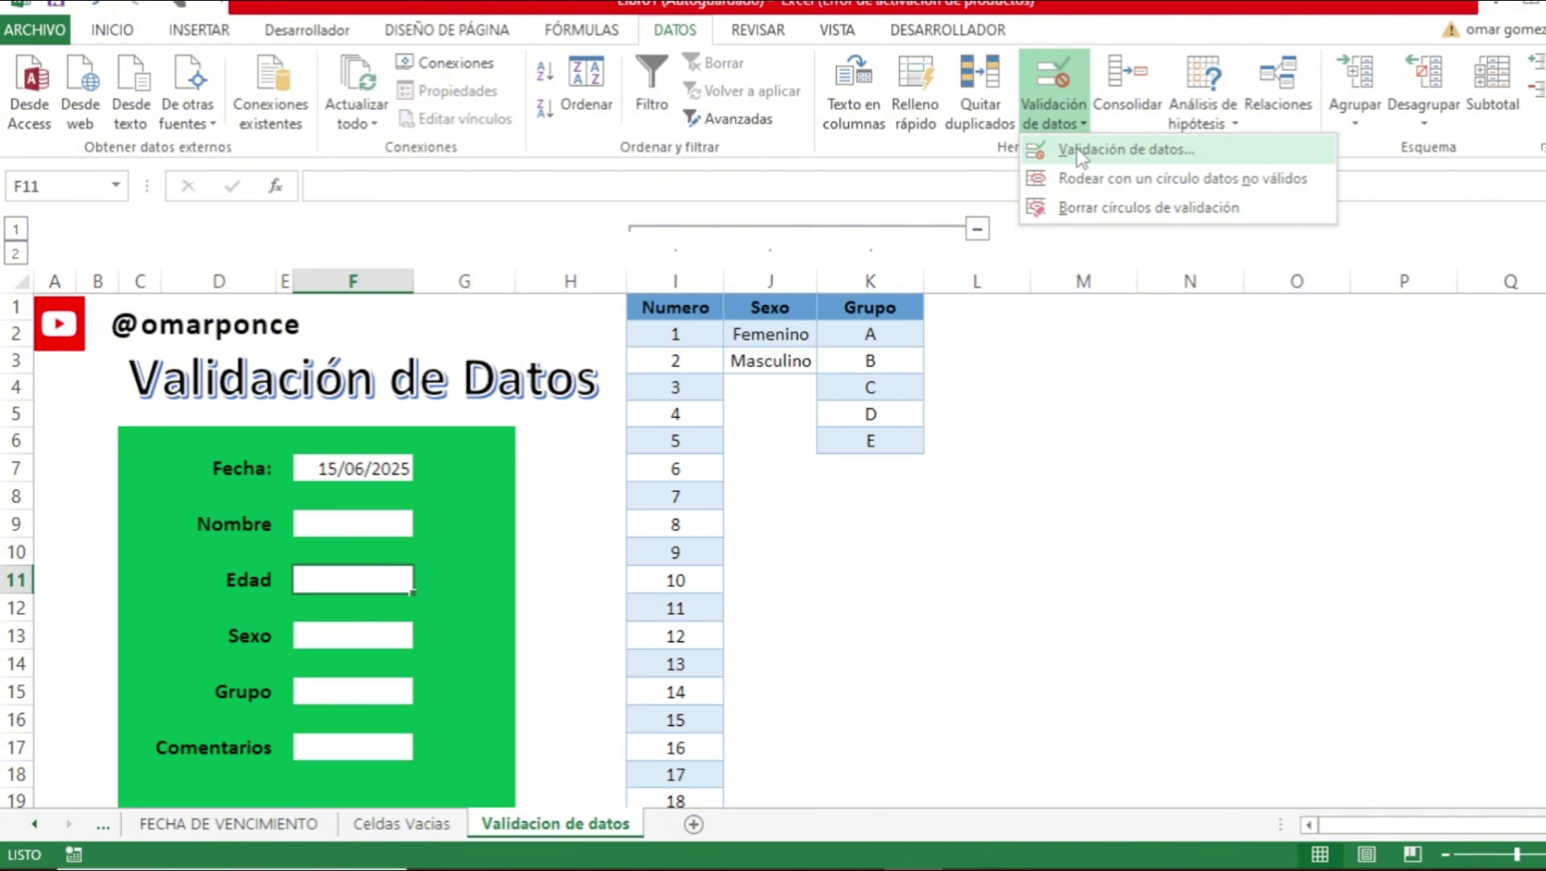
pyautogui.click(1081, 148)
pyautogui.click(612, 545)
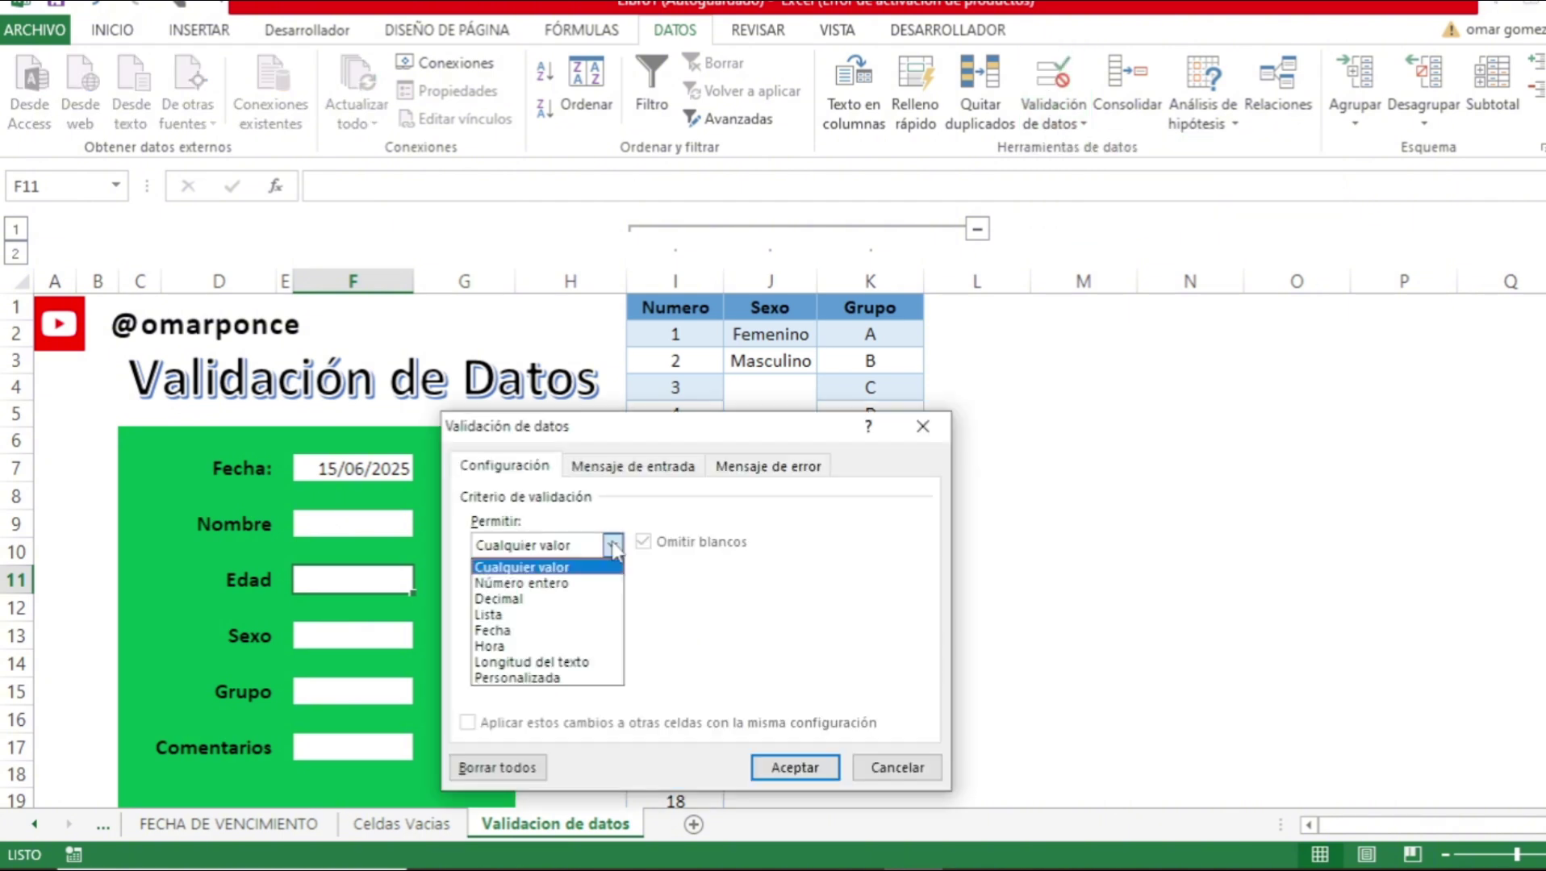
pyautogui.click(500, 615)
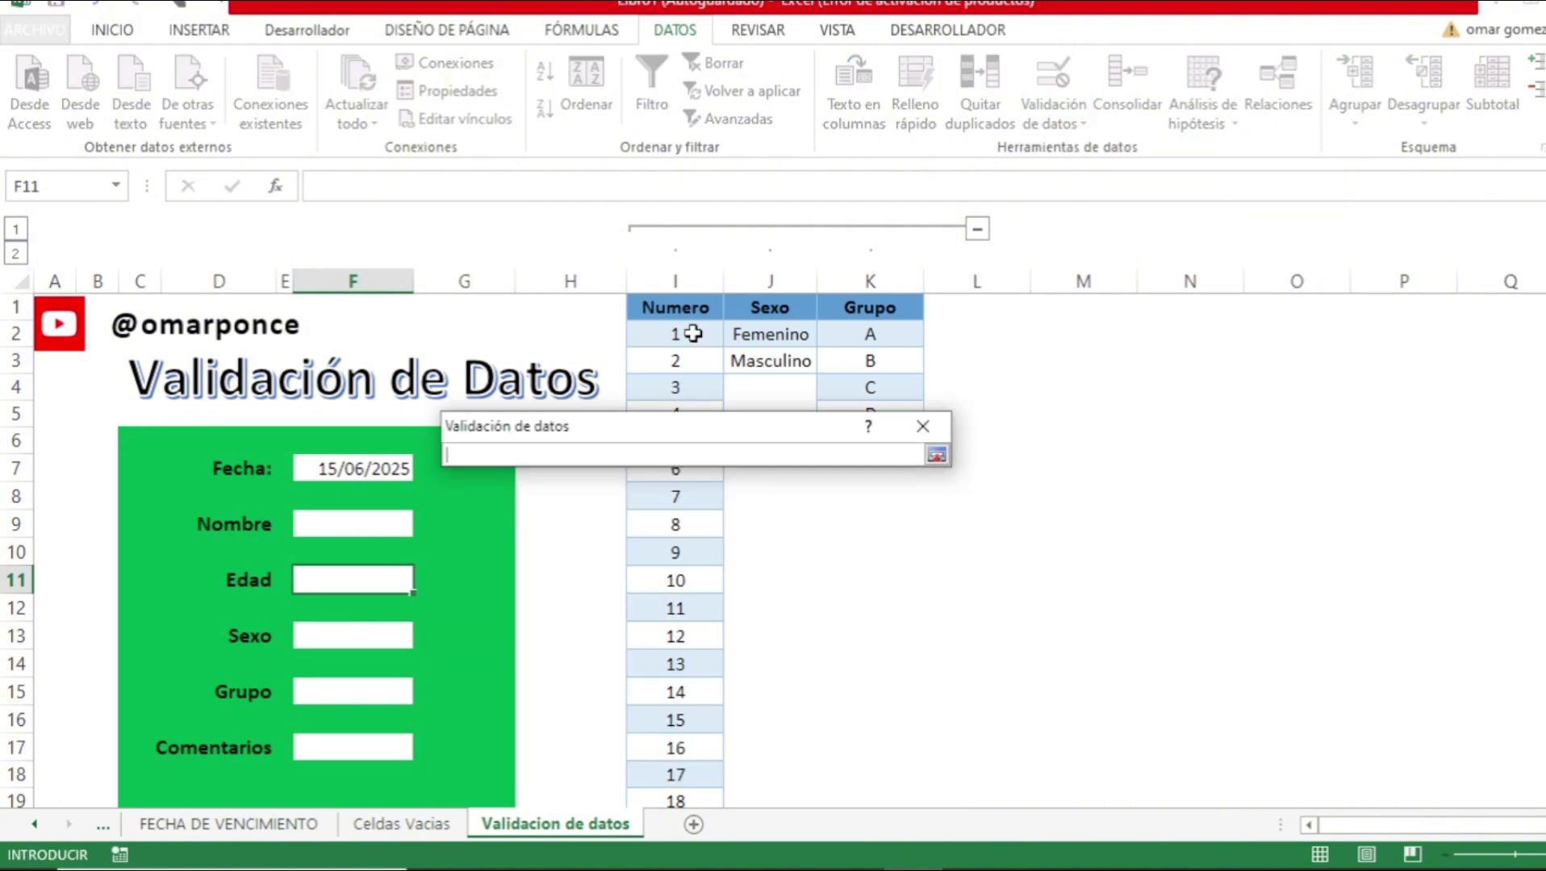
pyautogui.click(692, 333)
pyautogui.hotkey('ctrl', 'shift', 'Down')
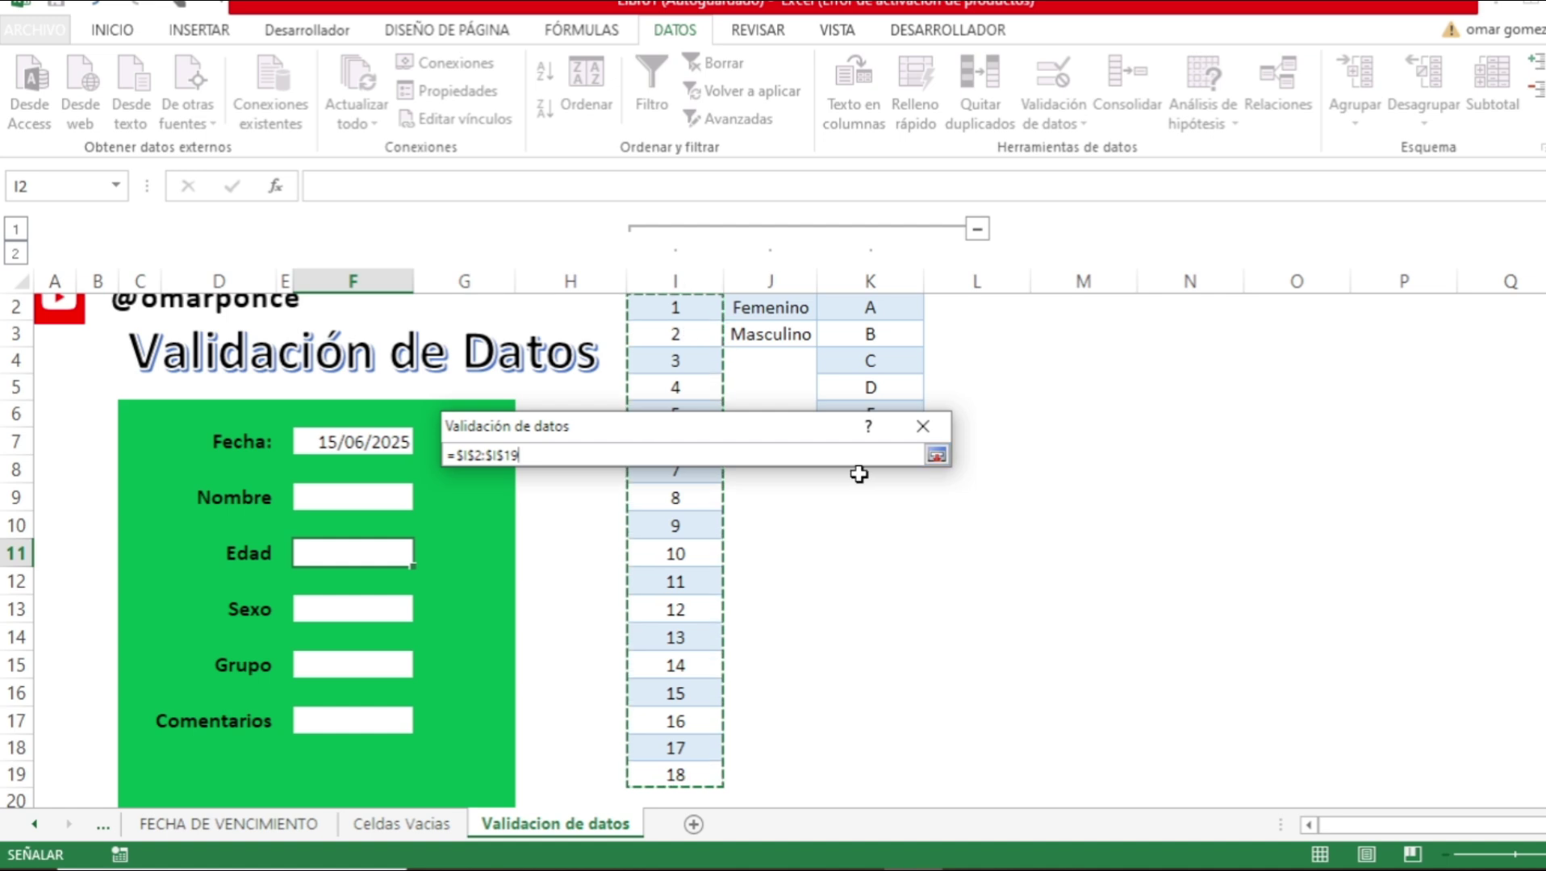
pyautogui.click(936, 455)
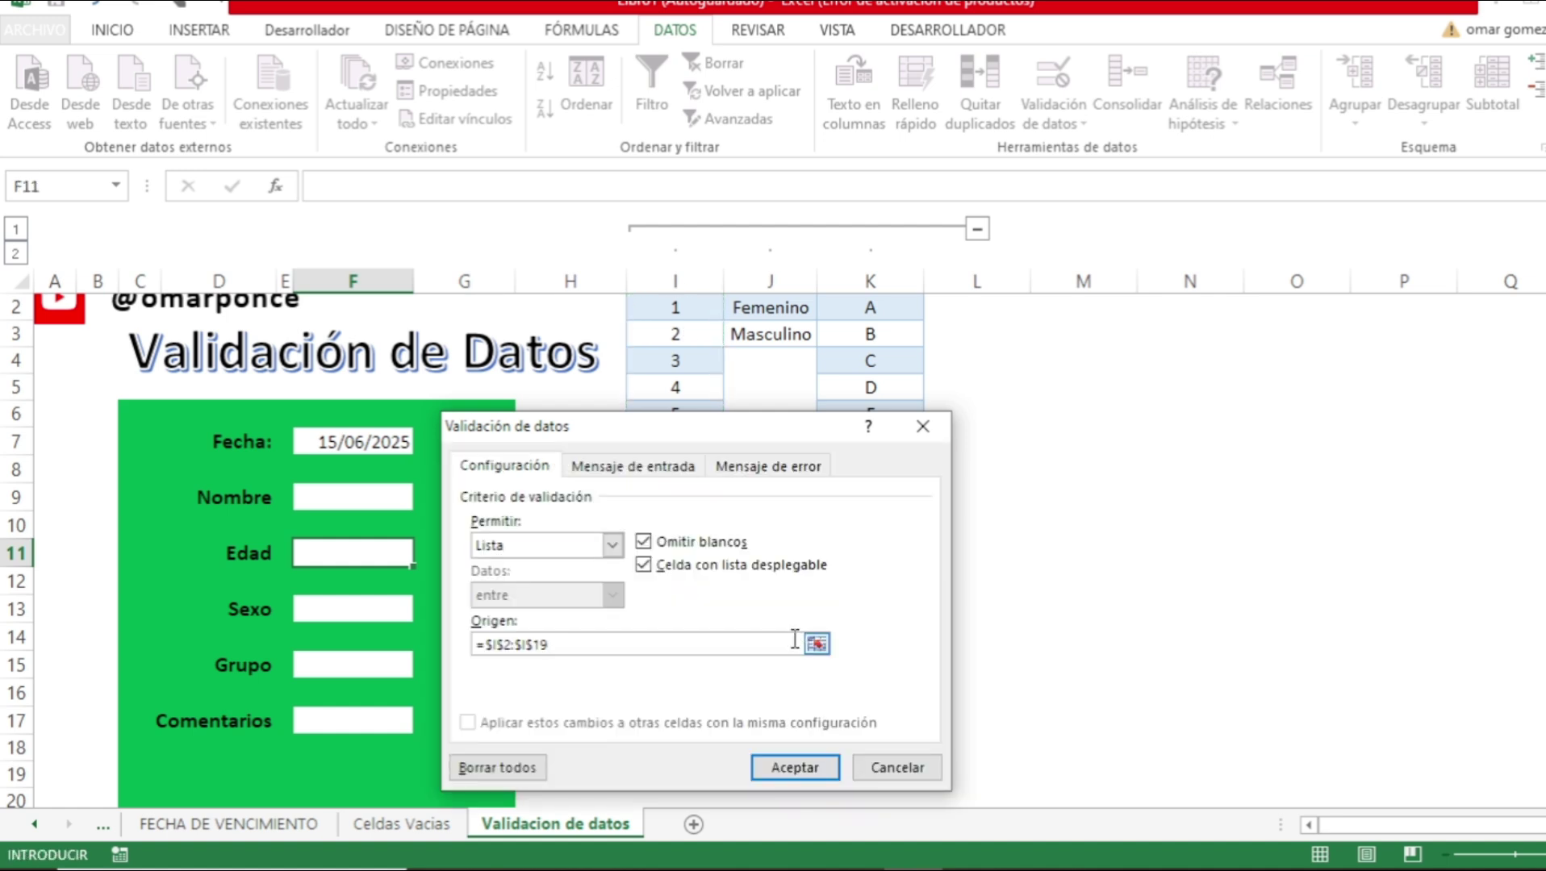
pyautogui.click(792, 764)
# Check which values the Edad cell's drop-down list in F11 offers, without choosing one.
pyautogui.click(424, 555)
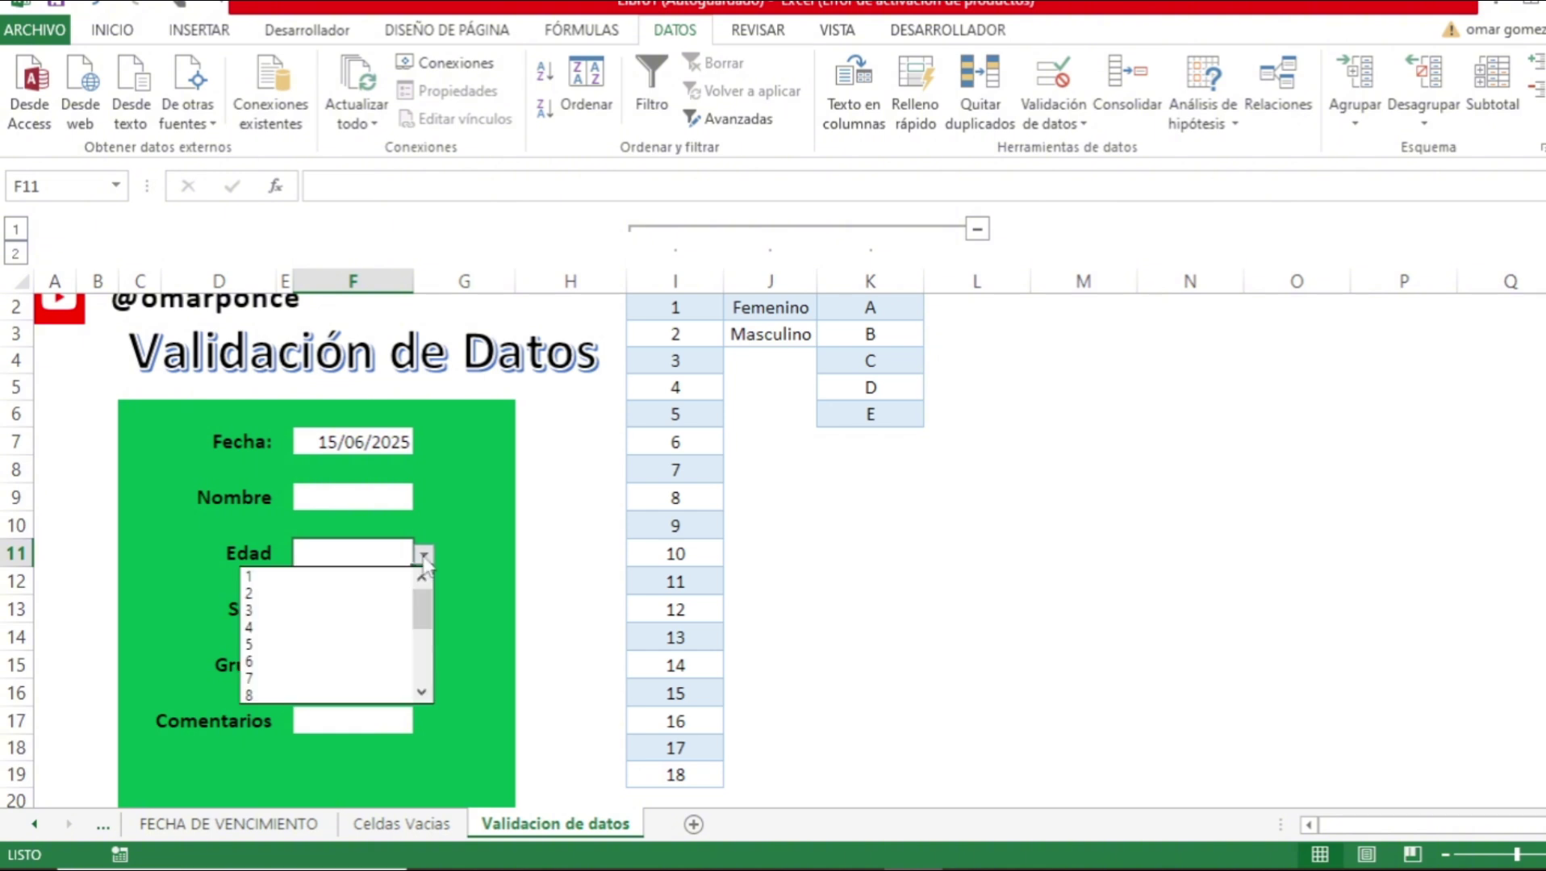
pyautogui.moveTo(421, 593)
pyautogui.mouseDown()
pyautogui.moveTo(421, 658)
pyautogui.moveTo(428, 593)
pyautogui.mouseUp()
pyautogui.click(423, 693)
pyautogui.click(463, 563)
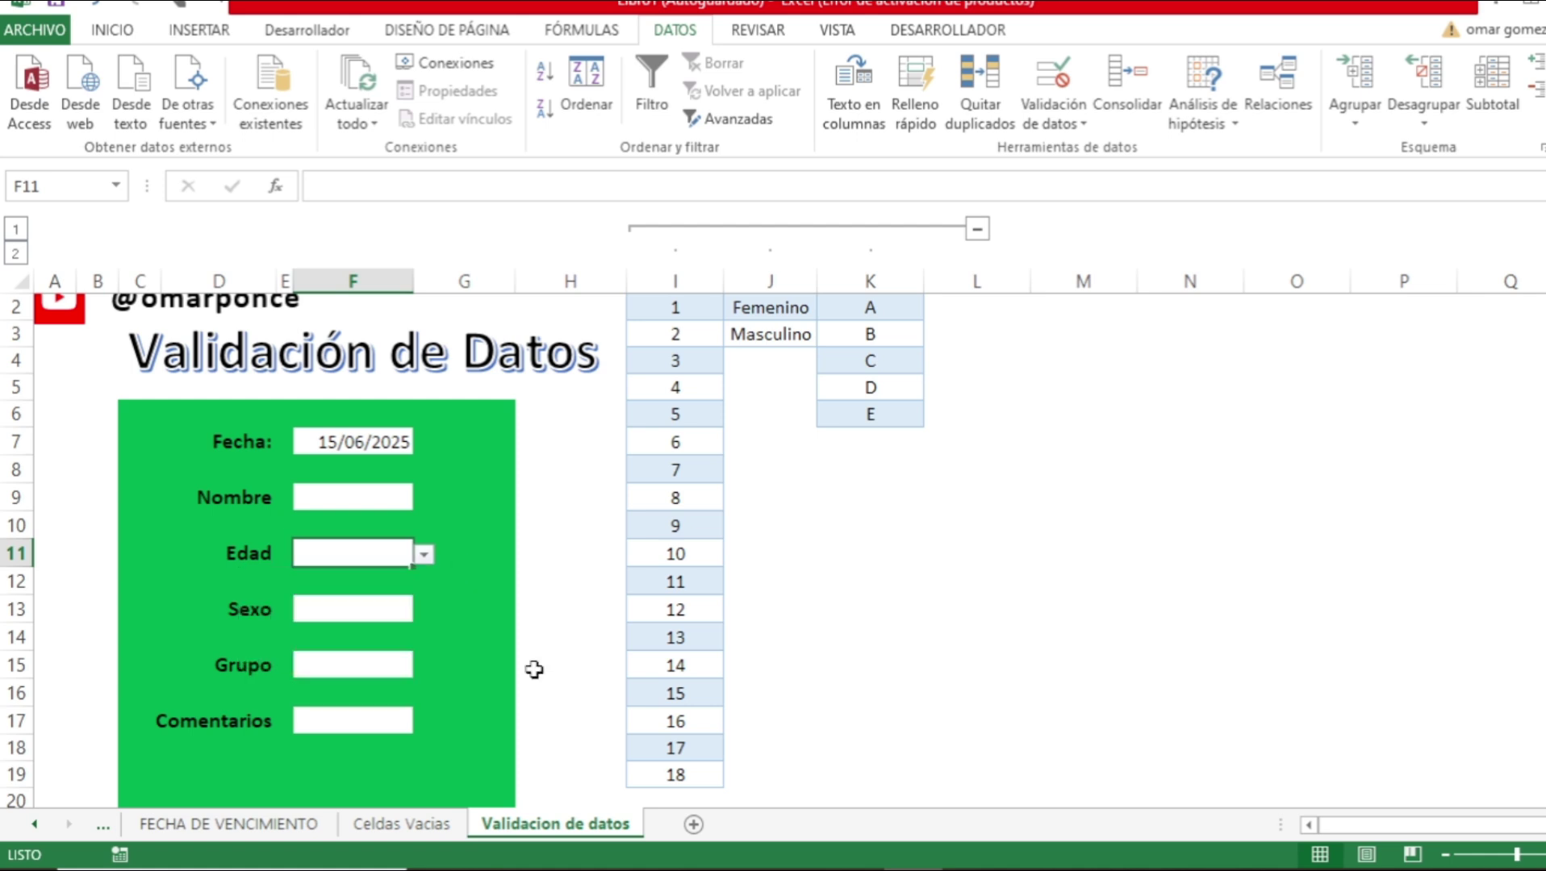
# Add 19 below the last value of the Numero column, in I20.
pyautogui.click(650, 797)
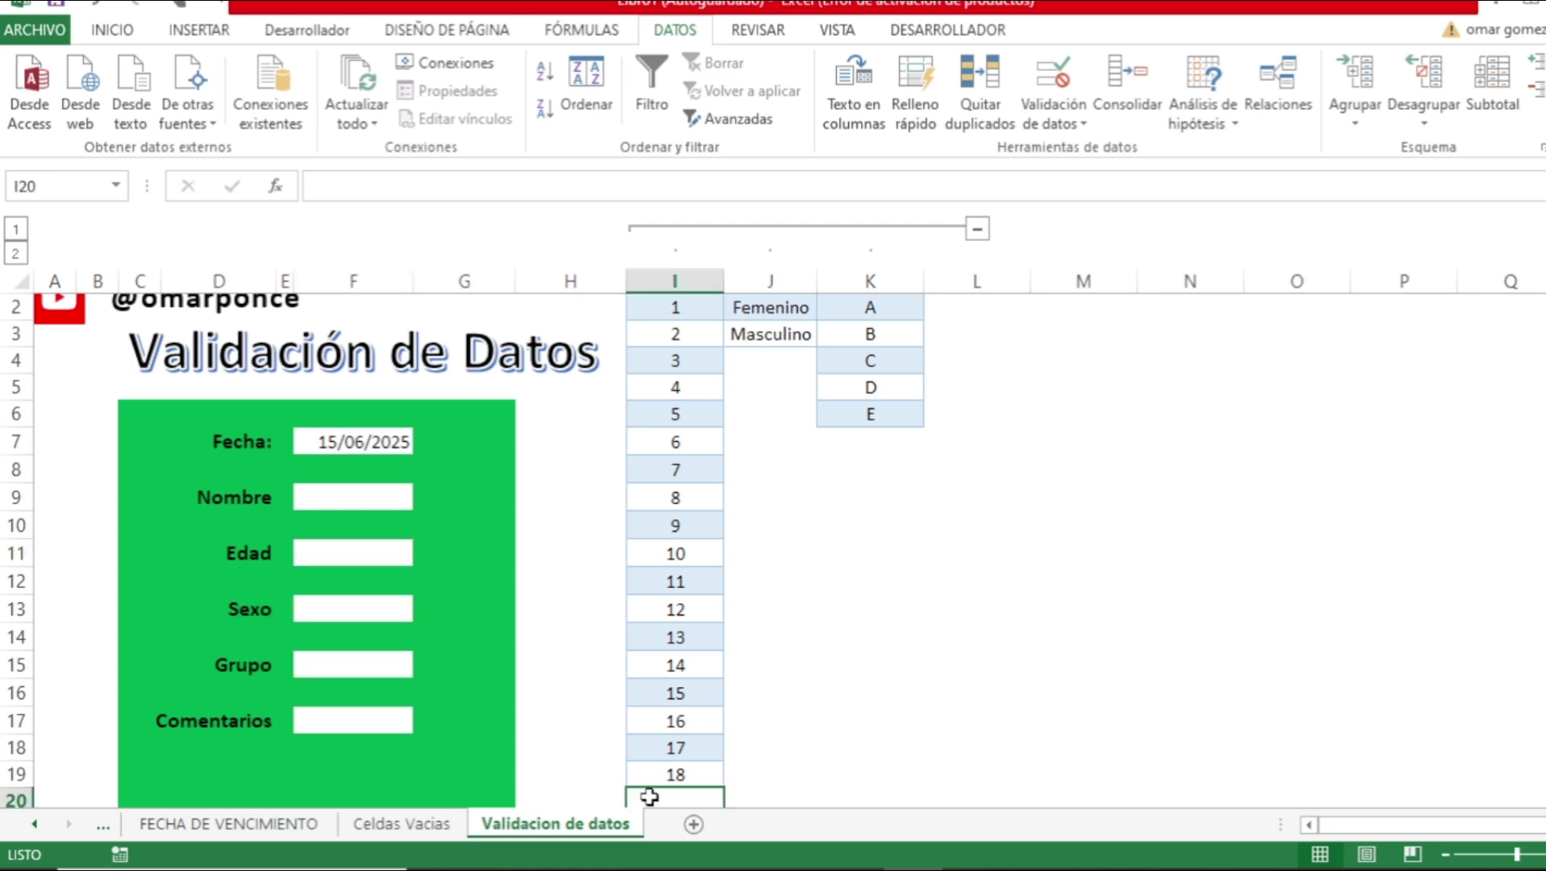
pyautogui.write('19')
pyautogui.press('Return')
pyautogui.press('Up')
pyautogui.press('Up')
pyautogui.press('Up')
pyautogui.hotkey('ctrl', 'Up')
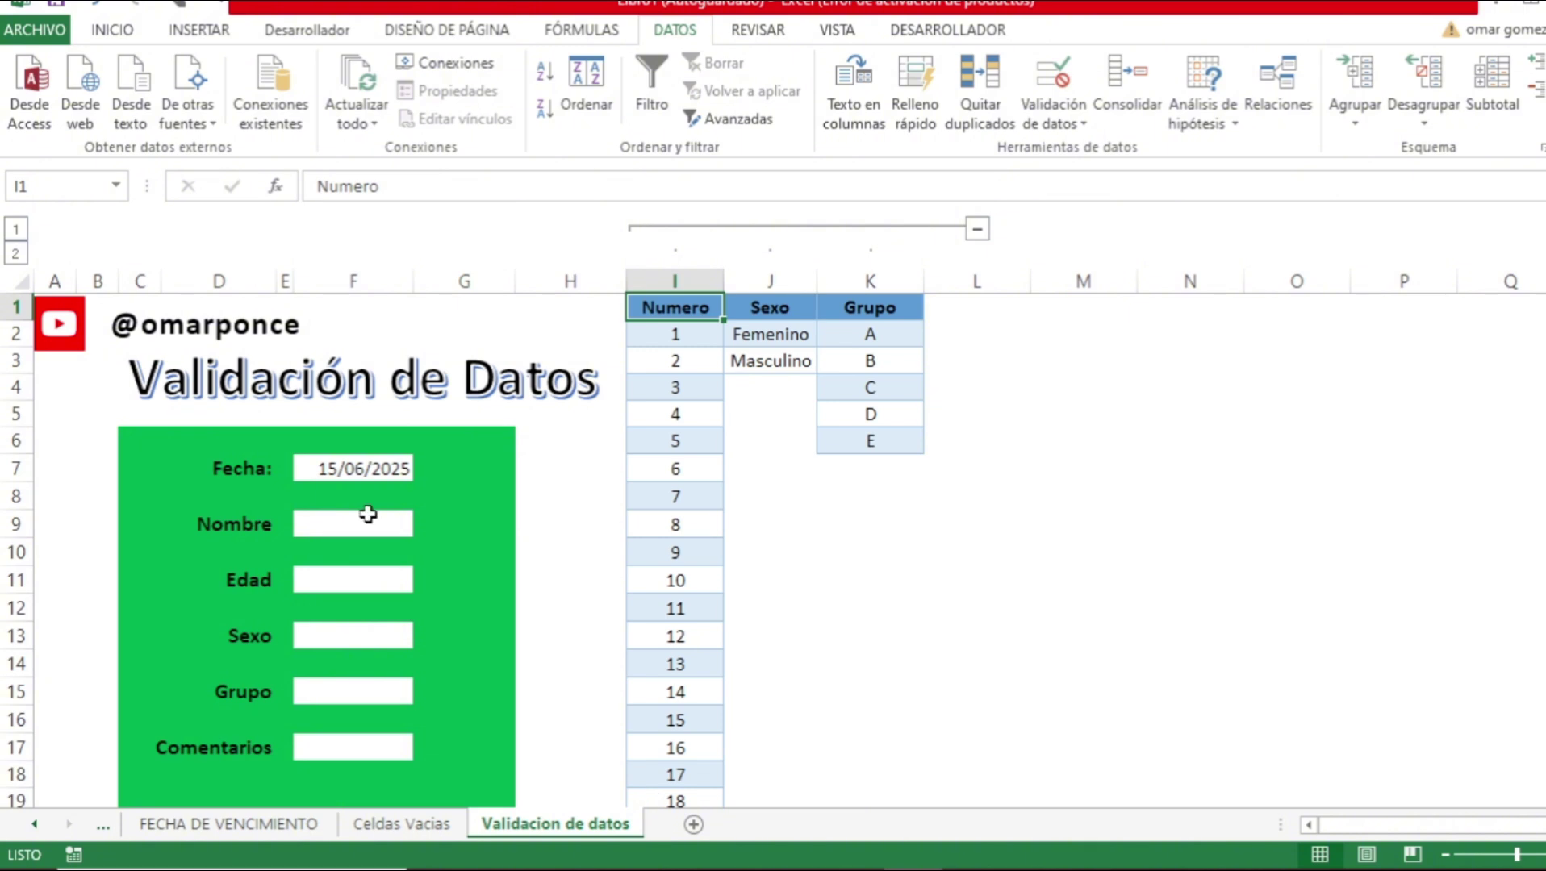
# Check whether the Edad drop-down list in F11 includes the newly added 19.
pyautogui.click(390, 587)
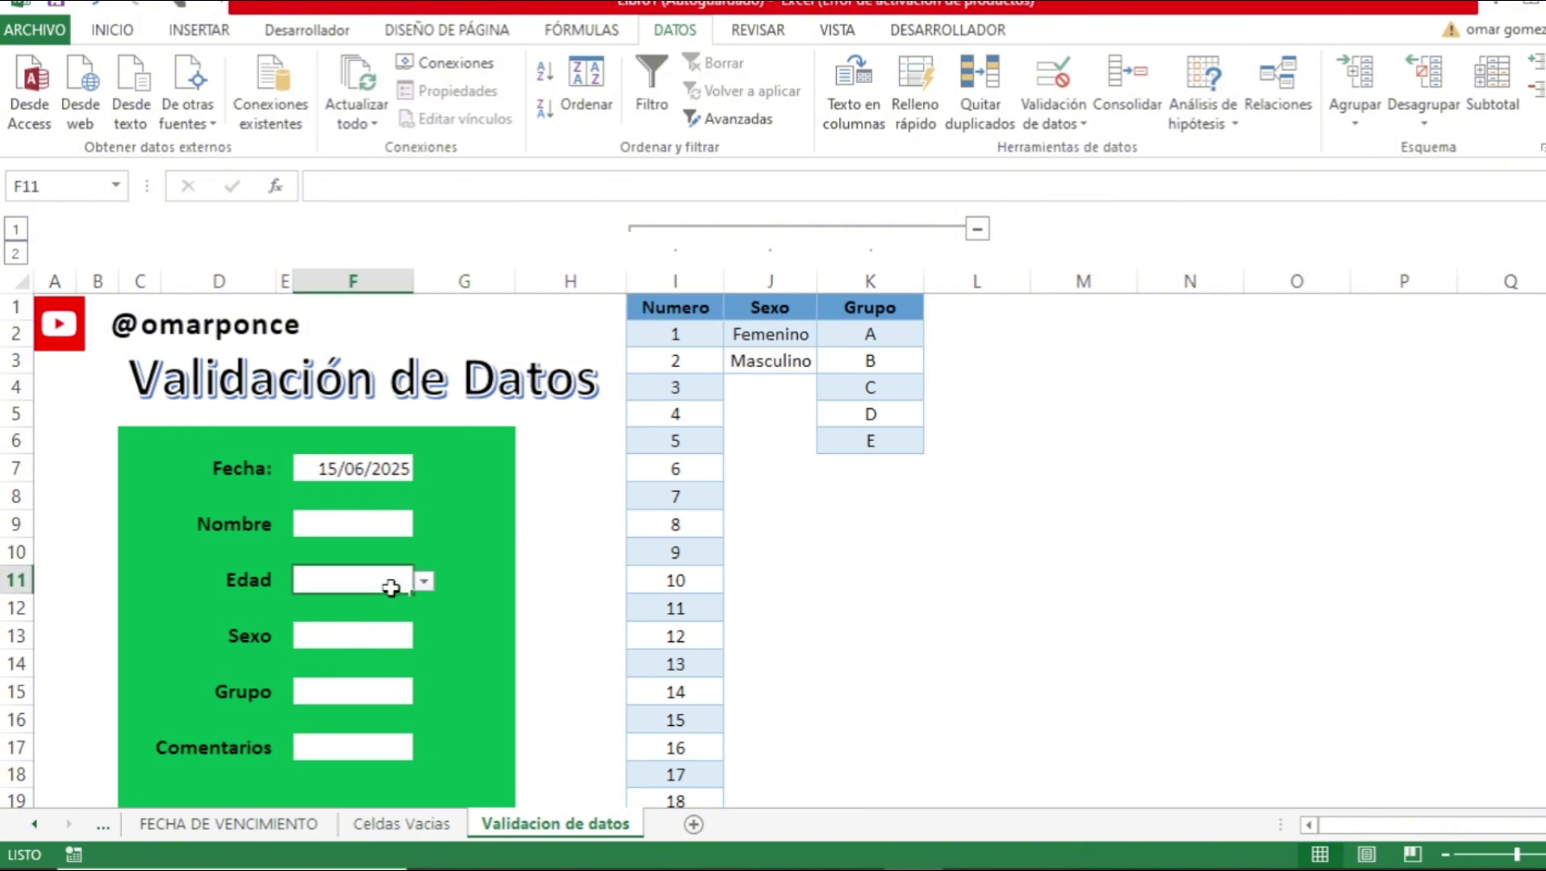
pyautogui.click(424, 581)
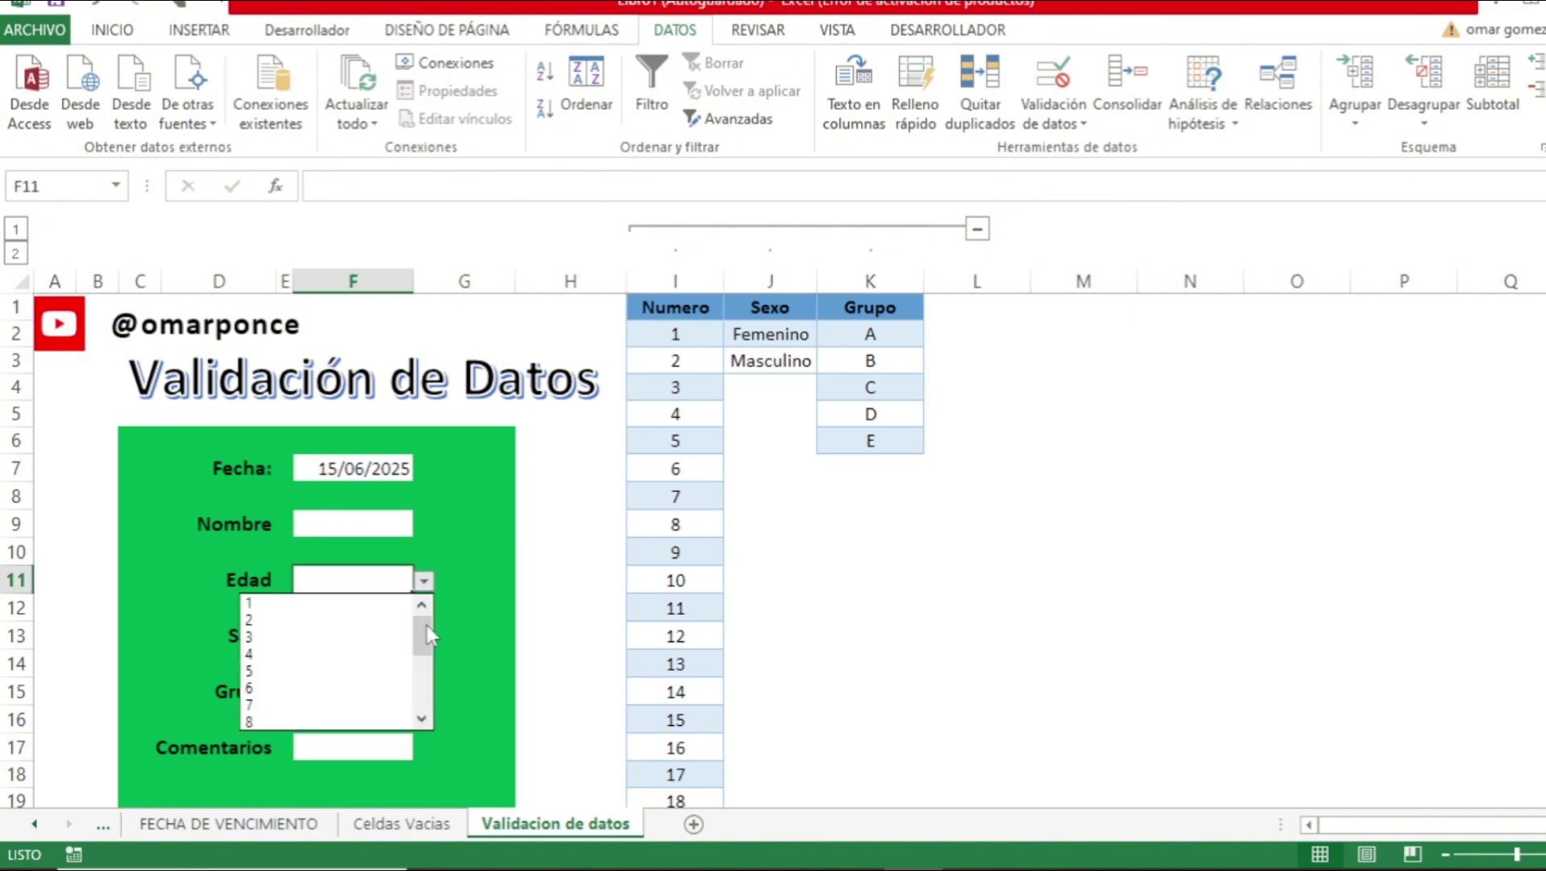
pyautogui.moveTo(426, 636); pyautogui.dragTo(427, 708)
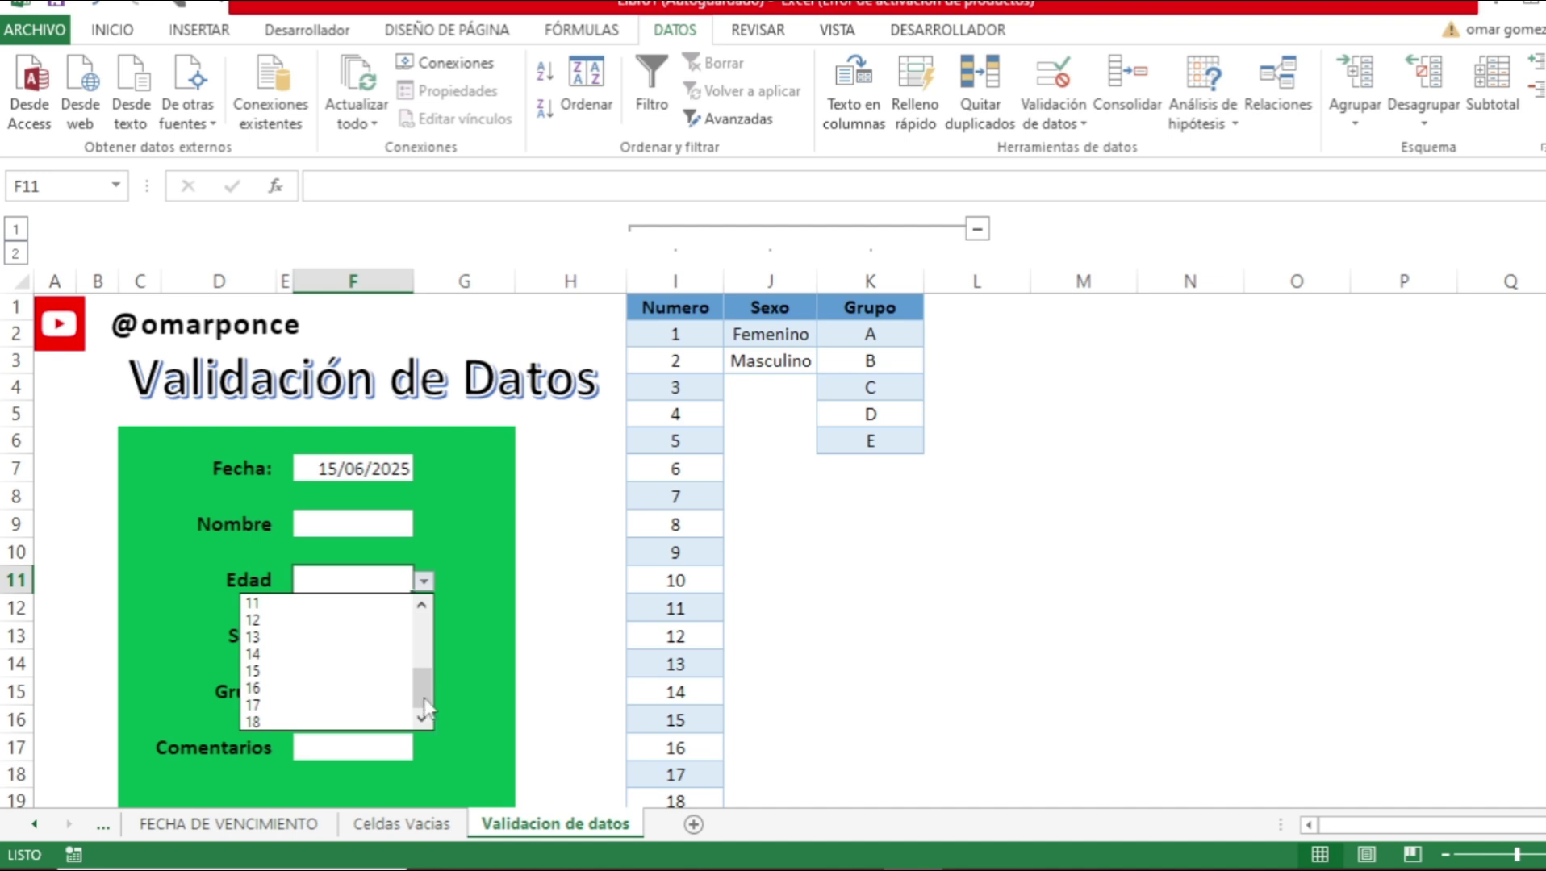
pyautogui.moveTo(425, 699); pyautogui.dragTo(423, 622)
pyautogui.click(462, 558)
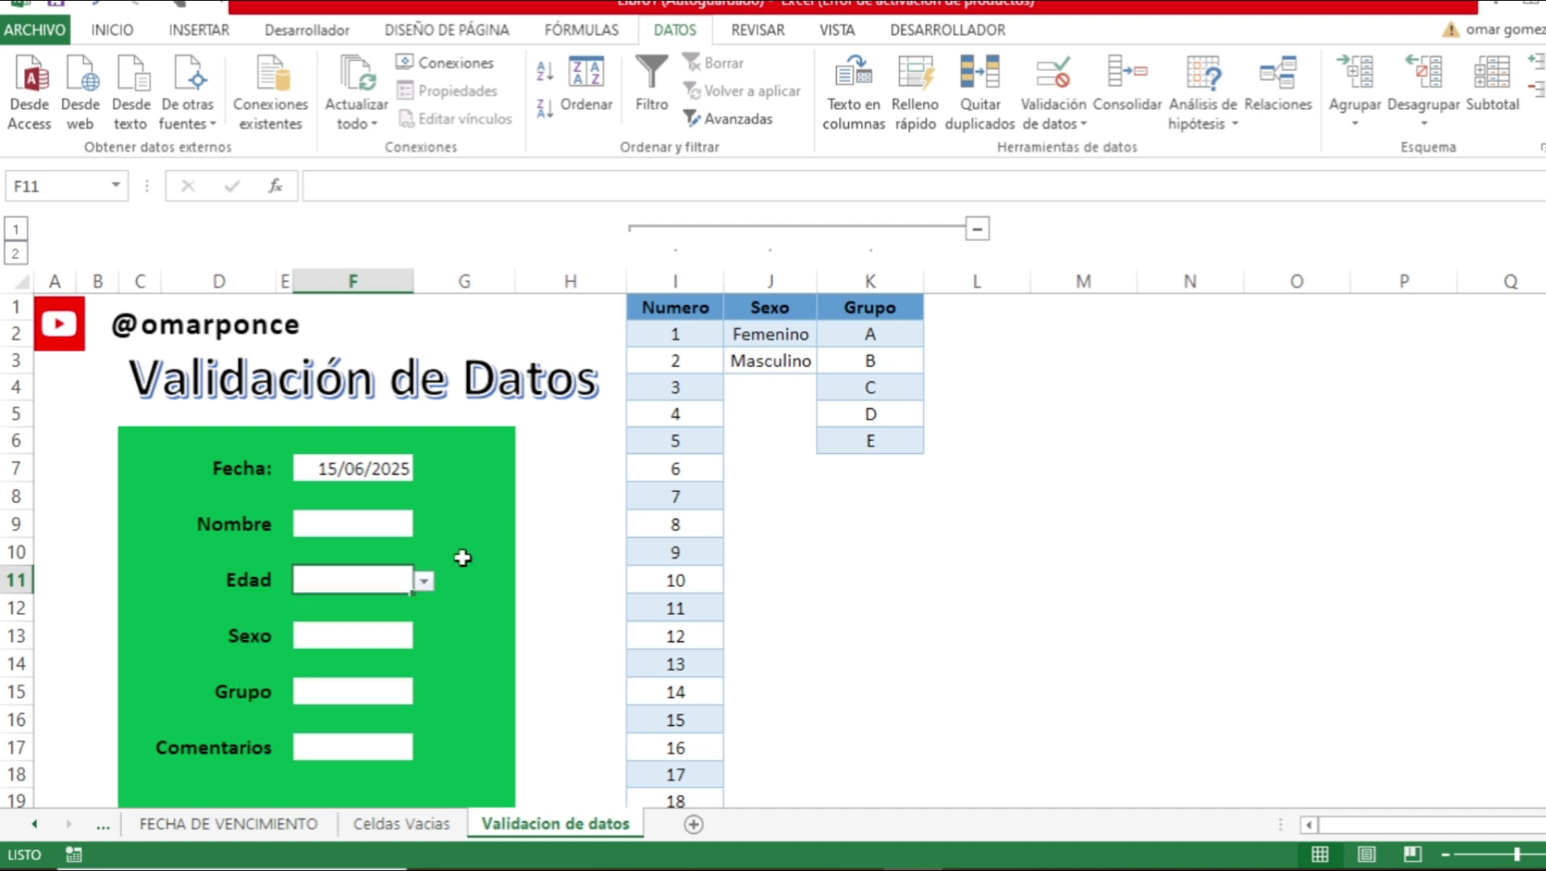
# Review the extent of the Numero column and delete the added 19 from I20.
pyautogui.click(682, 307)
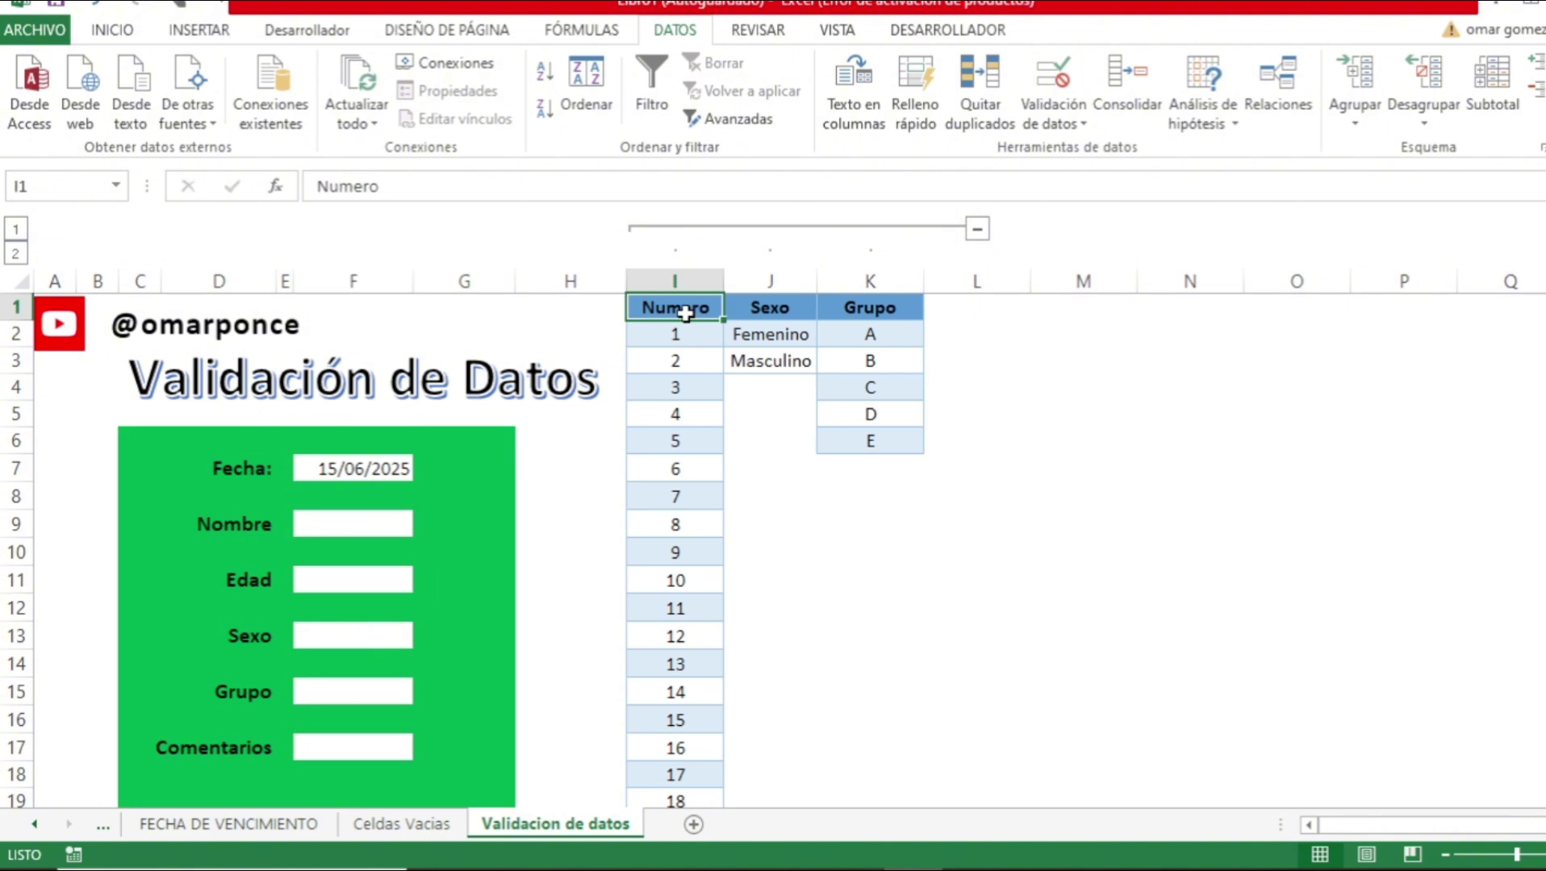
pyautogui.hotkey('ctrl', 'shift', 'Down')
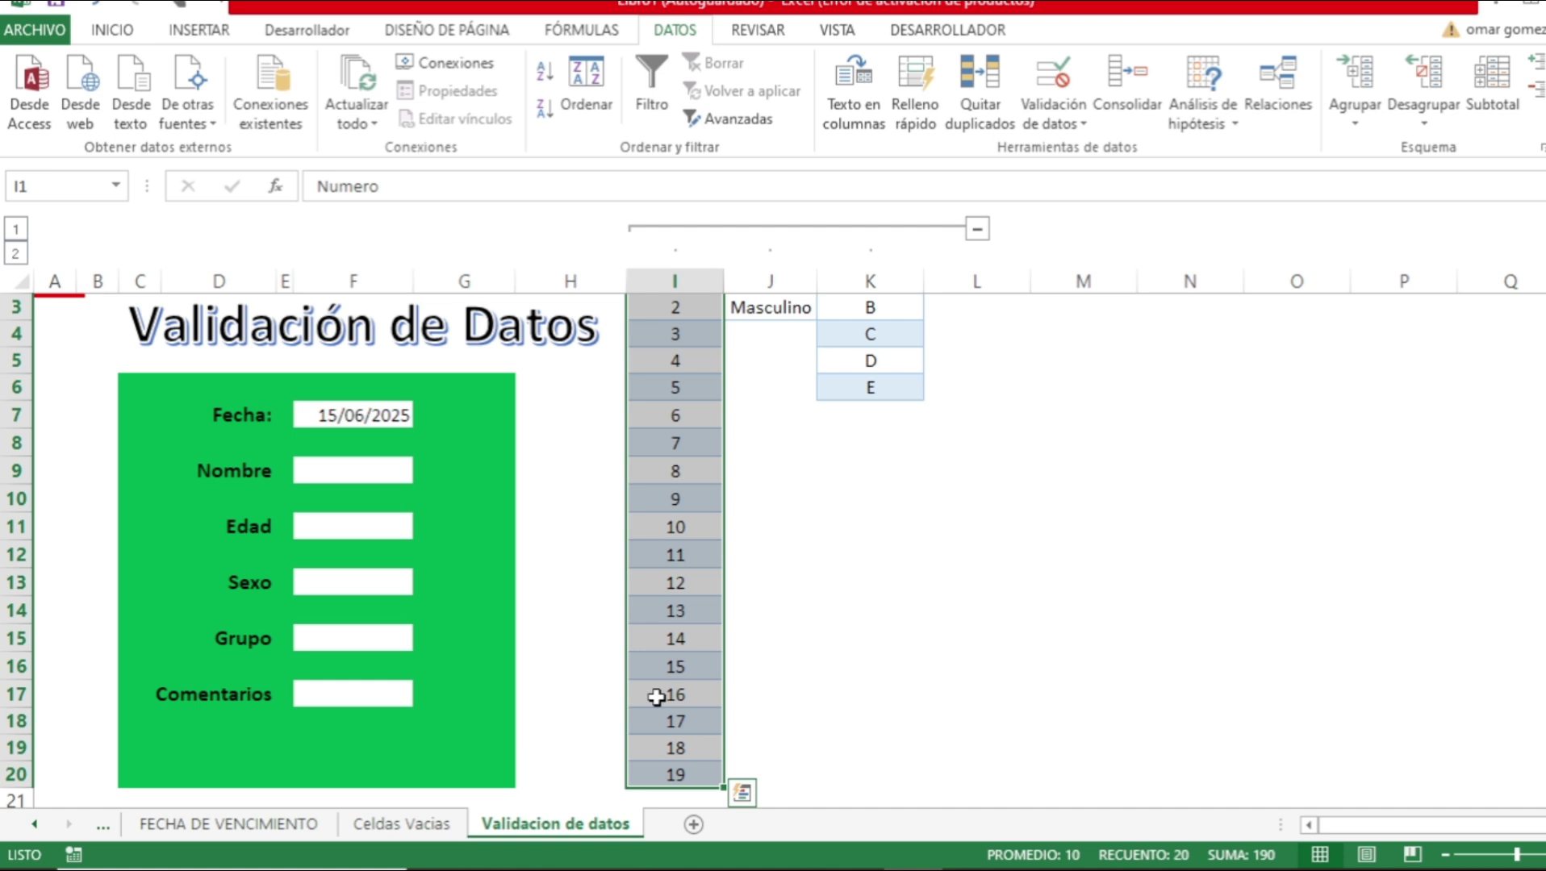
pyautogui.click(692, 776)
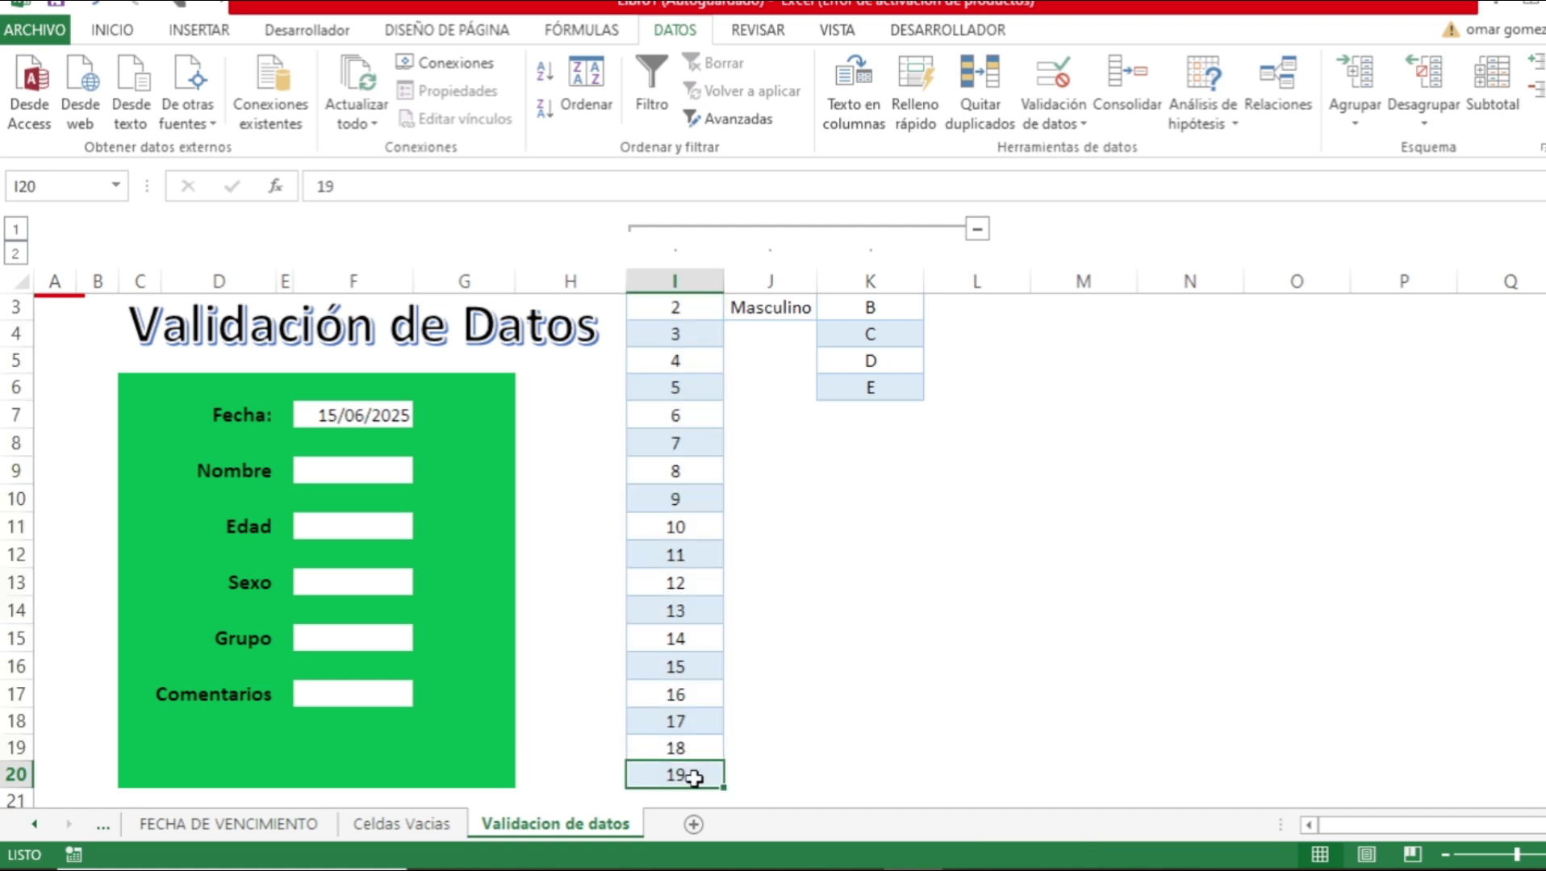
pyautogui.press('Delete')
pyautogui.press('Down')
pyautogui.press('Up')
pyautogui.press('Up')
pyautogui.press('Down')
pyautogui.press('Up')
pyautogui.hotkey('ctrl', 'Up')
pyautogui.press('Down')
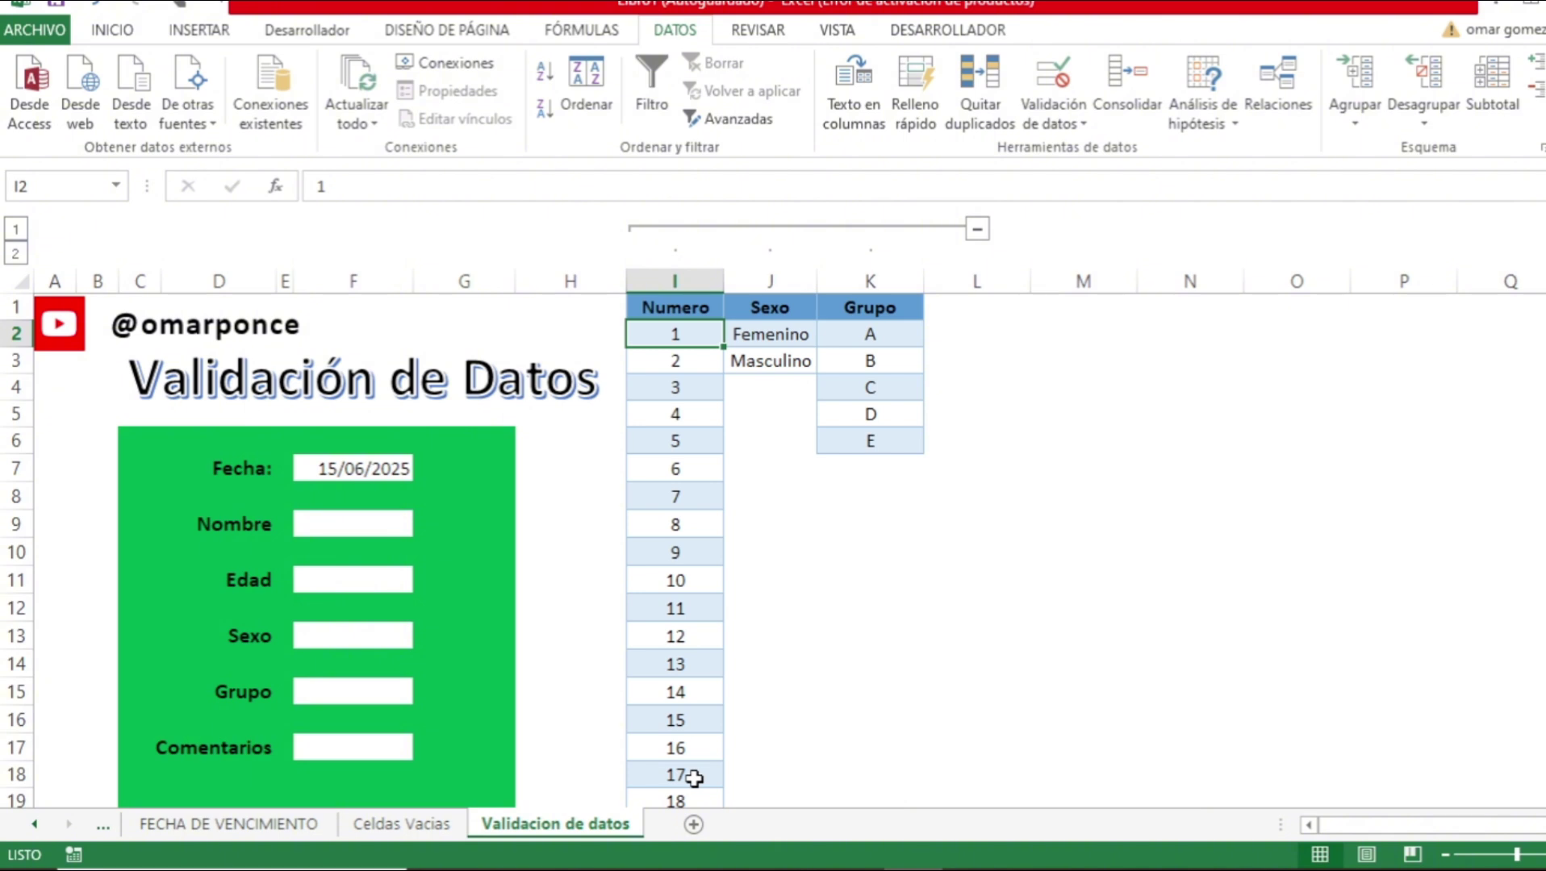
# Remove the list validation rule from the Edad cell F11 by clearing all its settings.
pyautogui.click(377, 586)
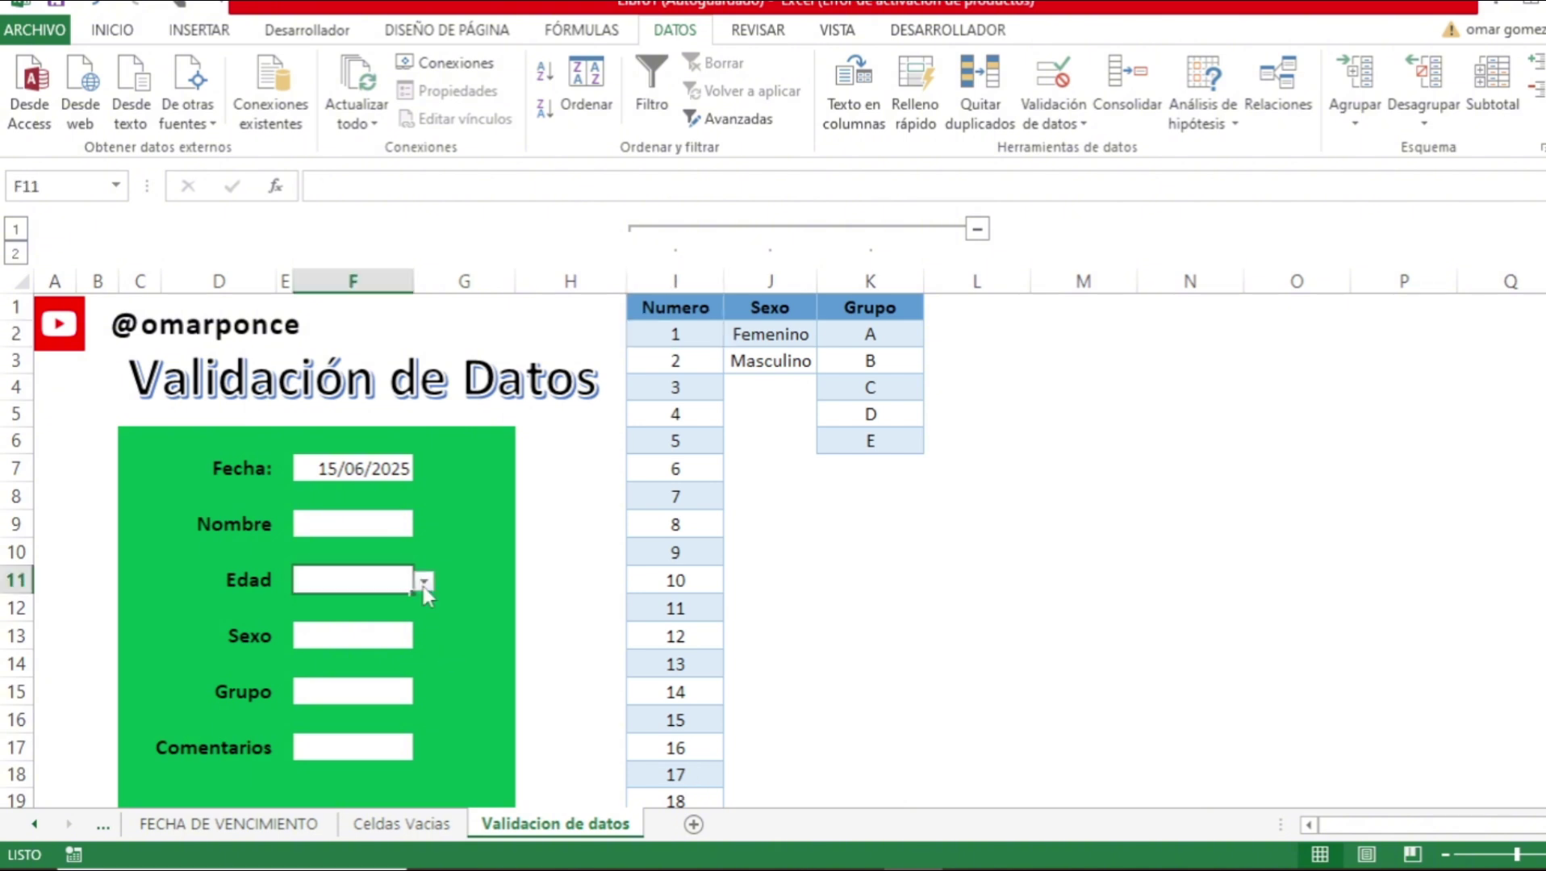
pyautogui.click(422, 582)
pyautogui.click(376, 581)
pyautogui.click(1052, 121)
pyautogui.click(1081, 150)
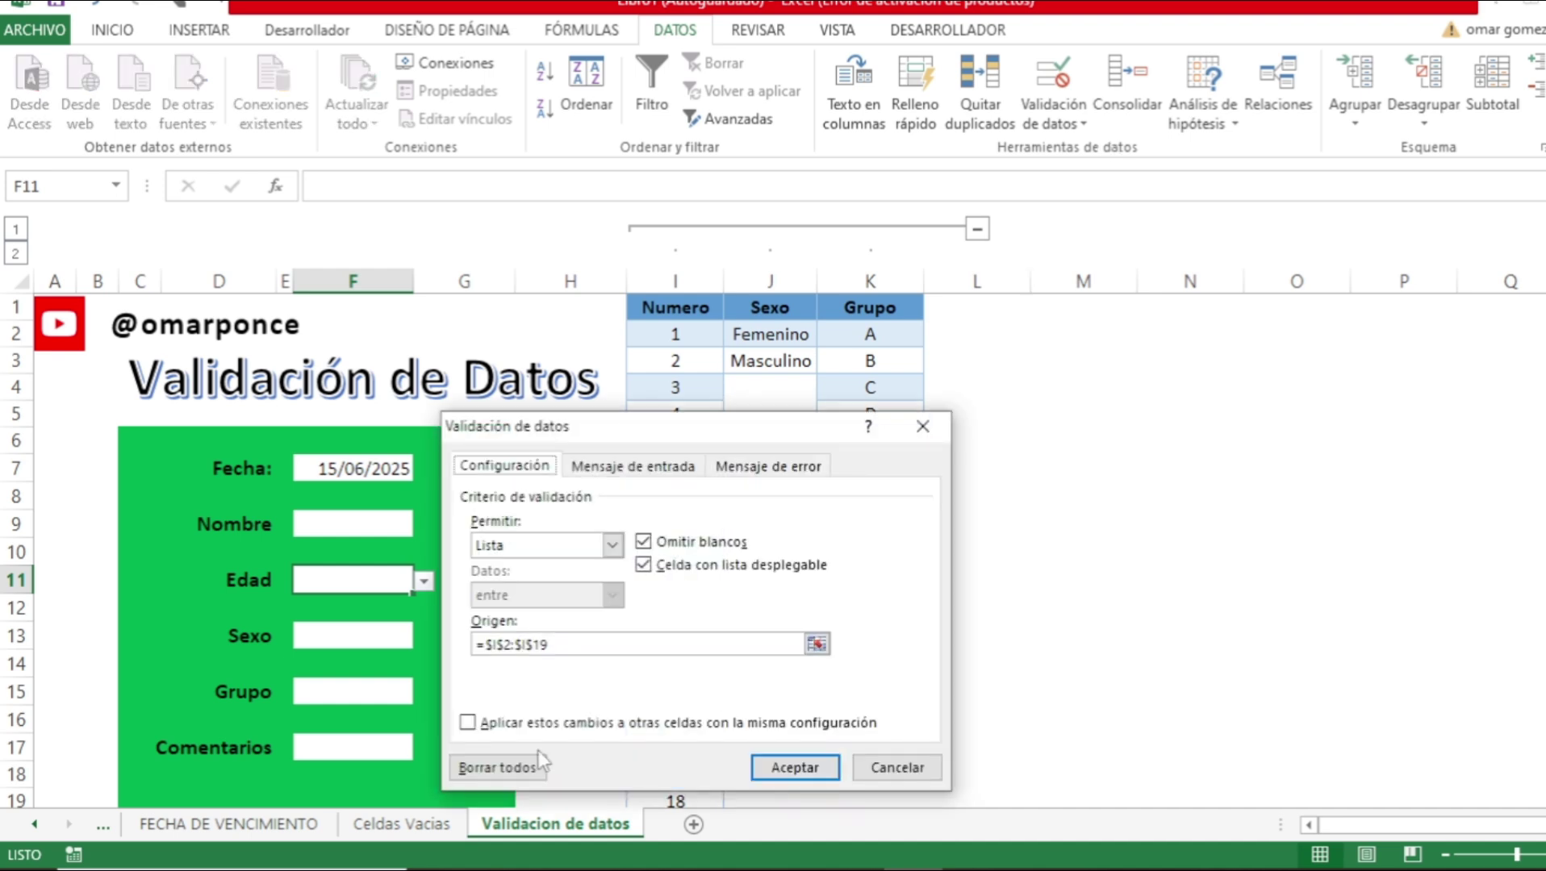
pyautogui.click(519, 769)
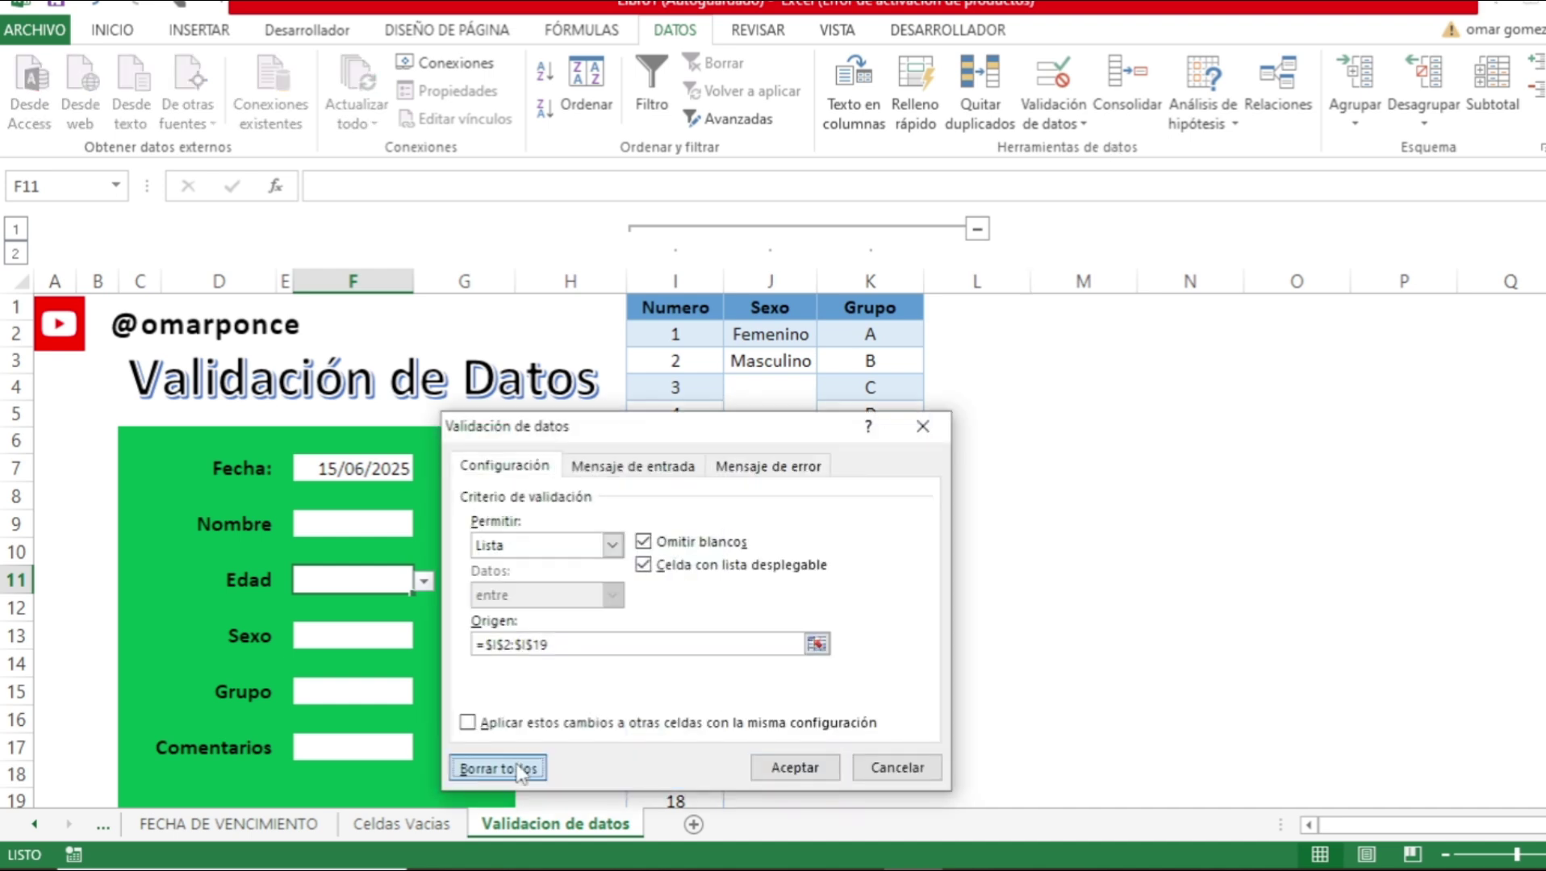
pyautogui.click(770, 763)
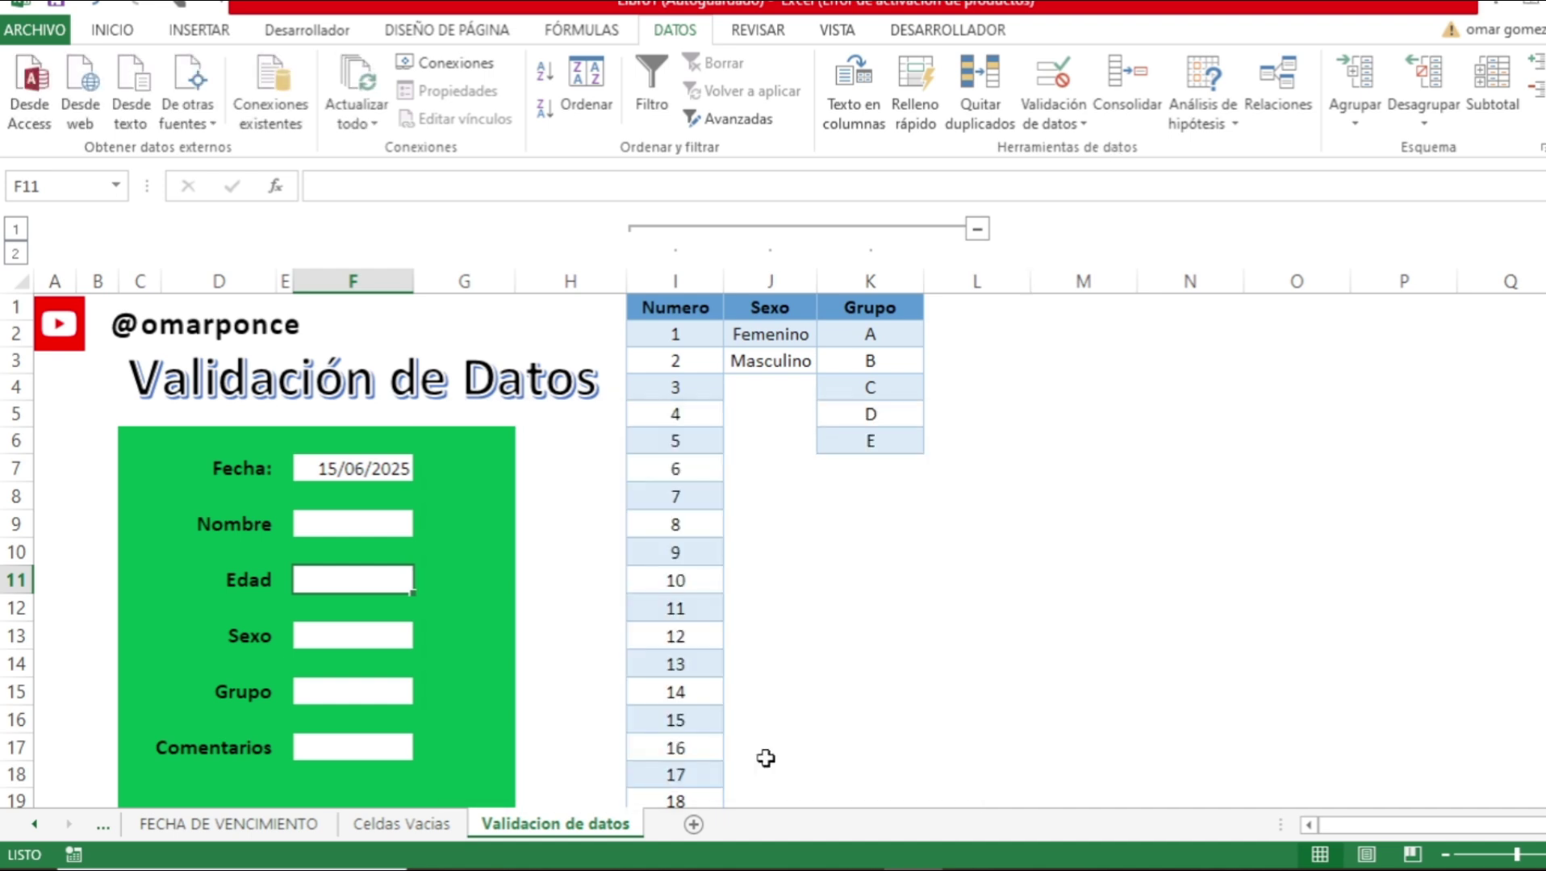
# Convert the Numero range I1:I19 into a table with headers.
pyautogui.click(701, 308)
pyautogui.hotkey('ctrl', 'shift', 'Down')
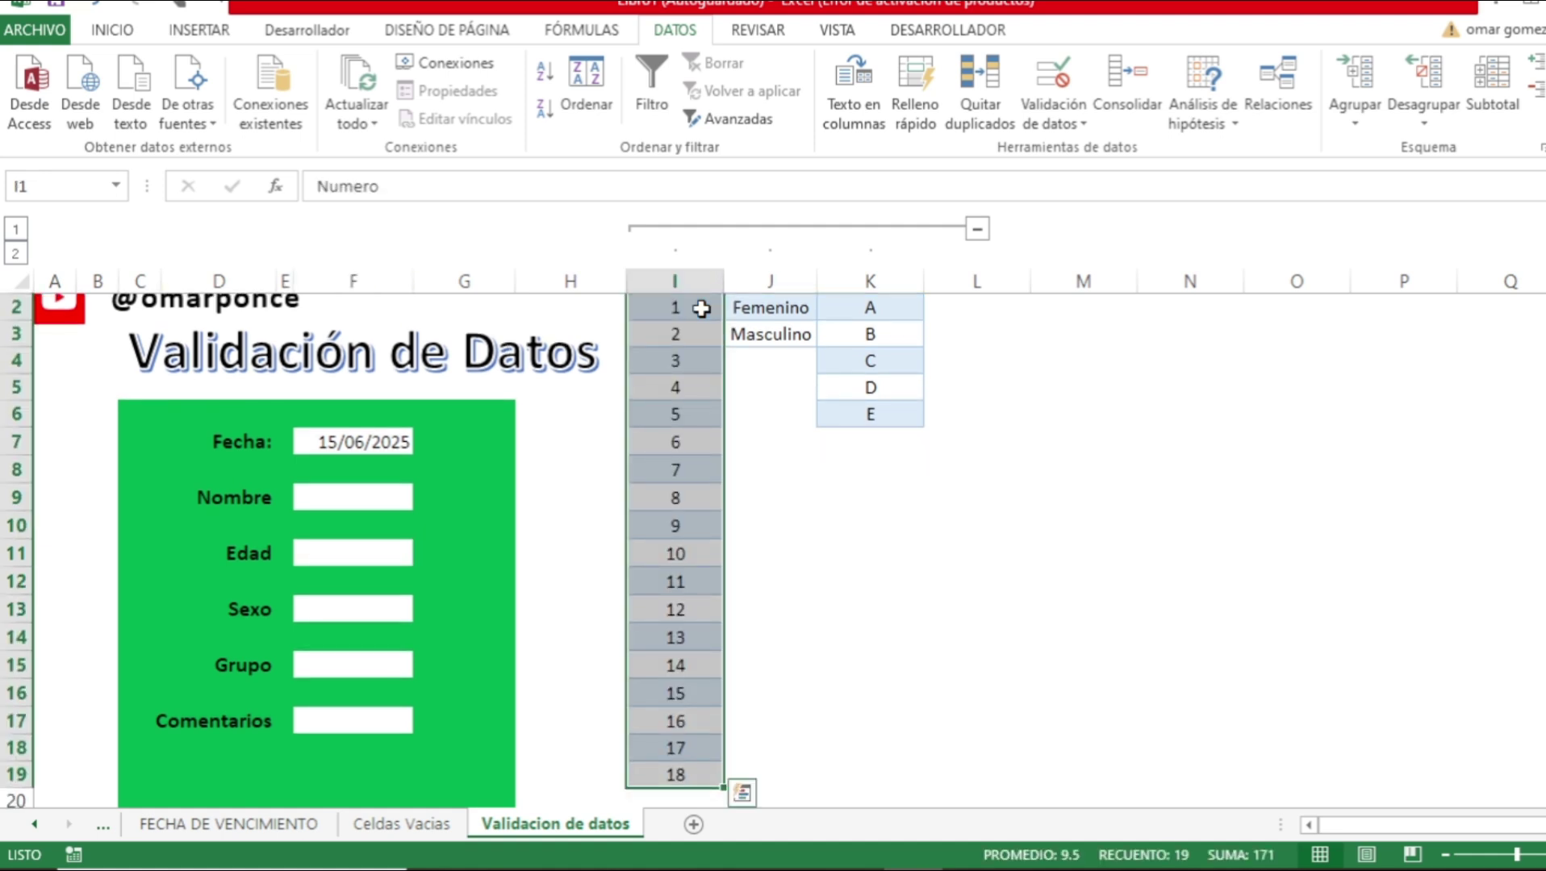
pyautogui.click(121, 32)
pyautogui.click(182, 35)
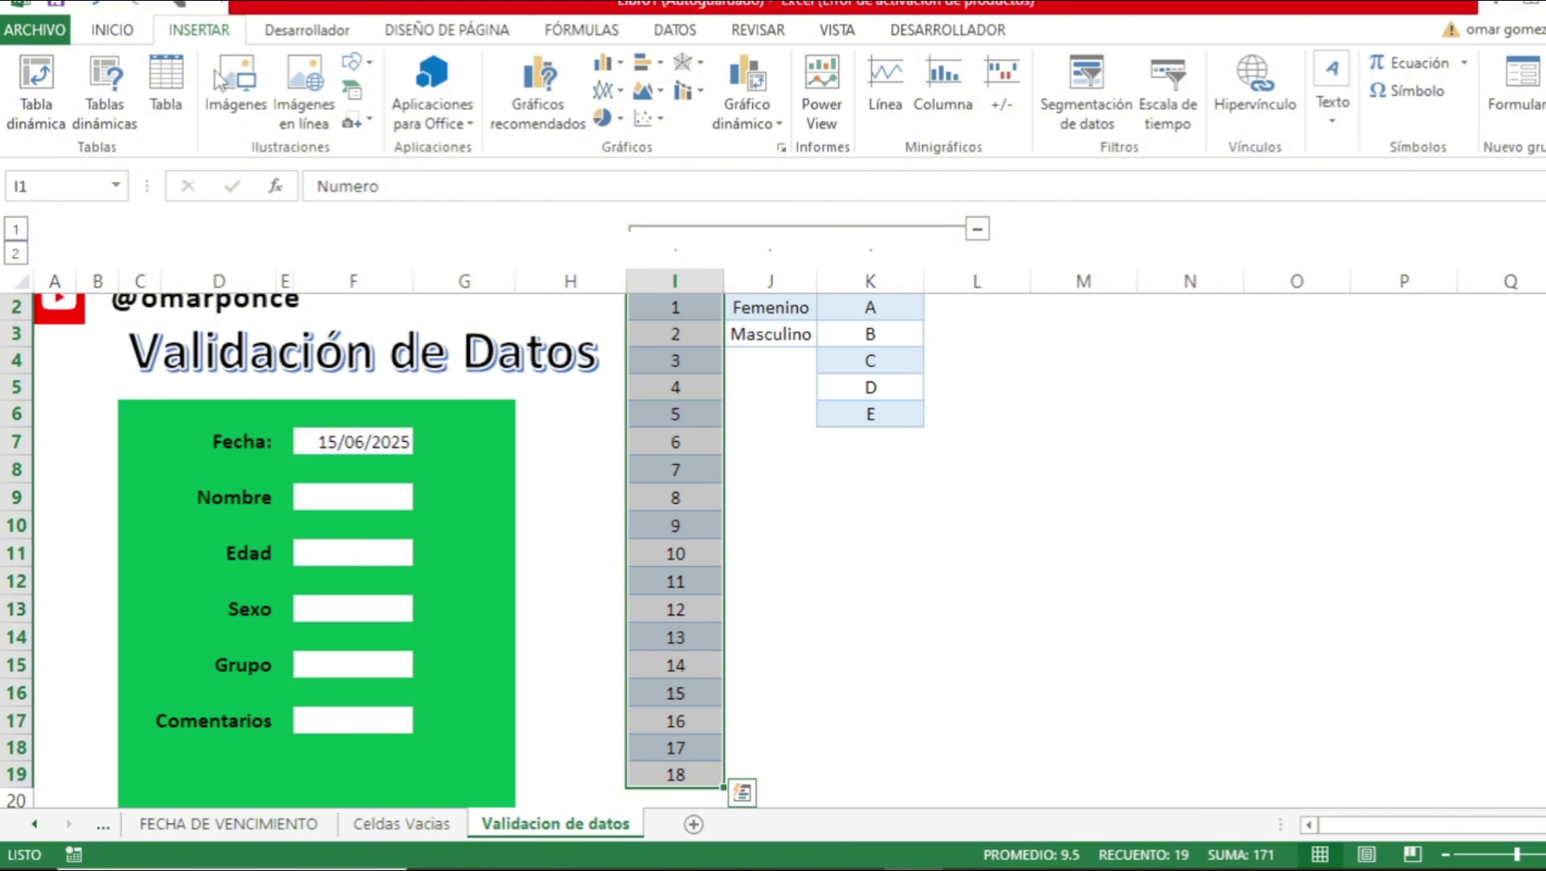
pyautogui.click(167, 92)
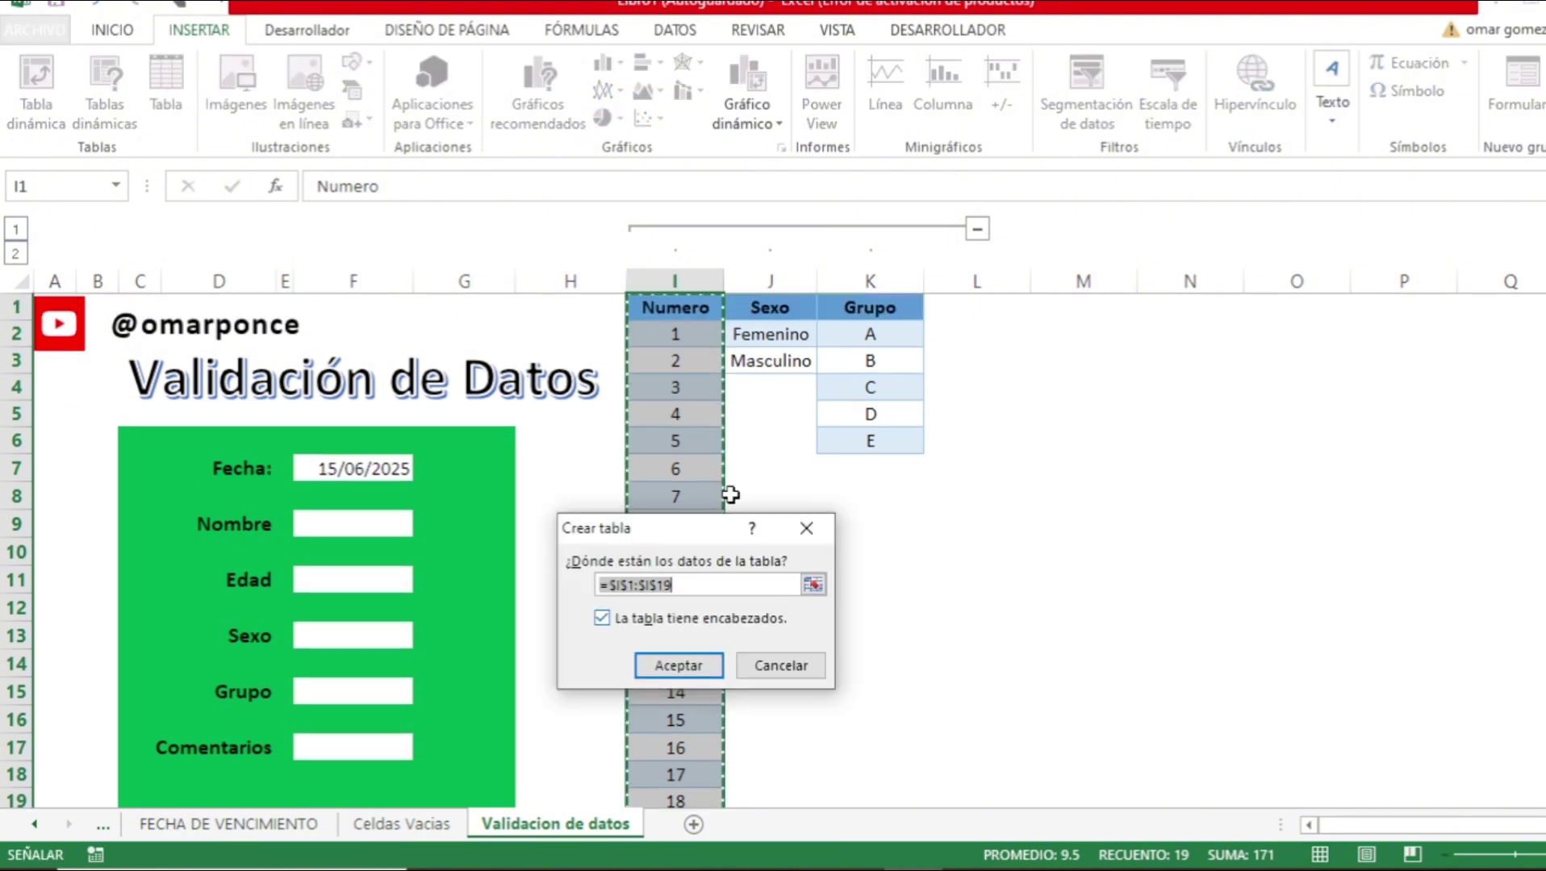
pyautogui.click(690, 676)
pyautogui.click(685, 522)
pyautogui.press('Up')
pyautogui.press('Up')
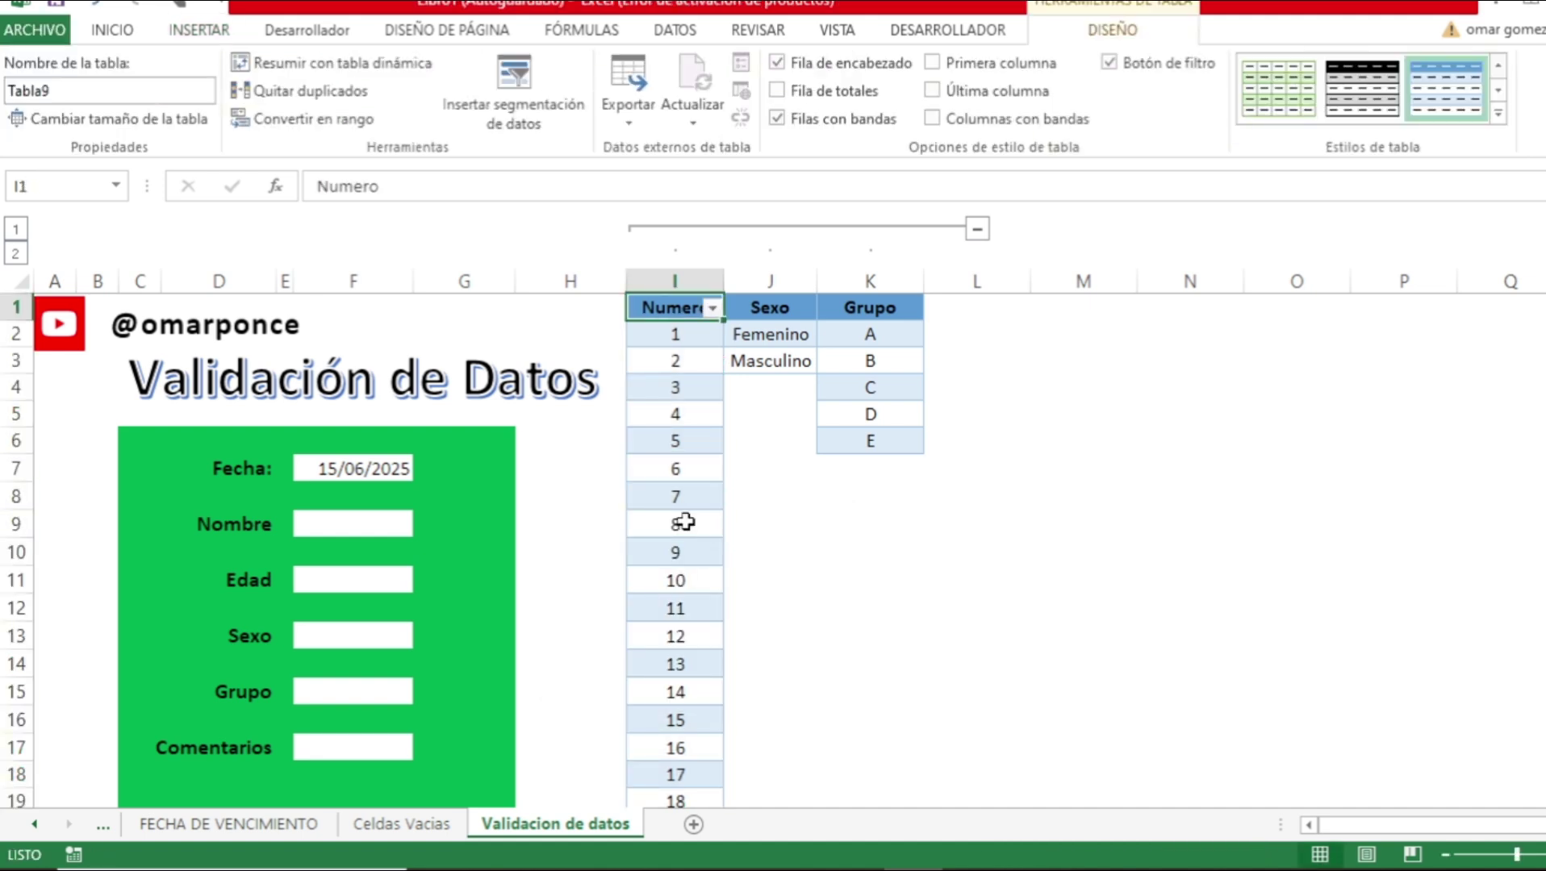
# Apply list validation to the Edad cell F11 with the Numero values =$I$2:$I$19 as its source.
pyautogui.click(353, 573)
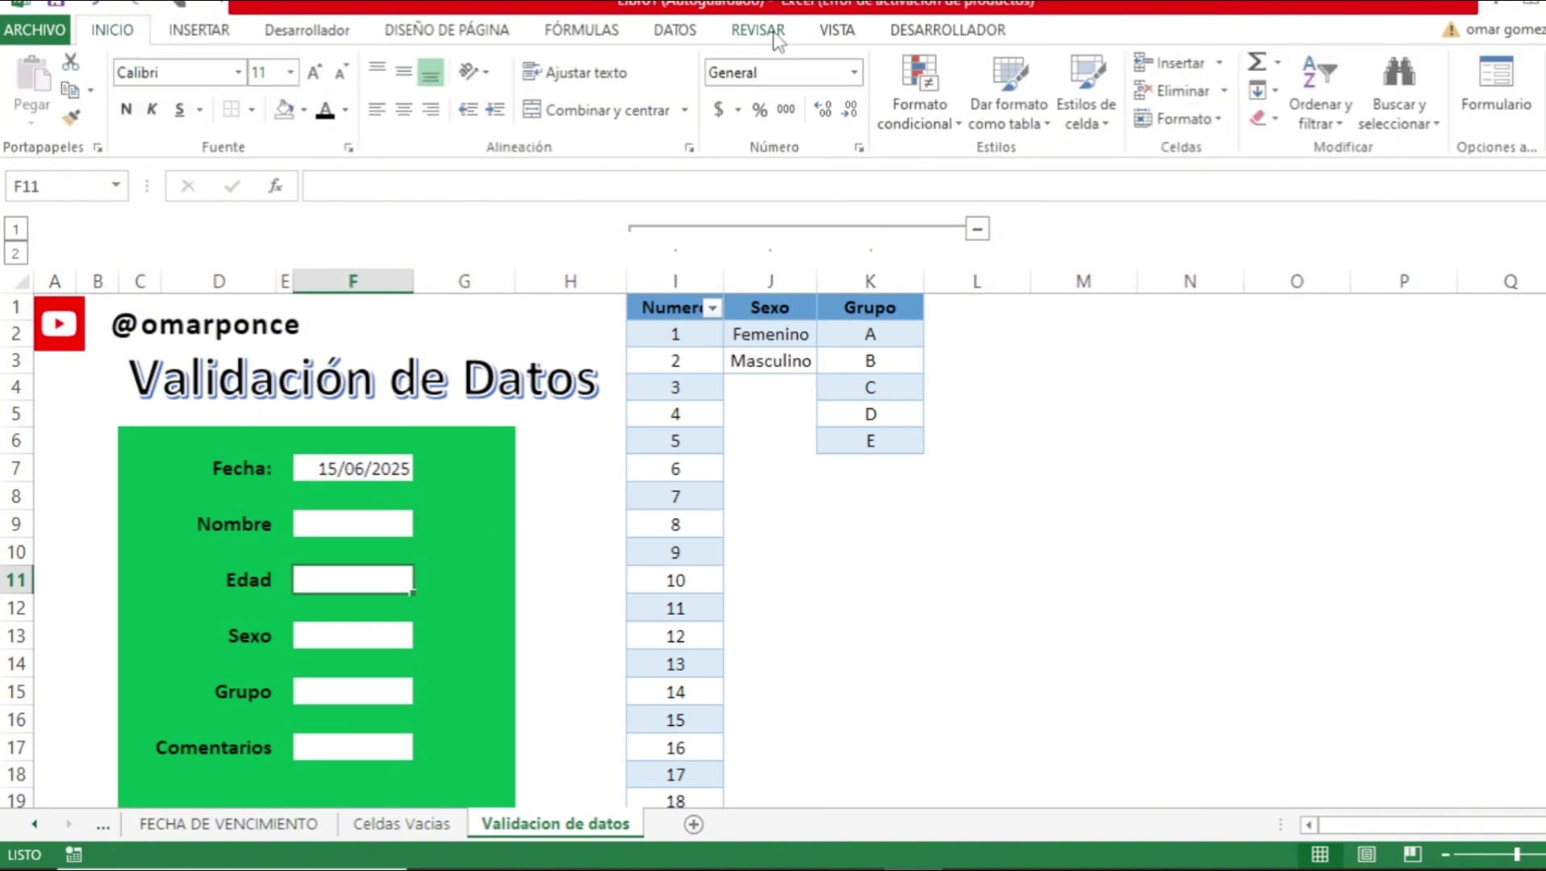
pyautogui.click(660, 32)
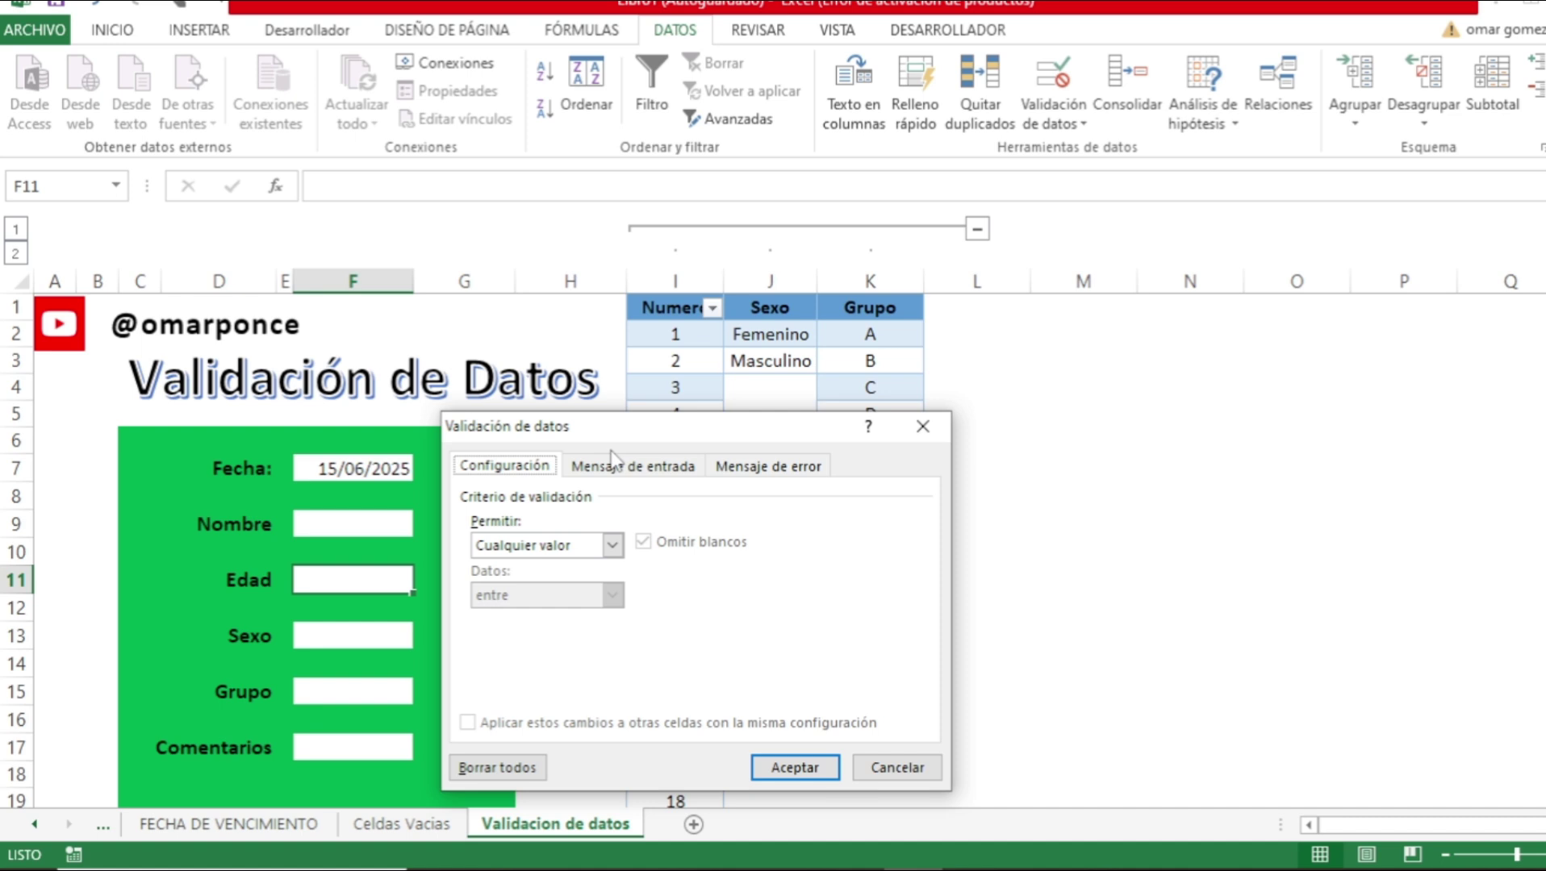
pyautogui.click(610, 546)
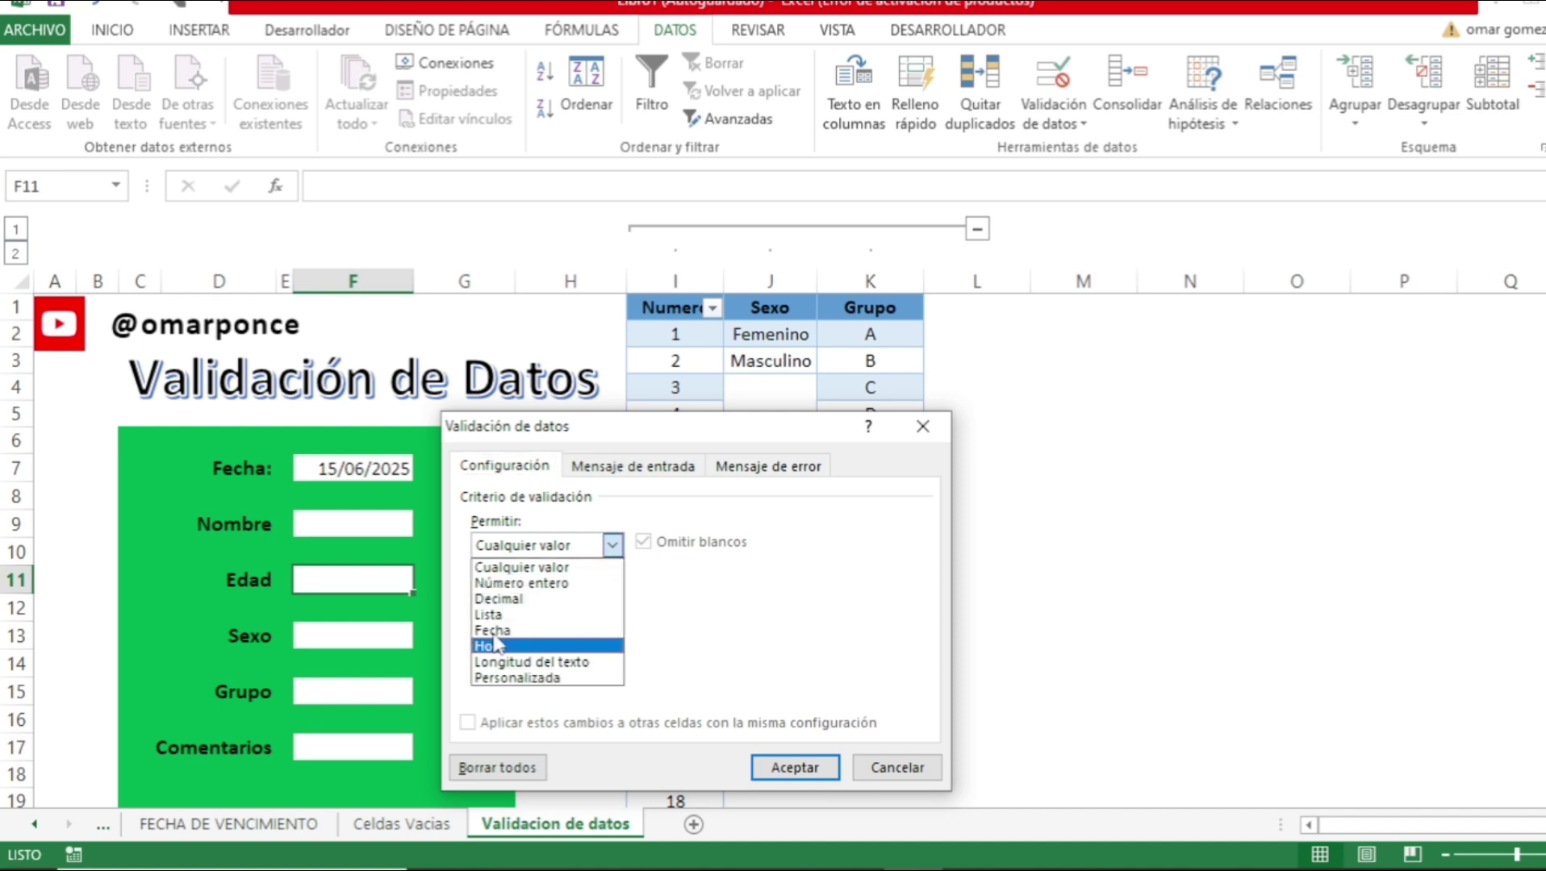
pyautogui.click(812, 646)
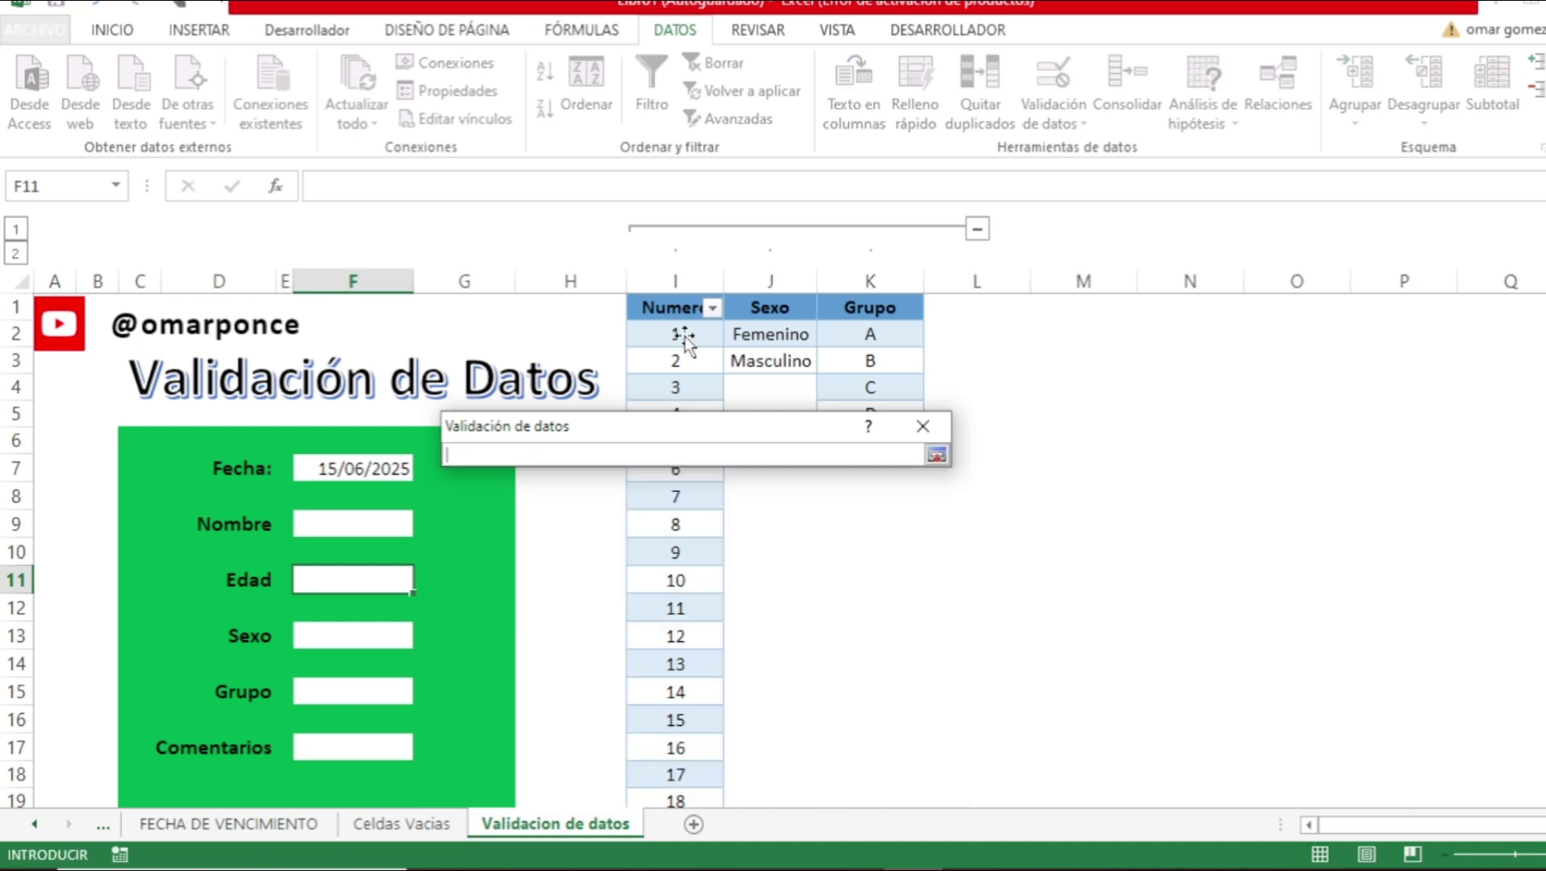
pyautogui.click(683, 335)
pyautogui.hotkey('ctrl', 'shift', 'Down')
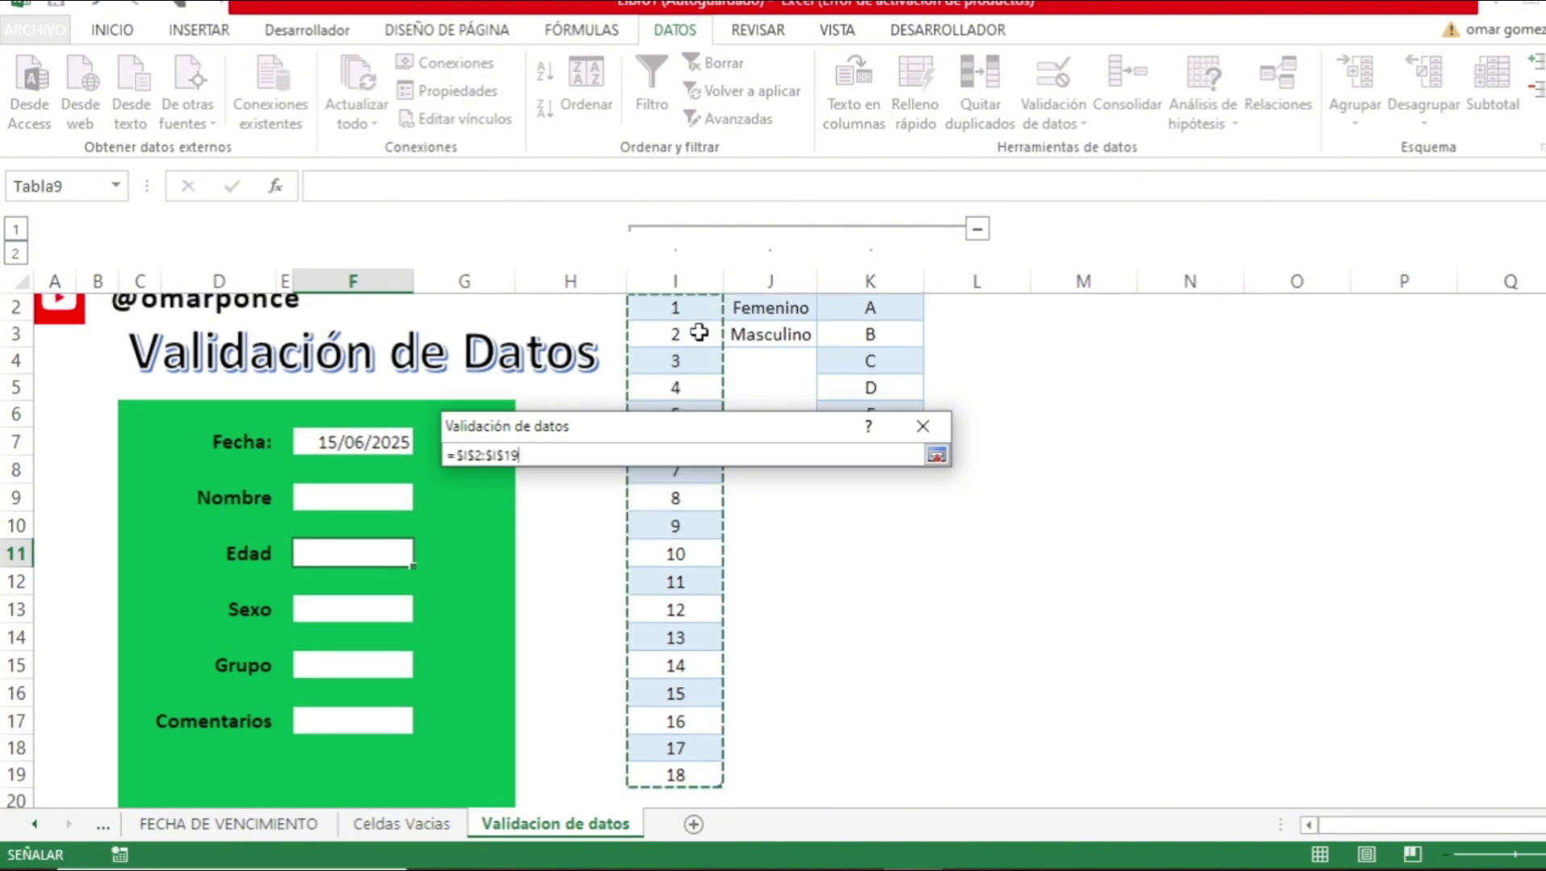
pyautogui.click(935, 455)
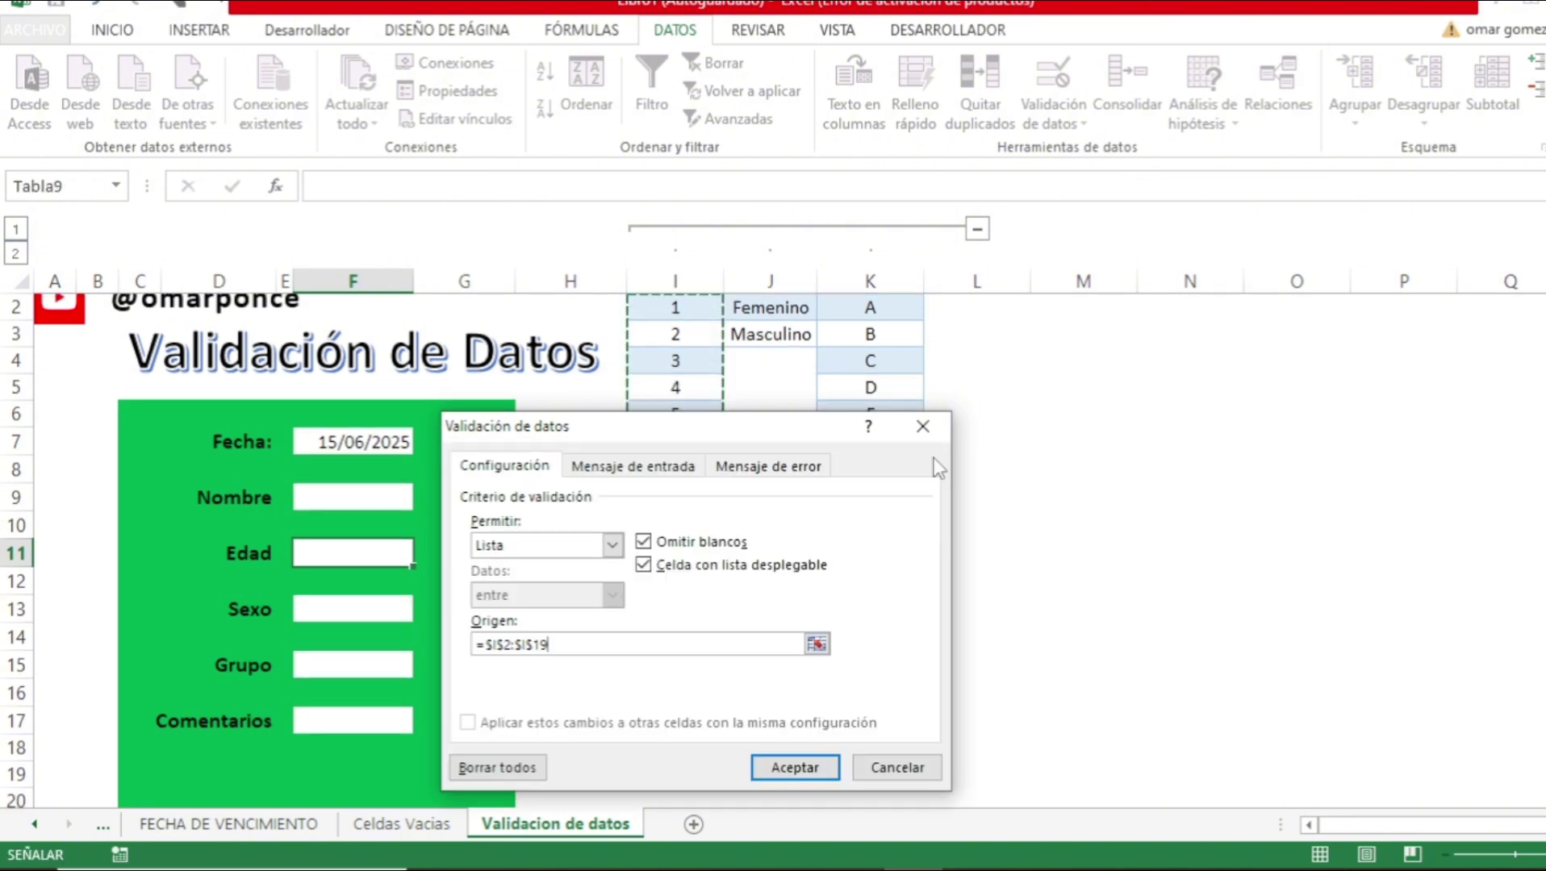
pyautogui.click(788, 761)
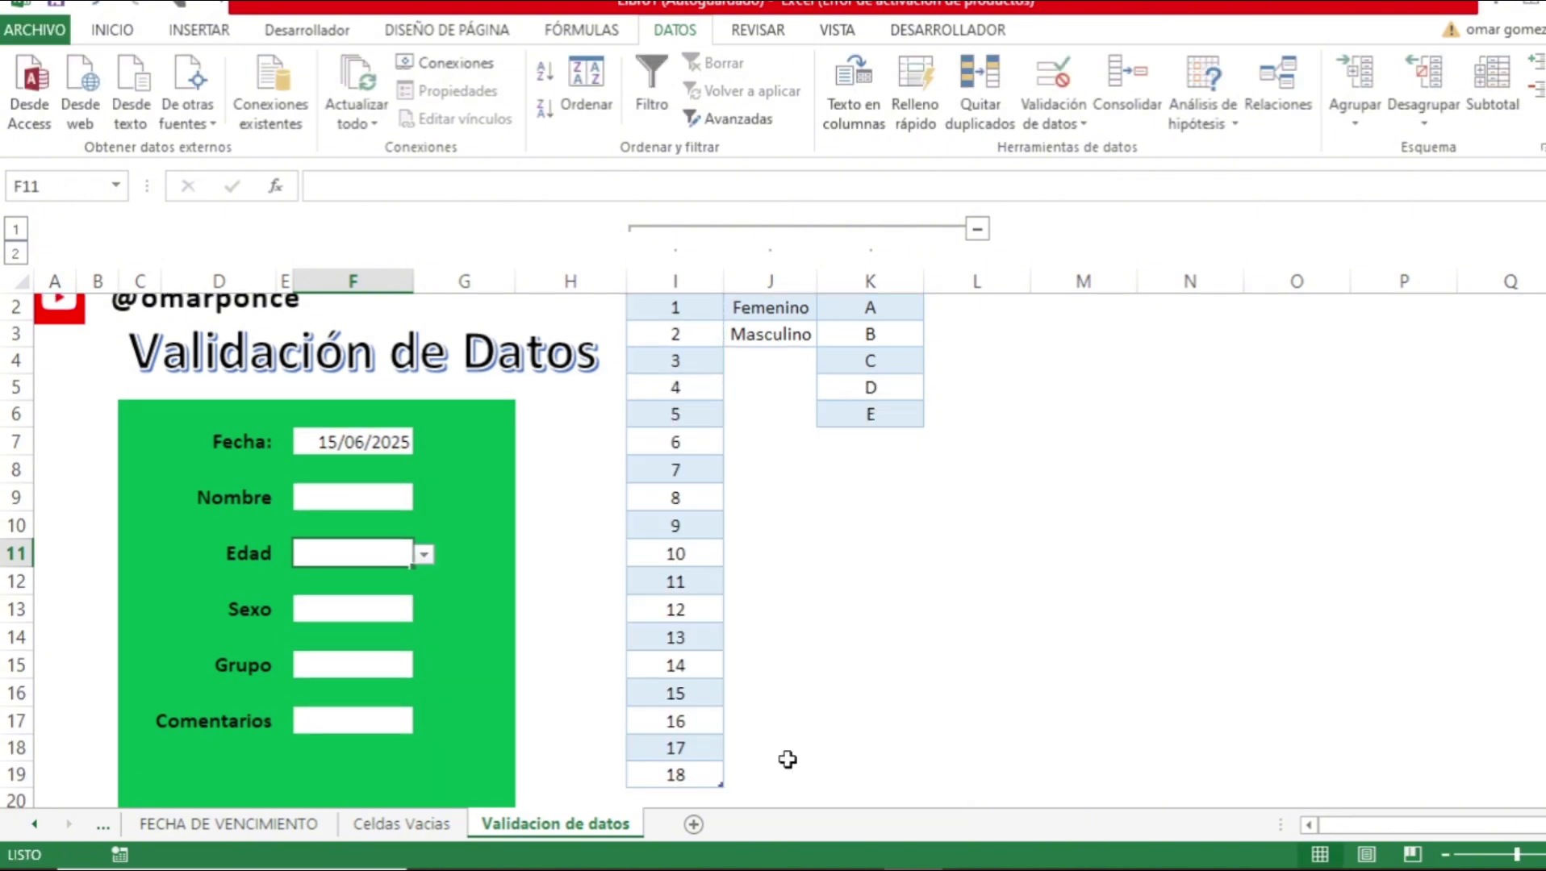
# Look through all the values offered by the Edad drop-down list in F11.
pyautogui.click(423, 555)
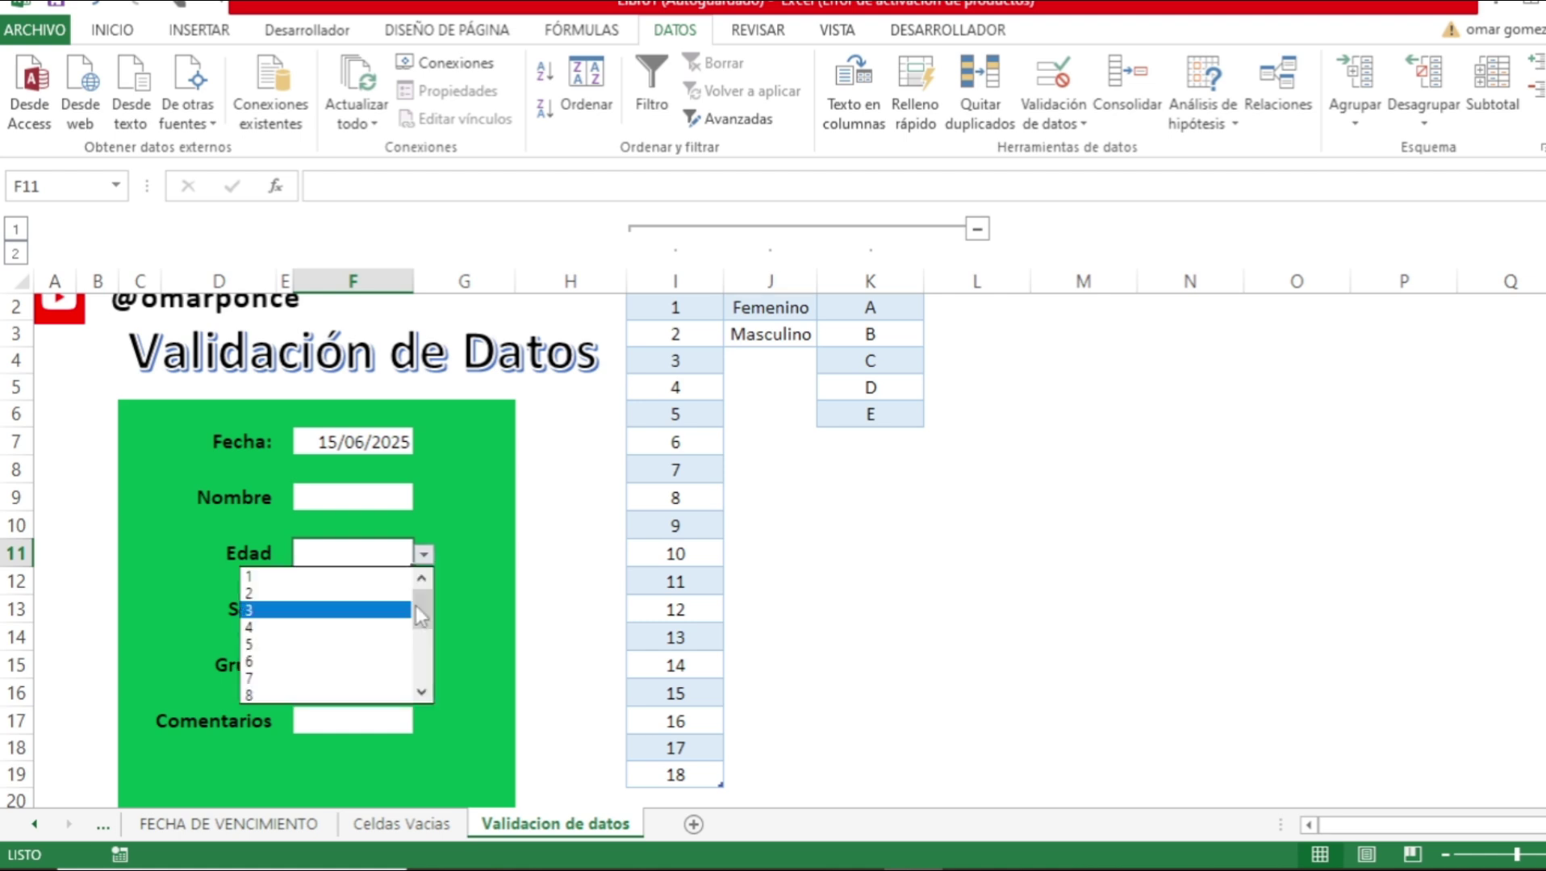
pyautogui.scroll(-1, 422, 685)
pyautogui.scroll(-3, 421, 692)
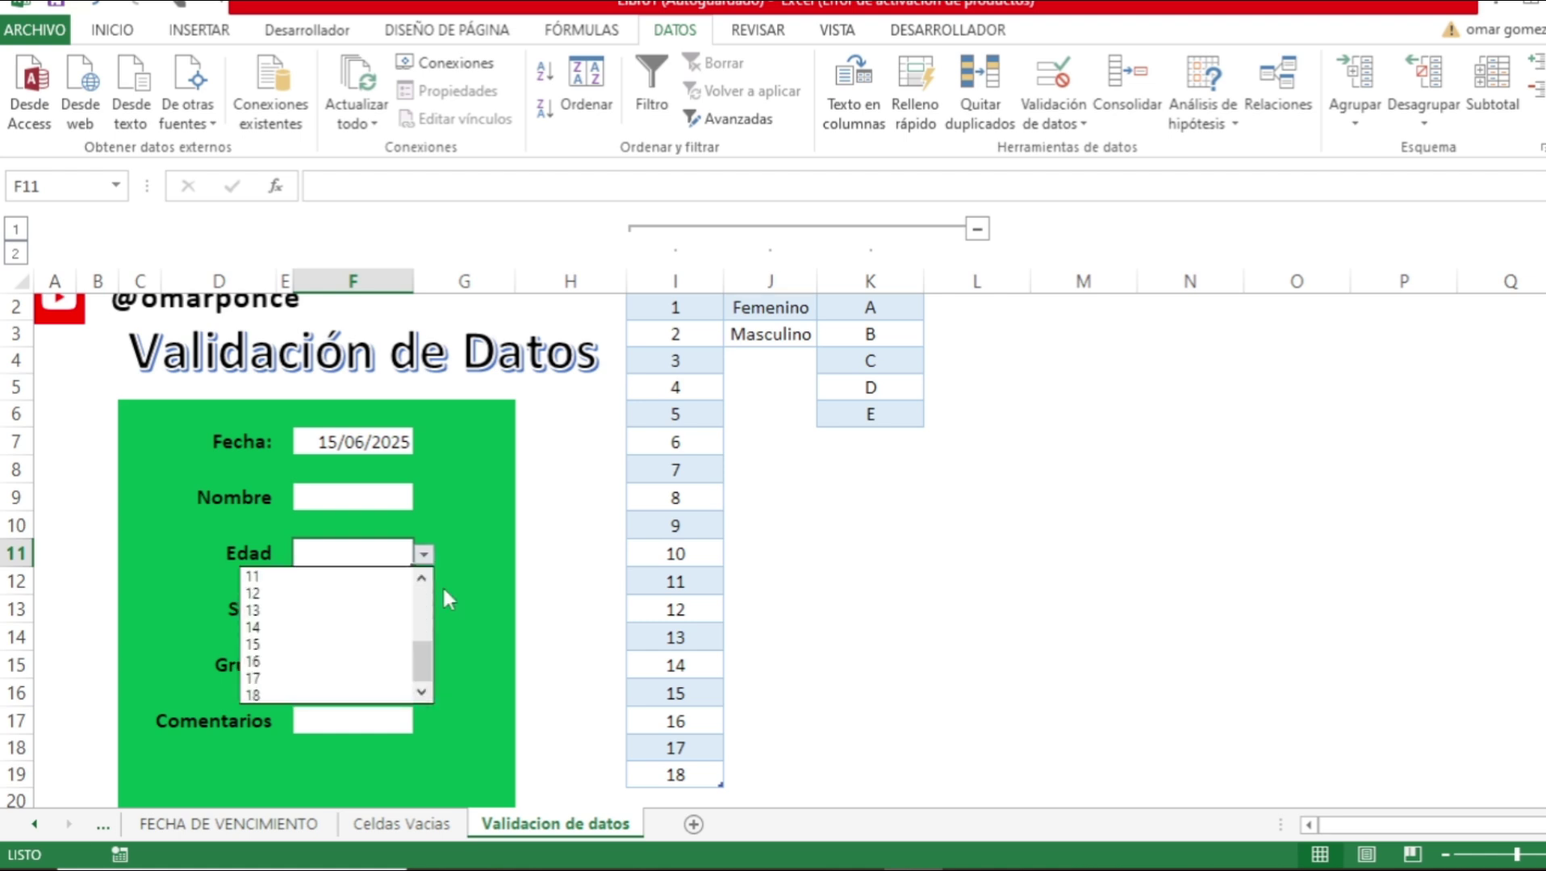
pyautogui.click(488, 582)
# Add 19 in I20, directly below the last row of the Numero table.
pyautogui.click(673, 794)
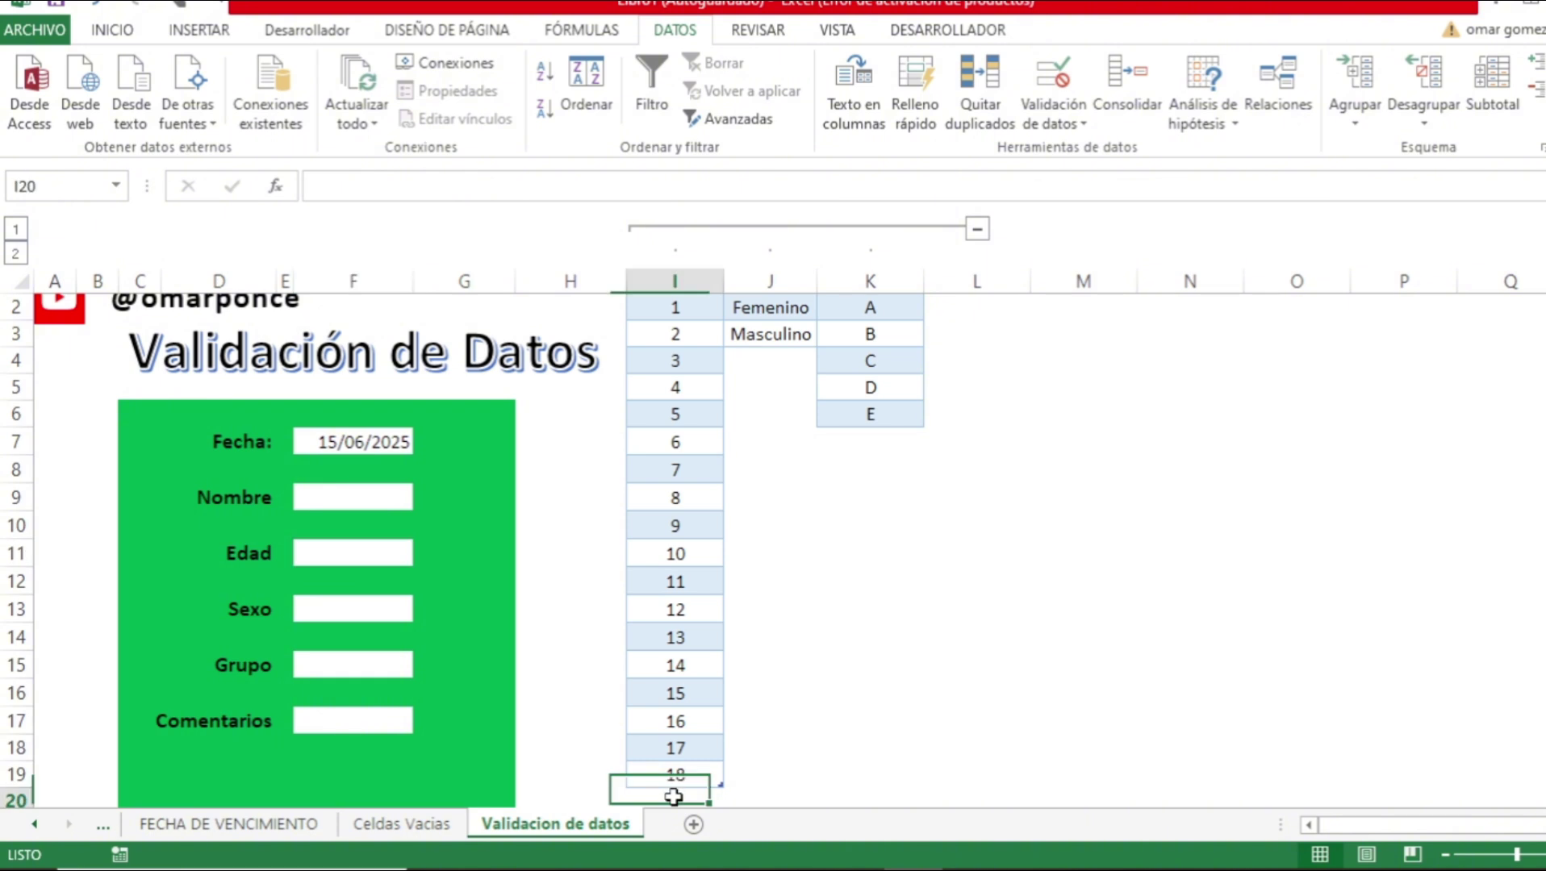
pyautogui.write('19')
pyautogui.press('Return')
pyautogui.press('Up')
pyautogui.press('Up')
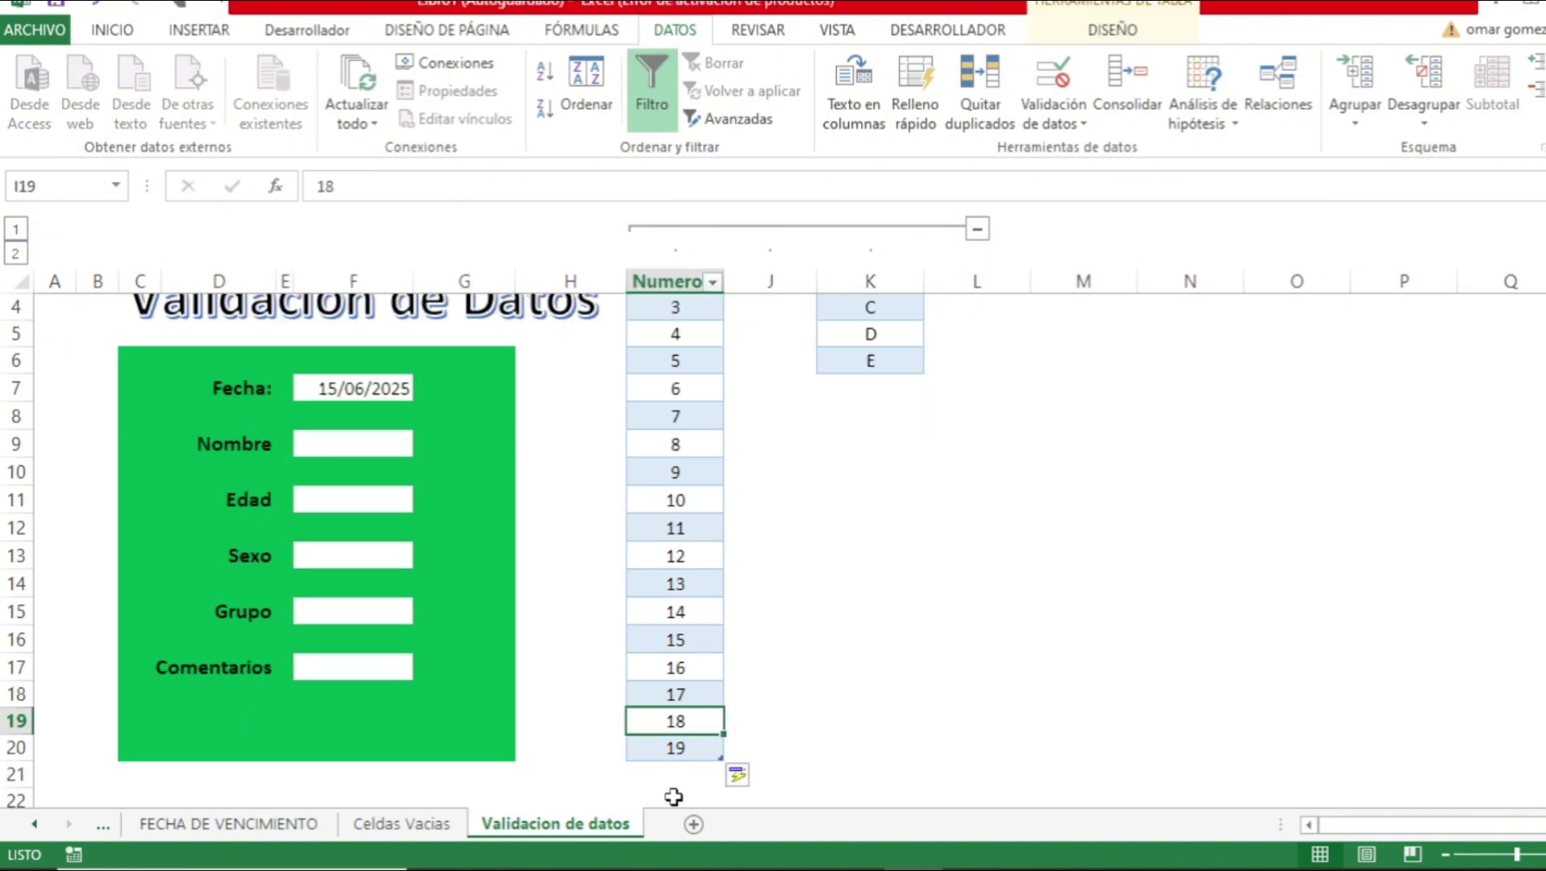
# Check whether the Edad drop-down list in F11 now offers 19, without choosing a value.
pyautogui.click(392, 497)
pyautogui.click(424, 501)
pyautogui.moveTo(421, 553); pyautogui.dragTo(418, 605)
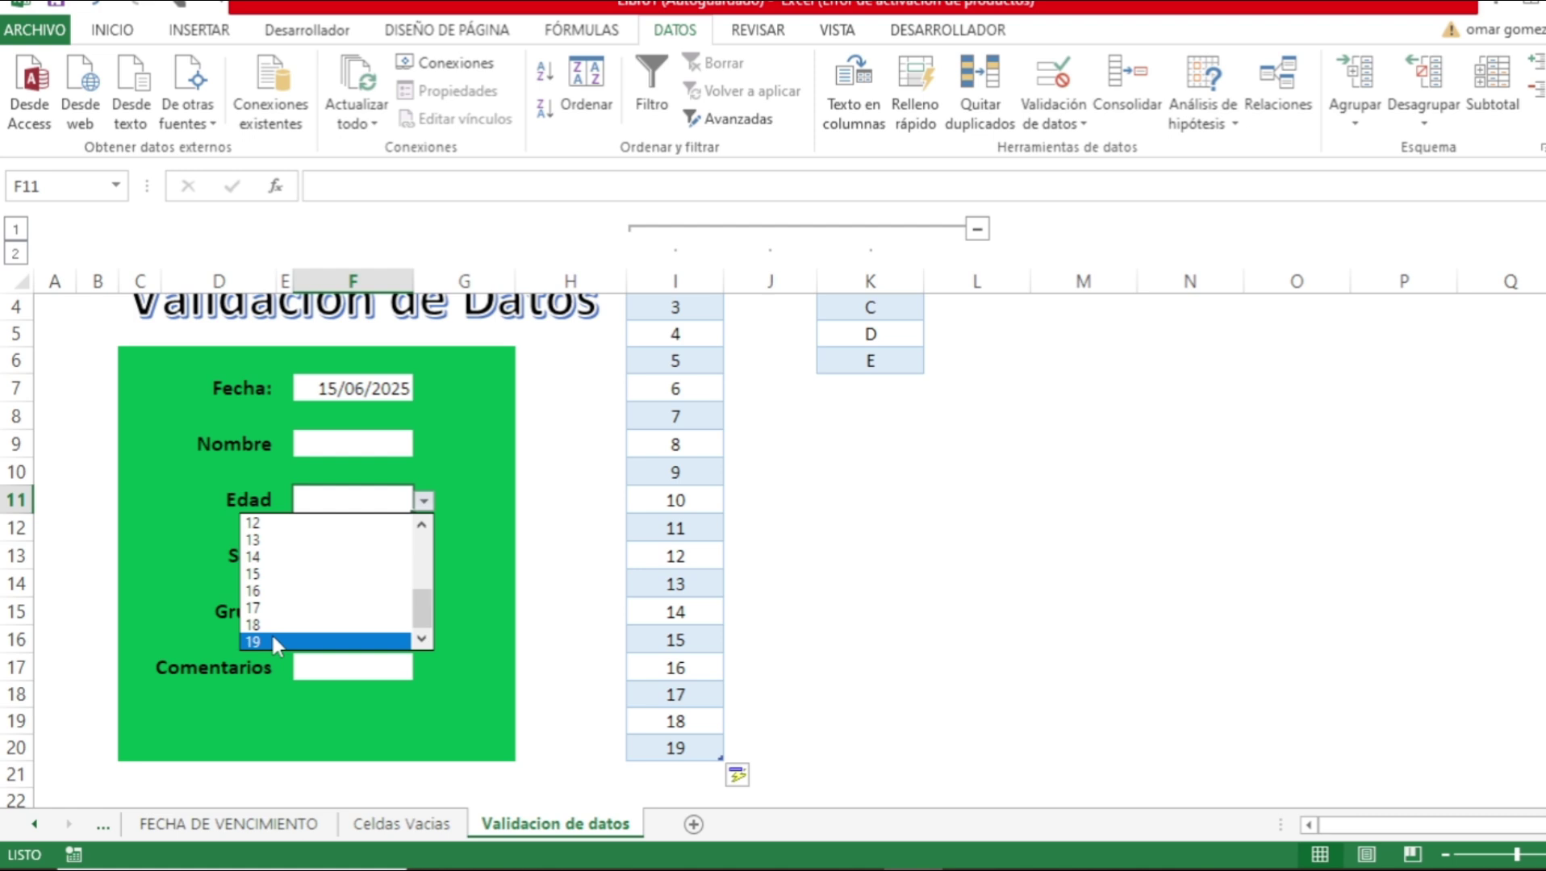
pyautogui.press('Escape')
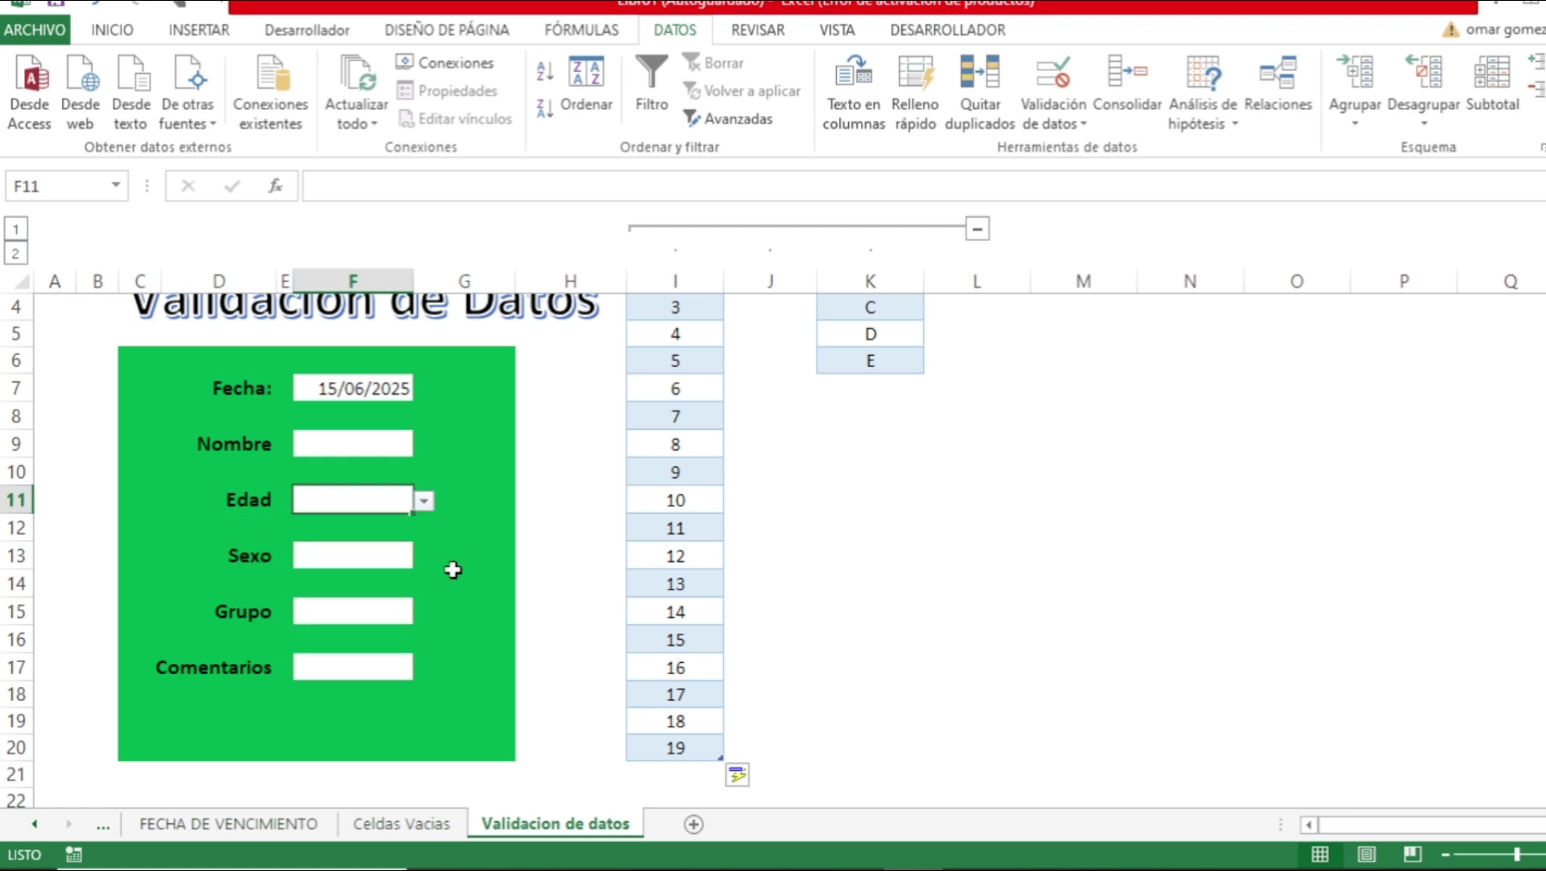
pyautogui.click(453, 569)
pyautogui.press('Left')
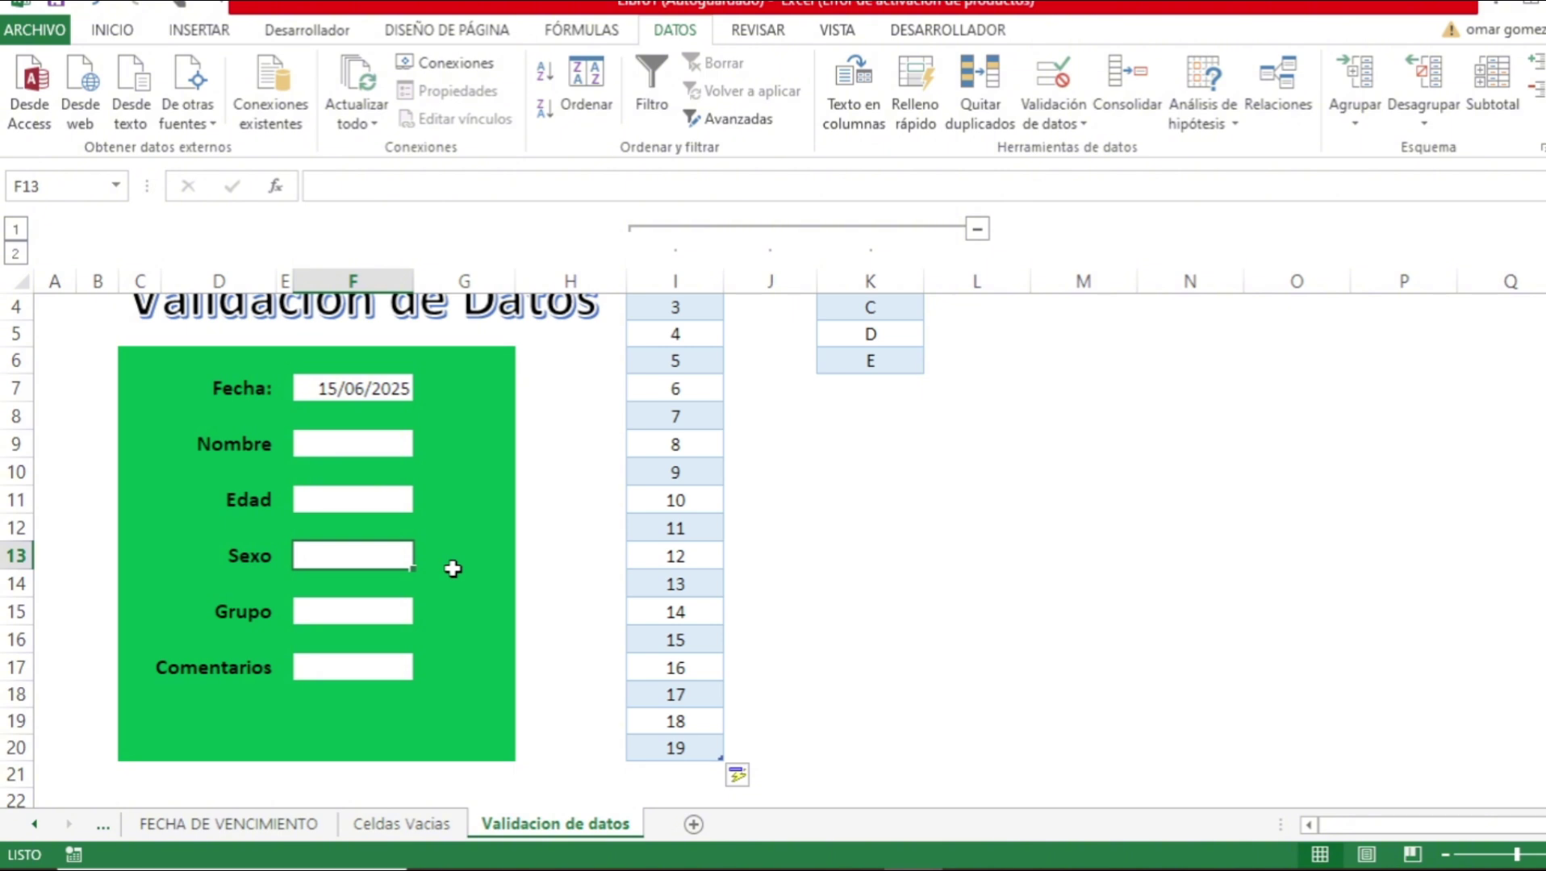
pyautogui.press('Up')
pyautogui.press('Right')
pyautogui.press('Right')
pyautogui.press('Up')
pyautogui.press('Up')
pyautogui.press('Up')
pyautogui.press('Up')
pyautogui.press('Up')
pyautogui.press('Up')
pyautogui.press('Up')
pyautogui.press('Up')
pyautogui.press('Up')
pyautogui.press('Up')
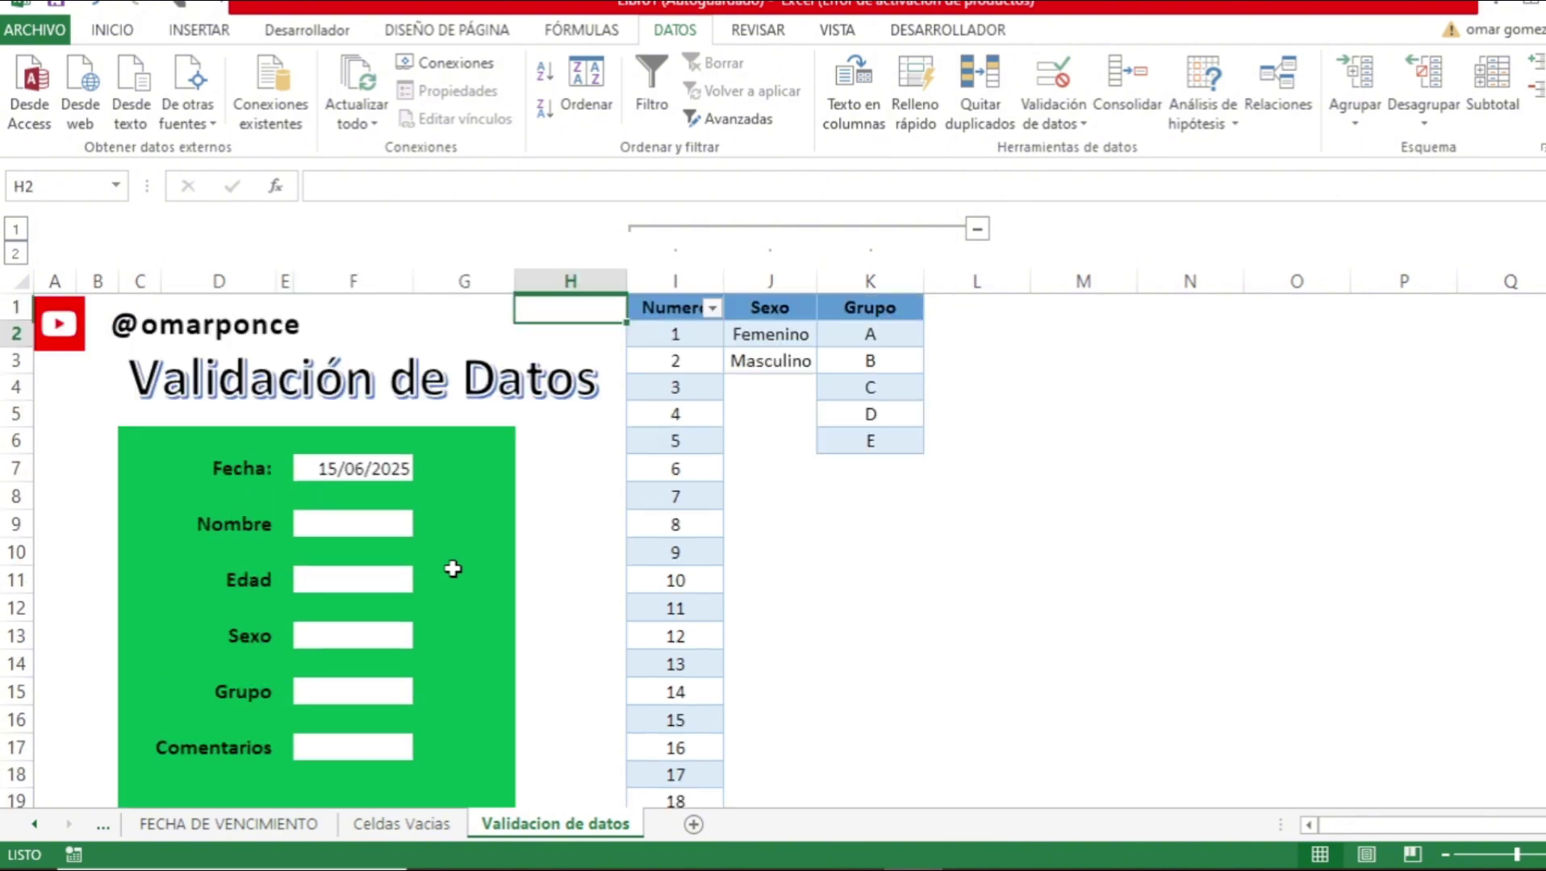
pyautogui.press('Down')
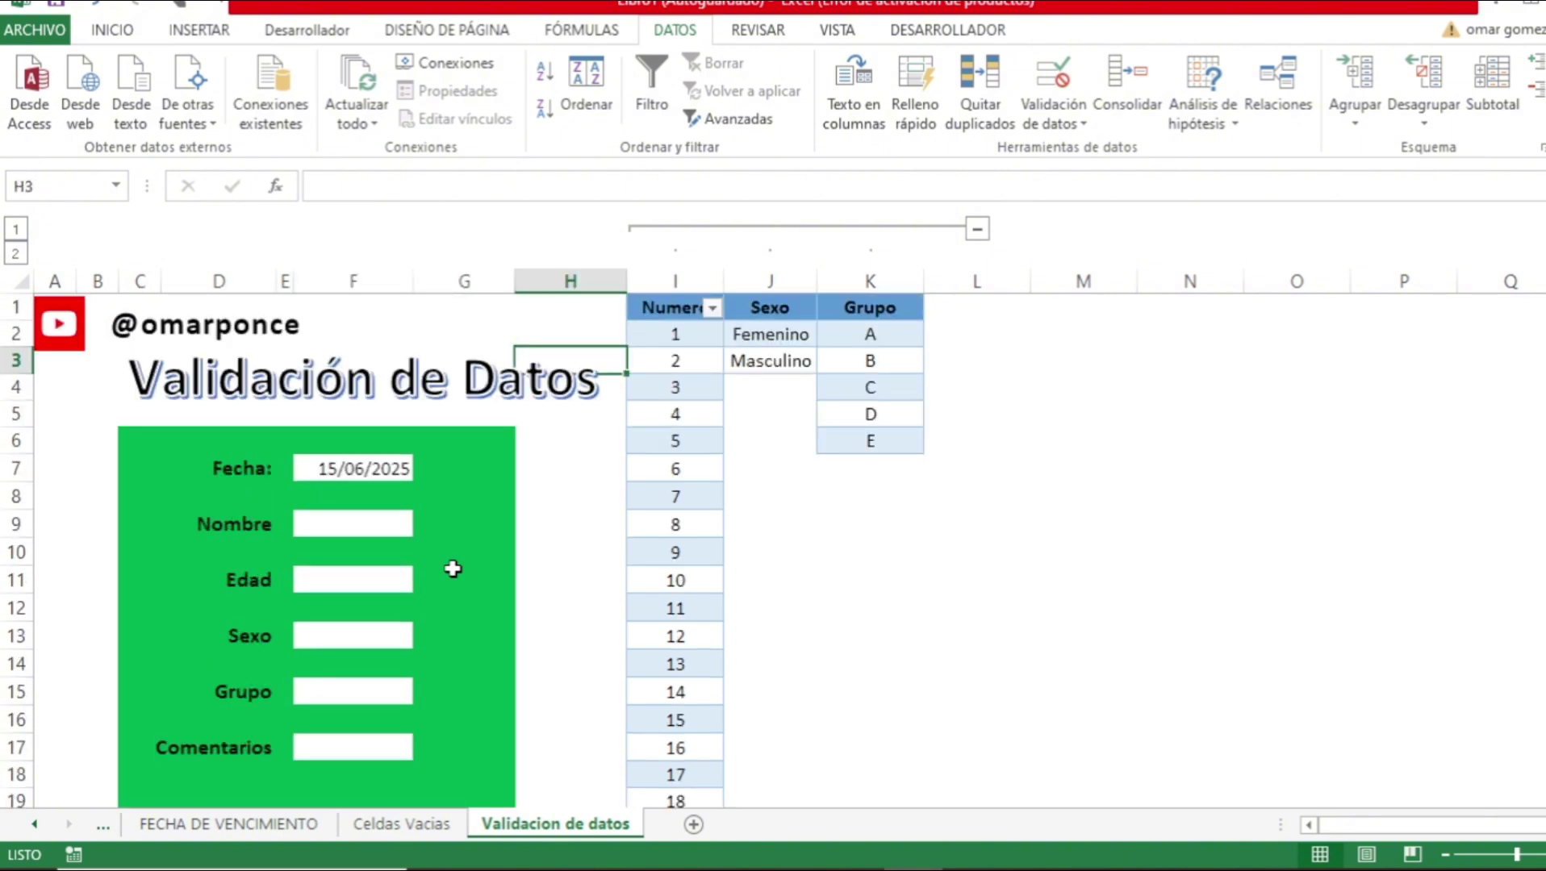
# Apply list validation to the Sexo cell F13 with the Sexo column values =$J$2:$J$3 as its source.
pyautogui.click(366, 637)
pyautogui.click(353, 692)
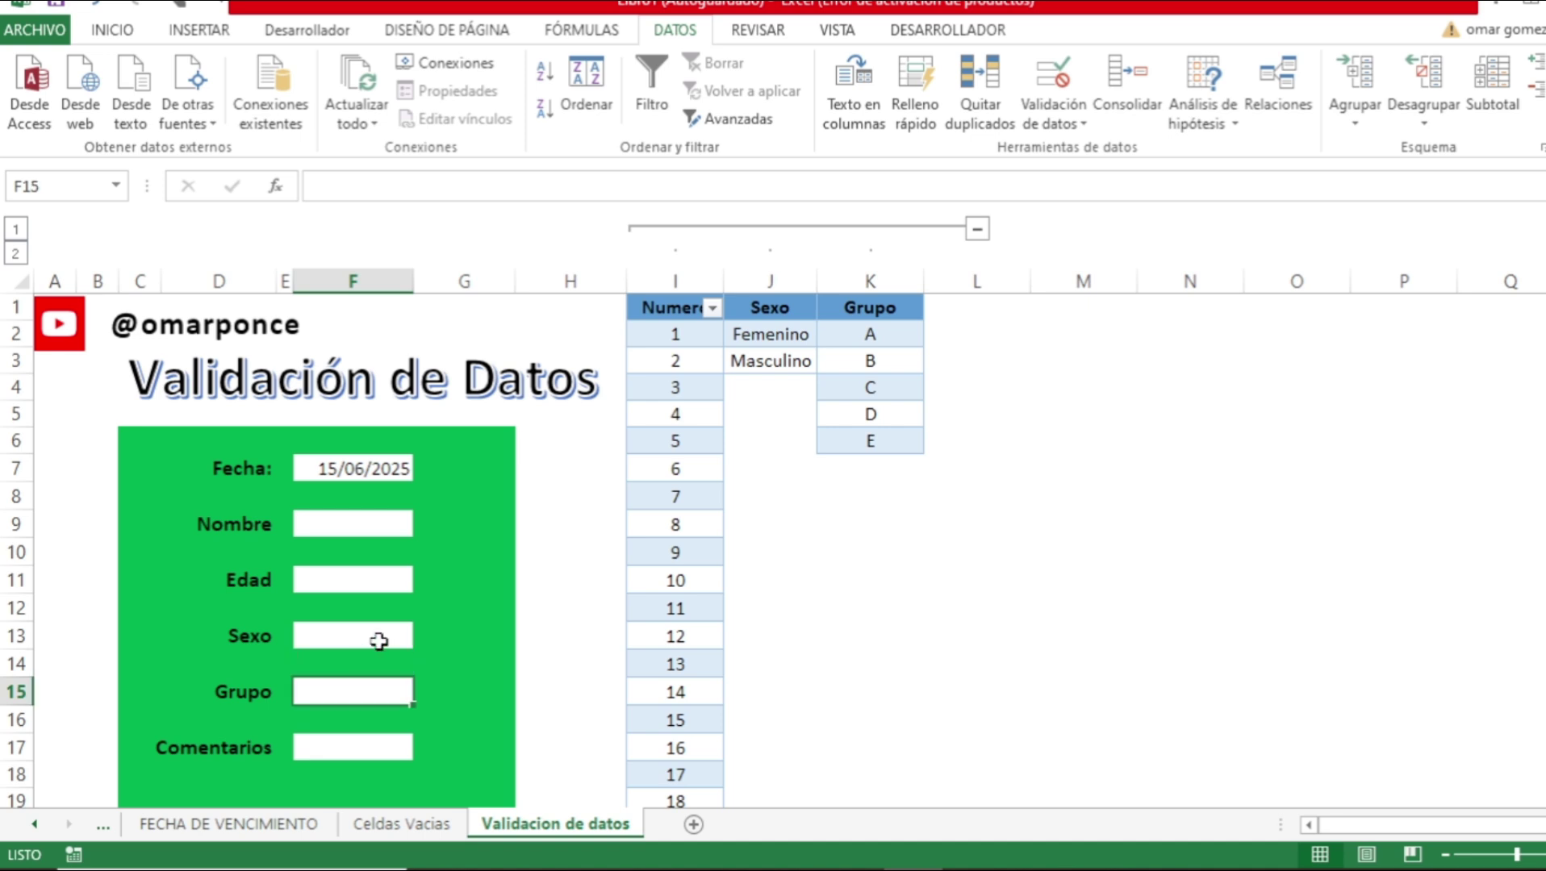
pyautogui.click(376, 637)
pyautogui.click(1052, 120)
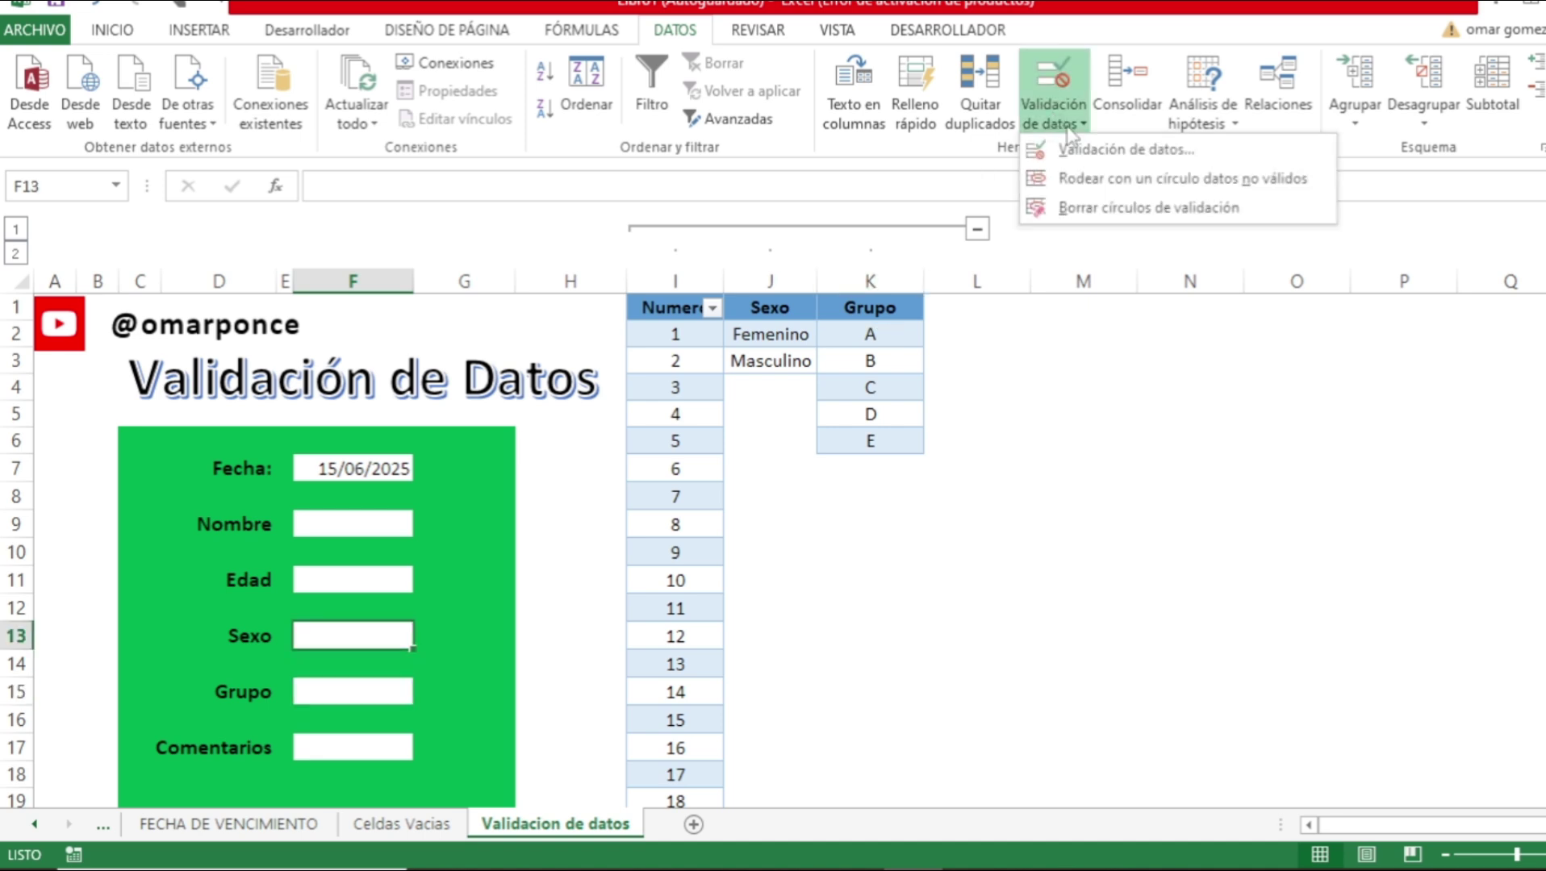
pyautogui.click(1074, 151)
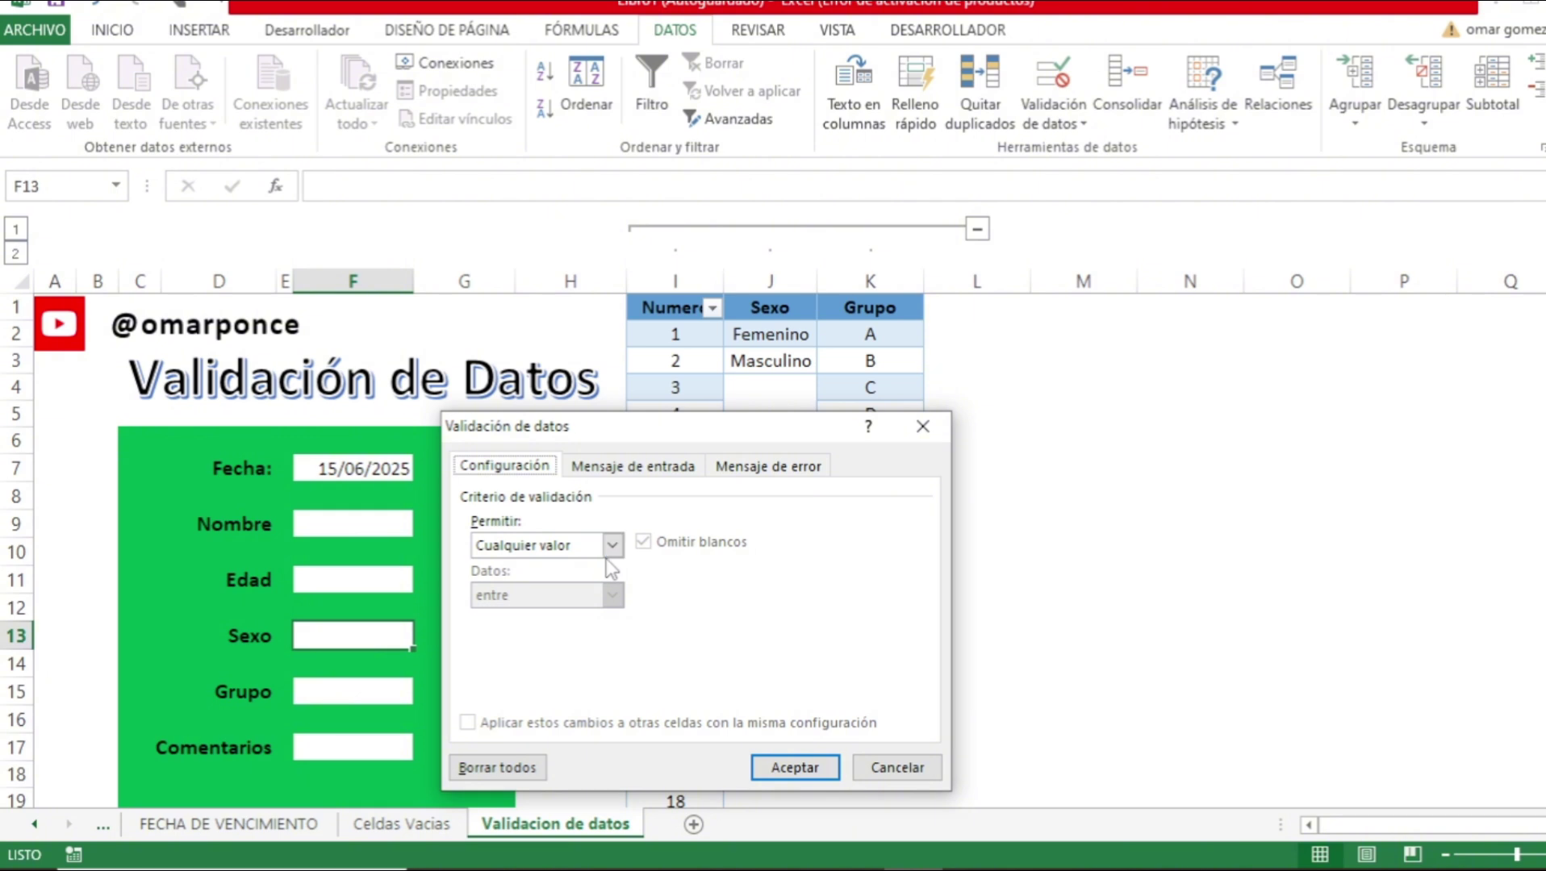
pyautogui.click(612, 546)
pyautogui.click(533, 618)
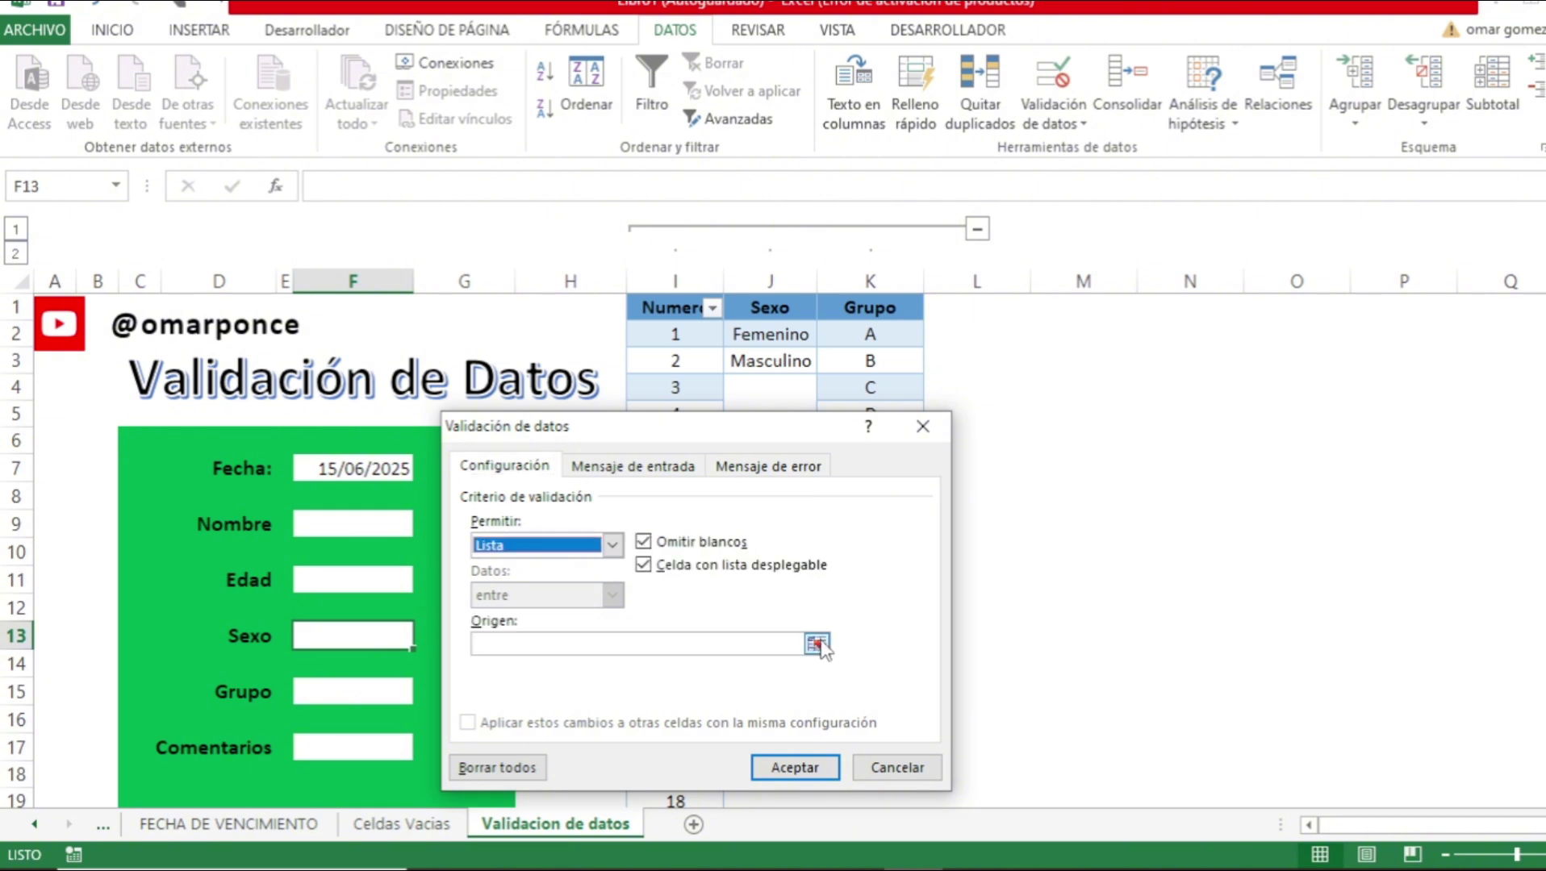
pyautogui.click(817, 645)
pyautogui.click(750, 334)
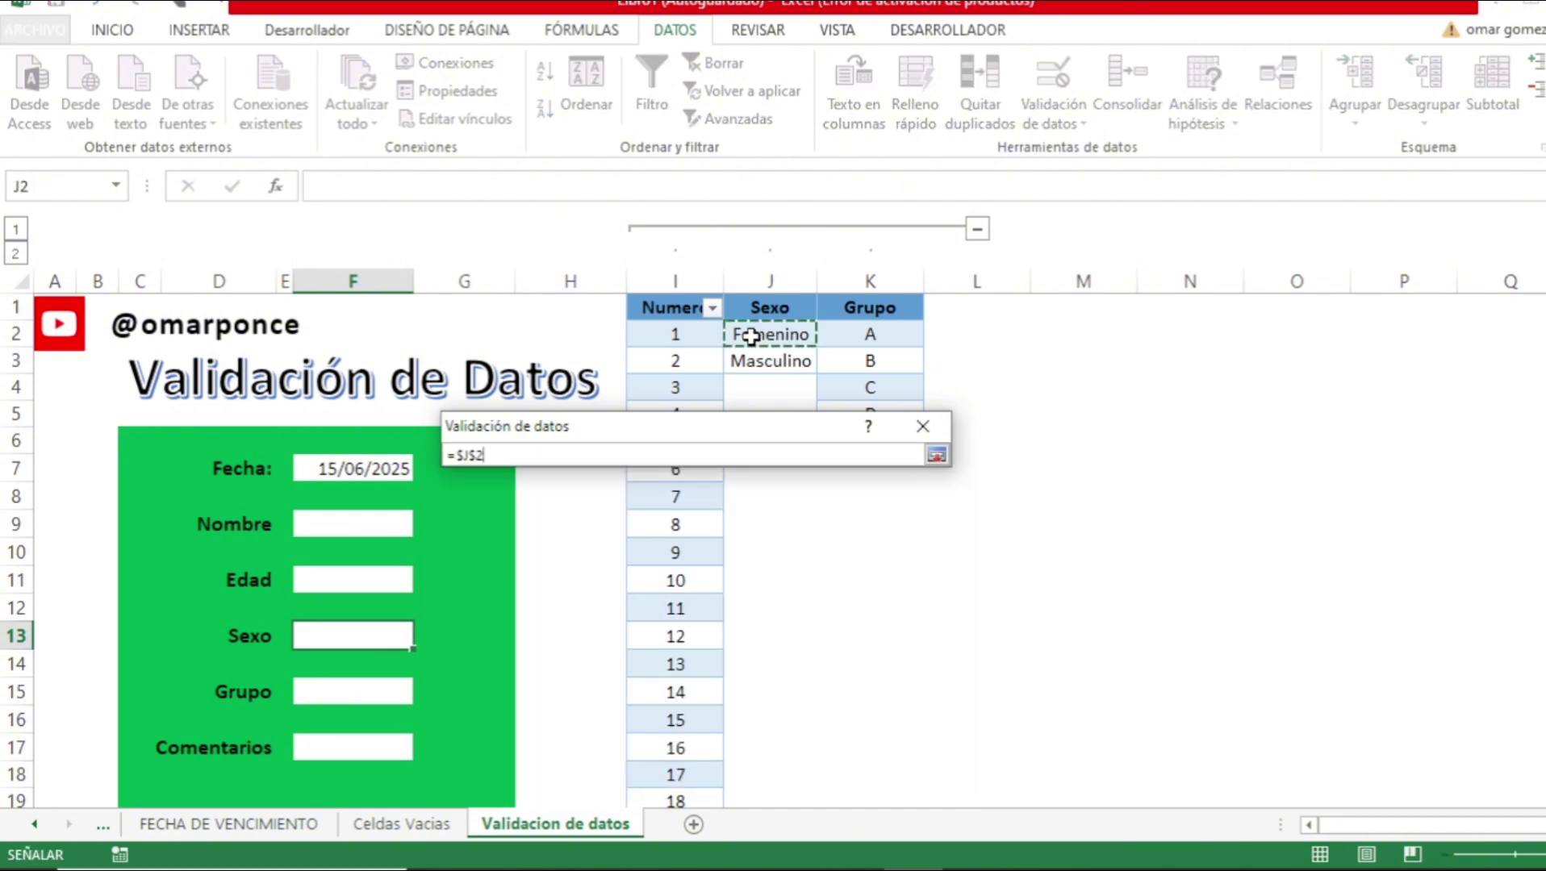
pyautogui.moveTo(750, 335); pyautogui.dragTo(750, 354)
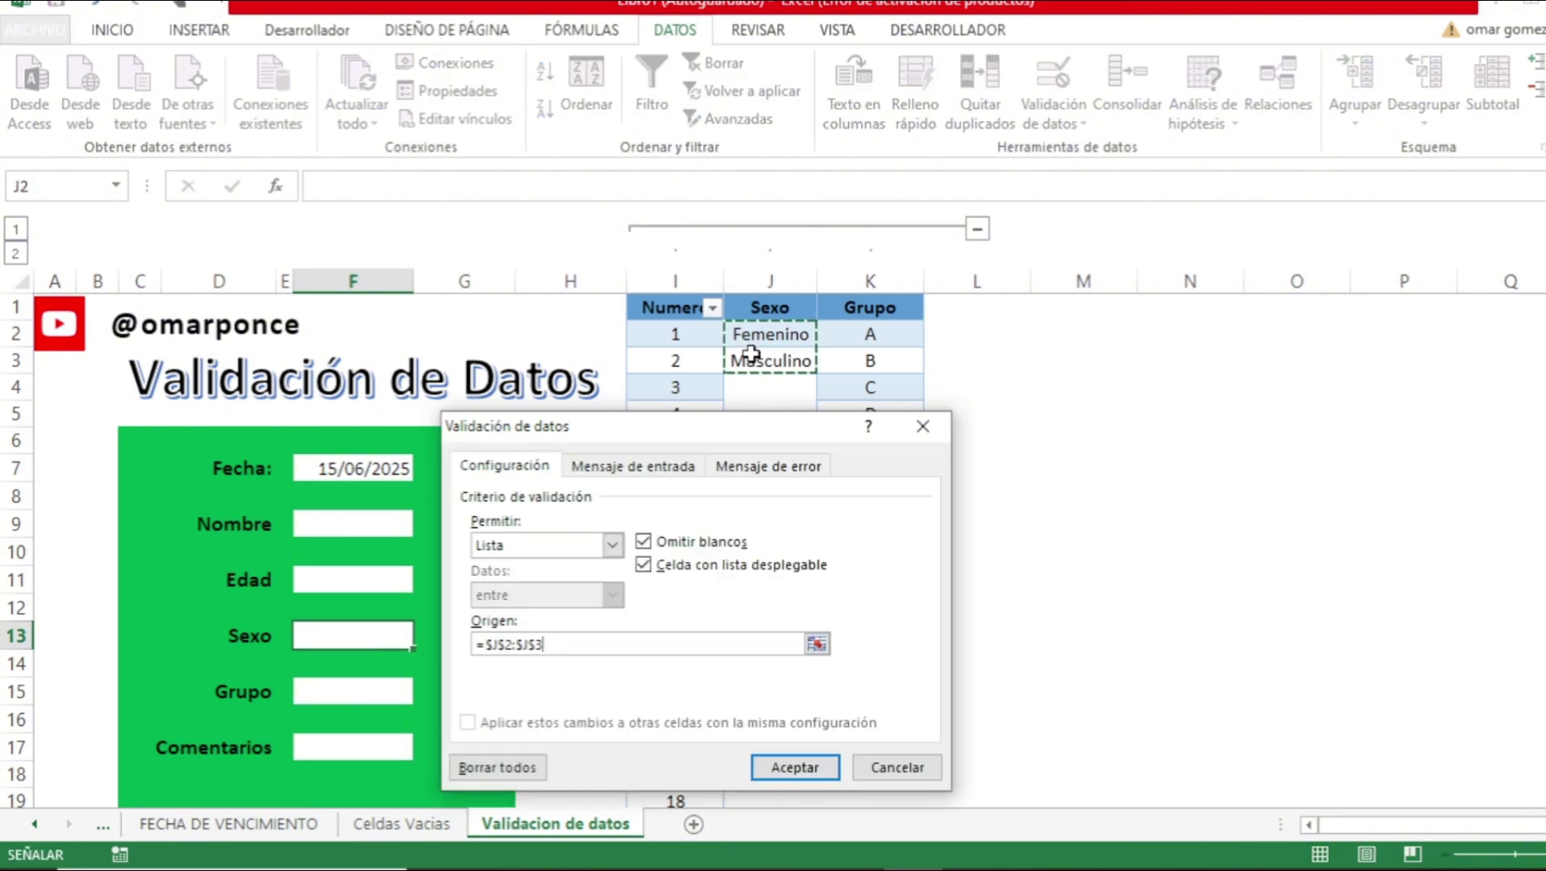
pyautogui.press('Return')
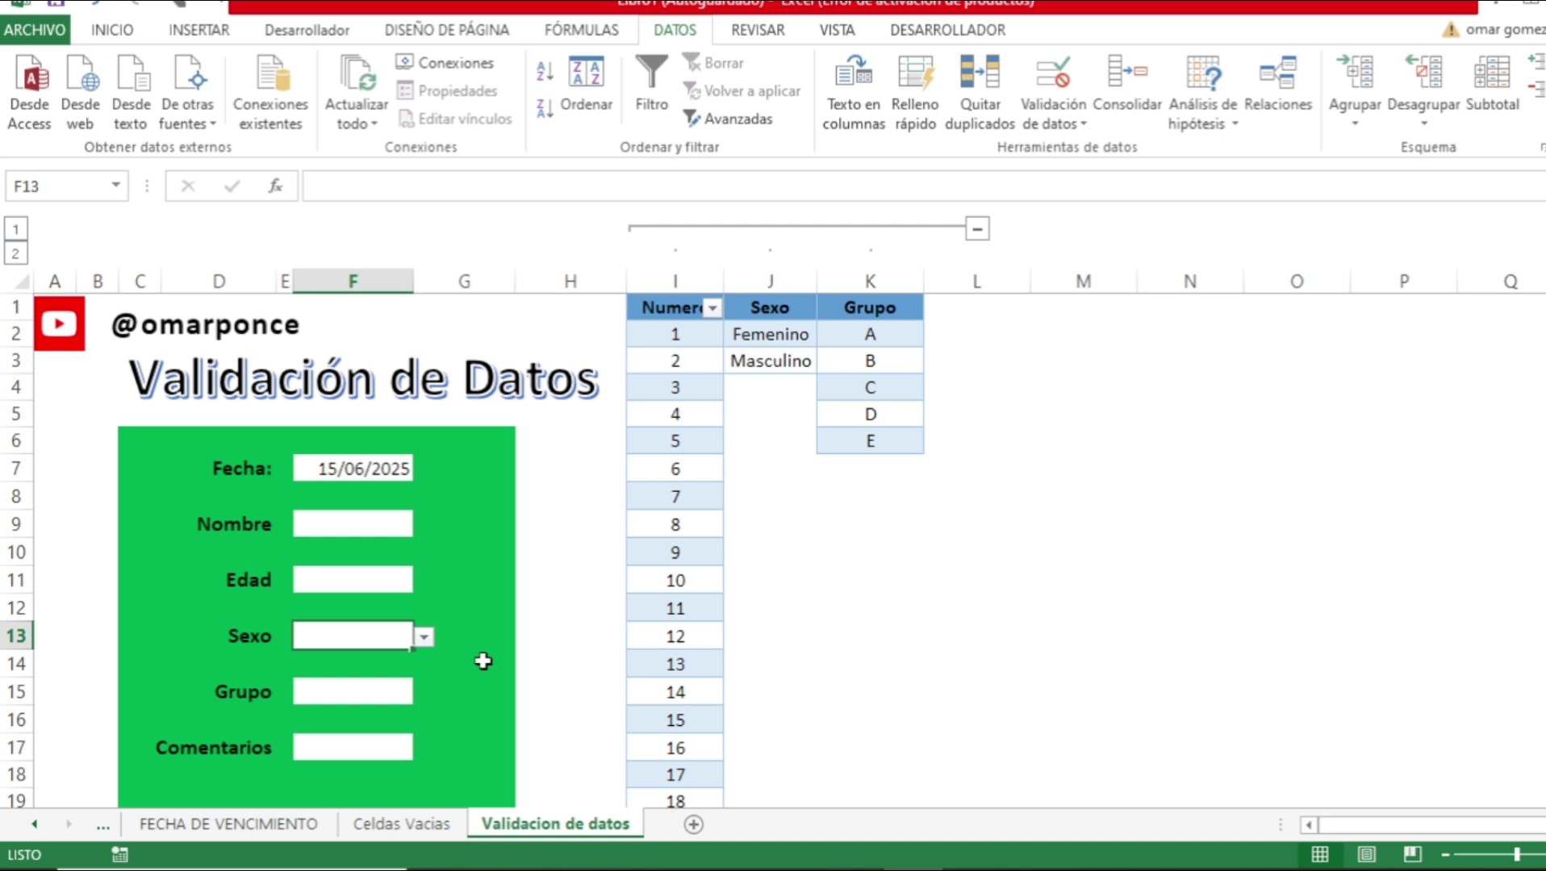
# Choose Masculino from the Sexo drop-down list and 6 from the Edad drop-down list.
pyautogui.click(424, 637)
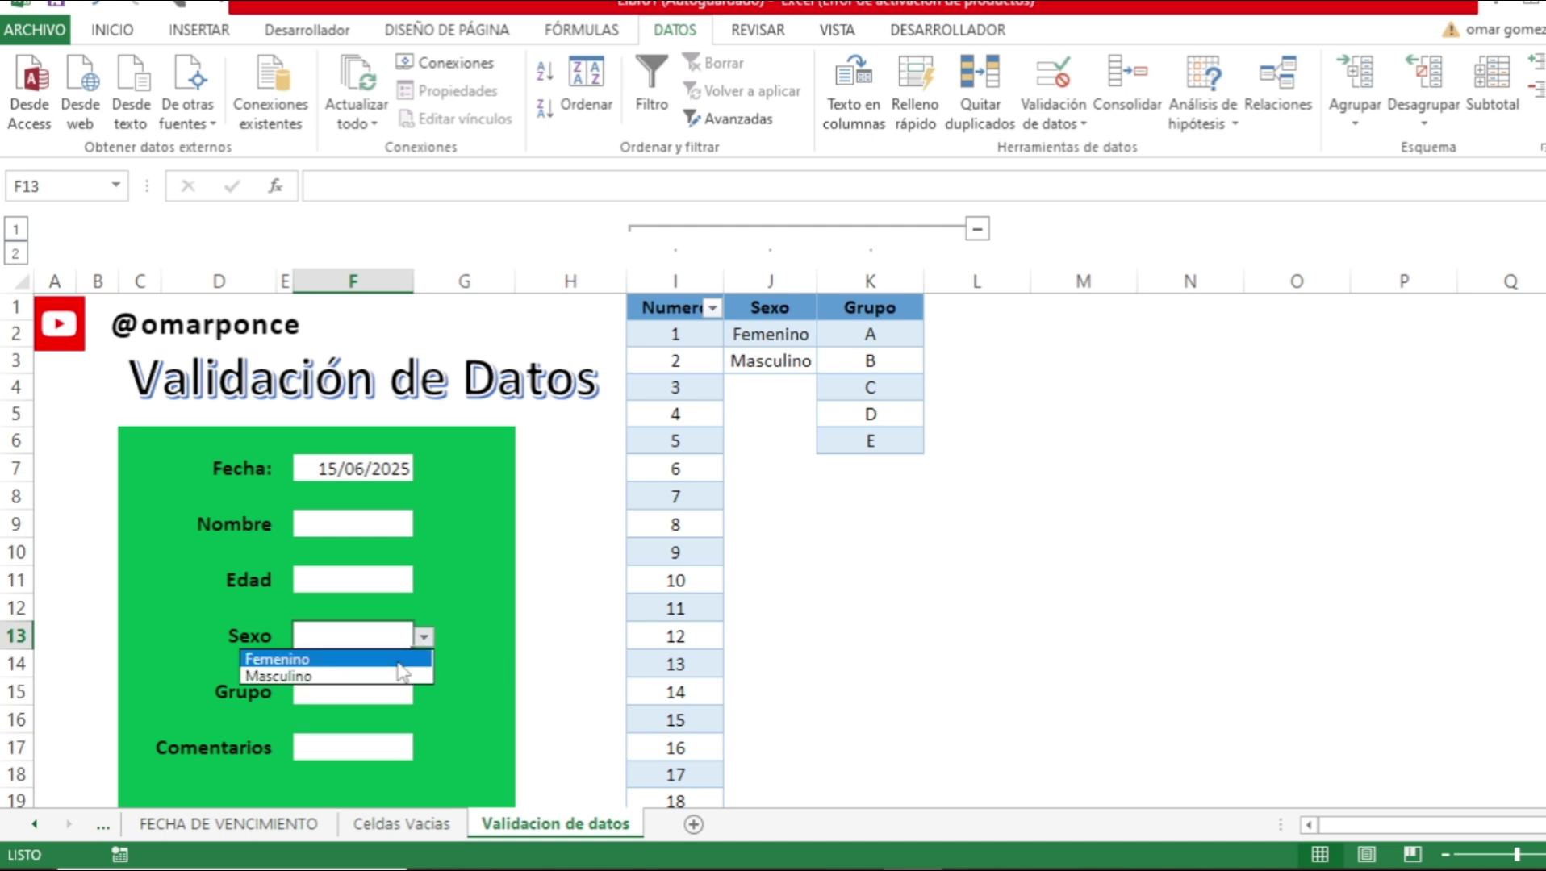
pyautogui.click(400, 676)
pyautogui.click(389, 582)
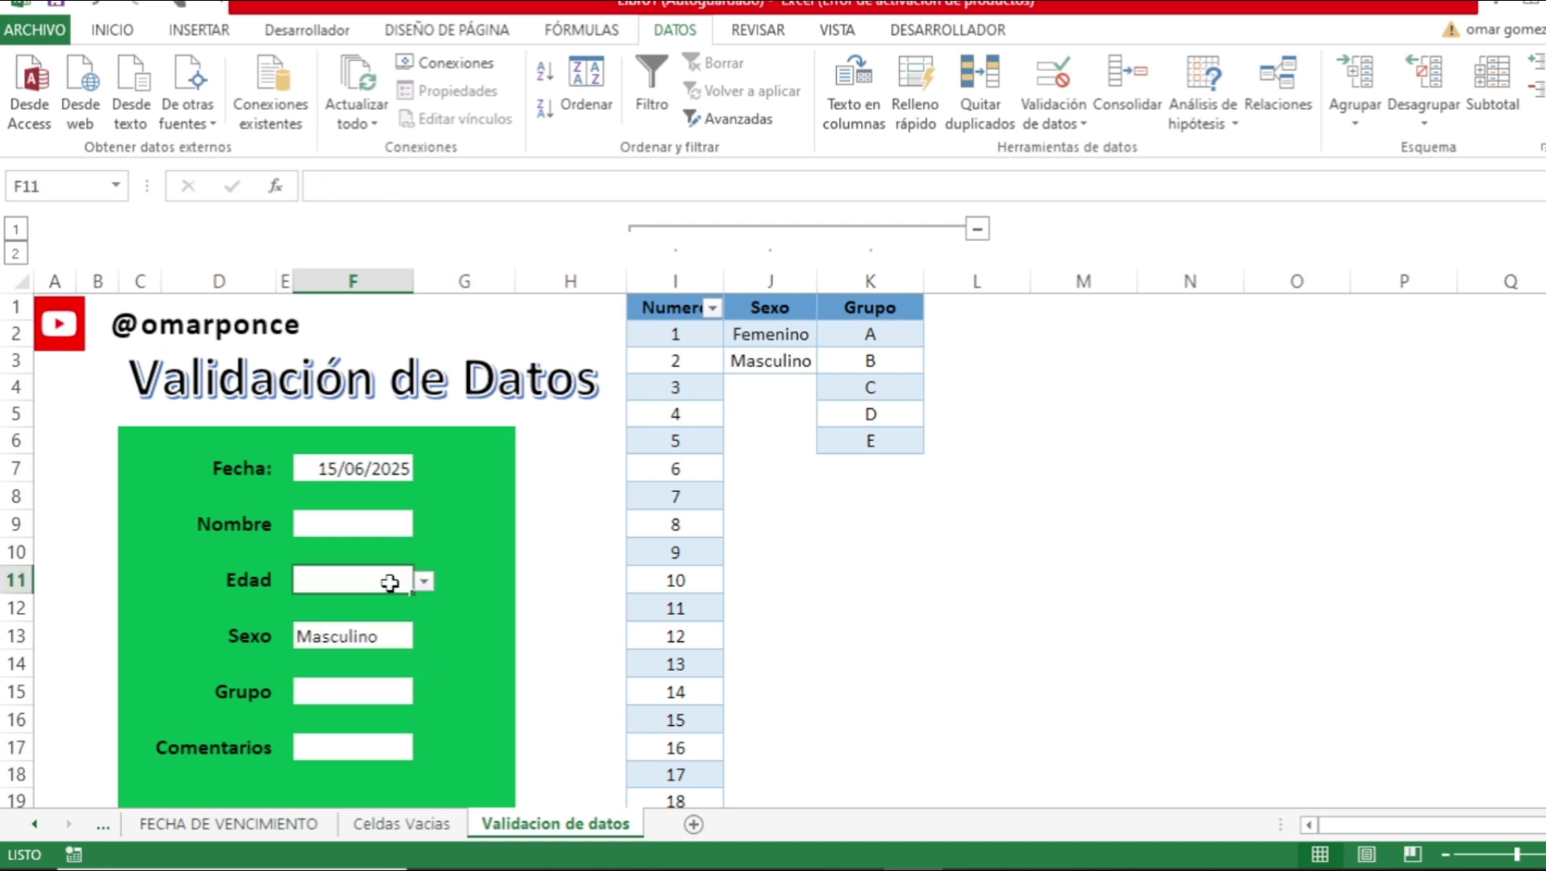
pyautogui.click(423, 581)
pyautogui.click(313, 693)
# Apply list validation to the Grupo cell F15 with the Grupo column values =$K$2:$K$6 as its source.
pyautogui.click(343, 691)
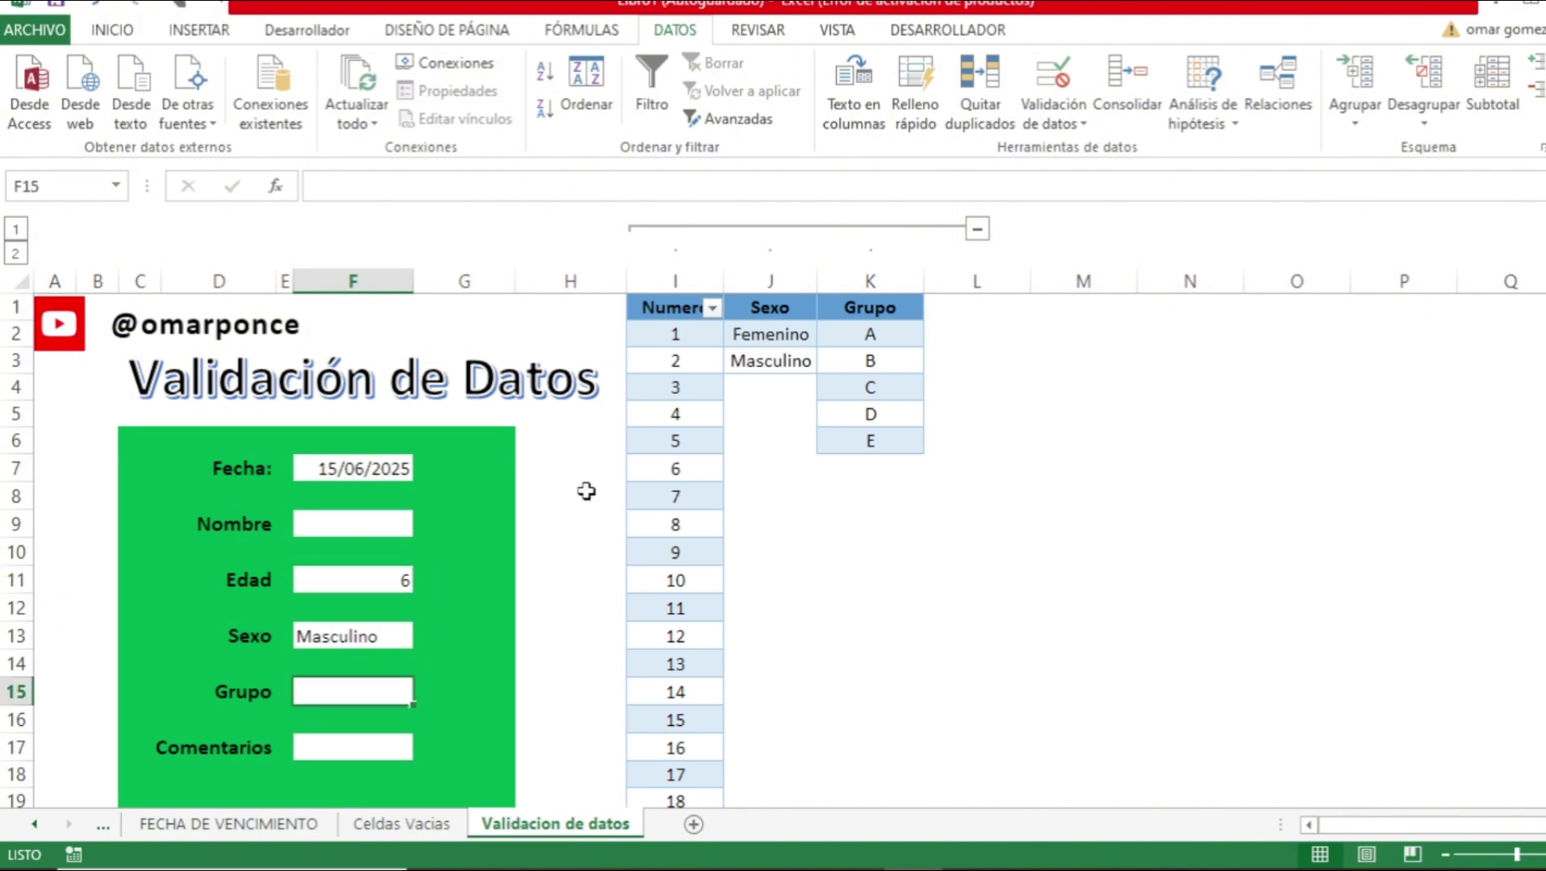
pyautogui.click(1054, 121)
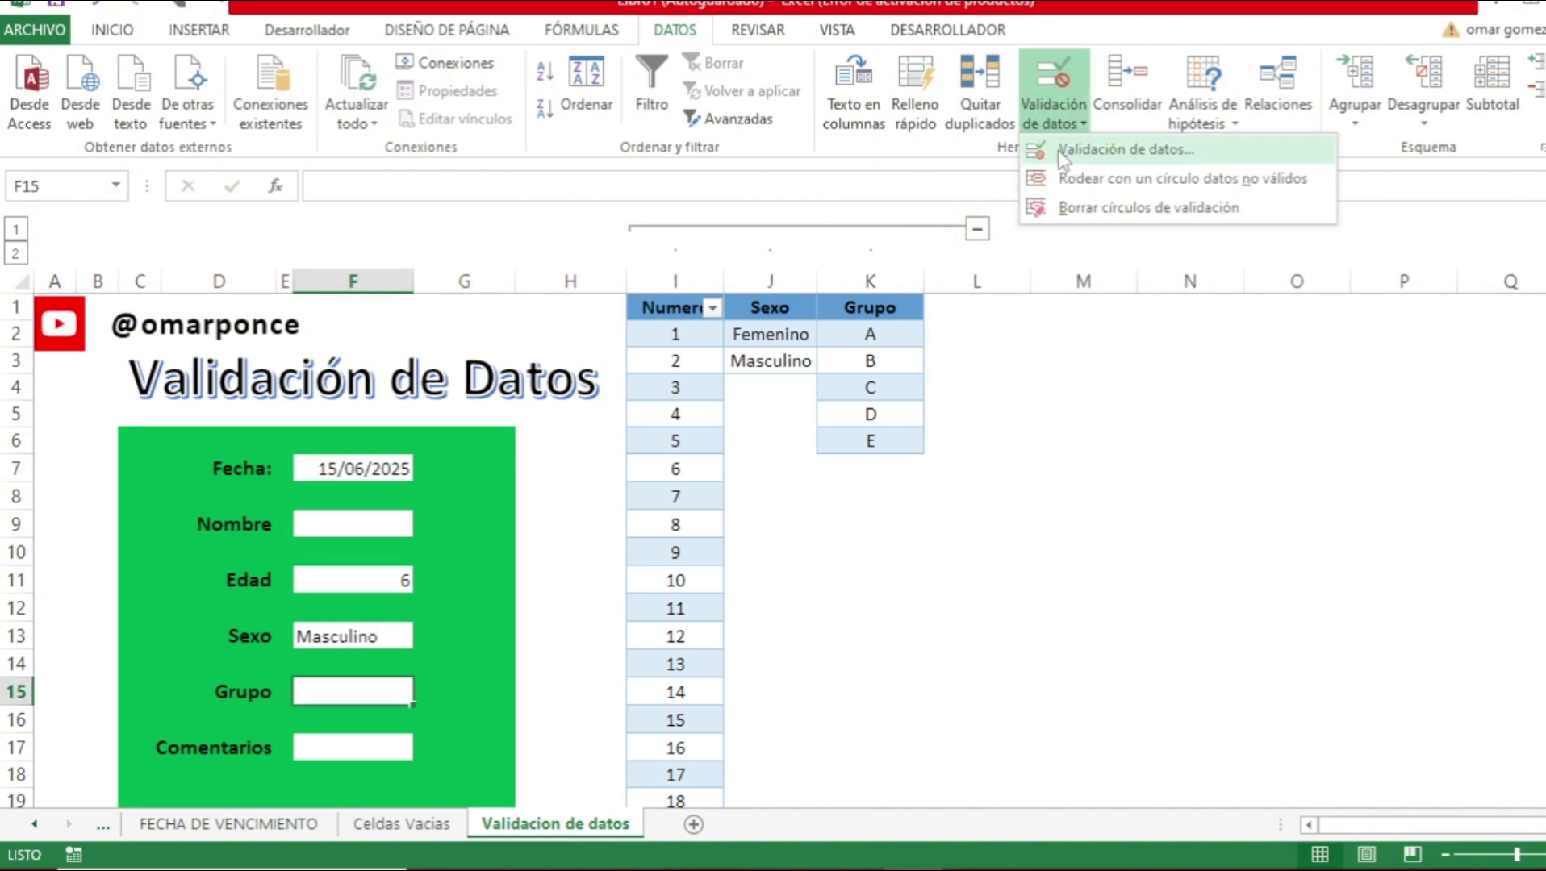
pyautogui.click(1061, 150)
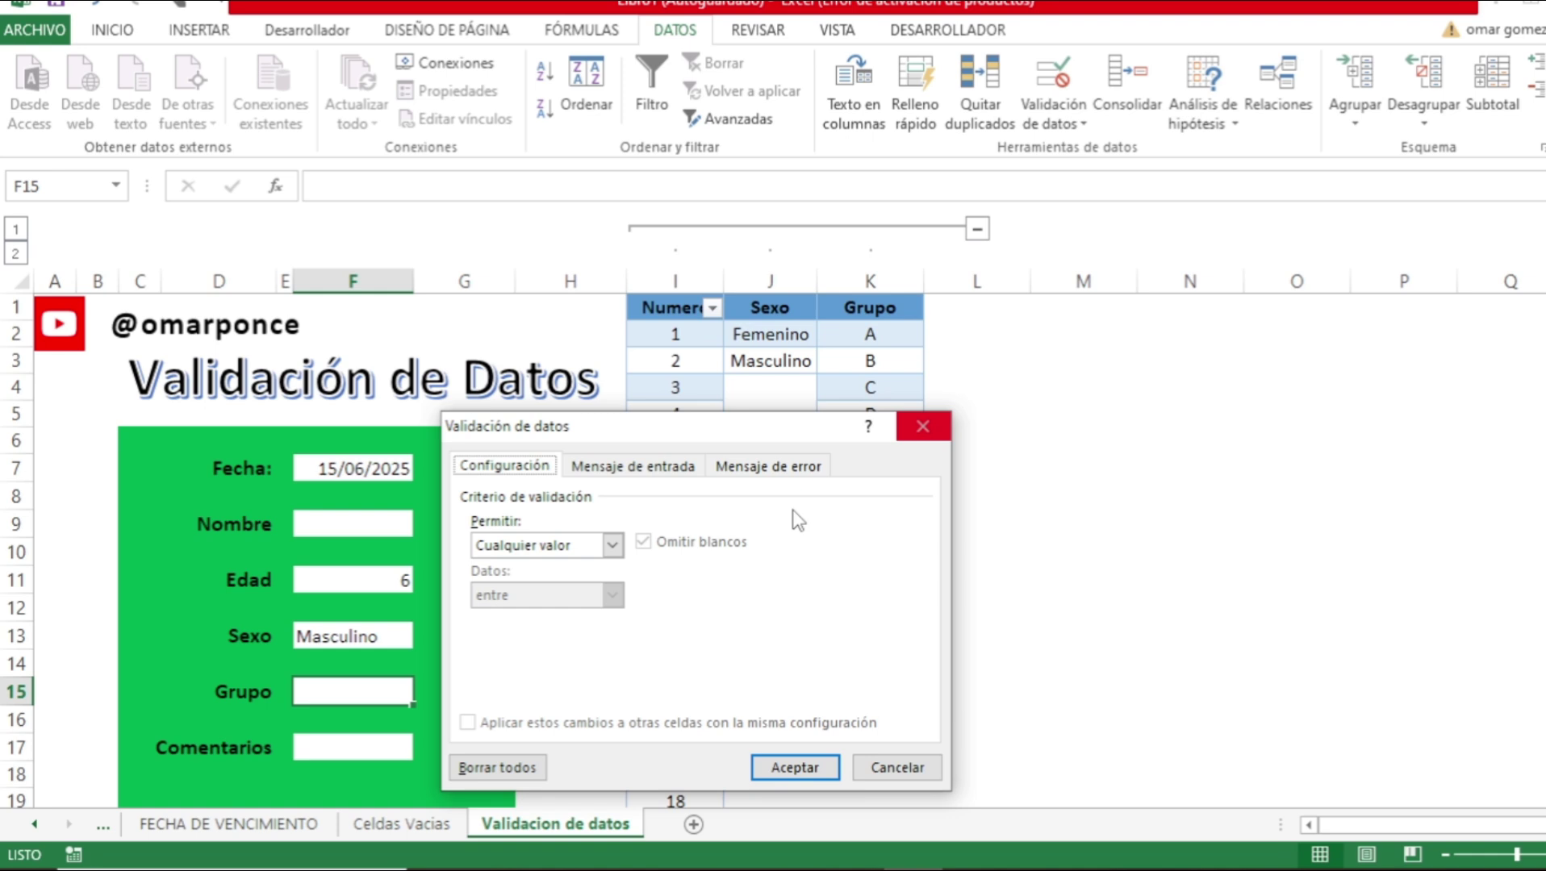
pyautogui.click(612, 546)
pyautogui.click(547, 616)
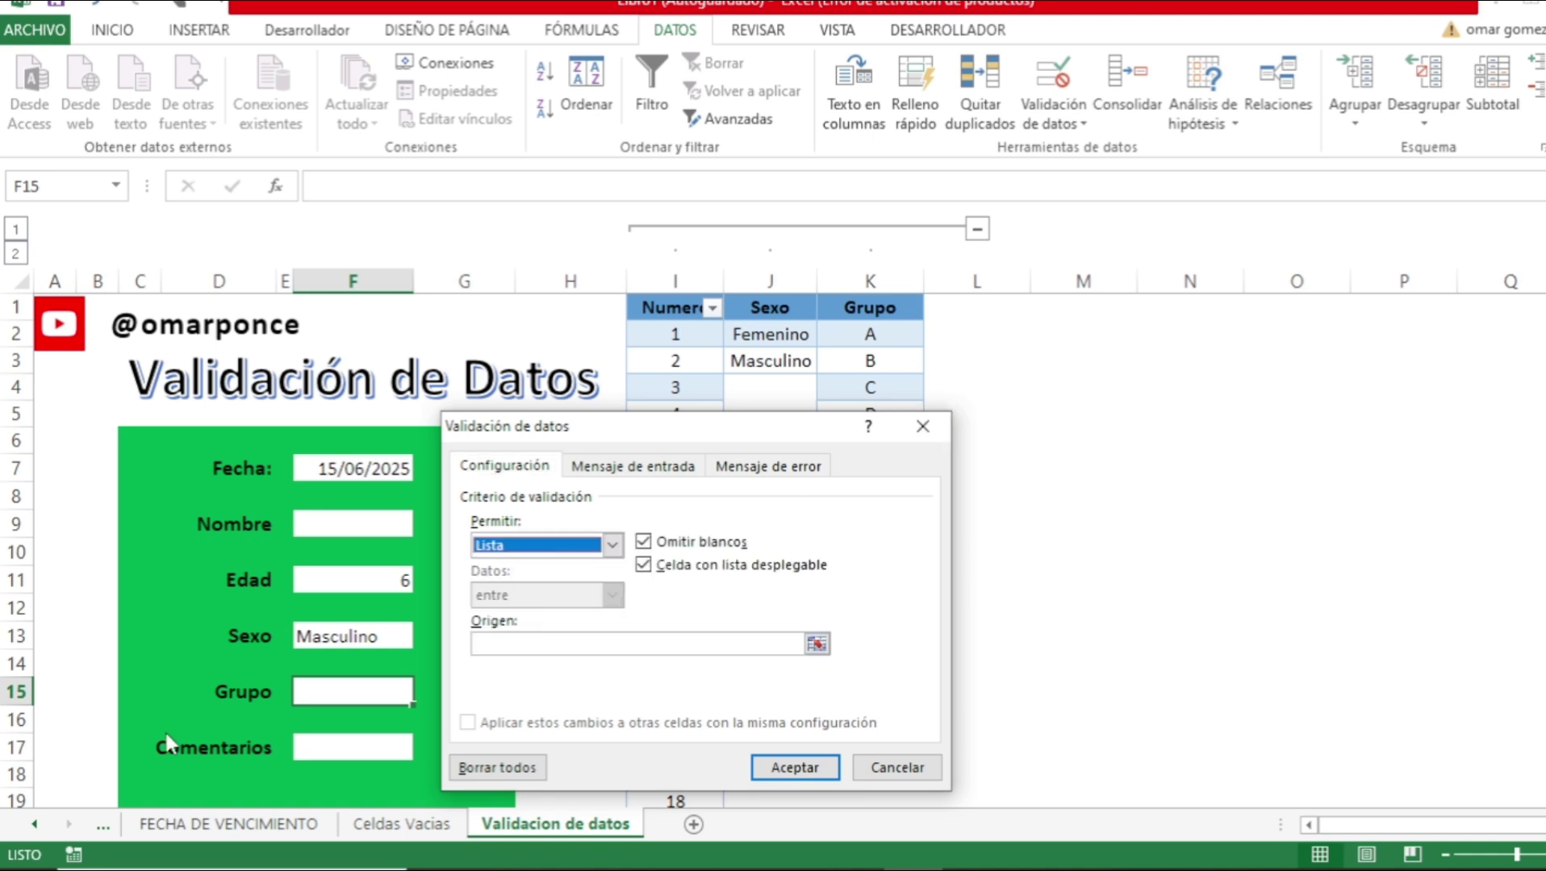
pyautogui.click(817, 643)
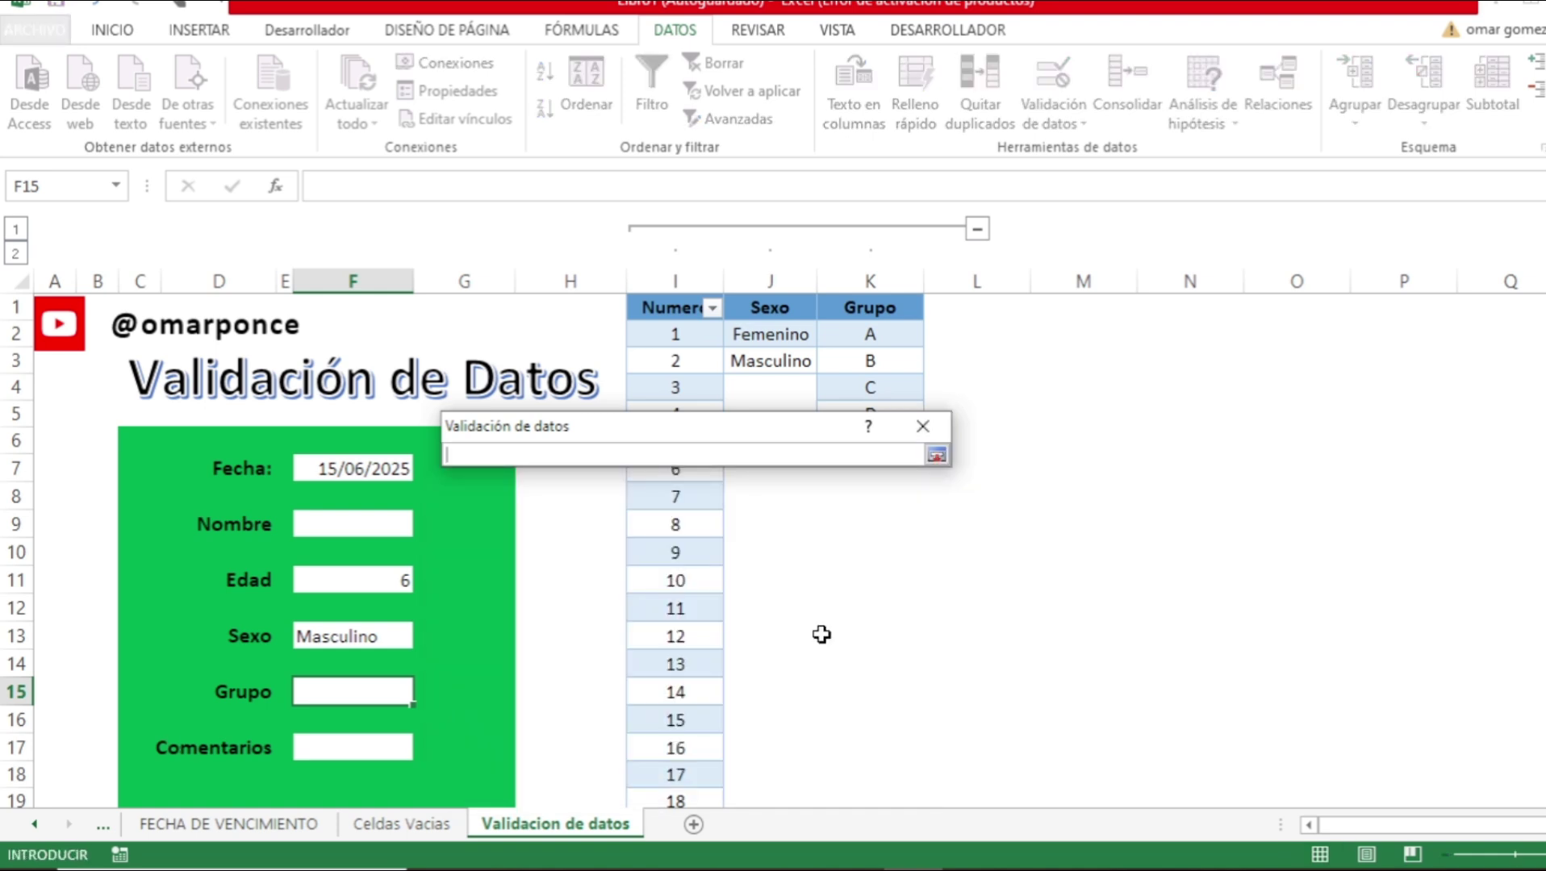
pyautogui.moveTo(870, 334); pyautogui.dragTo(856, 436)
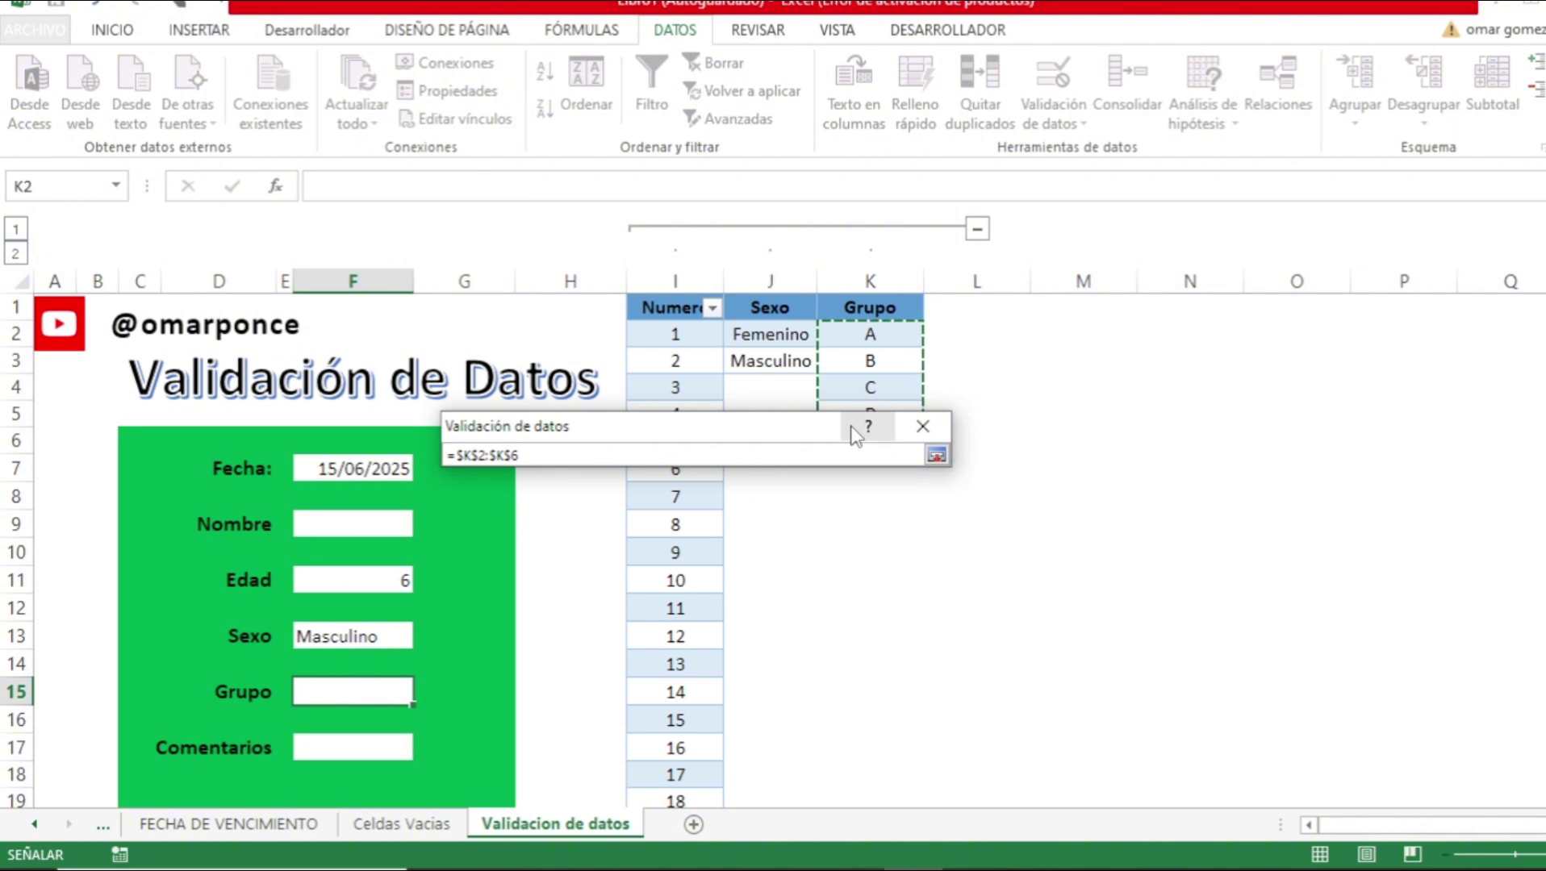
pyautogui.press('Return')
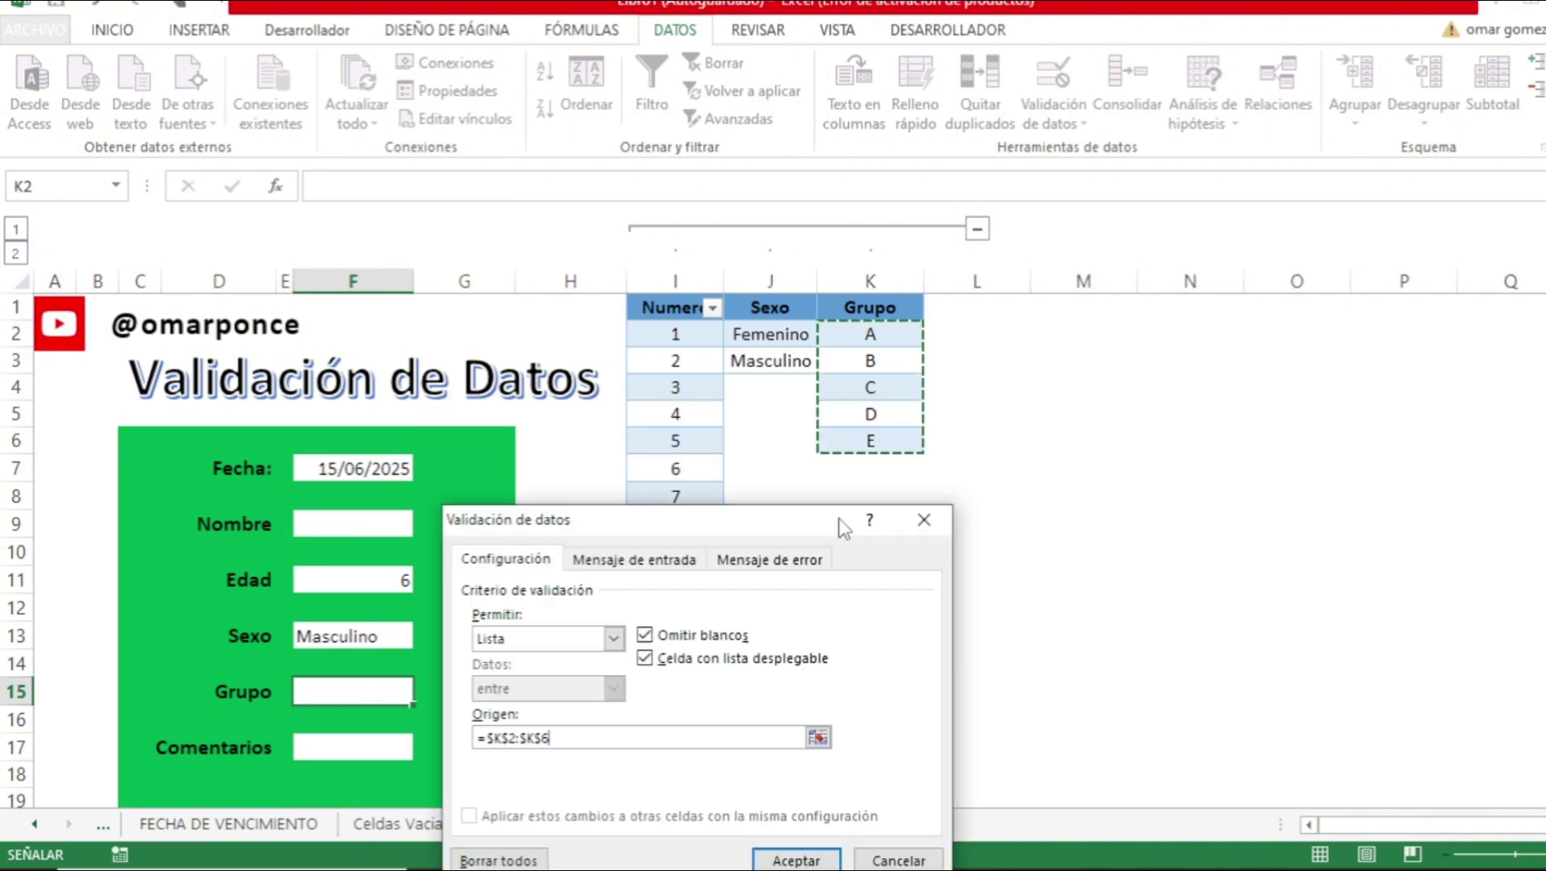
pyautogui.press('Return')
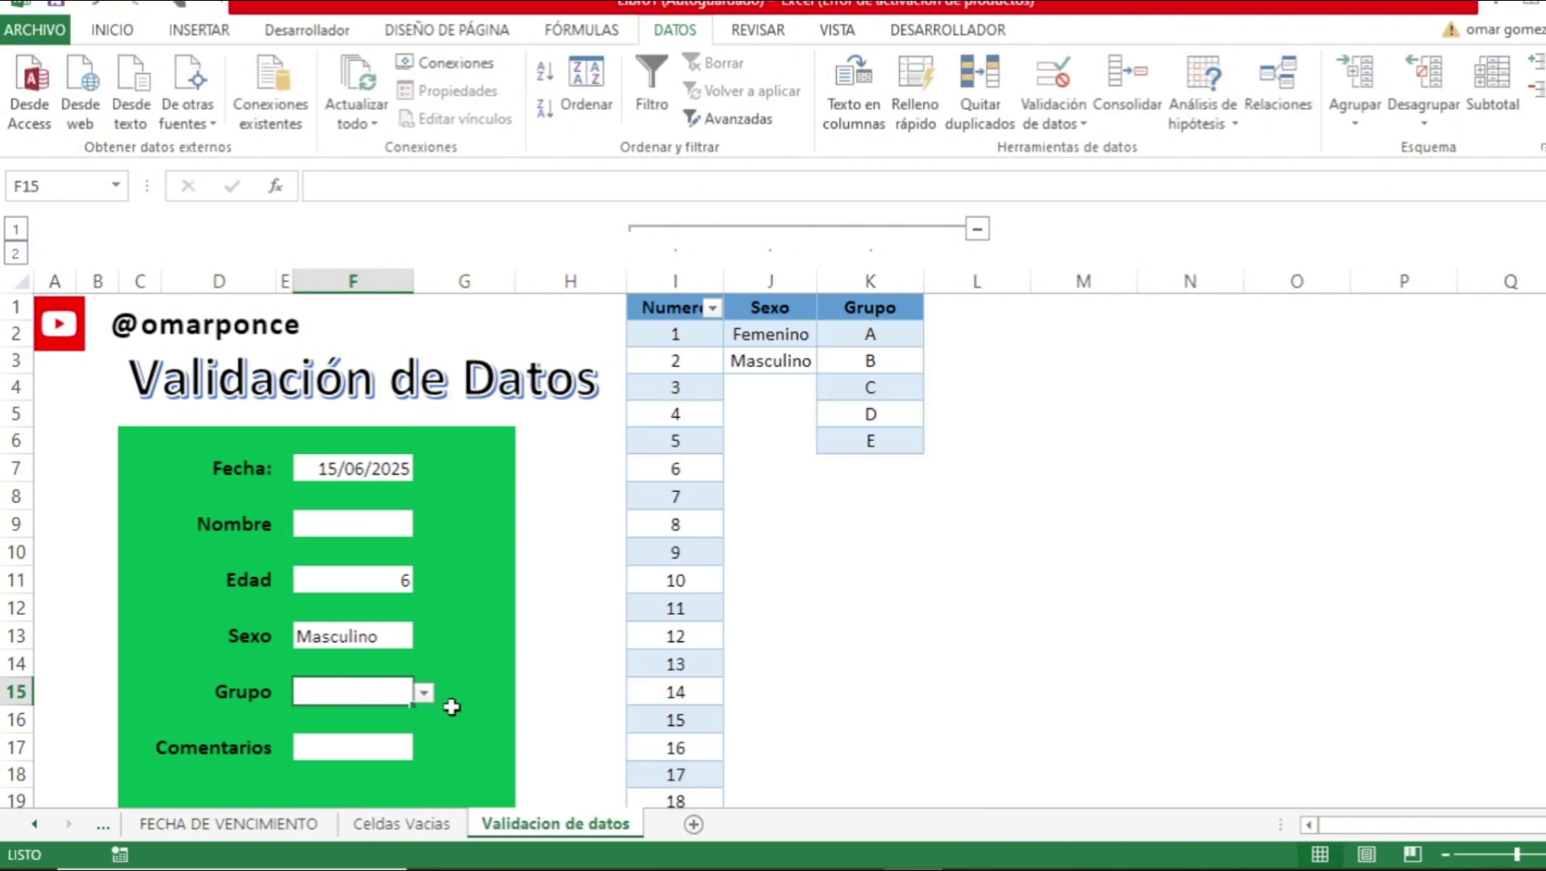
# Enter f in K7, directly below the last value of the Grupo column.
pyautogui.click(424, 693)
pyautogui.click(881, 466)
pyautogui.click(882, 466)
pyautogui.write('f')
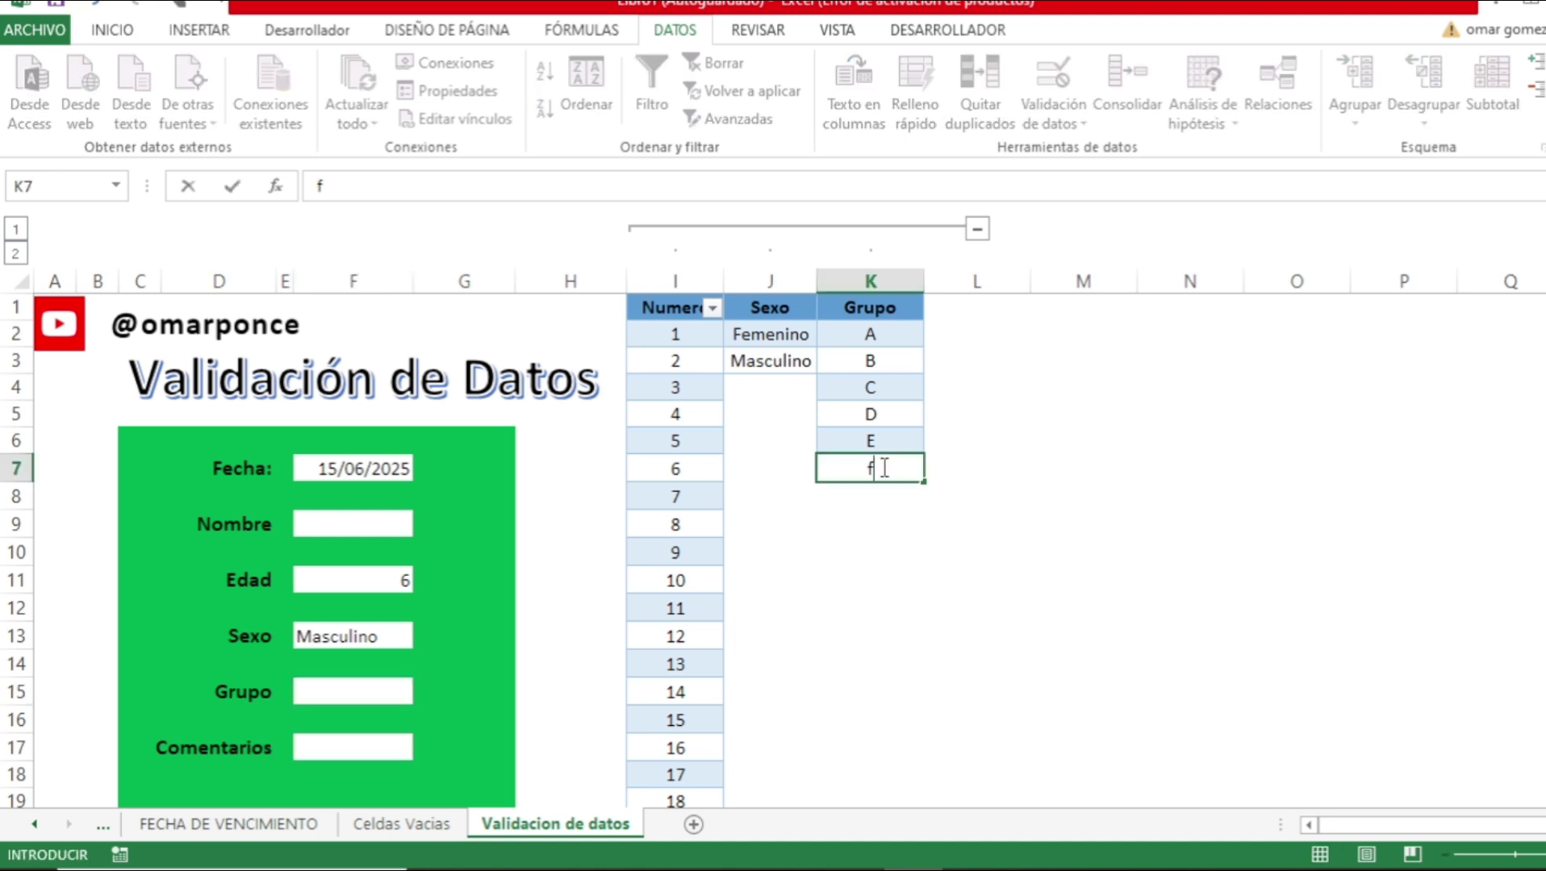
pyautogui.hotkey('ctrl', 'Return')
pyautogui.press('Return')
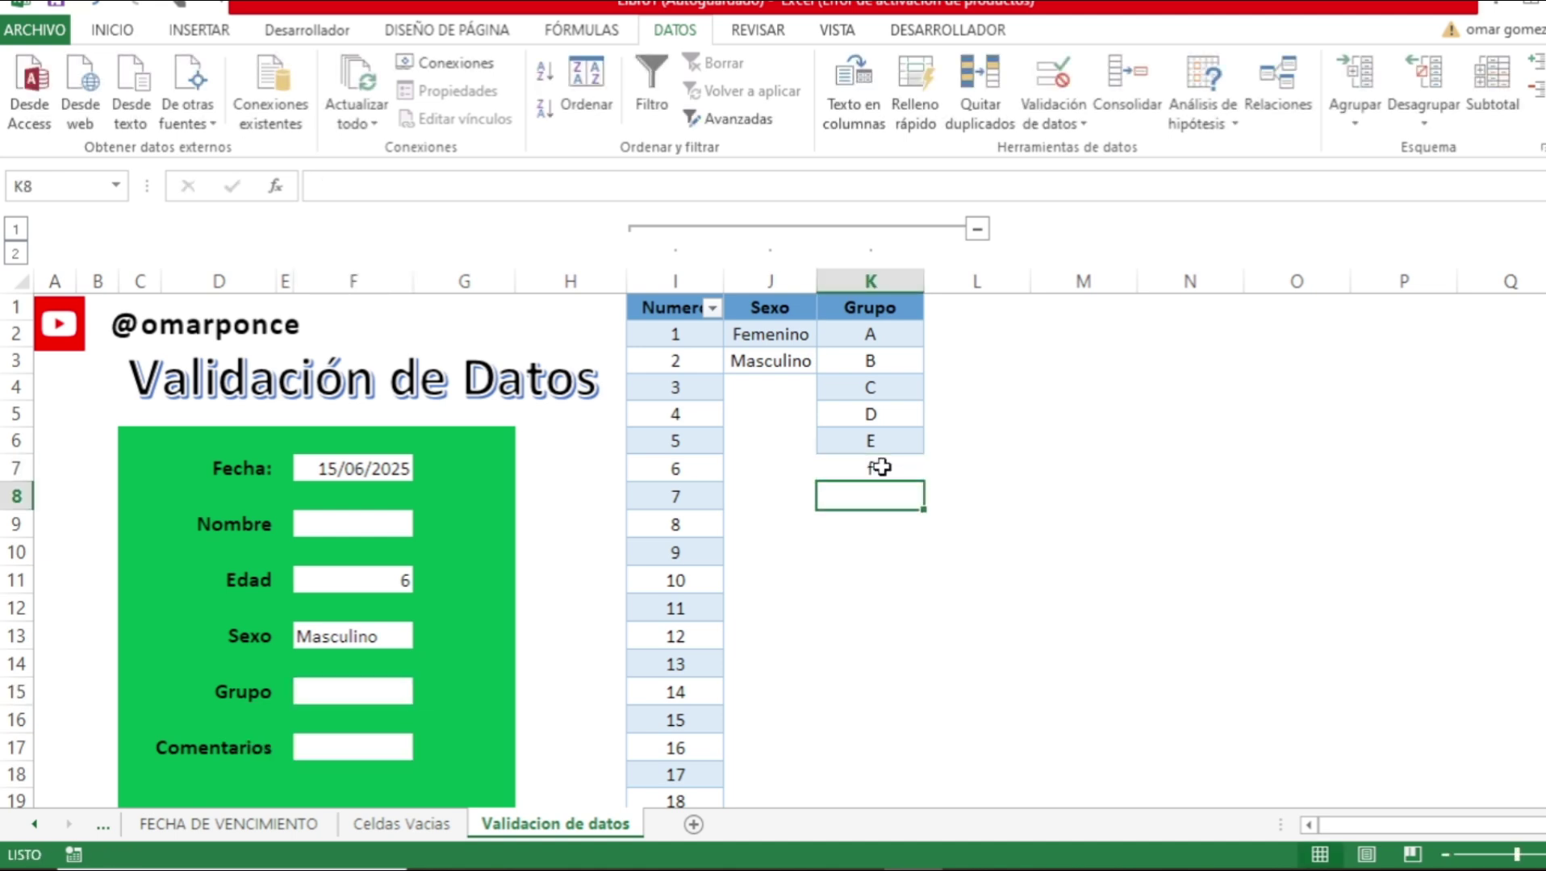
pyautogui.press('Down')
pyautogui.press('Up')
pyautogui.click(880, 467)
pyautogui.press('Up')
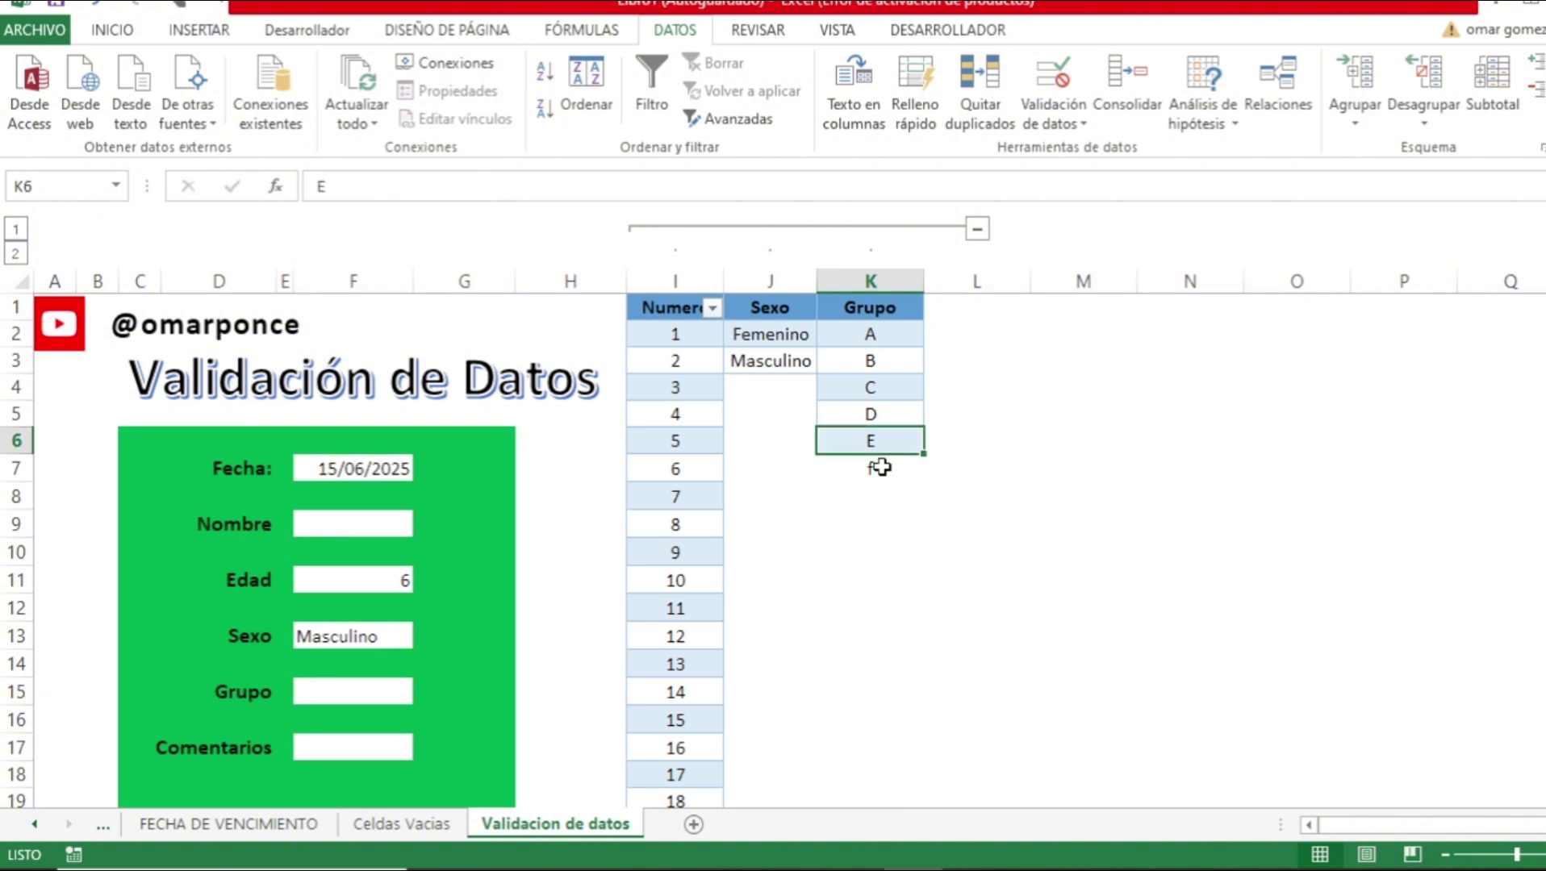
pyautogui.press('Down')
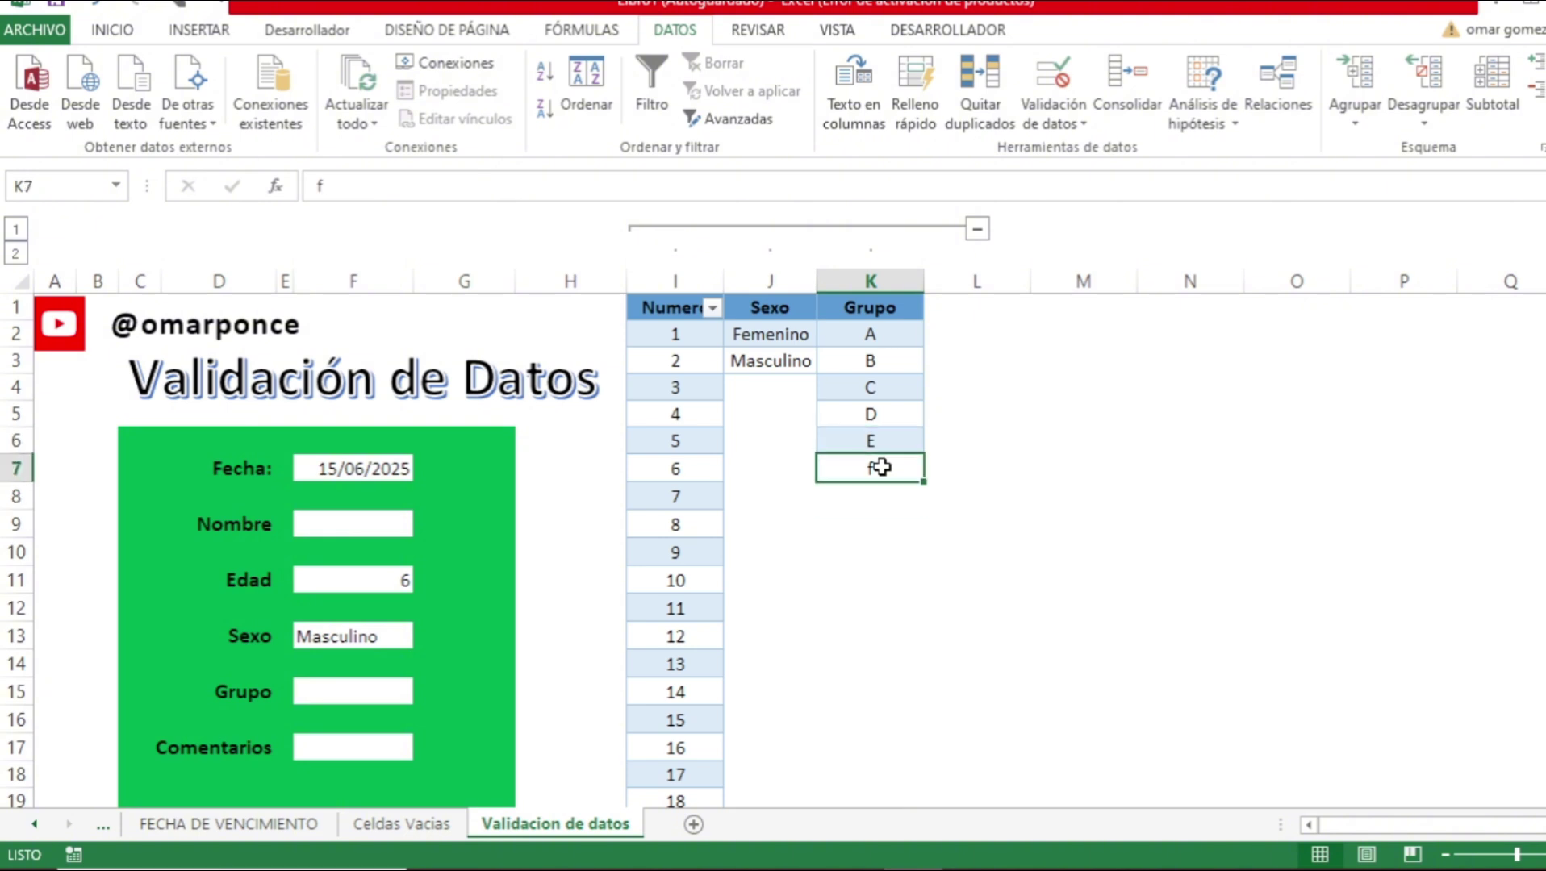
# Check whether the Grupo drop-down list in F15 offers f, without choosing a value.
pyautogui.click(345, 706)
pyautogui.click(423, 693)
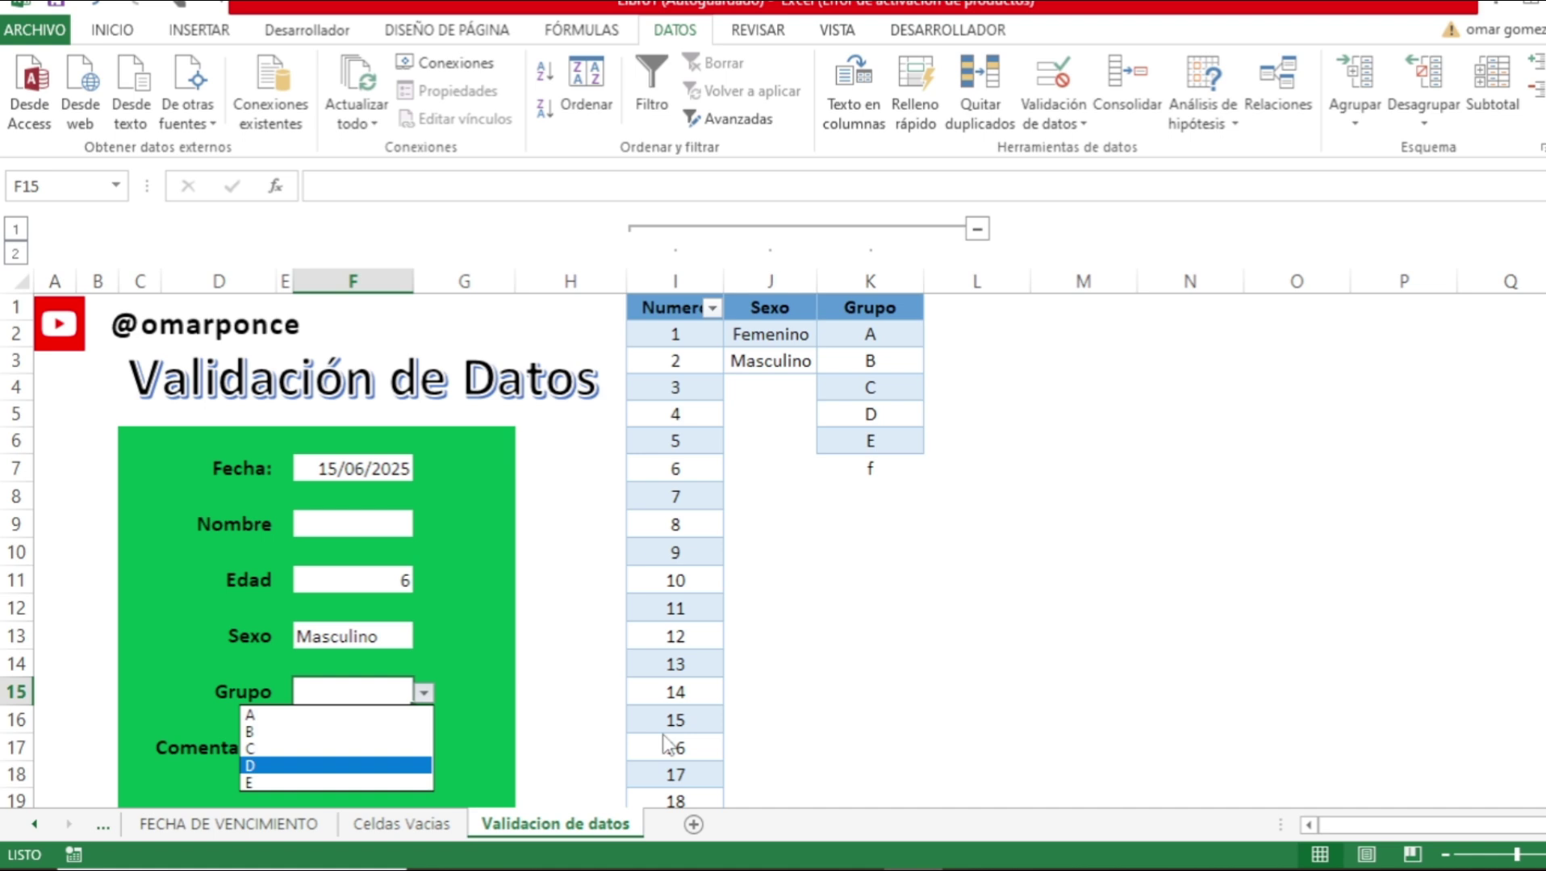
pyautogui.click(424, 694)
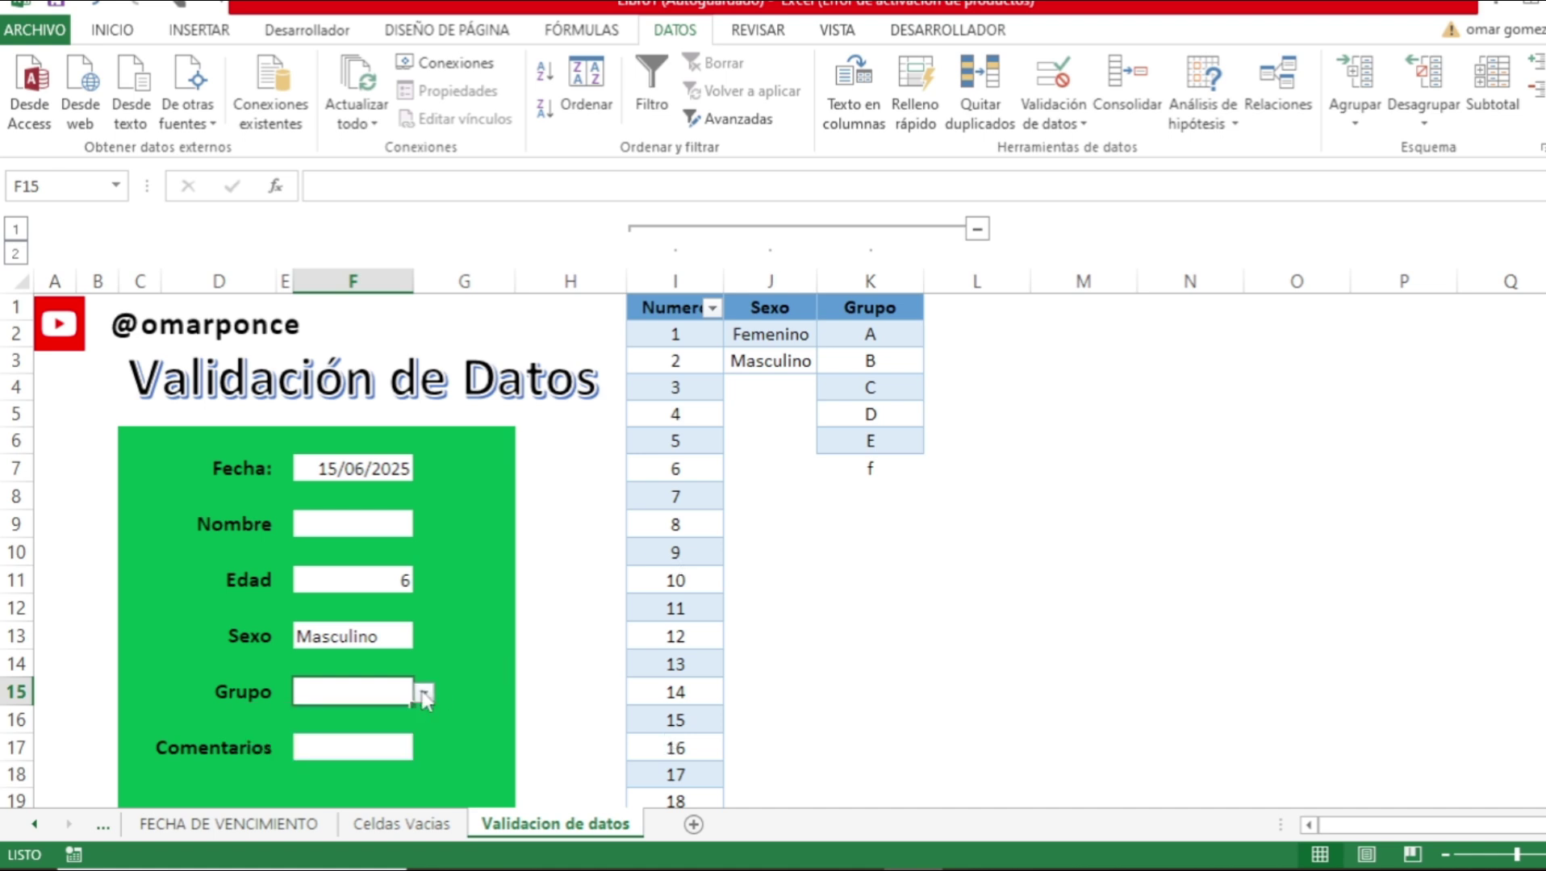
# Clear all validation settings from the Grupo cell F15.
pyautogui.click(1053, 121)
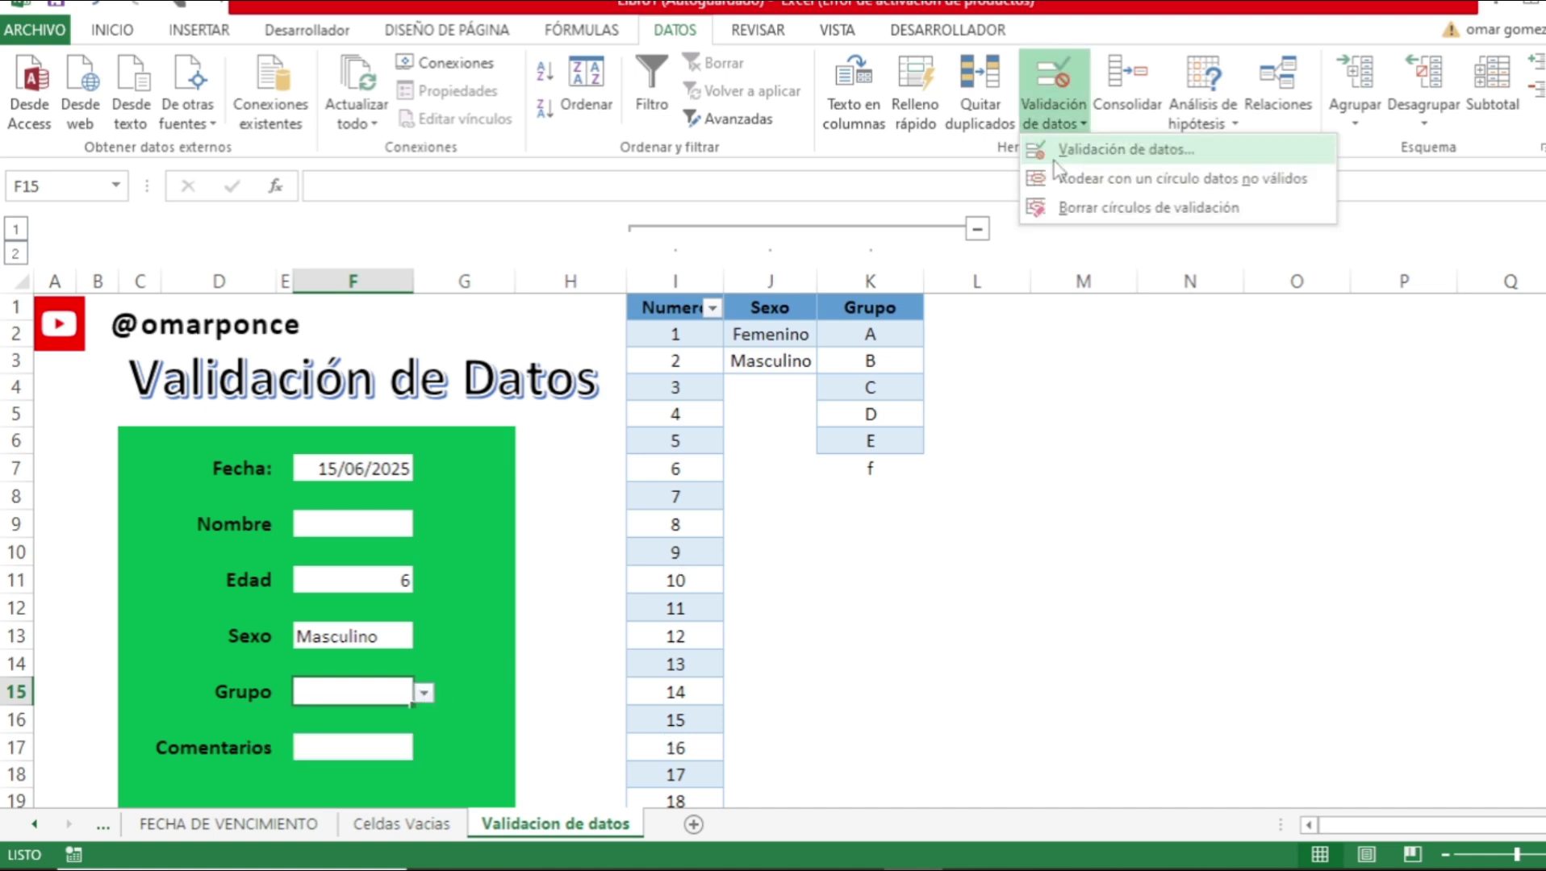
pyautogui.click(1058, 160)
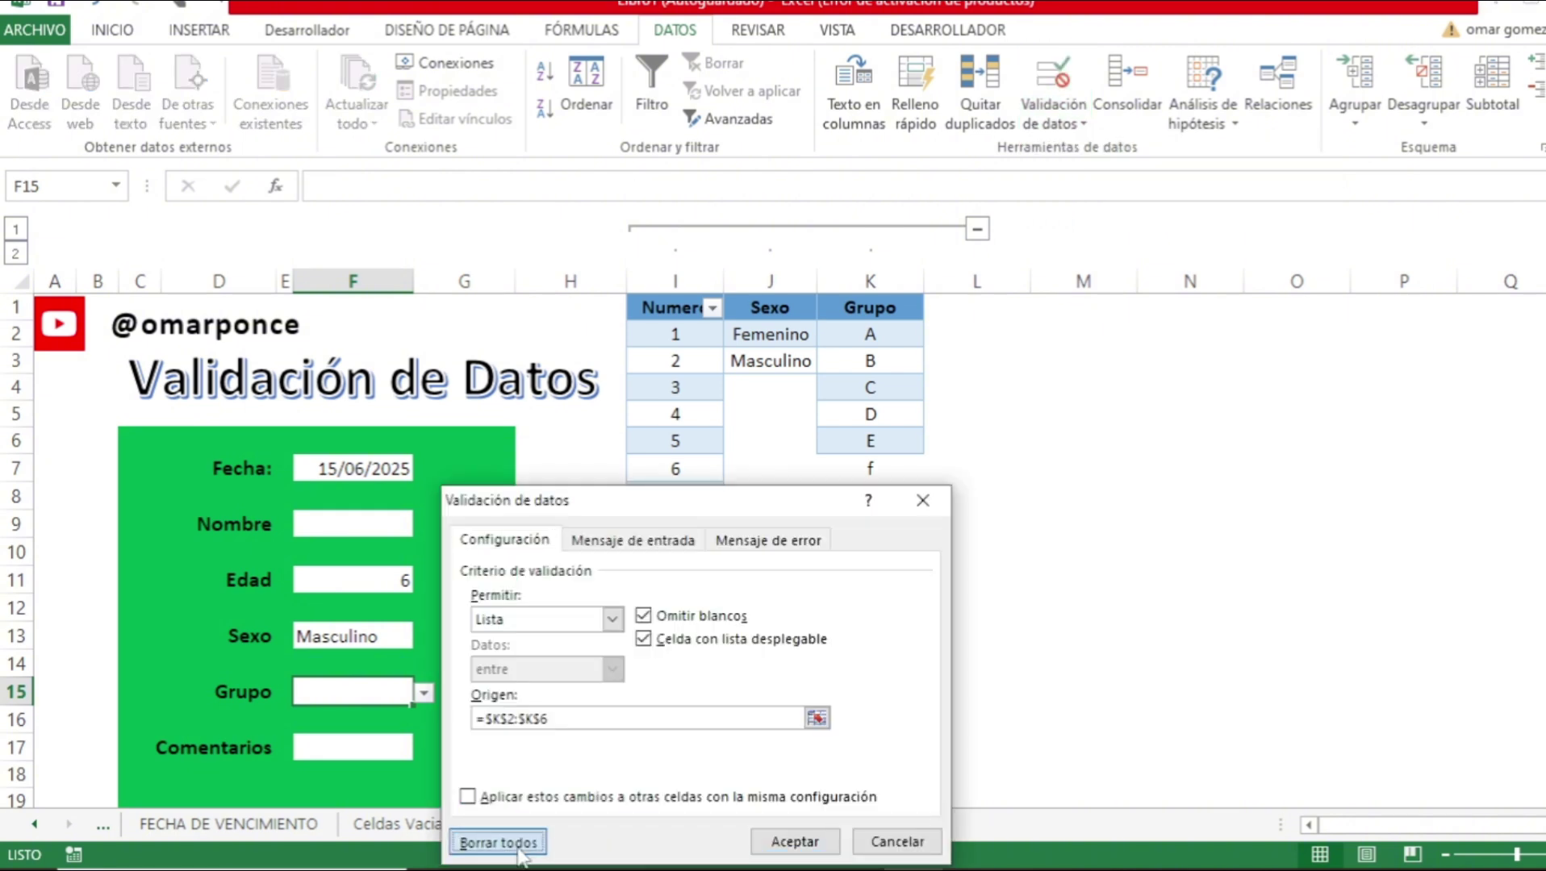
pyautogui.click(519, 848)
pyautogui.click(800, 843)
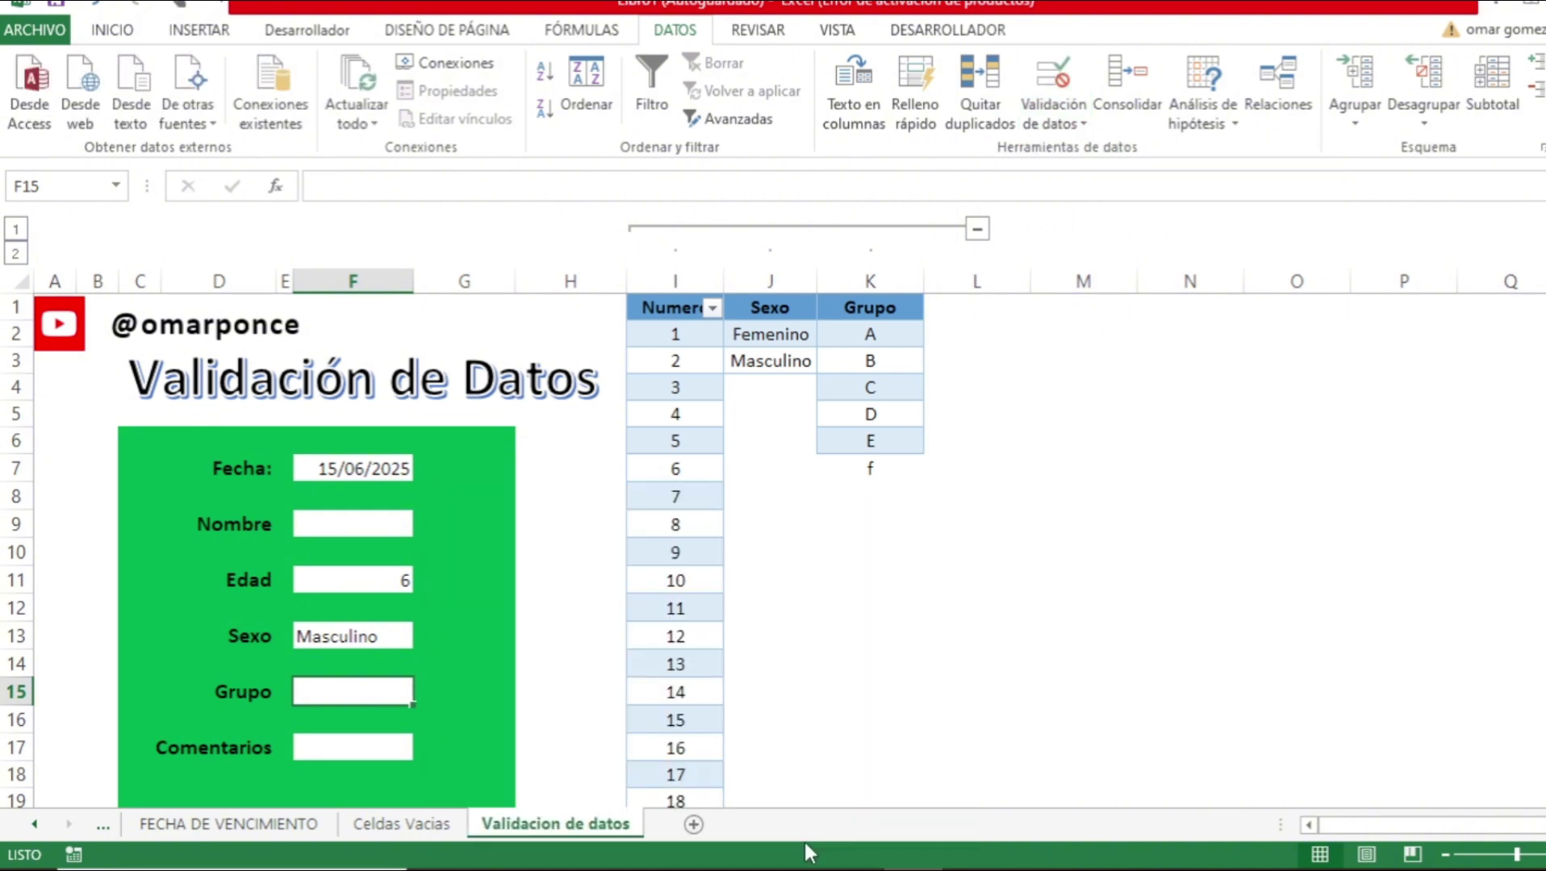
# Delete the f from K7 below the Grupo column.
pyautogui.click(873, 322)
pyautogui.press('Down')
pyautogui.press('Down')
pyautogui.press('Down')
pyautogui.press('Down')
pyautogui.press('Down')
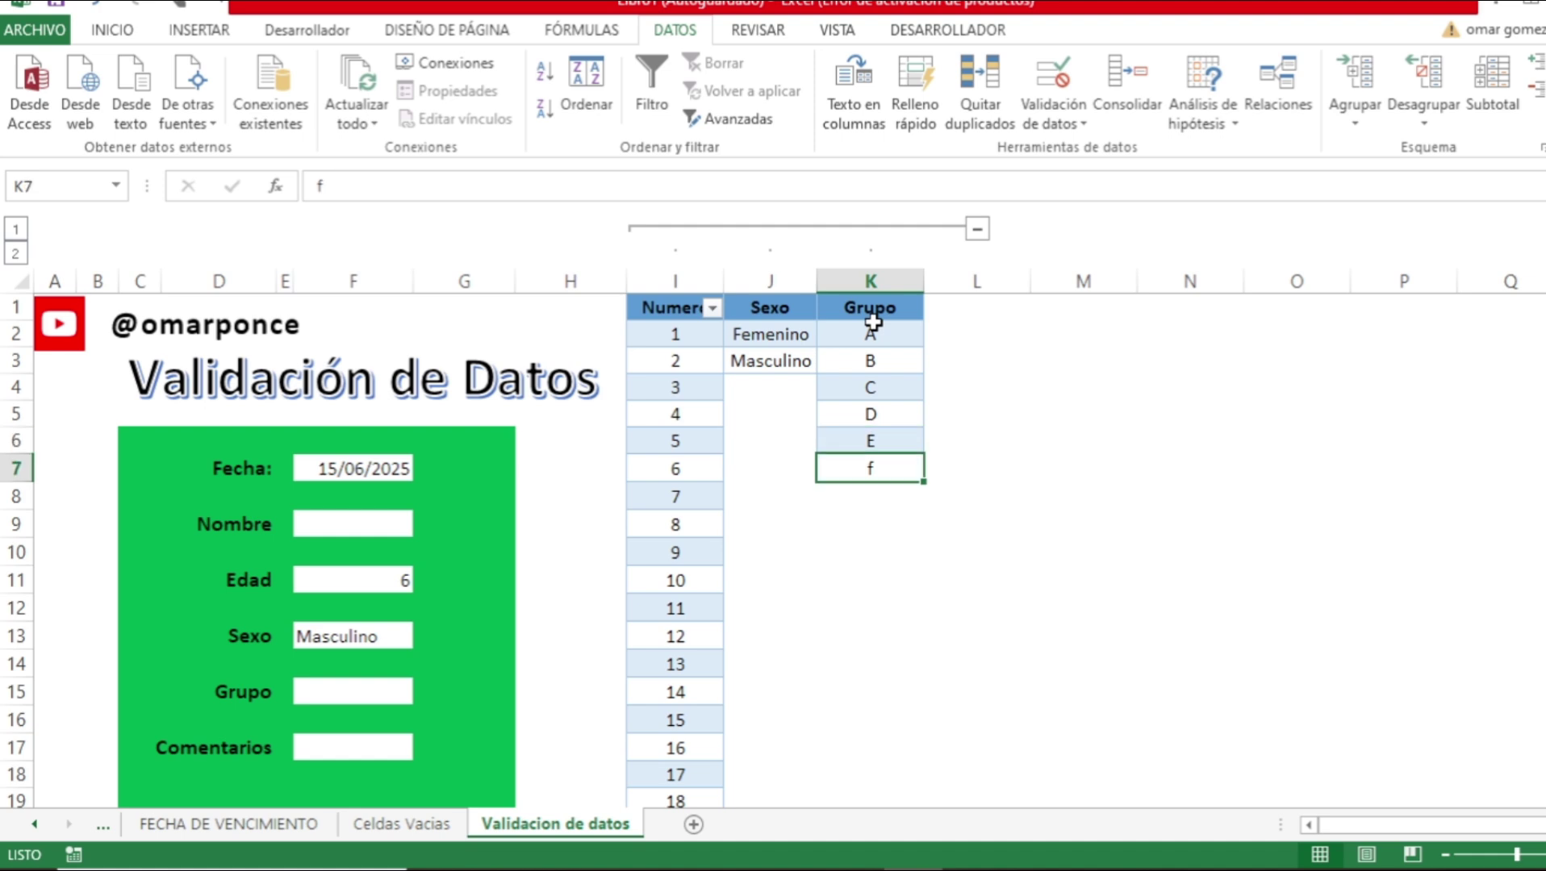
pyautogui.press('Delete')
pyautogui.press('Up')
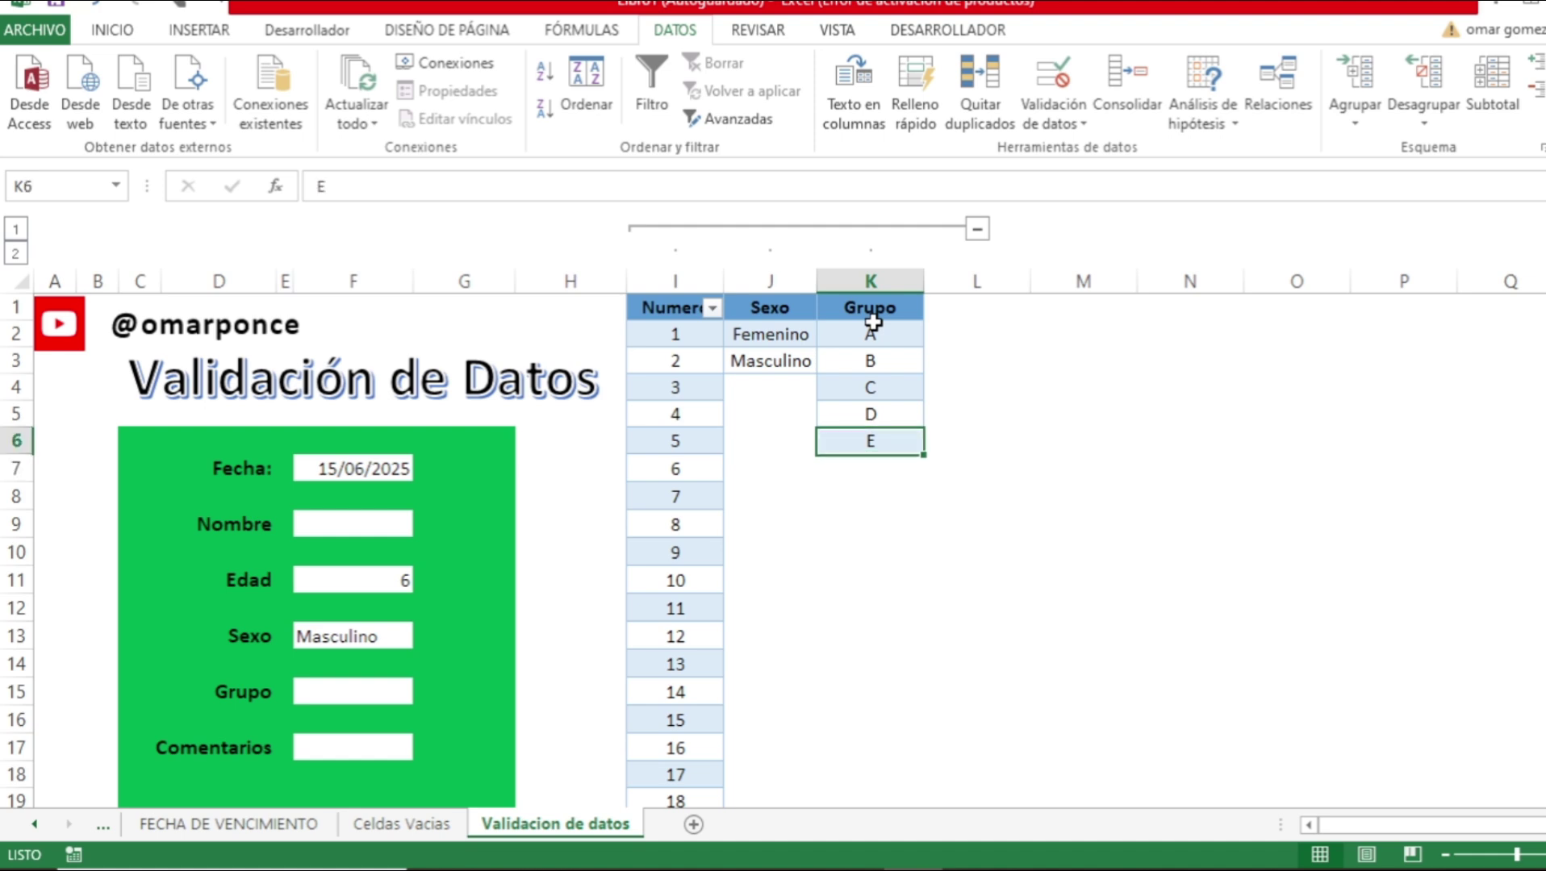
# Convert the Grupo column K1:K6 into a table, using Grupo as its header.
pyautogui.click(873, 323)
pyautogui.hotkey('ctrl', 'shift', 'Down')
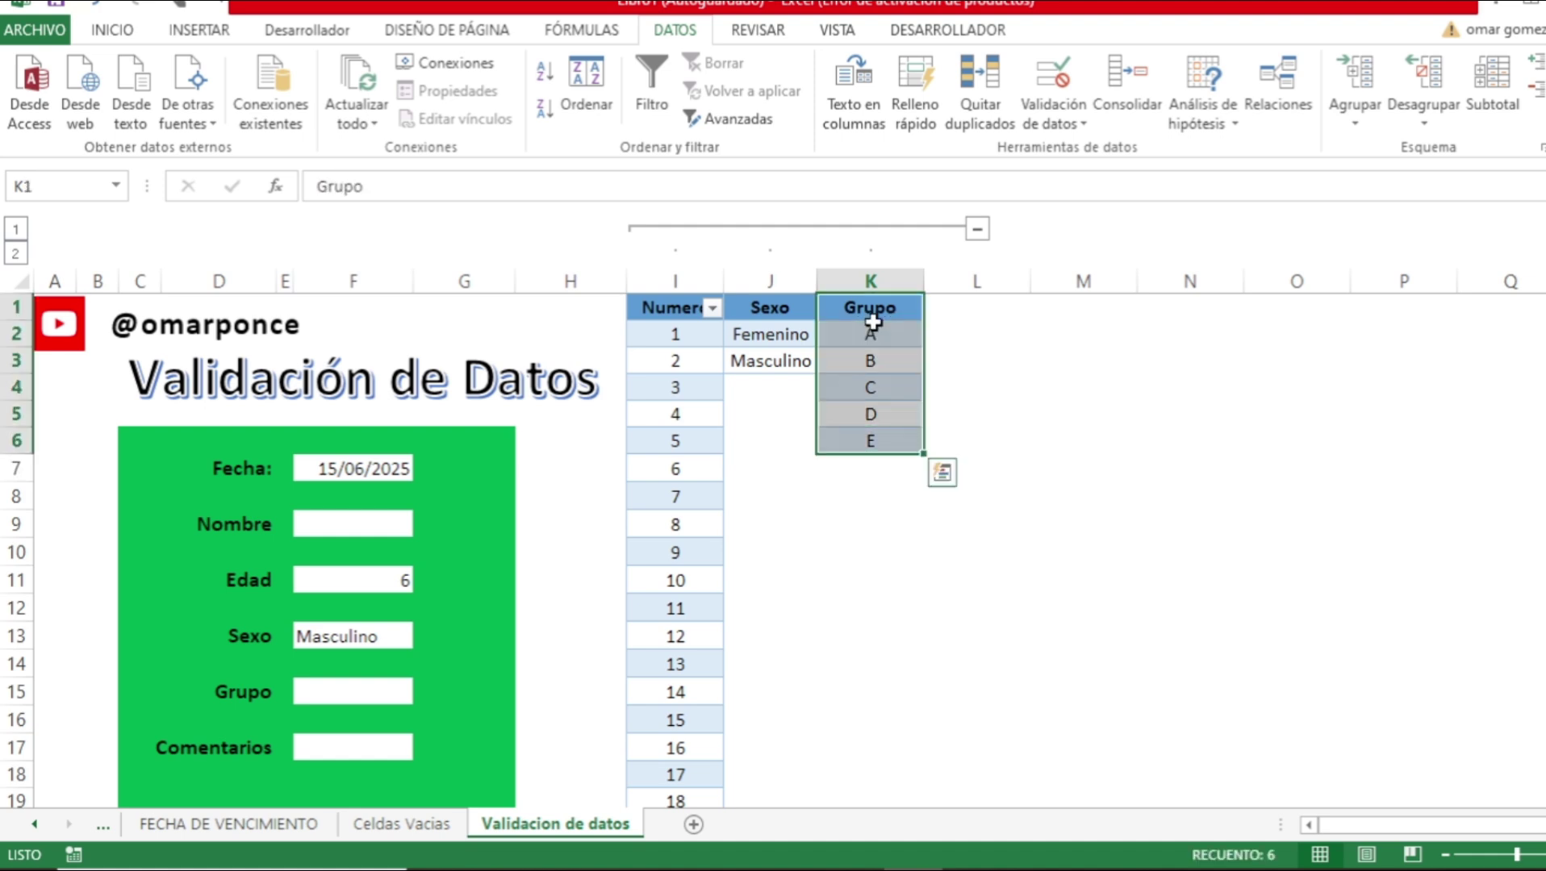
pyautogui.click(112, 29)
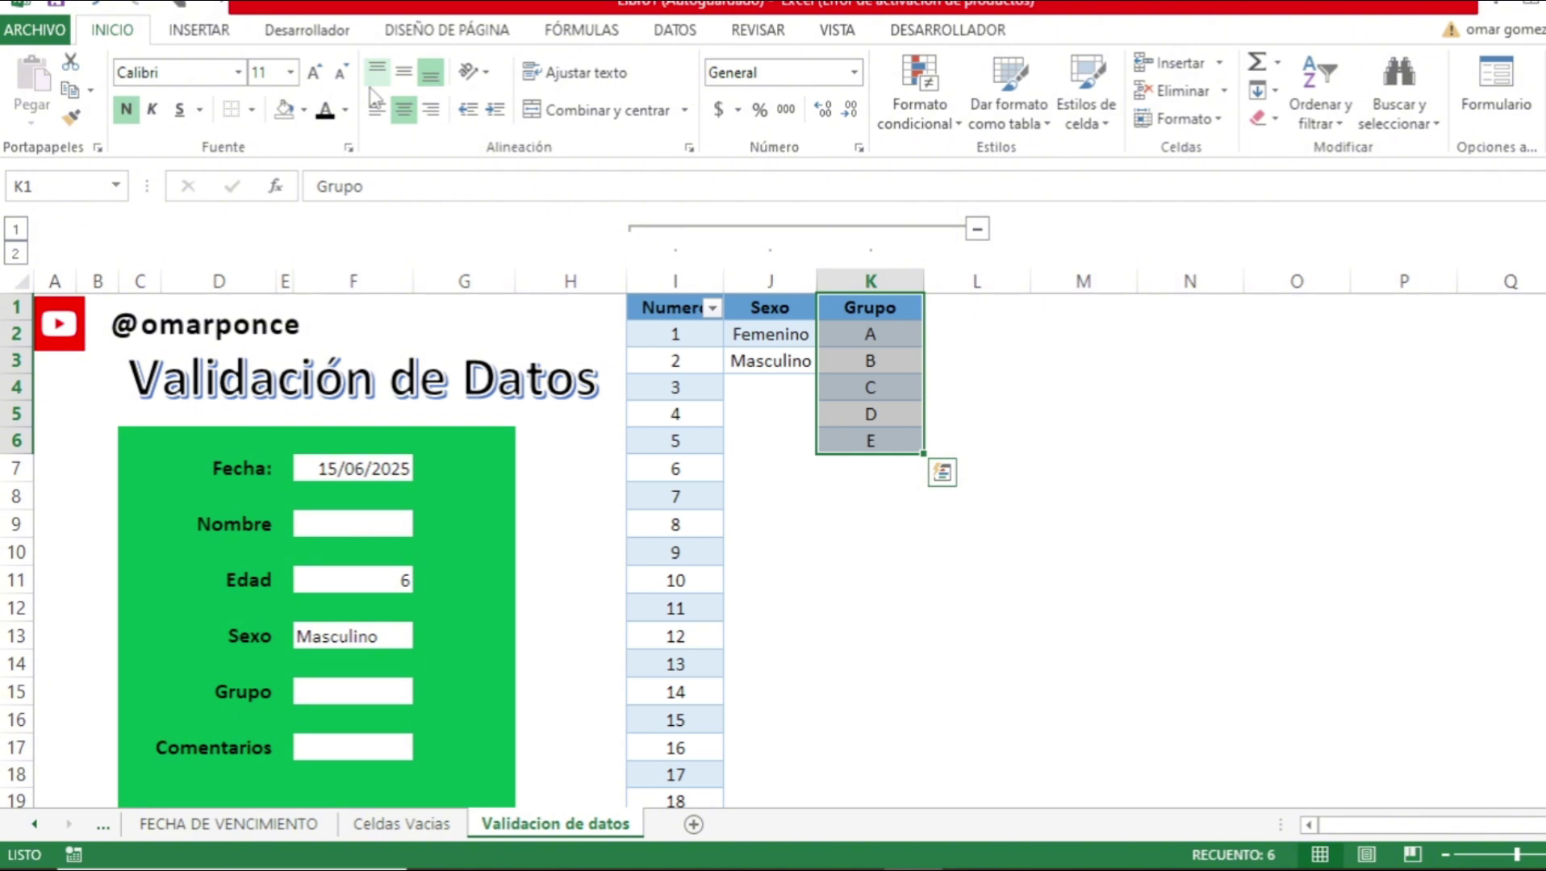
pyautogui.click(202, 30)
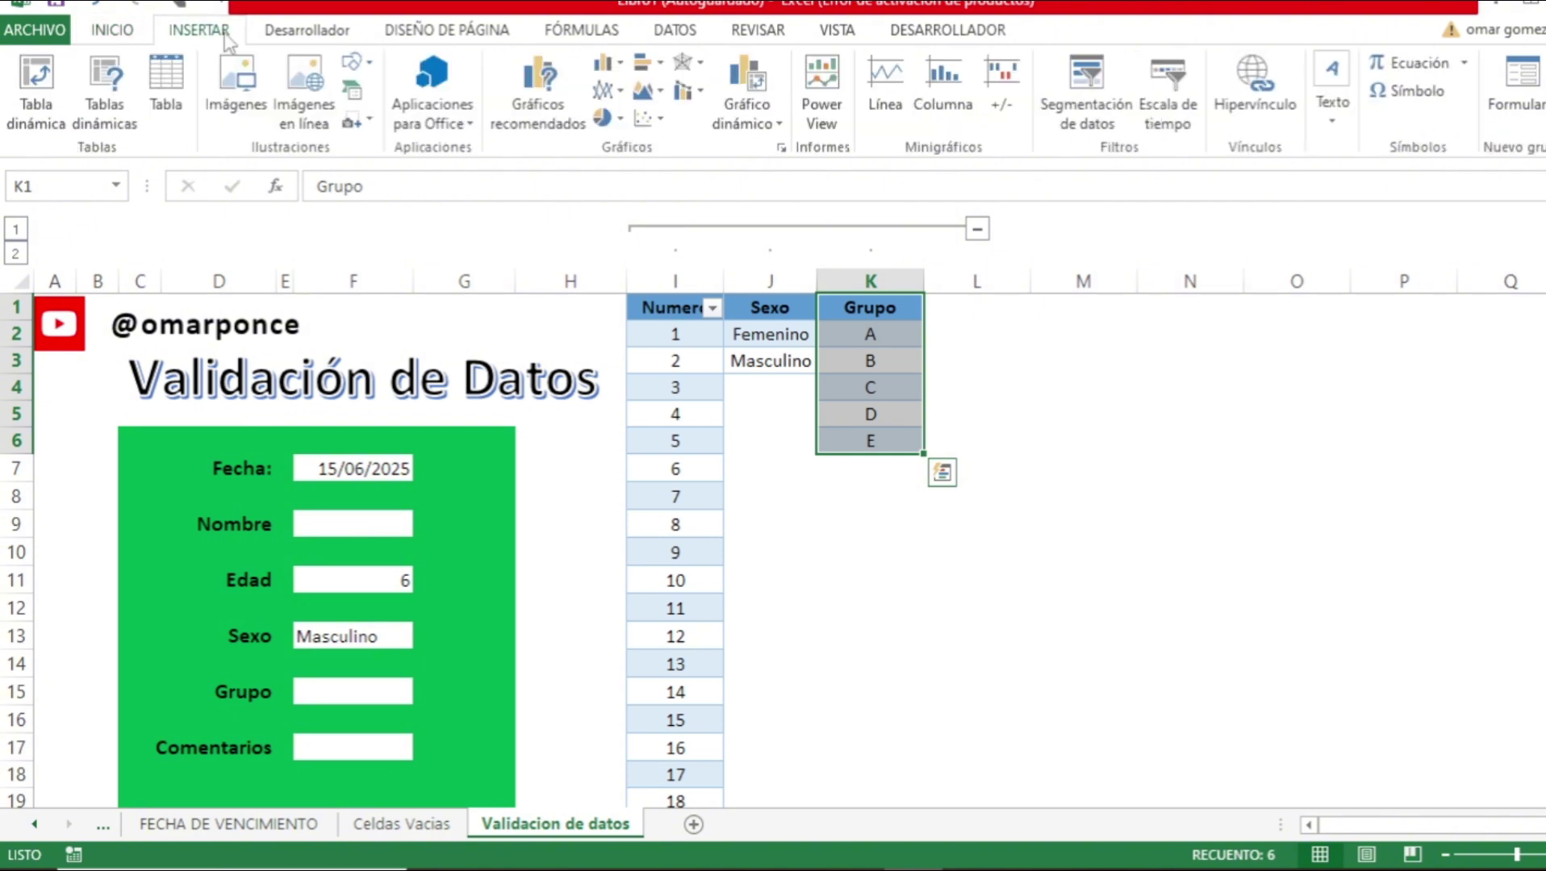
pyautogui.click(166, 82)
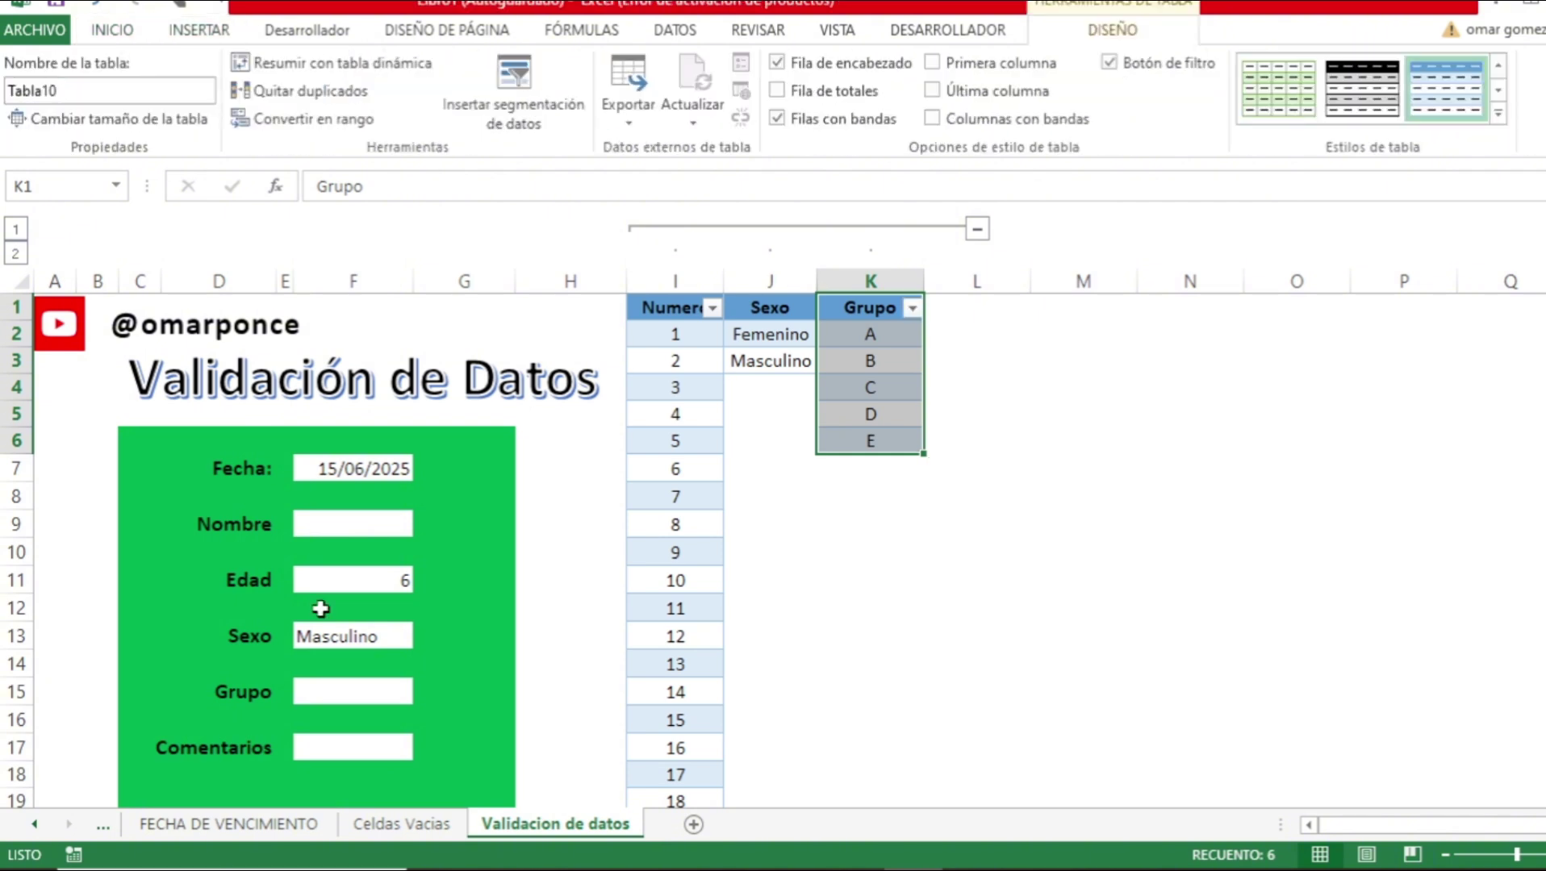
# Apply list validation to the Grupo cell F15 with the Grupo table values in K2:K6 as its source.
pyautogui.click(365, 691)
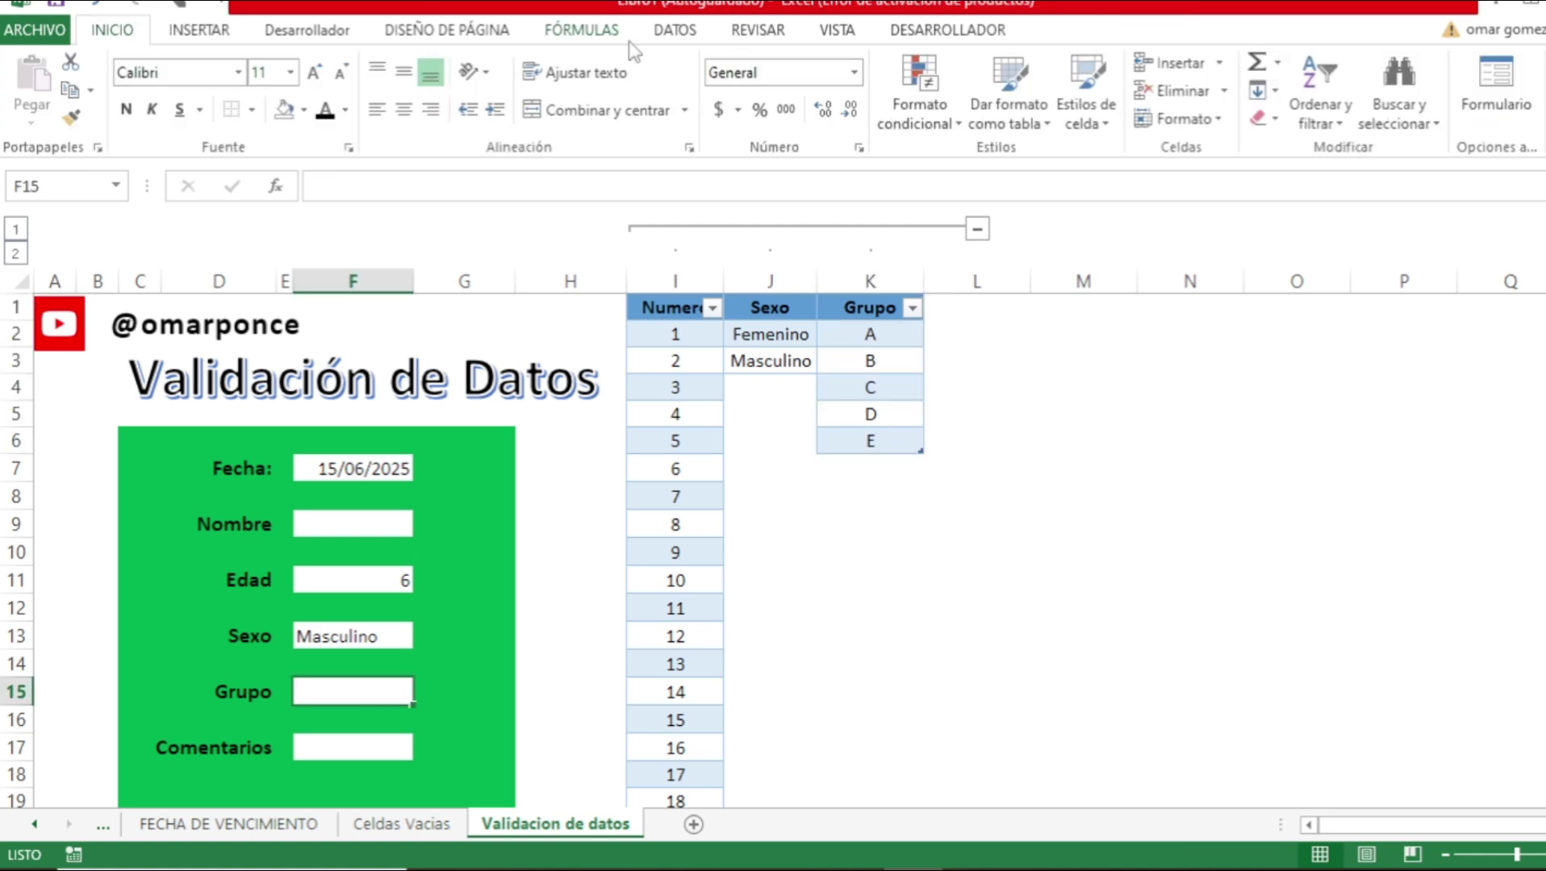
pyautogui.click(675, 29)
pyautogui.click(1053, 76)
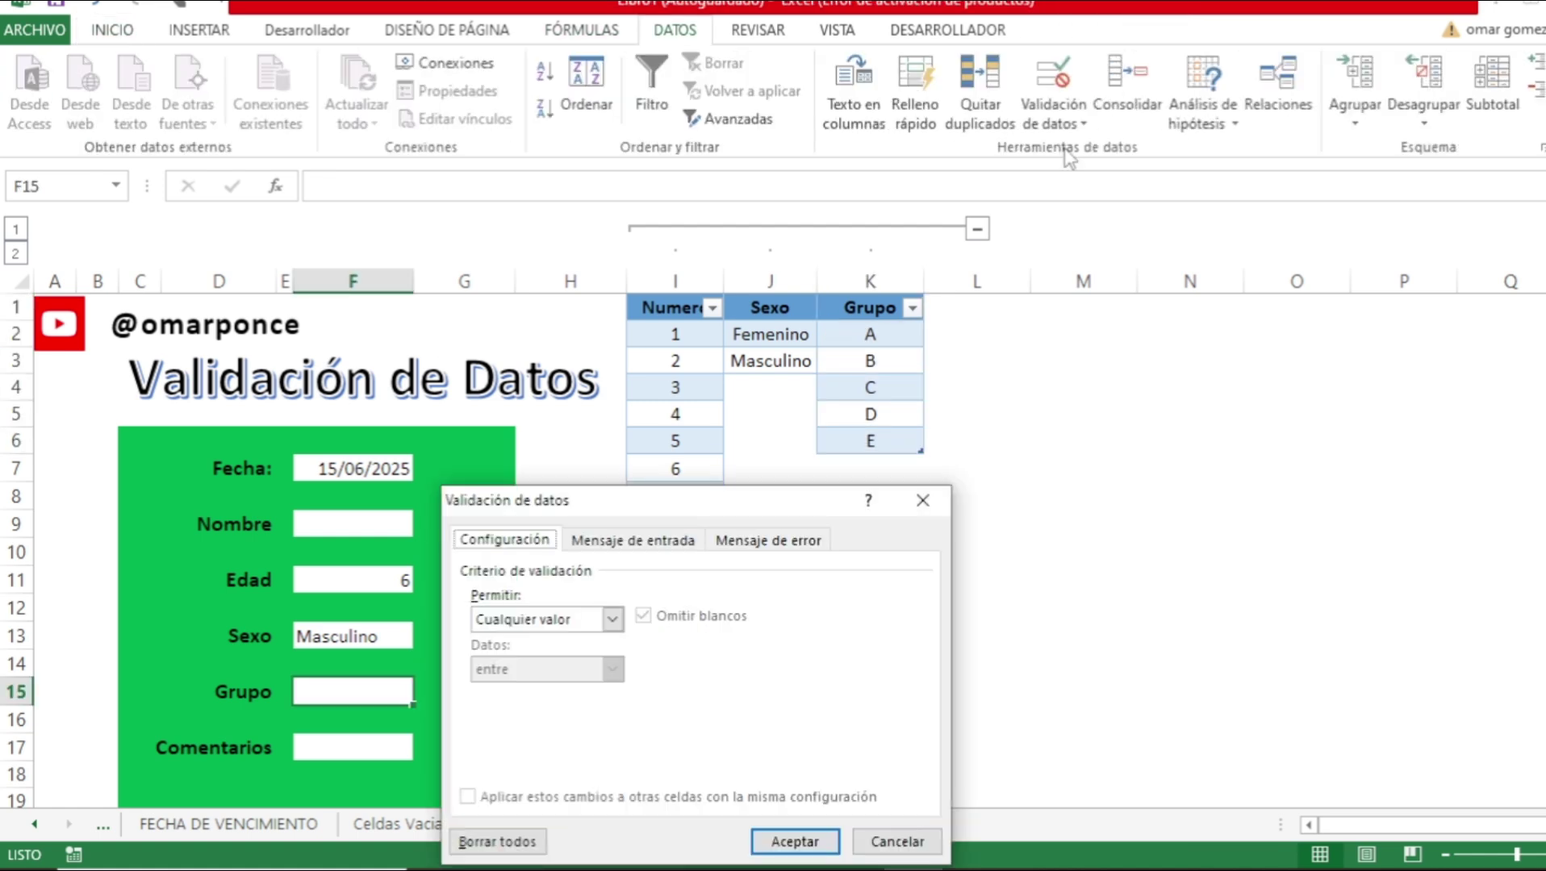
pyautogui.click(613, 619)
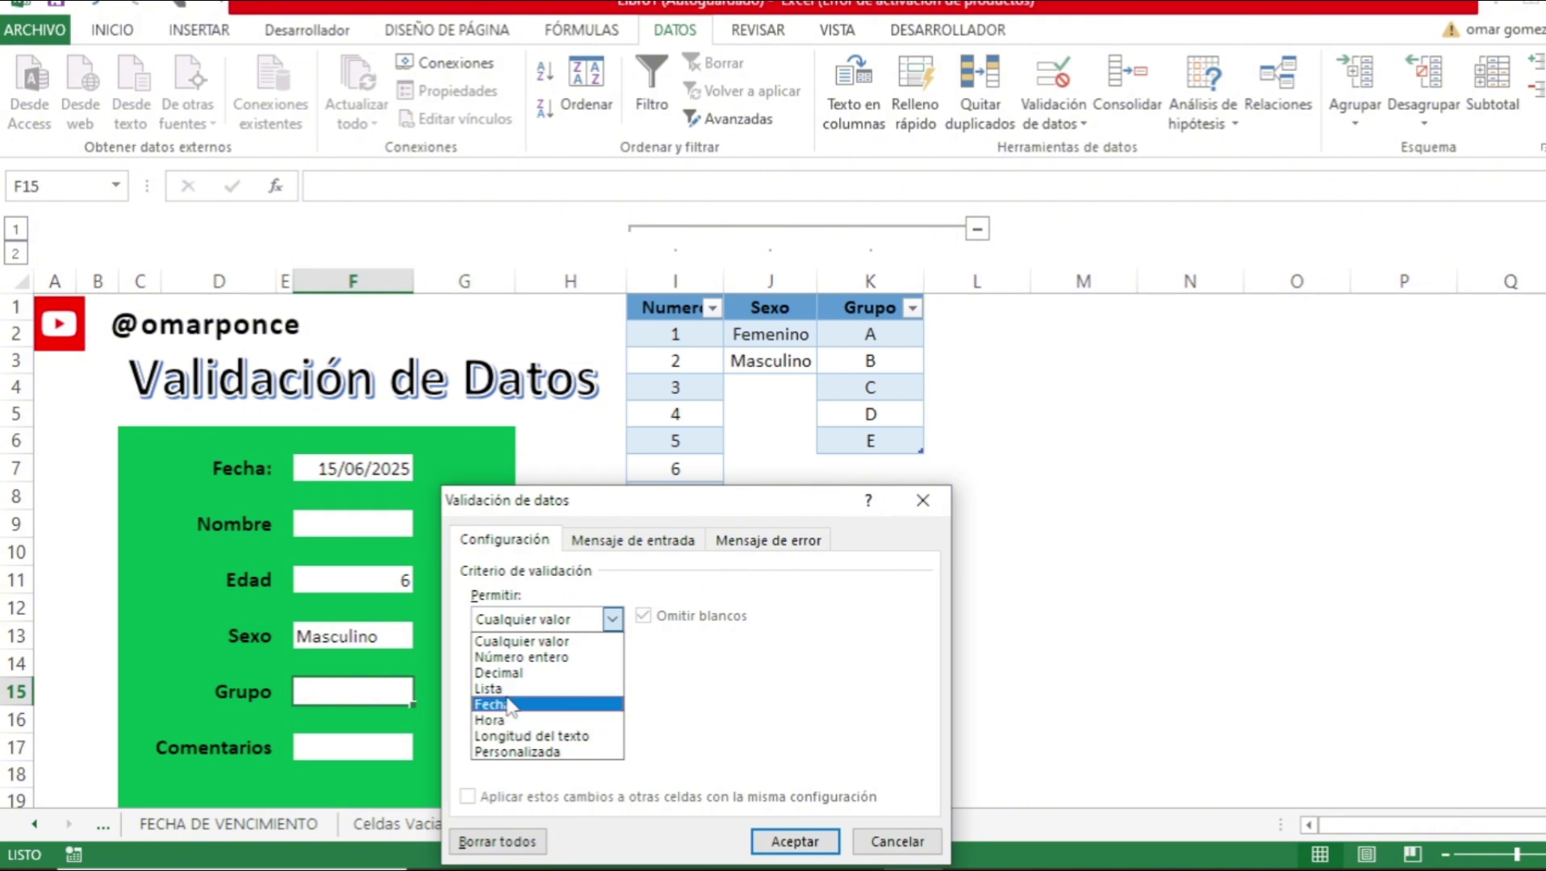
pyautogui.moveTo(869, 334); pyautogui.dragTo(875, 431)
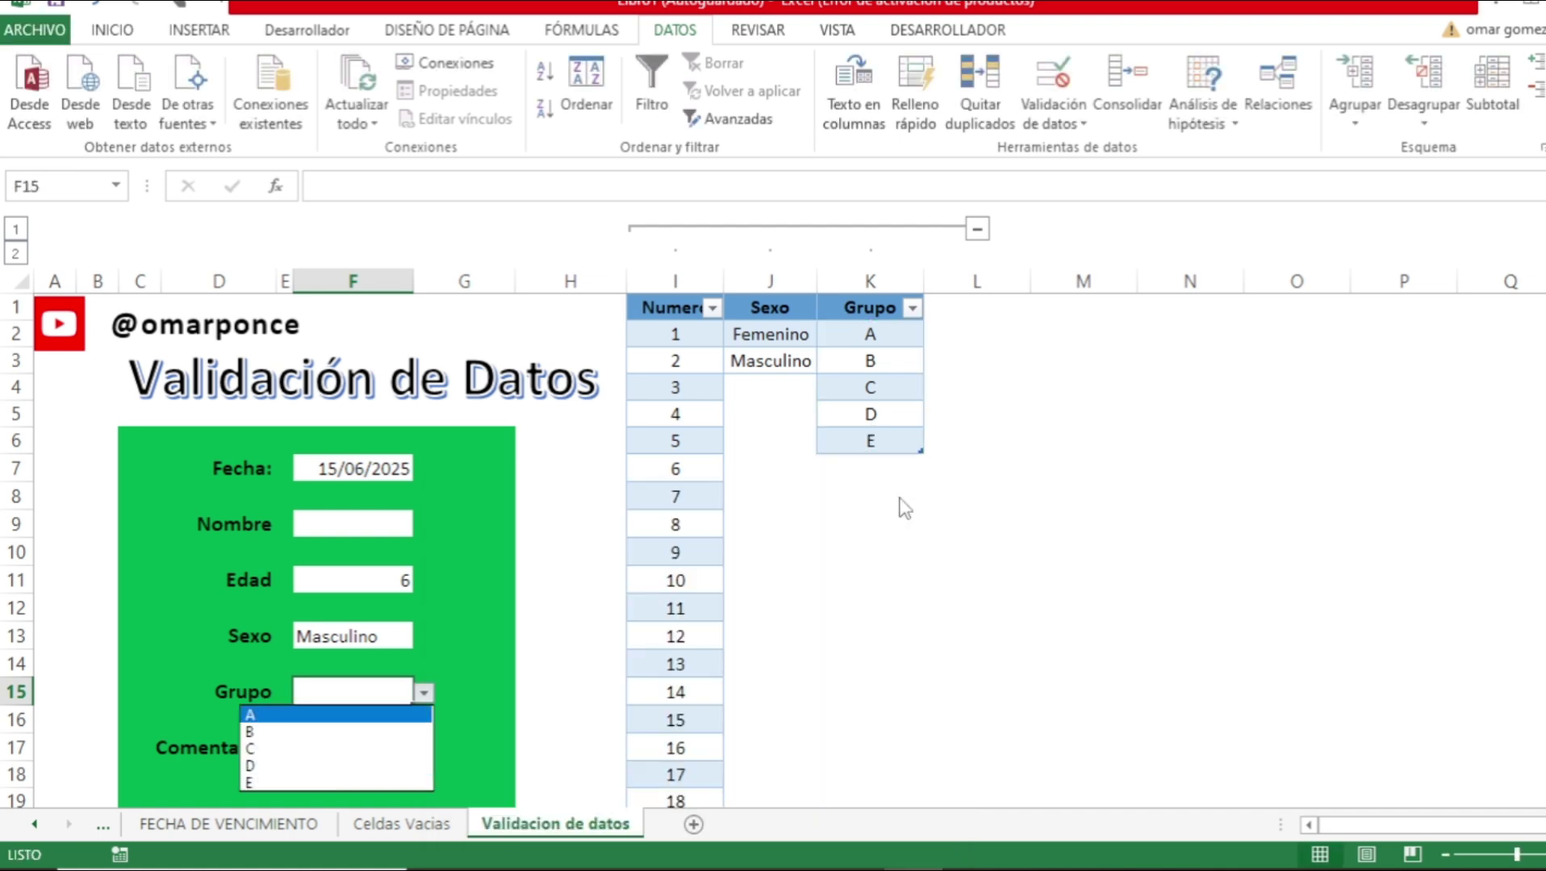
# Add F in K7, directly below the last row of the Grupo table.
pyautogui.click(886, 467)
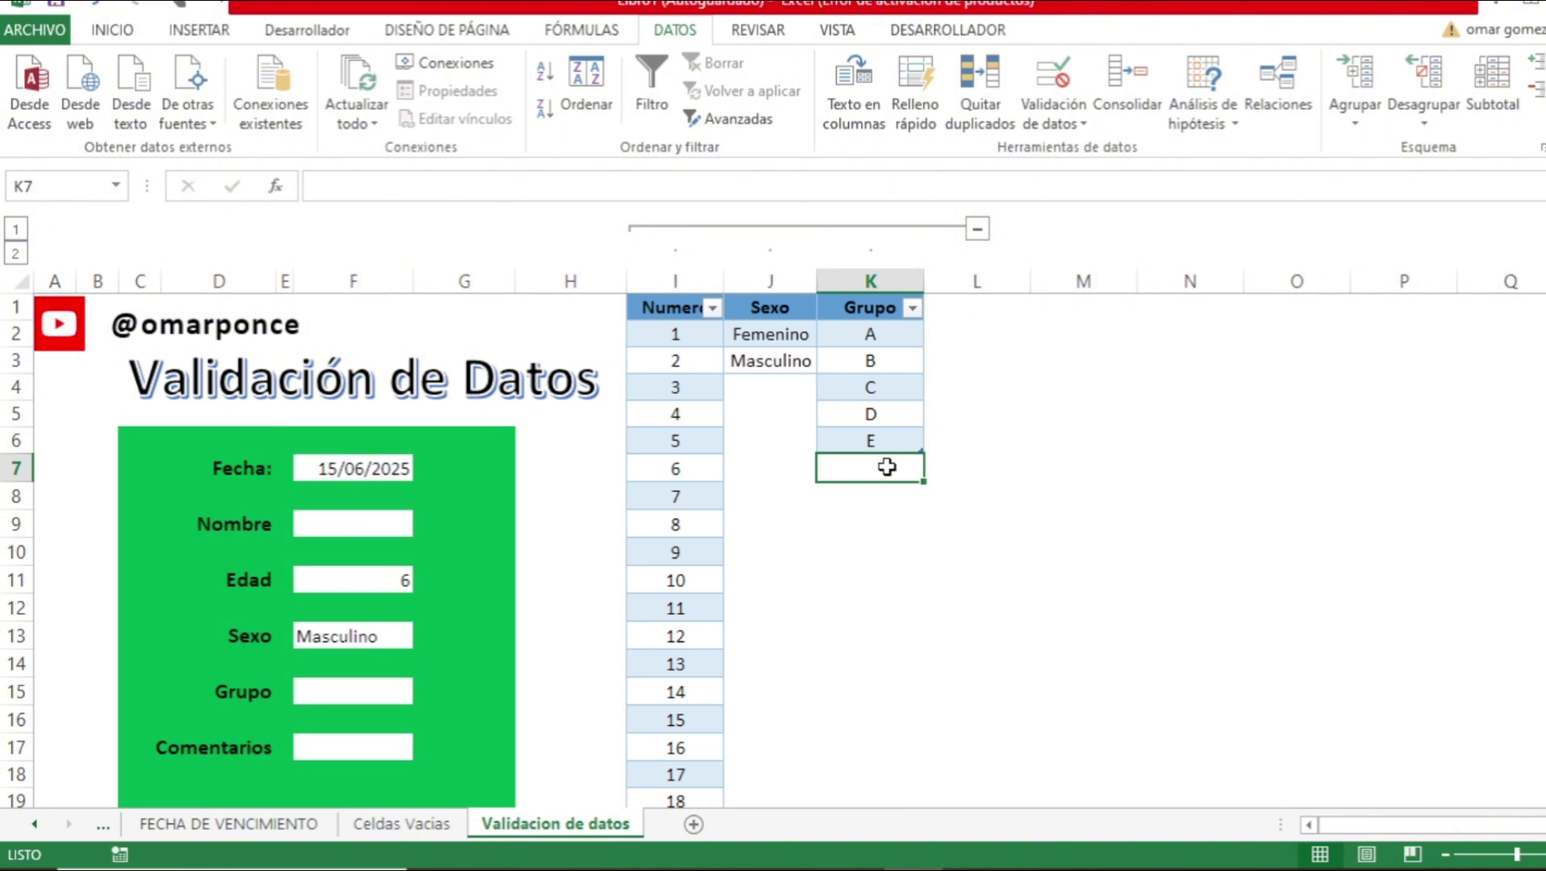
pyautogui.write('F')
pyautogui.press('Return')
# Check whether the Grupo drop-down list in F15 offers F without choosing a value, and collapse the ribbon.
pyautogui.click(367, 696)
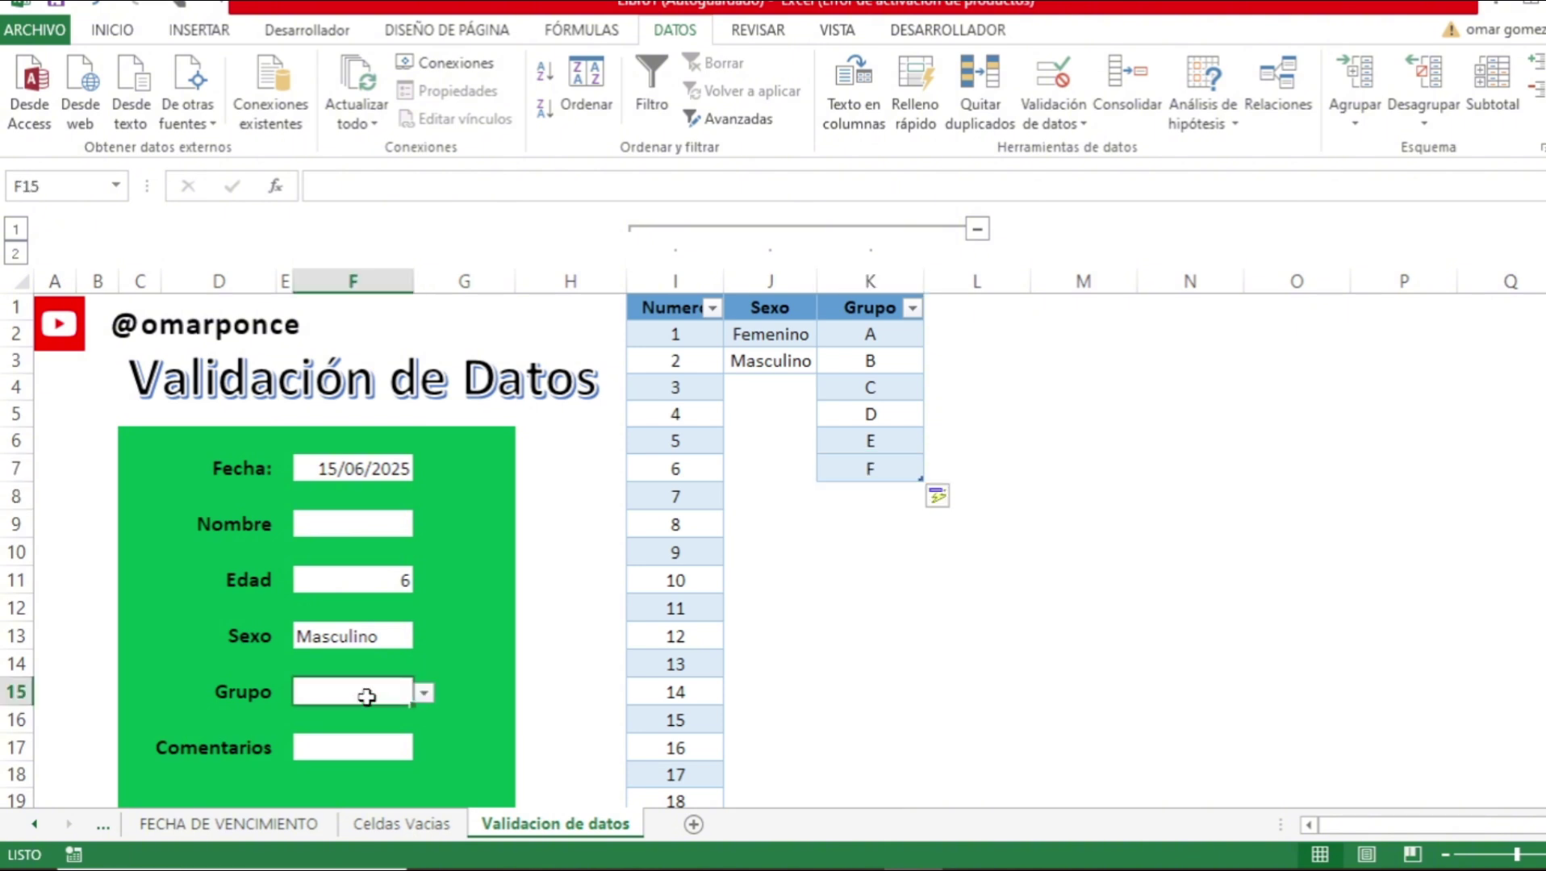
pyautogui.click(420, 696)
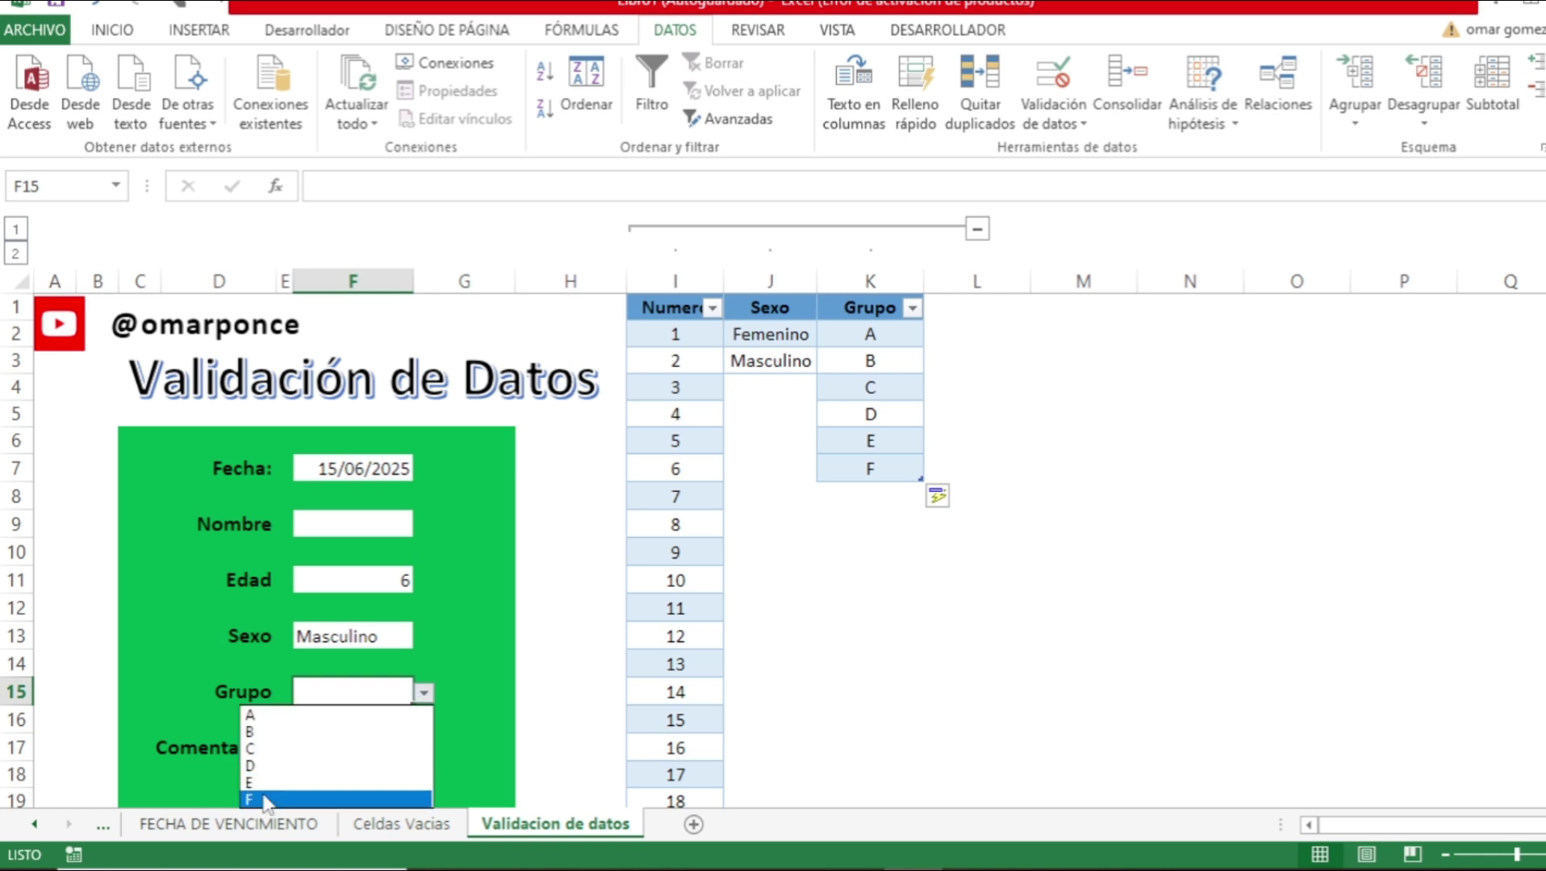
pyautogui.press('XF86MonBrightnessUp')
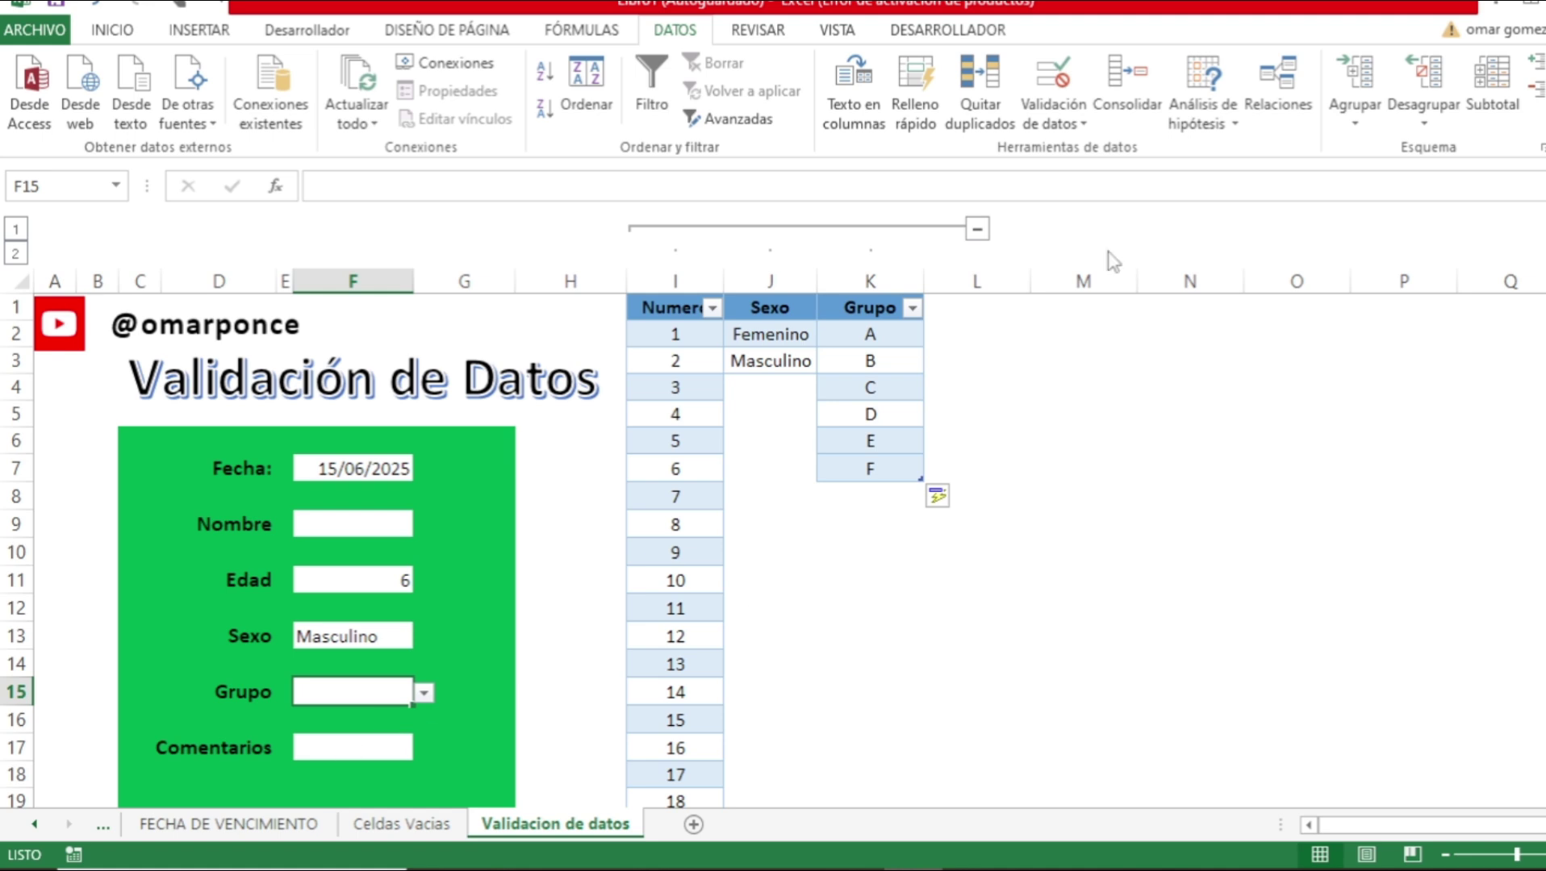
pyautogui.hotkey('ctrl', 'F1')
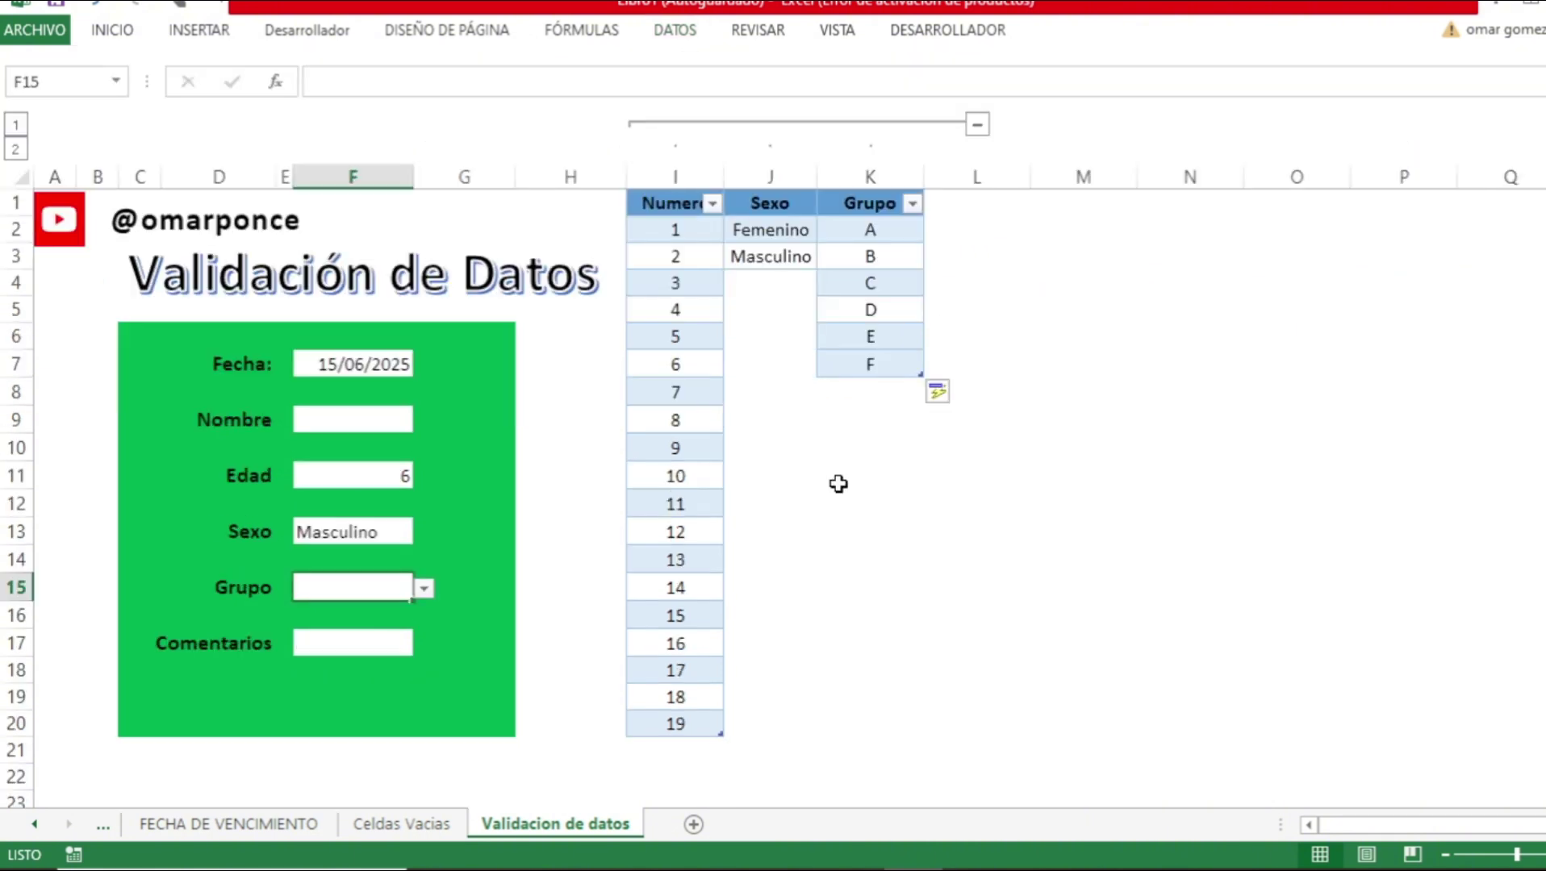